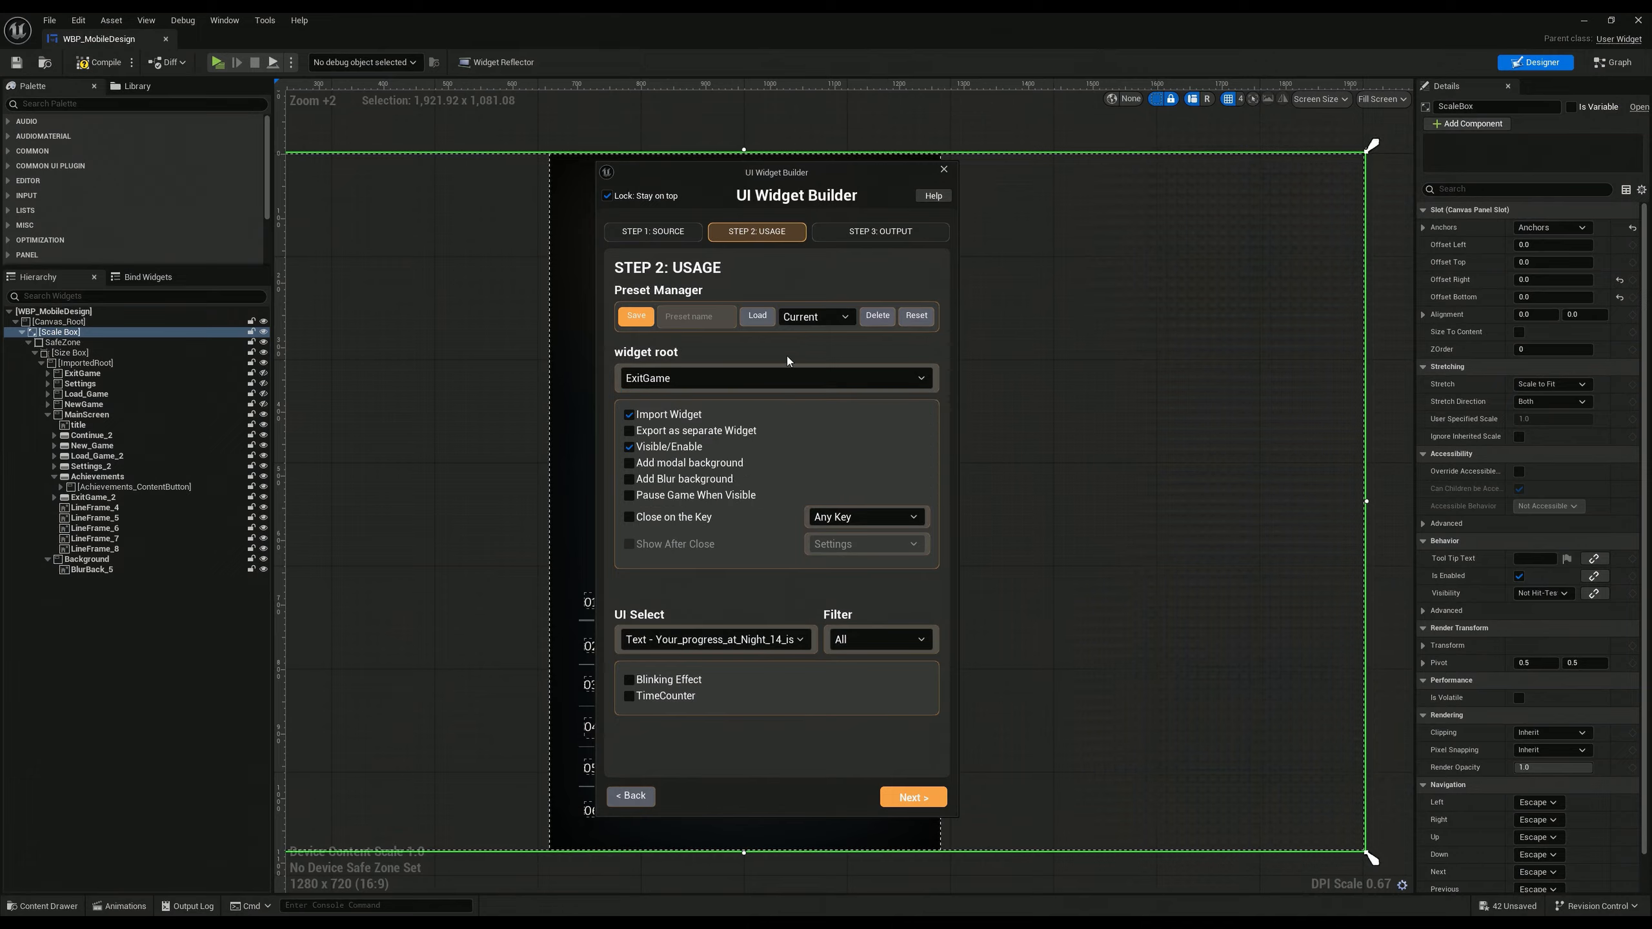
Step: Review the UI Widget Builder's usage page with its UI element filter options and the output settings page
click(802, 640)
click(879, 639)
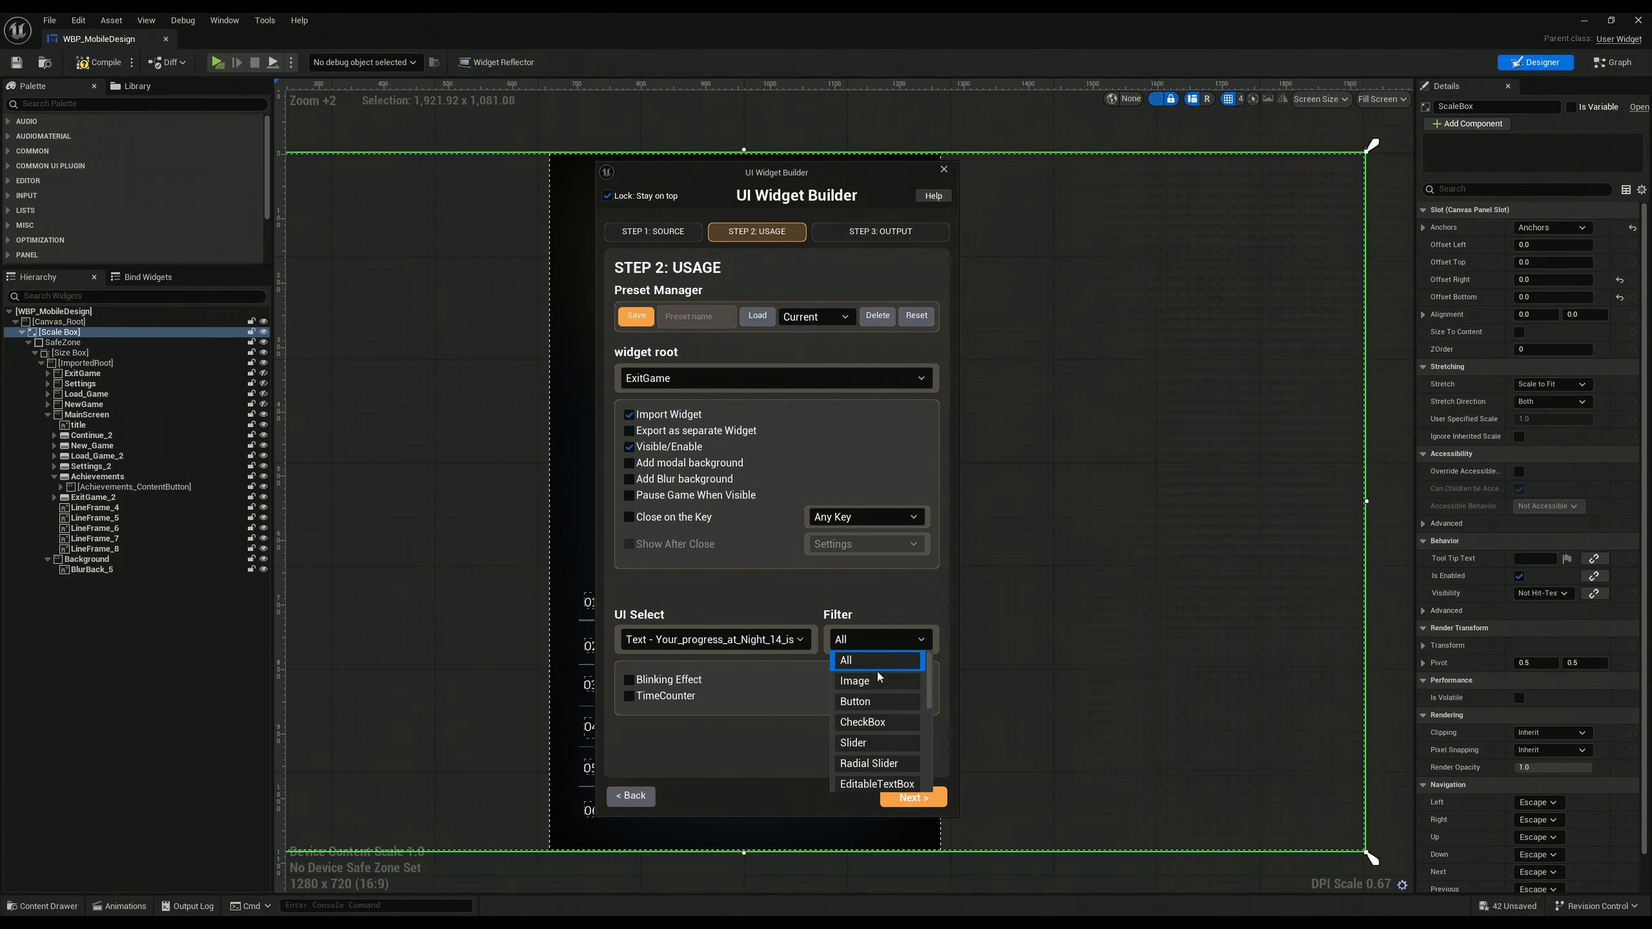
click(870, 664)
click(847, 231)
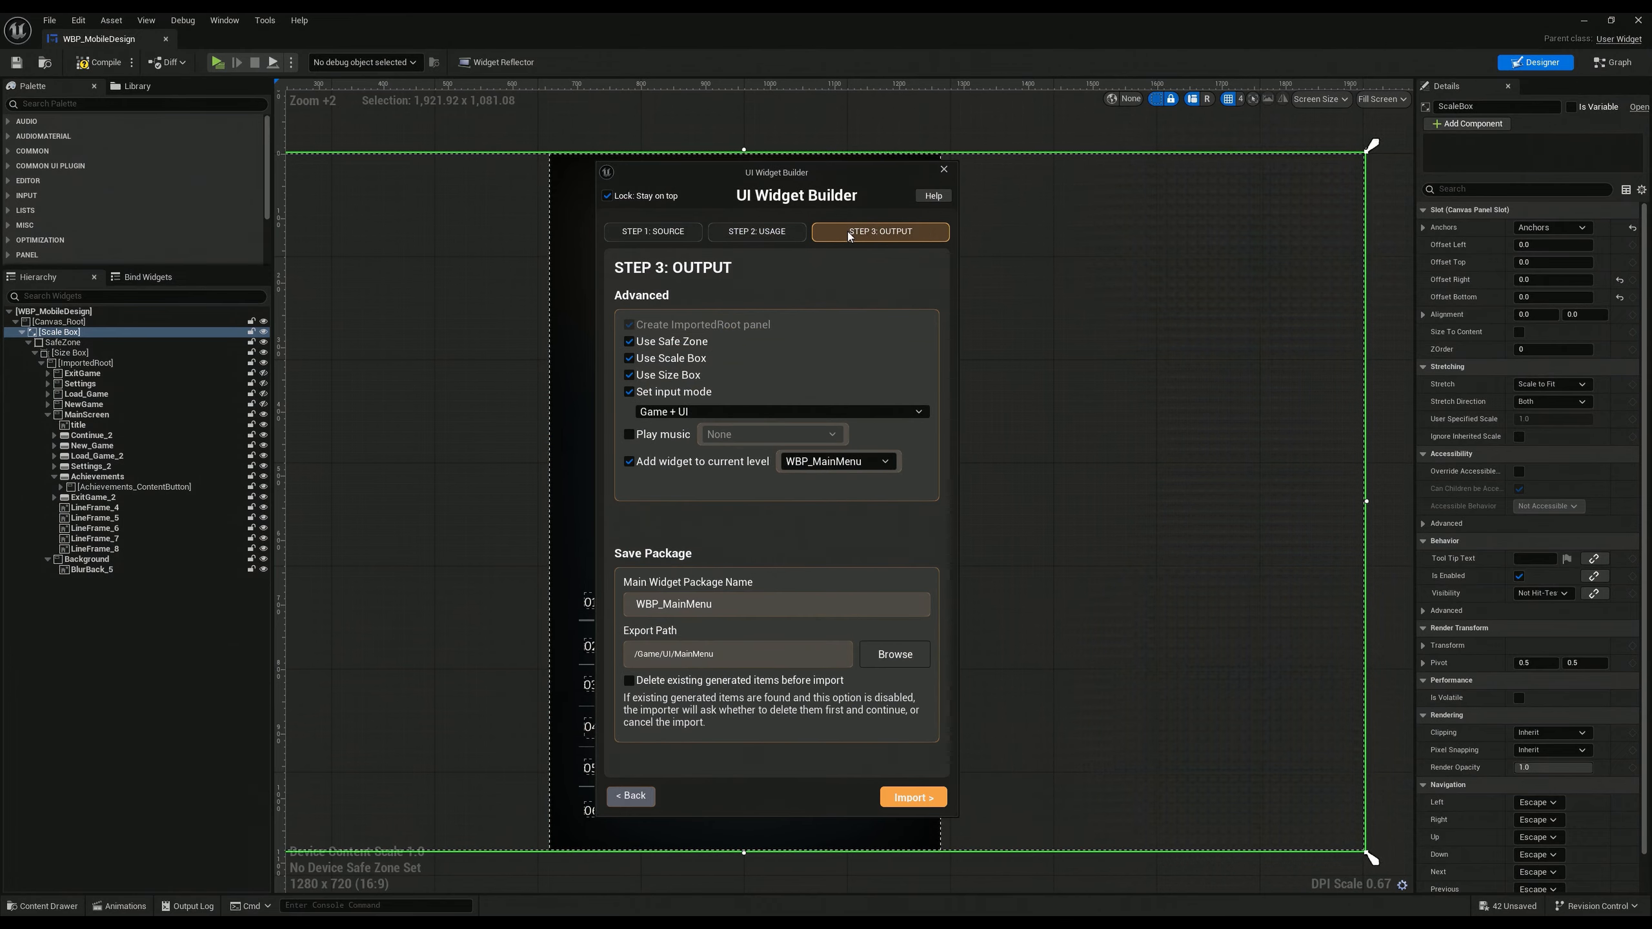
click(746, 236)
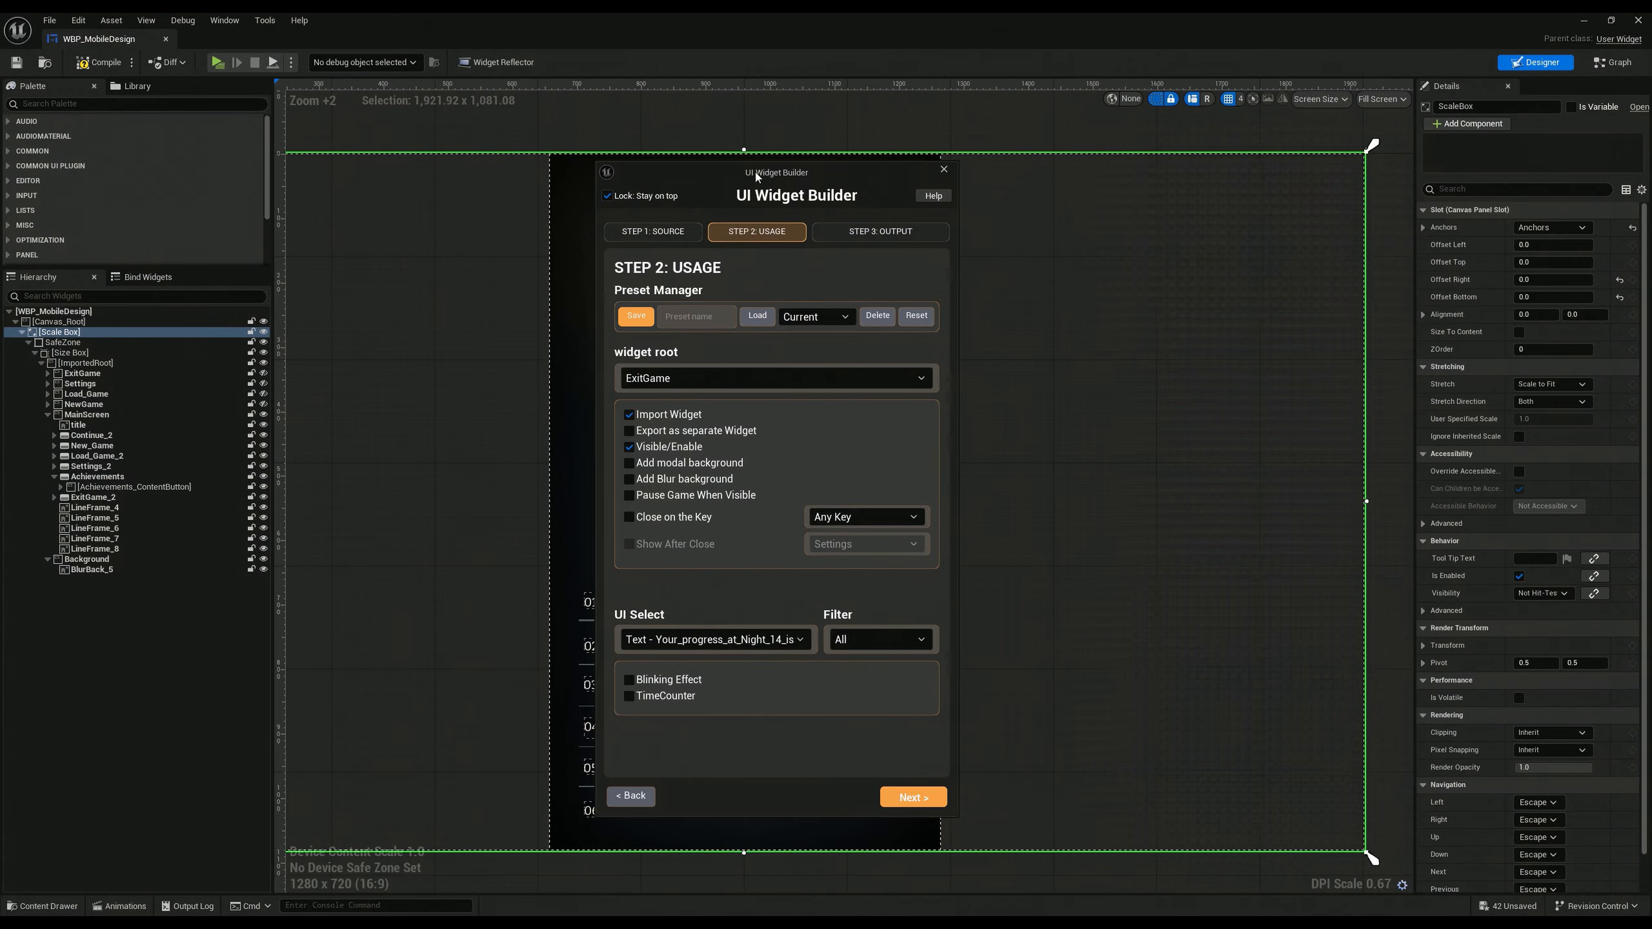
Step: Move the UI Widget Builder off the widget preview, switch to Photoshop, and turn off the builder's stay-on-top lock
drag(755, 172, 1074, 183)
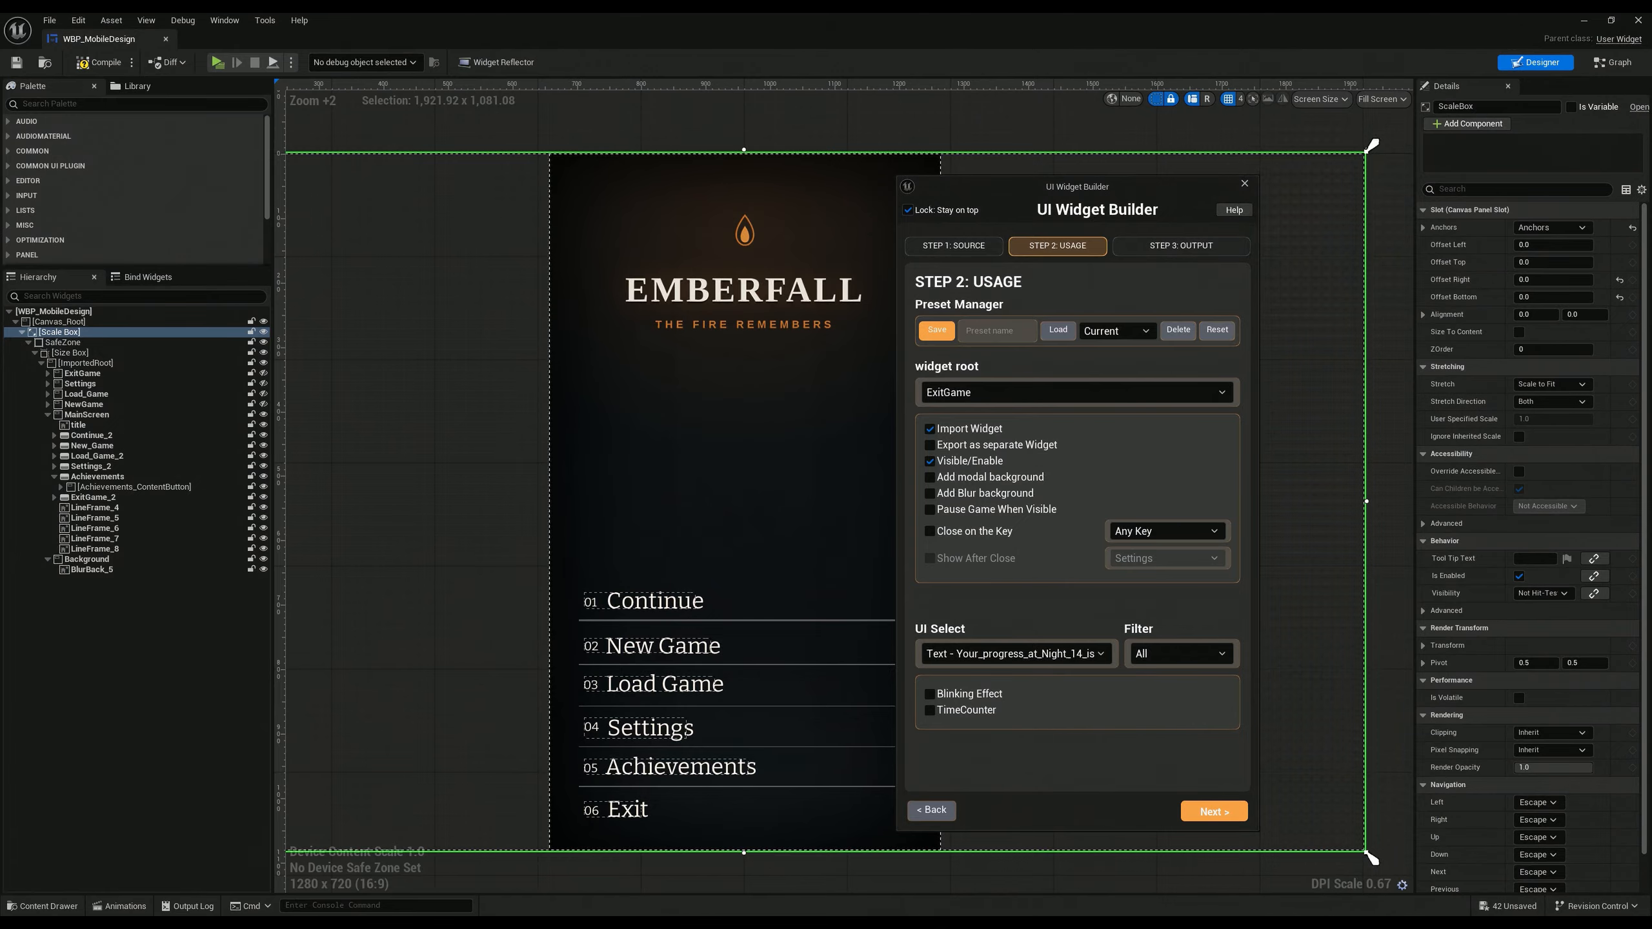
click(1157, 923)
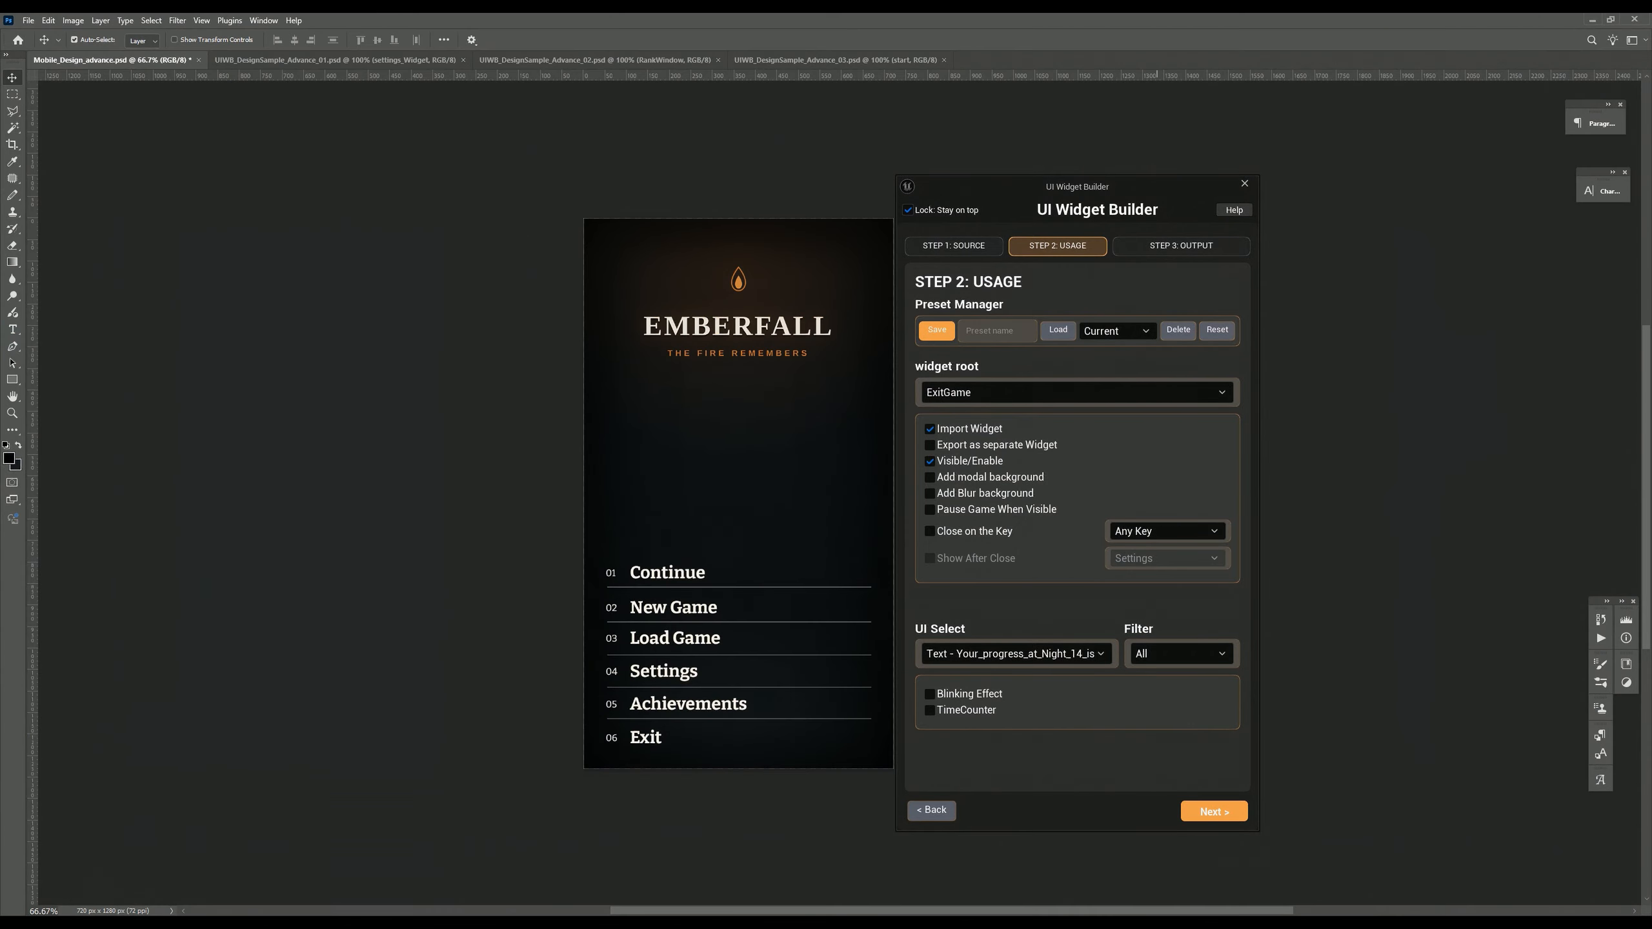
click(928, 211)
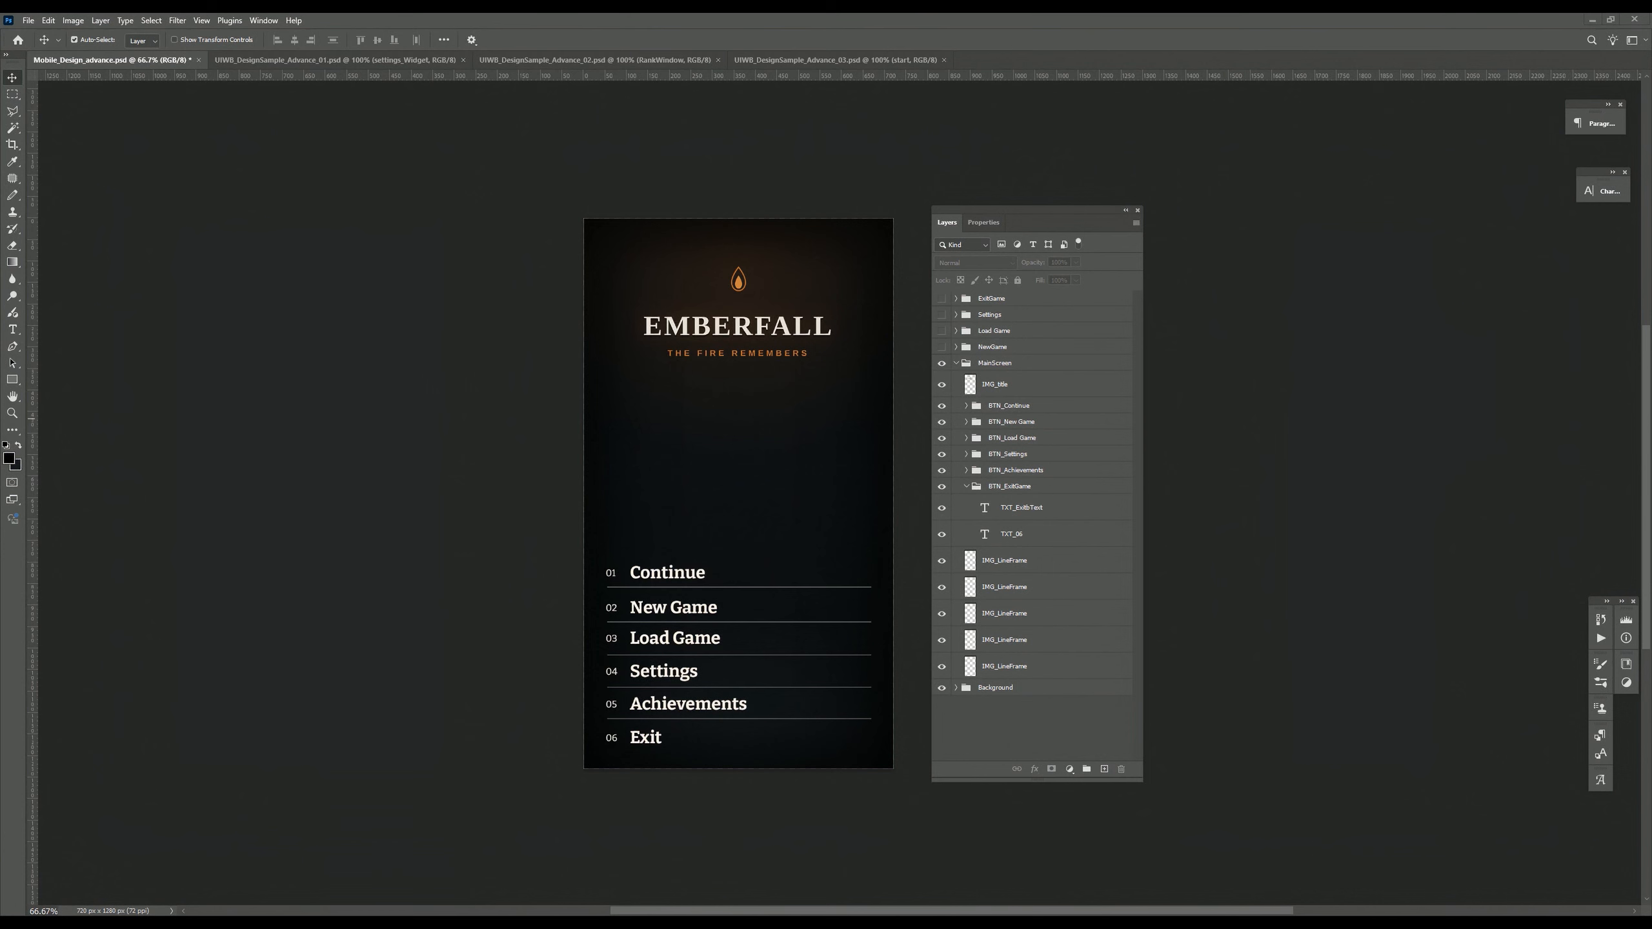
Step: Load and run the script UI_Widget_Builder__PhotoshopExporter.jsx on the mobile design document
click(28, 23)
mouse_move(97, 327)
click(247, 450)
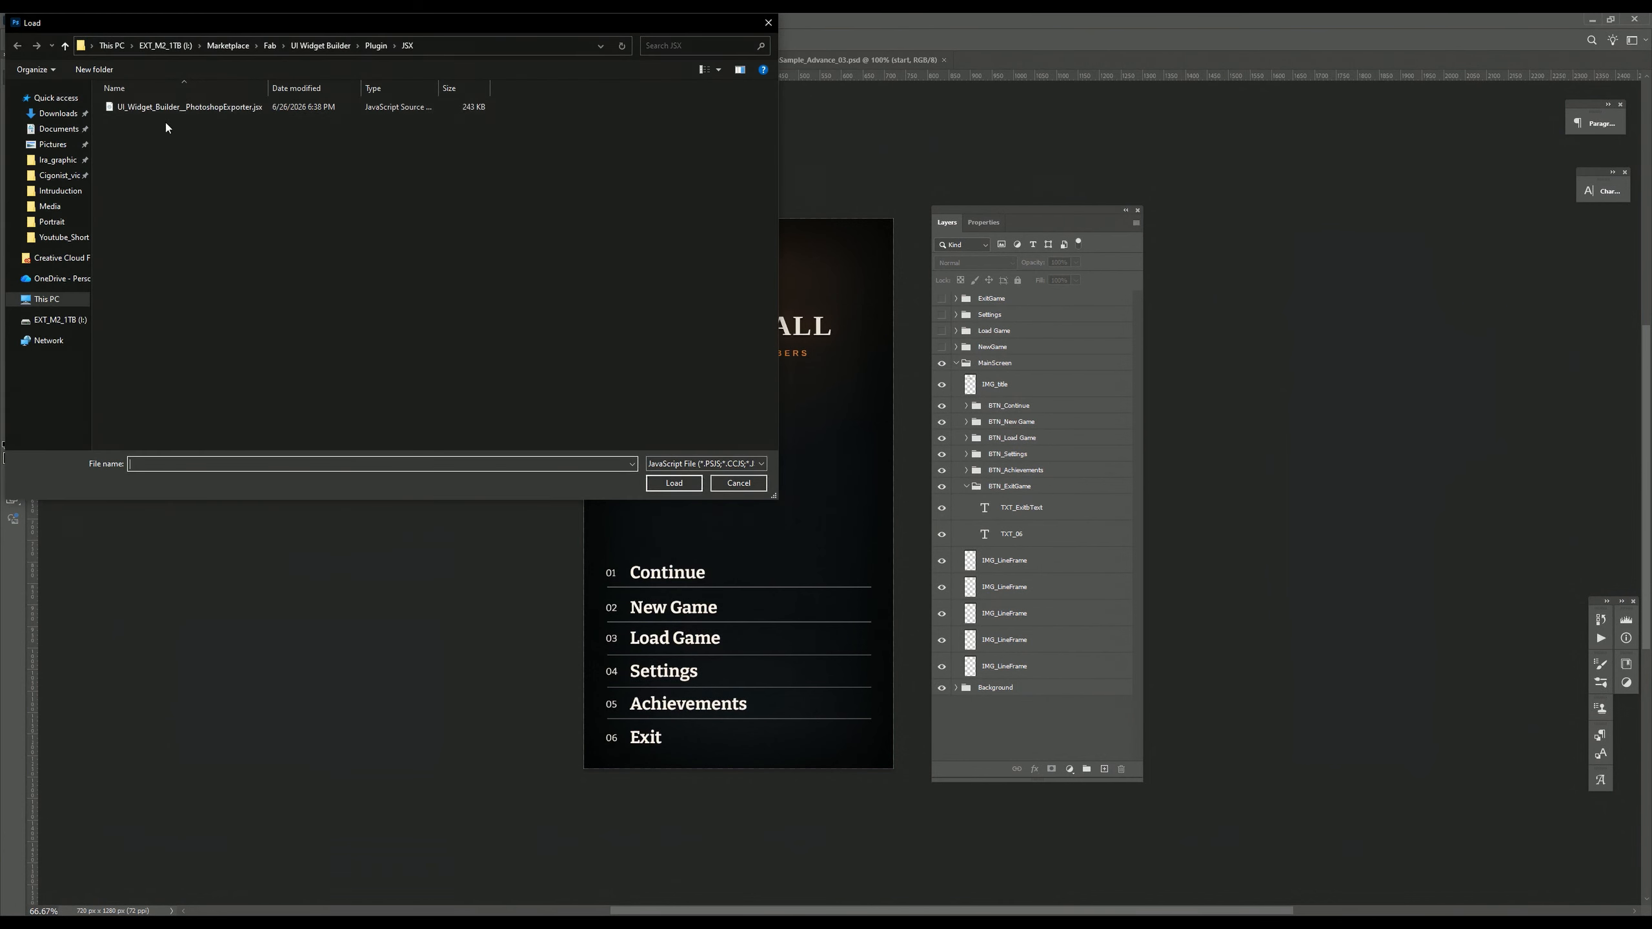
click(171, 106)
click(673, 482)
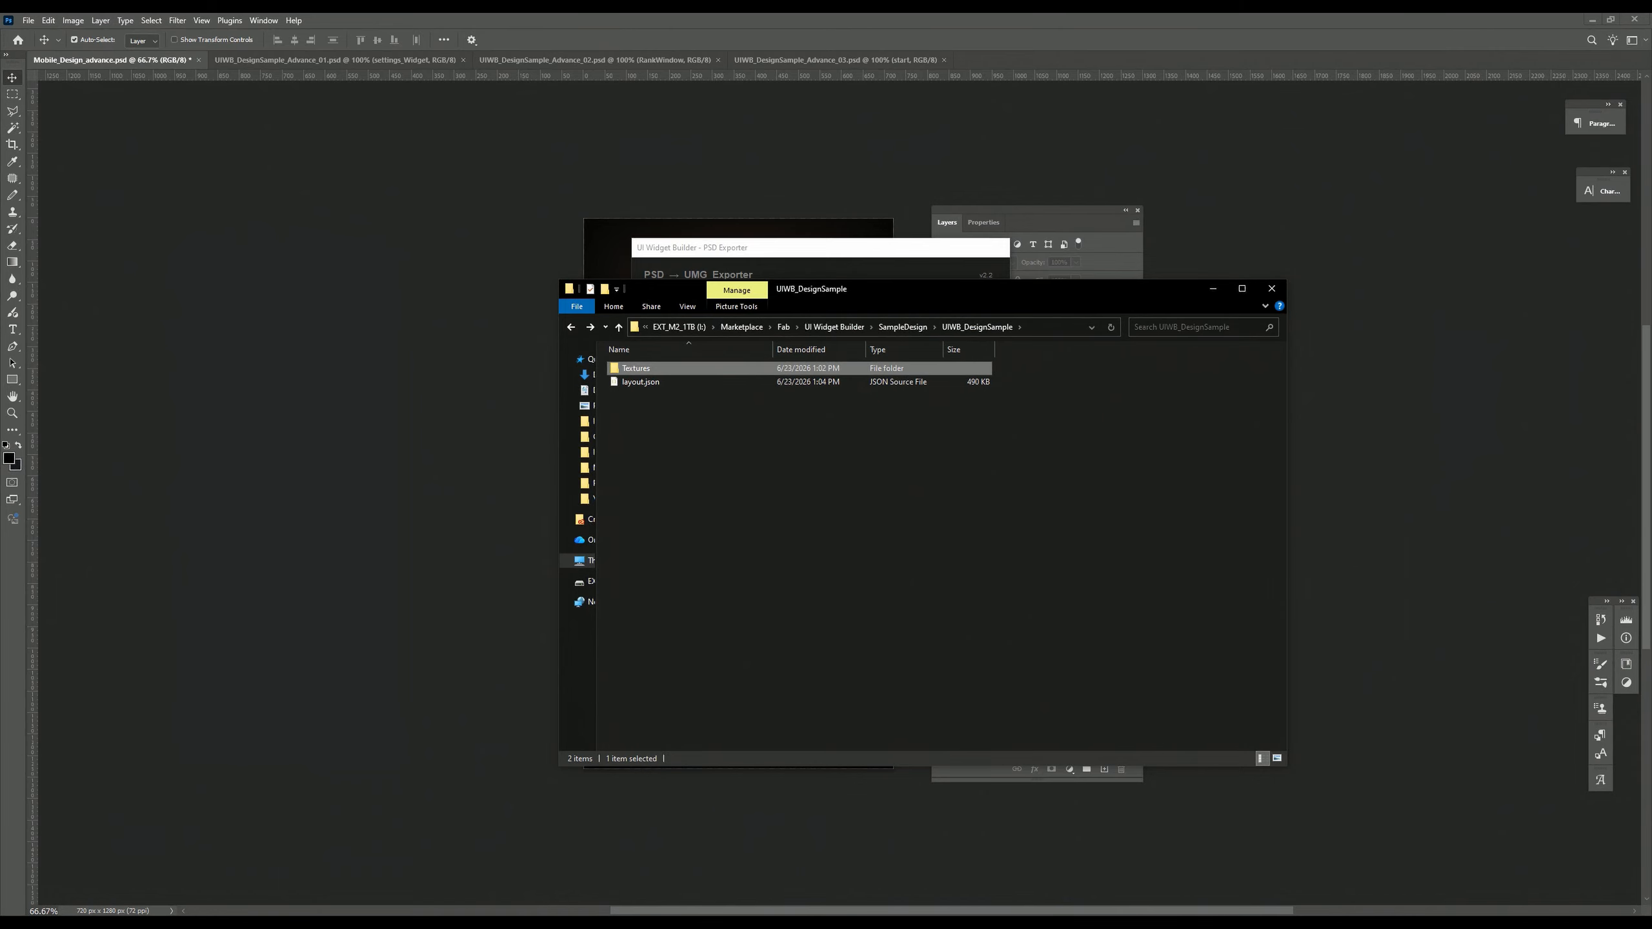
Step: Switch to the UI Widget Builder window and review its import source and output pages
mouse_move(207, 920)
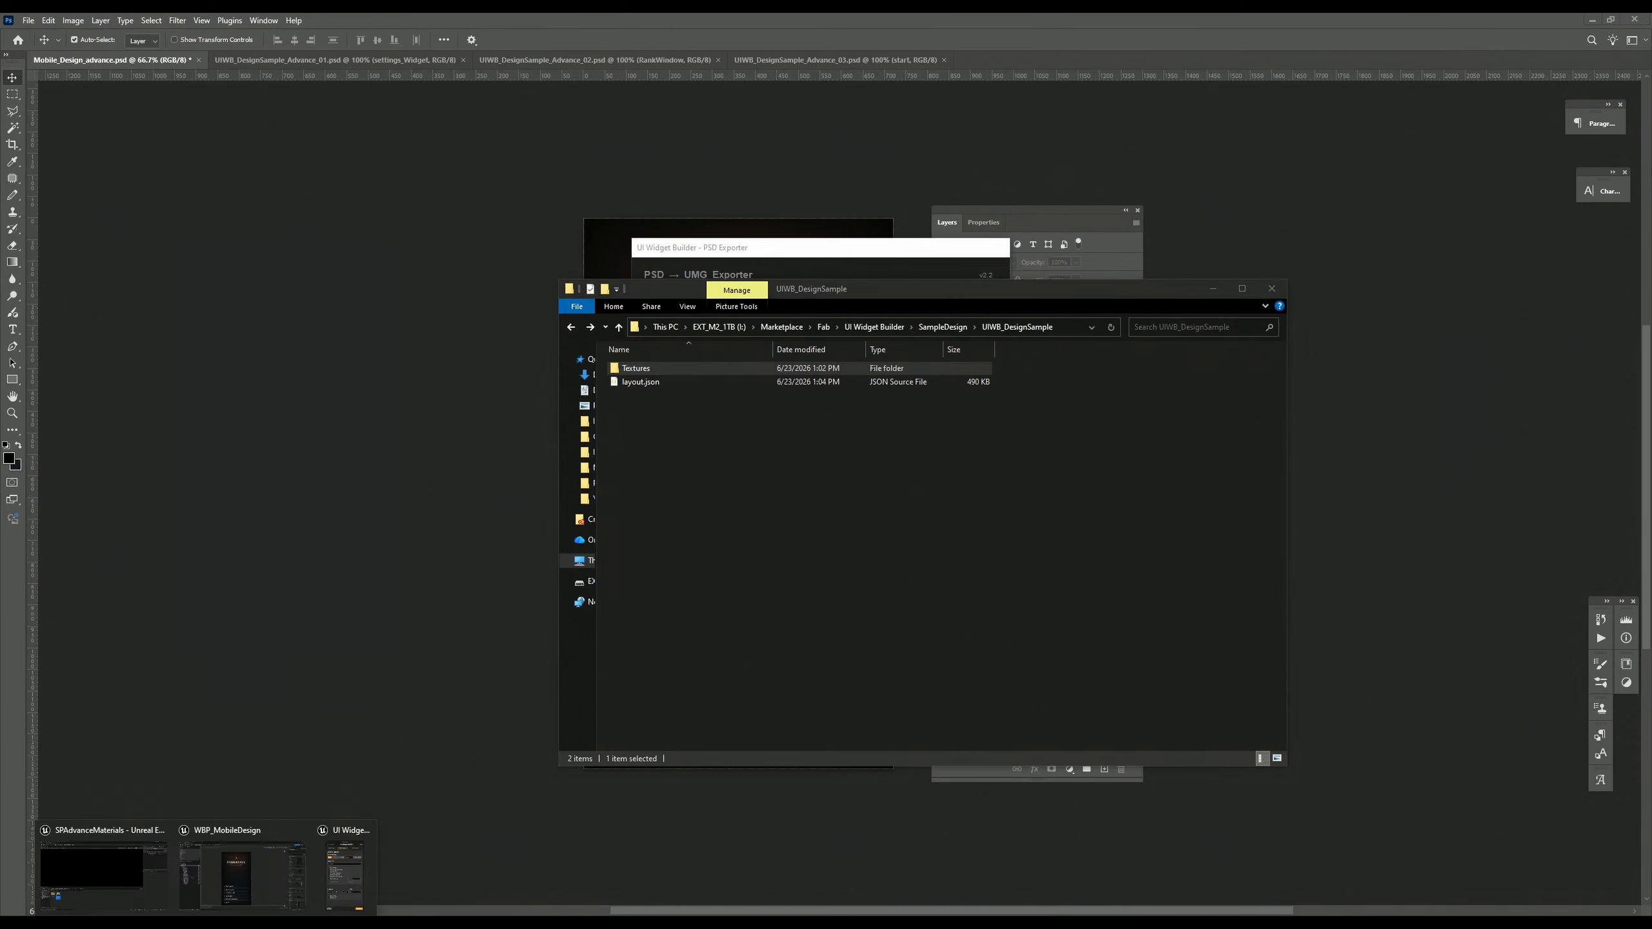
click(348, 873)
click(748, 212)
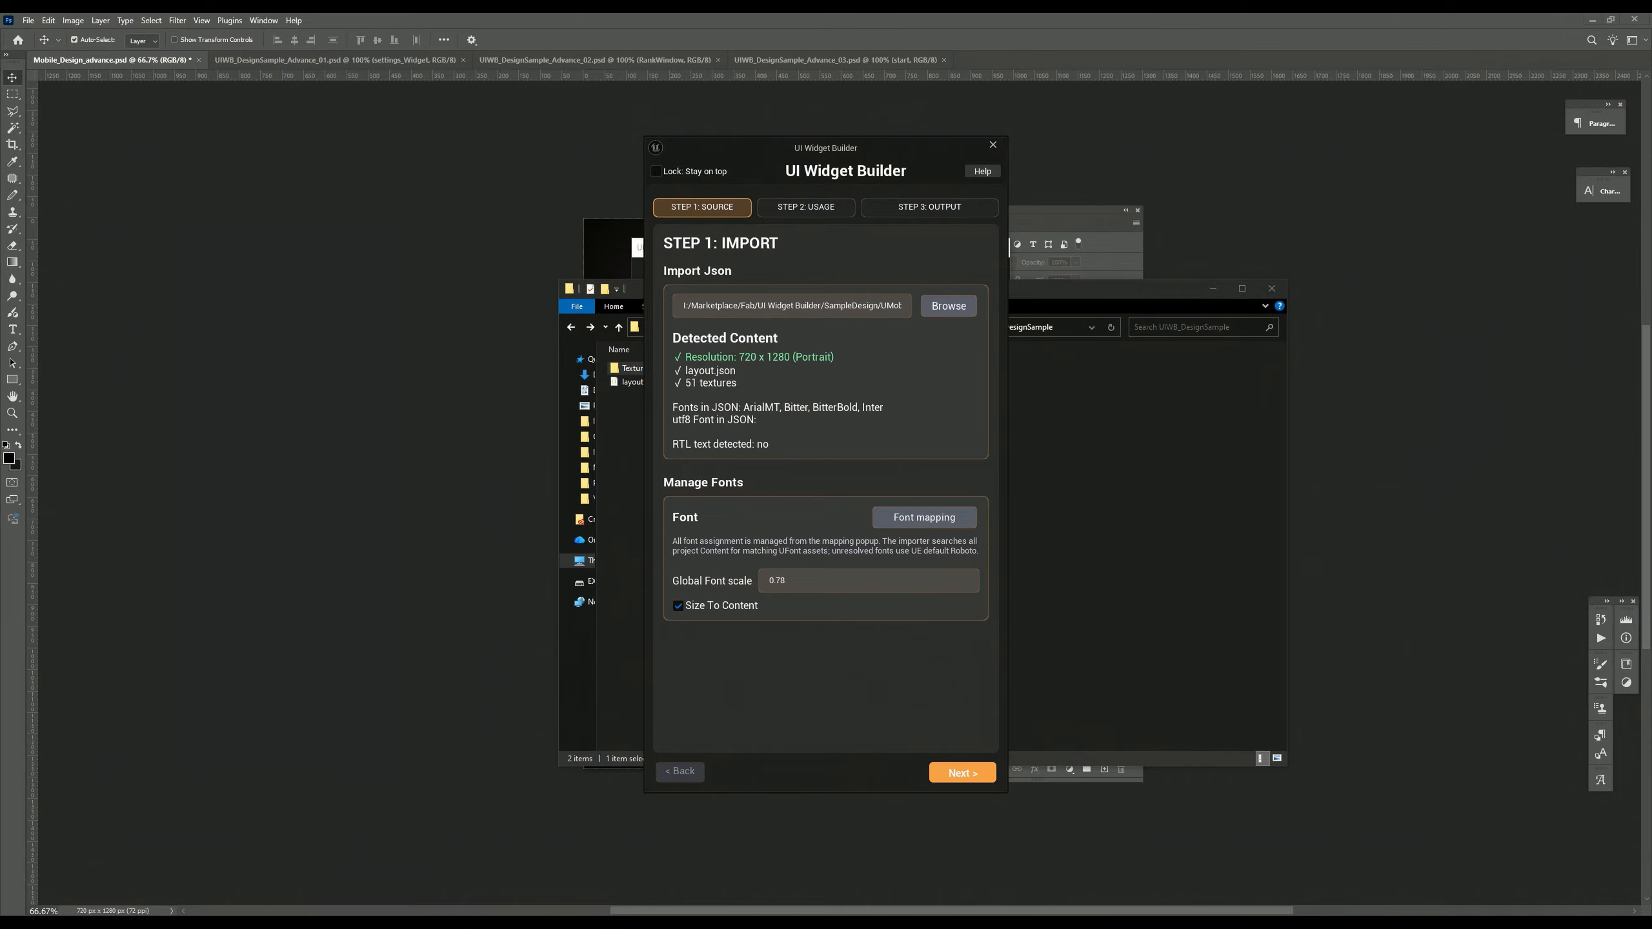
click(902, 206)
click(732, 209)
Step: Switch to the WBP_MobileDesign widget editor and inspect the nested widgets of ExitGame_2, Settings and settings_Tabmenu in the hierarchy
mouse_move(207, 920)
click(218, 874)
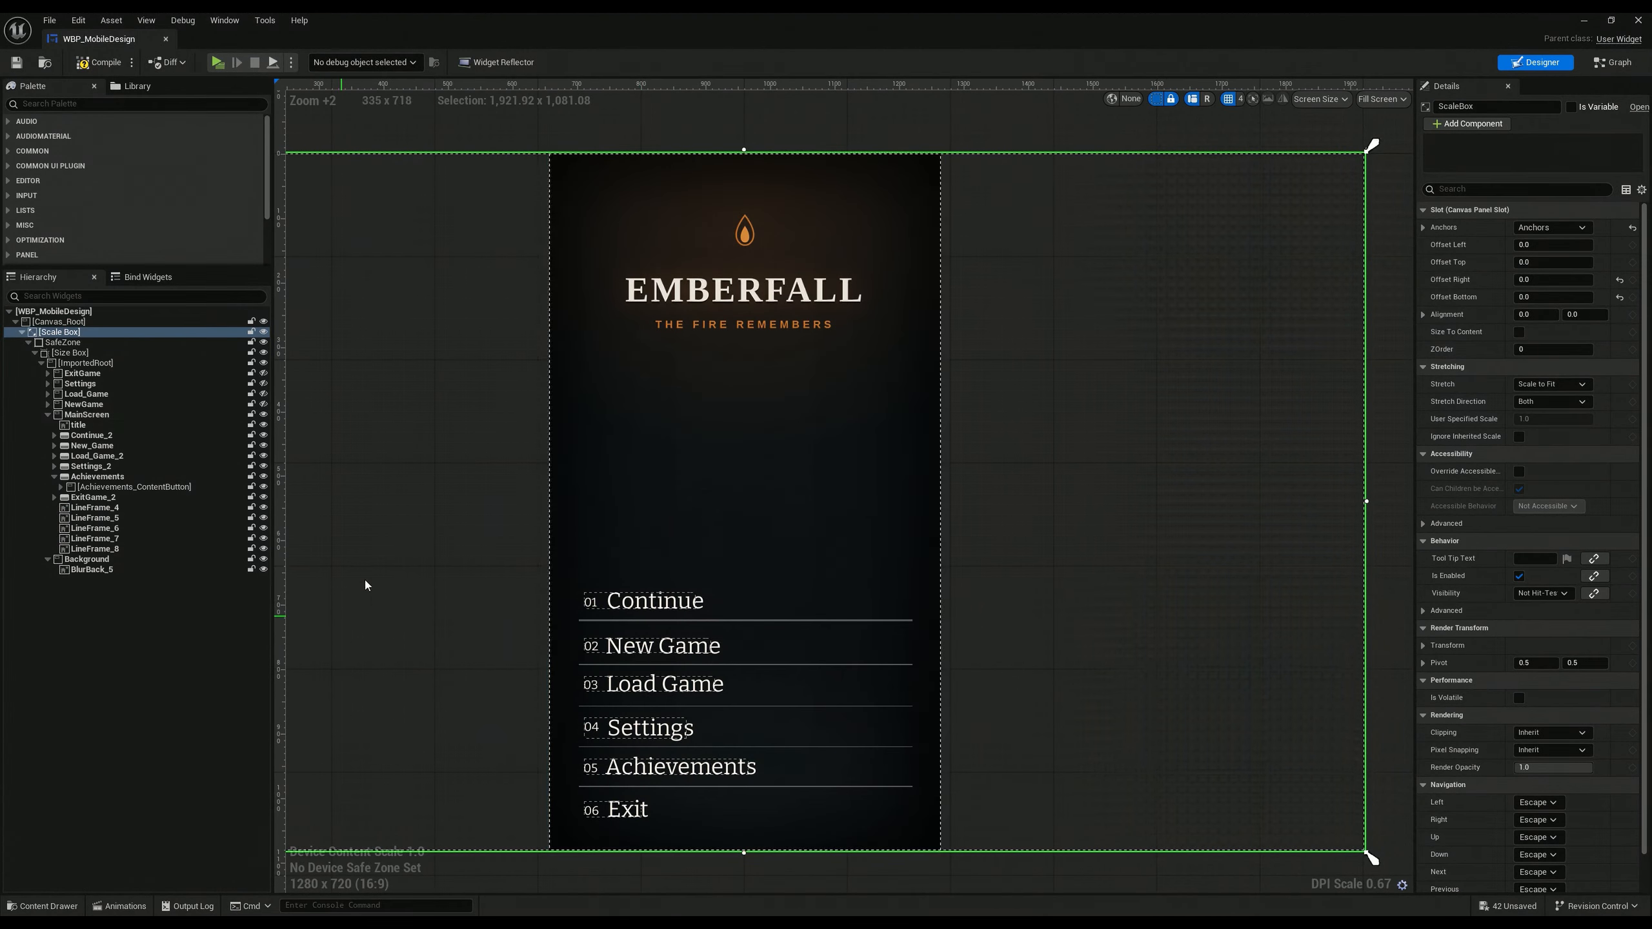
click(53, 497)
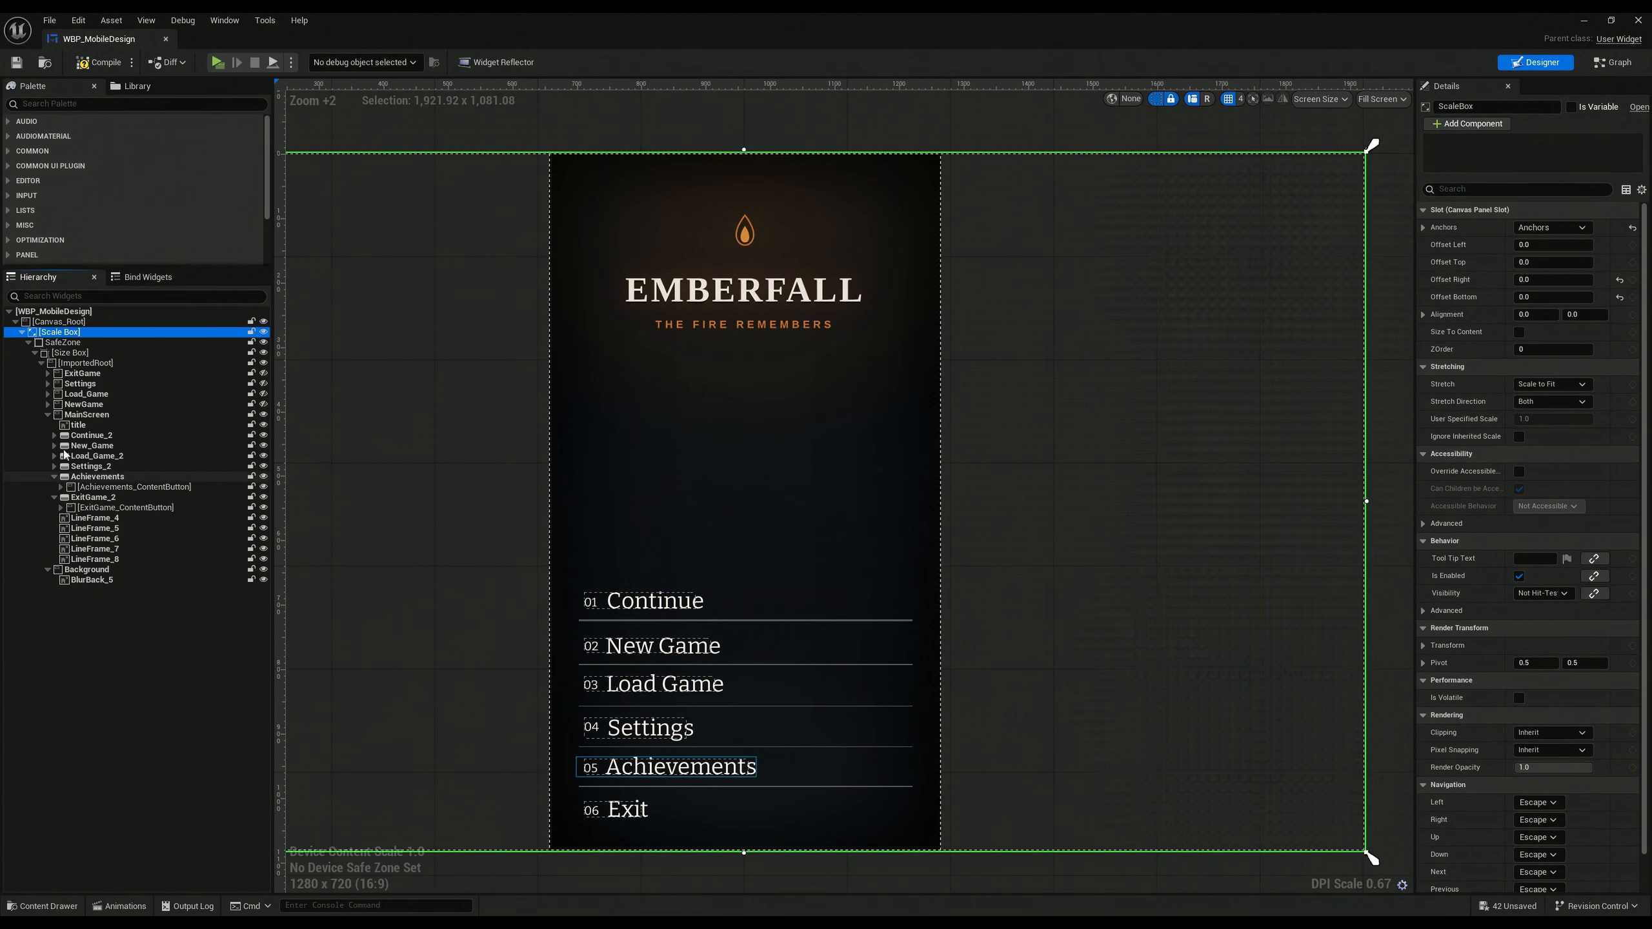
click(48, 384)
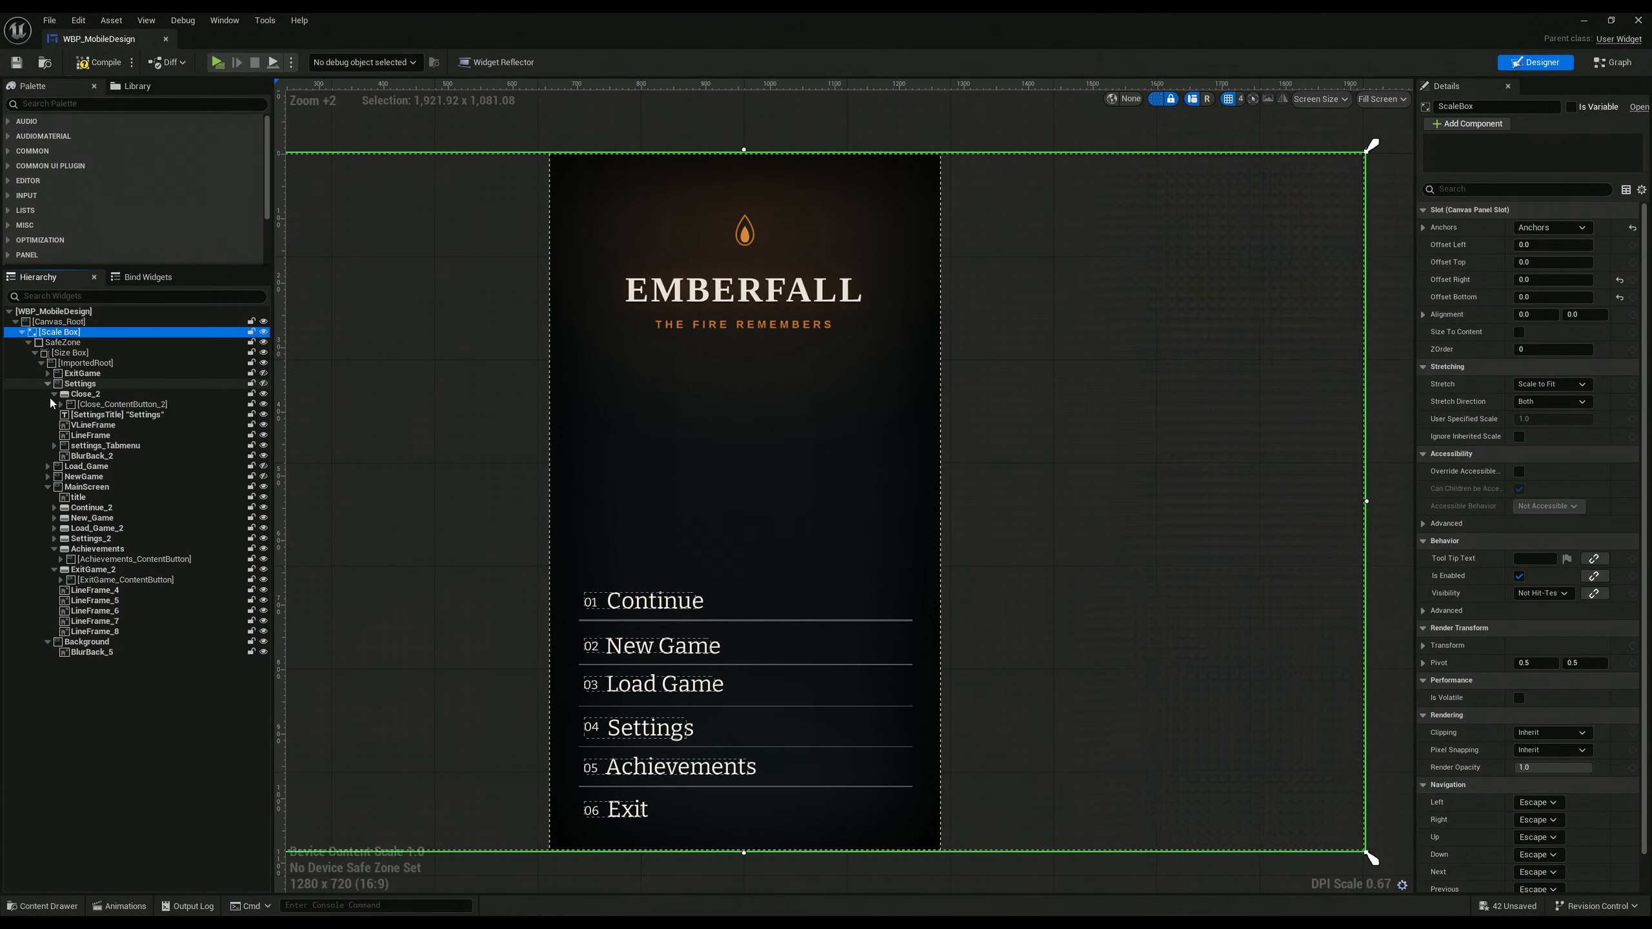
click(54, 445)
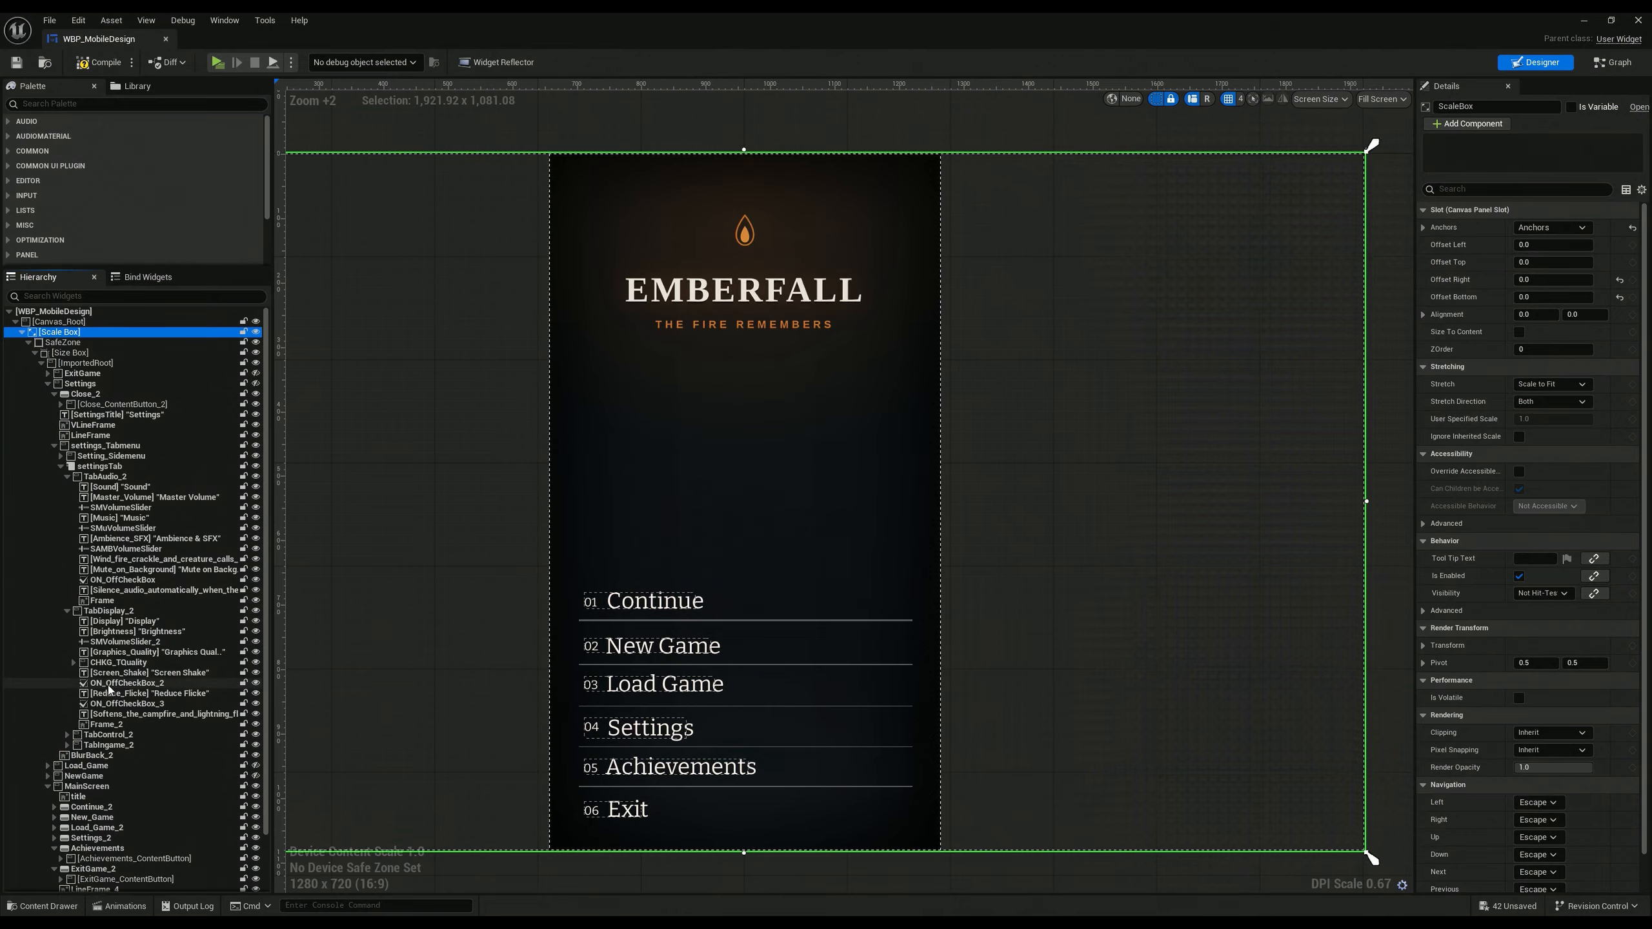
click(54, 445)
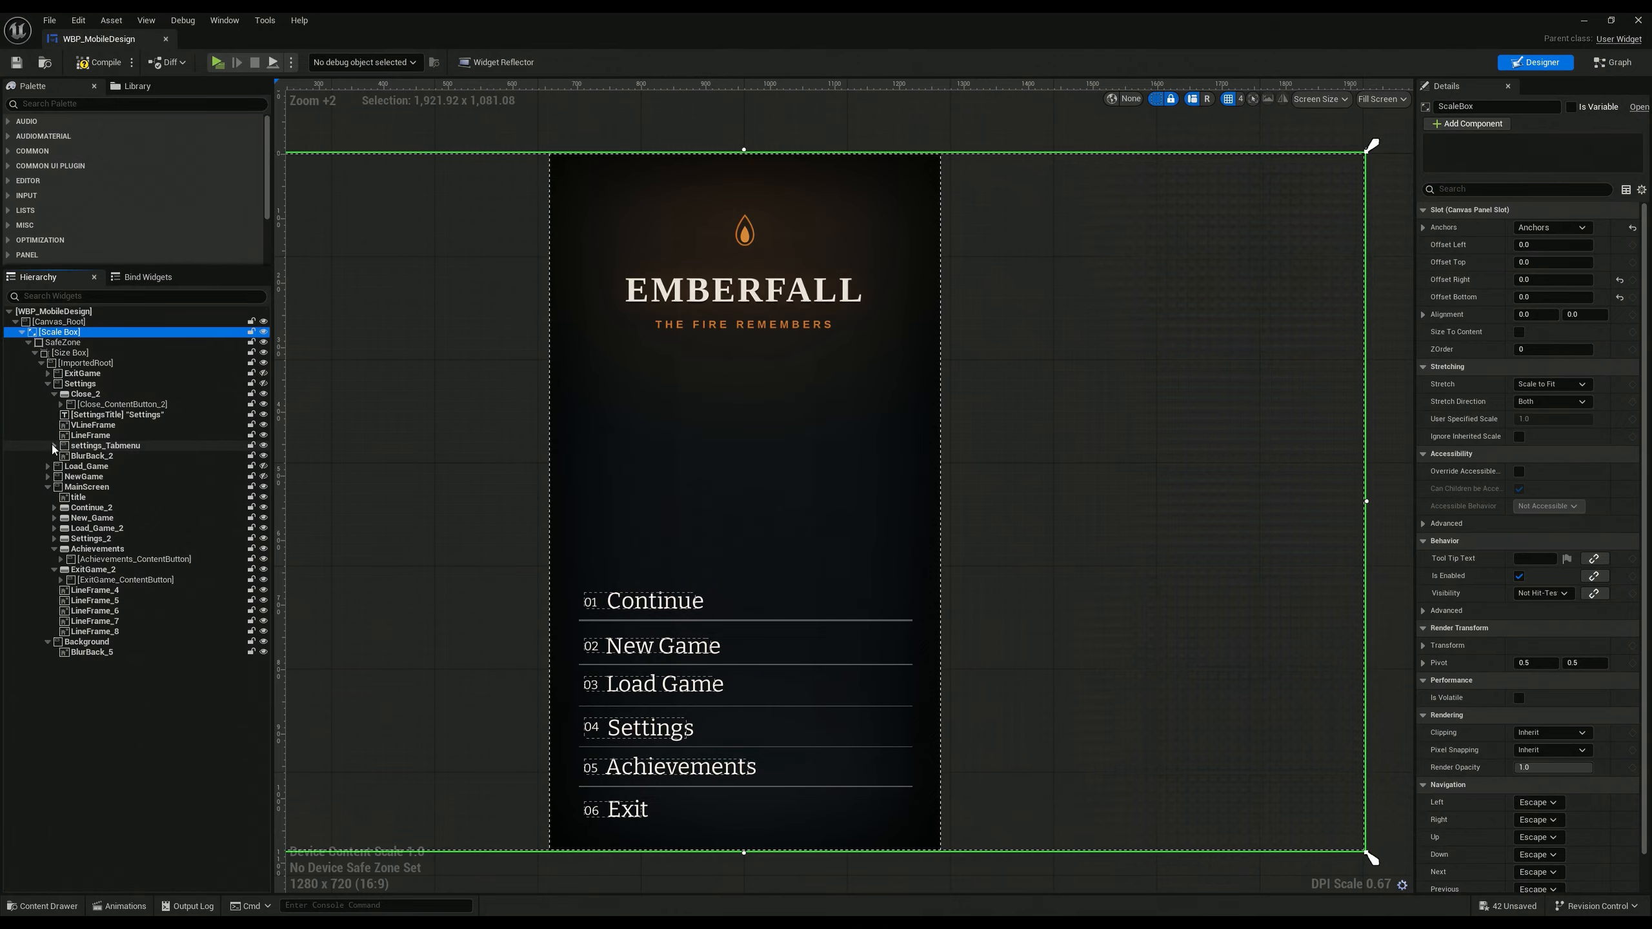
click(47, 383)
right_drag(731, 601, 791, 540)
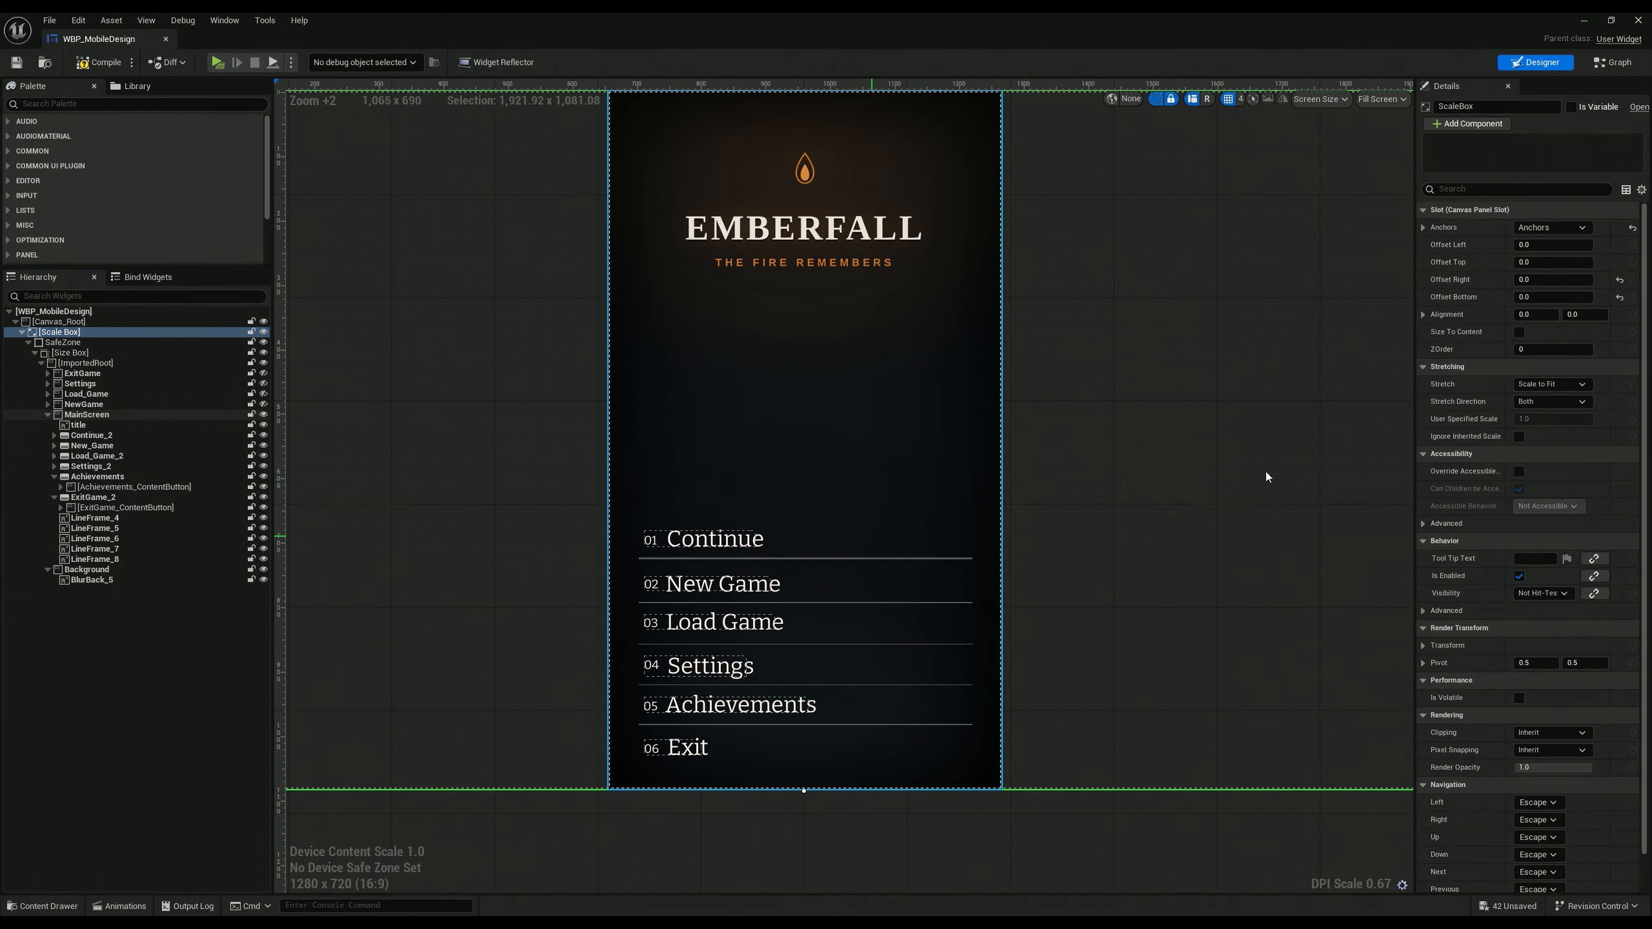
Step: Run the game preview and open the Controls page of its Settings screen
click(219, 63)
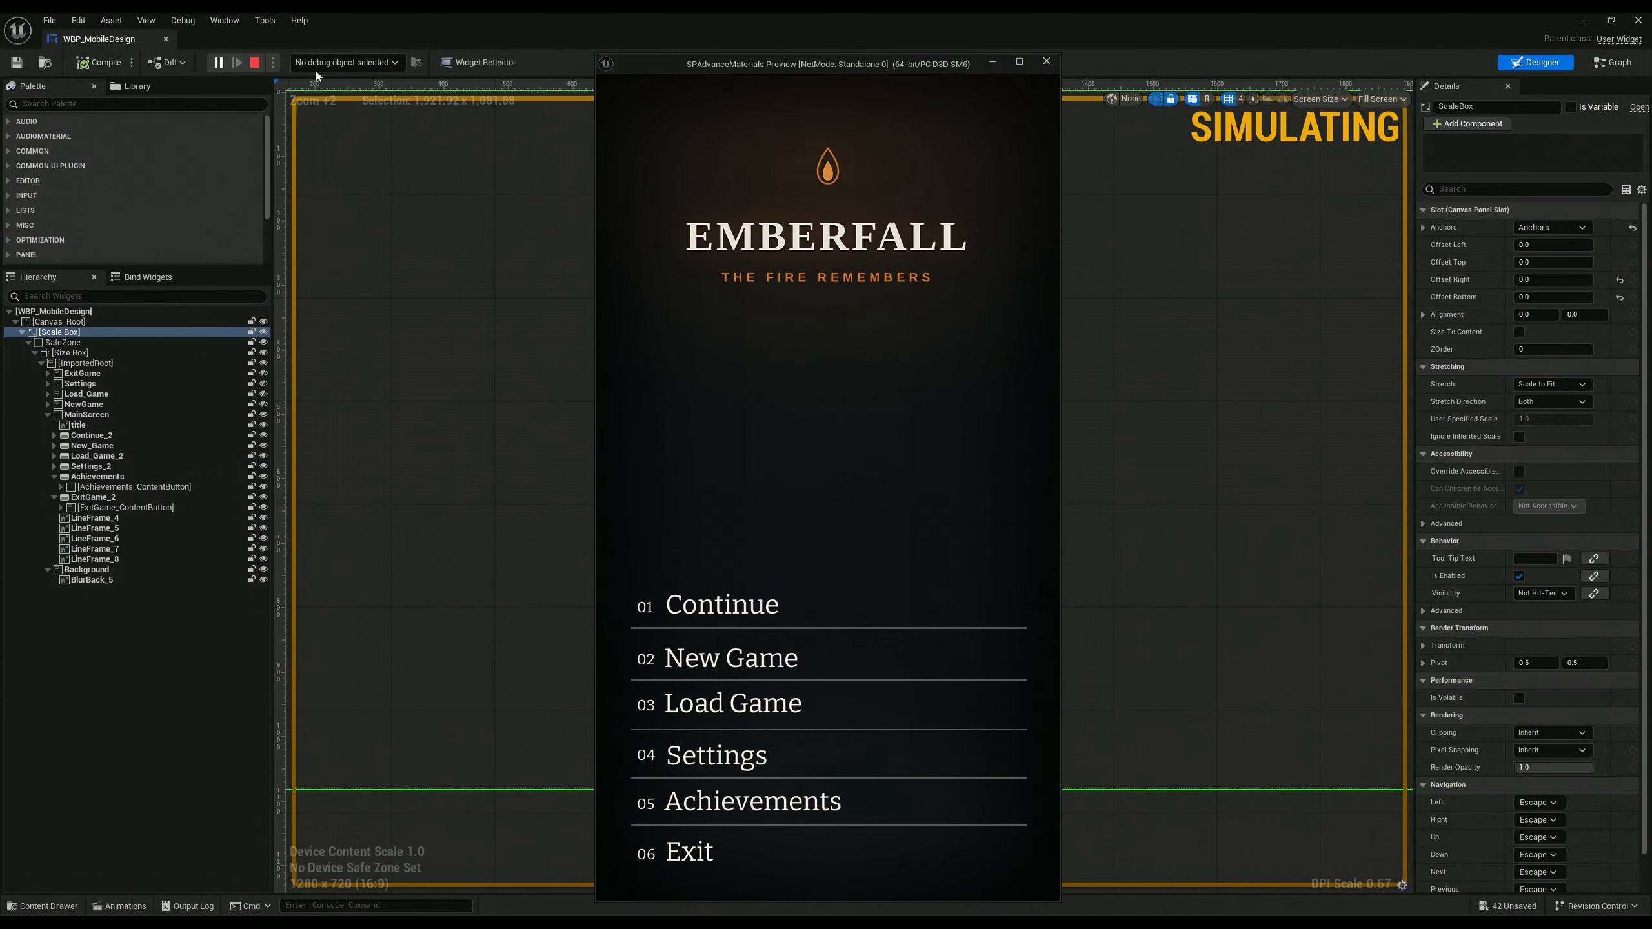
click(731, 756)
click(634, 376)
click(627, 311)
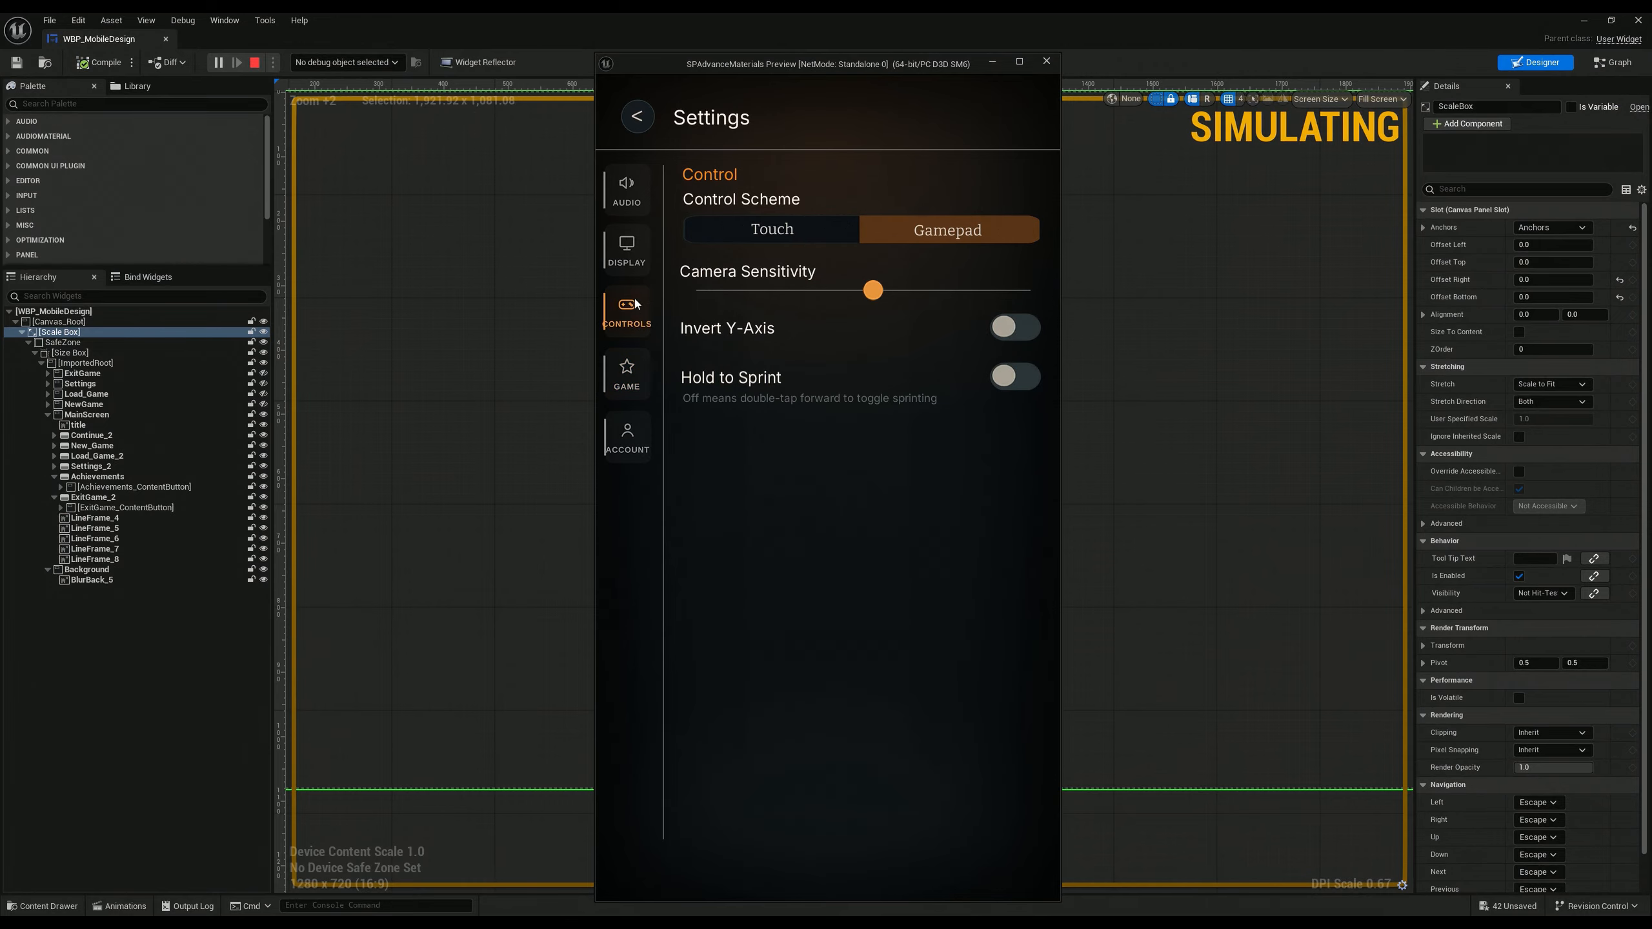
Step: Test the camera sensitivity slider and the Invert Y-Axis and Hold to Sprint switches in the running preview
drag(875, 291, 745, 291)
click(627, 189)
mouse_move(868, 268)
mouse_down()
mouse_move(1017, 266)
mouse_move(806, 267)
mouse_move(1013, 291)
mouse_move(886, 291)
mouse_up()
click(626, 311)
click(1013, 327)
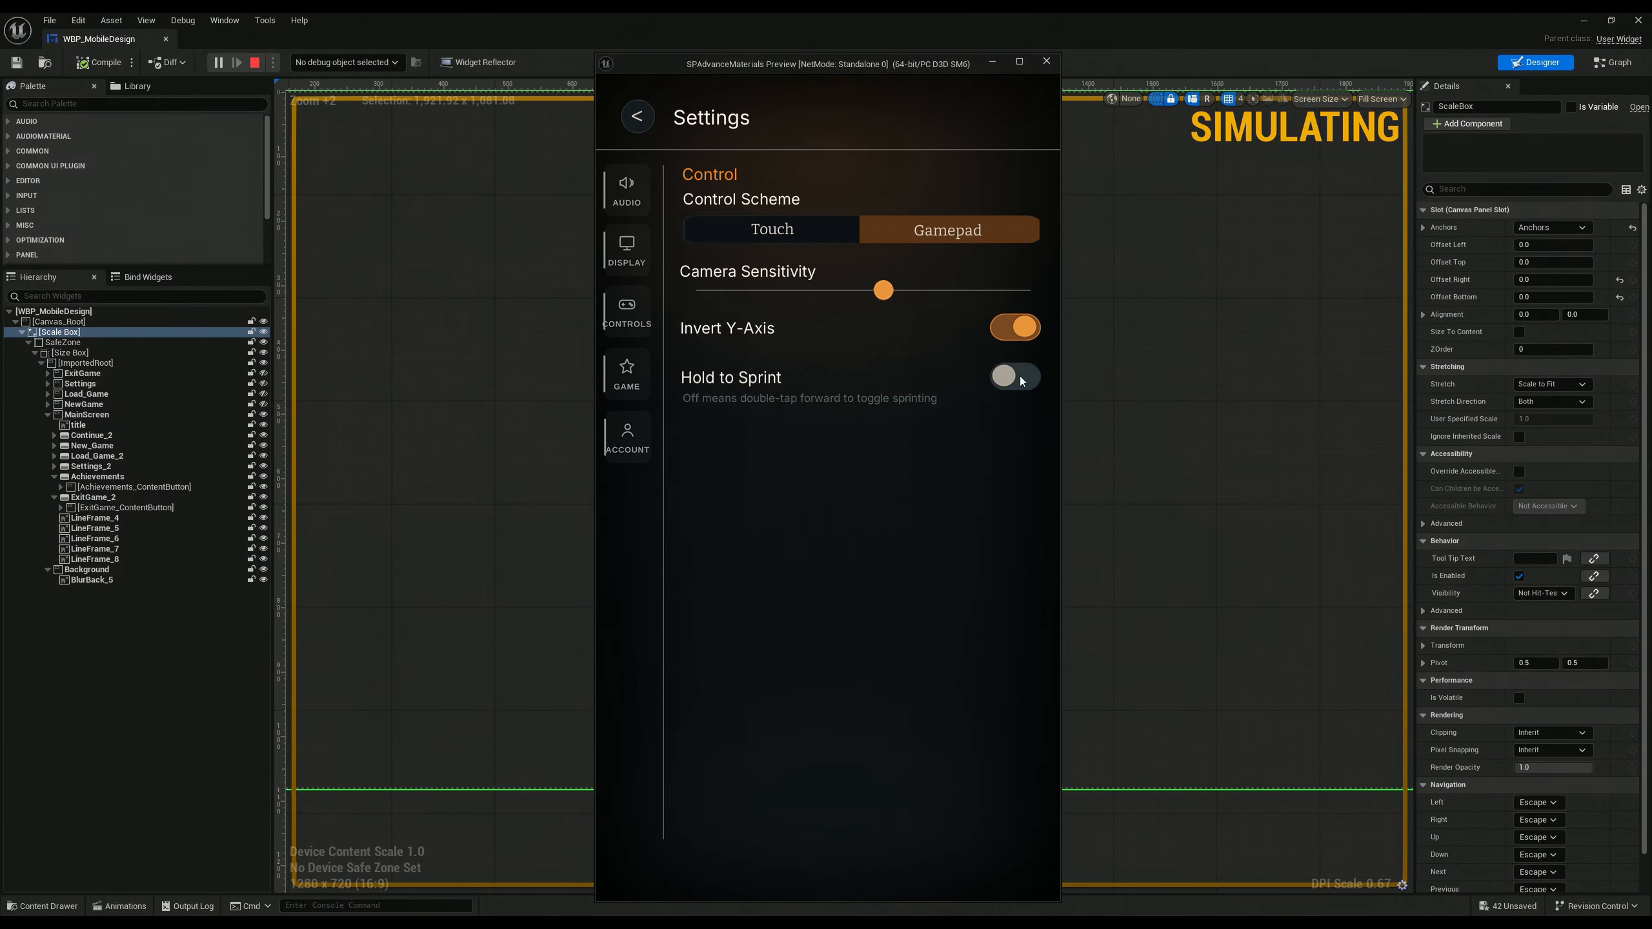
click(1019, 377)
click(1013, 327)
Step: Return to the preview's main menu and exit the game through its Exit dialog
click(643, 125)
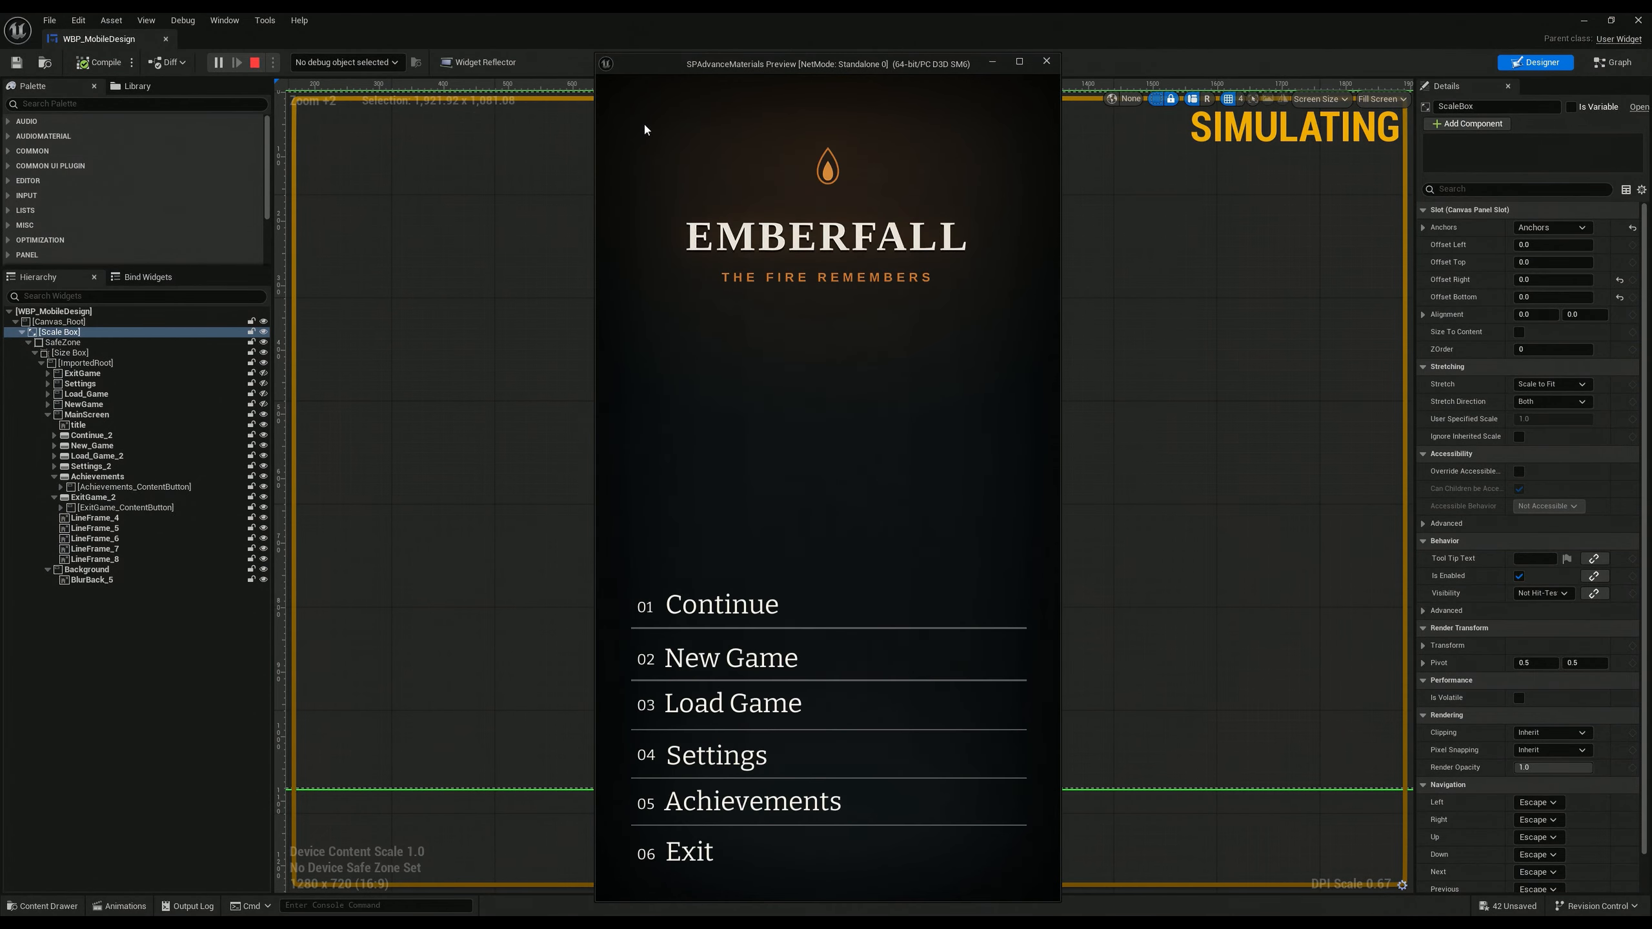
click(678, 858)
click(813, 582)
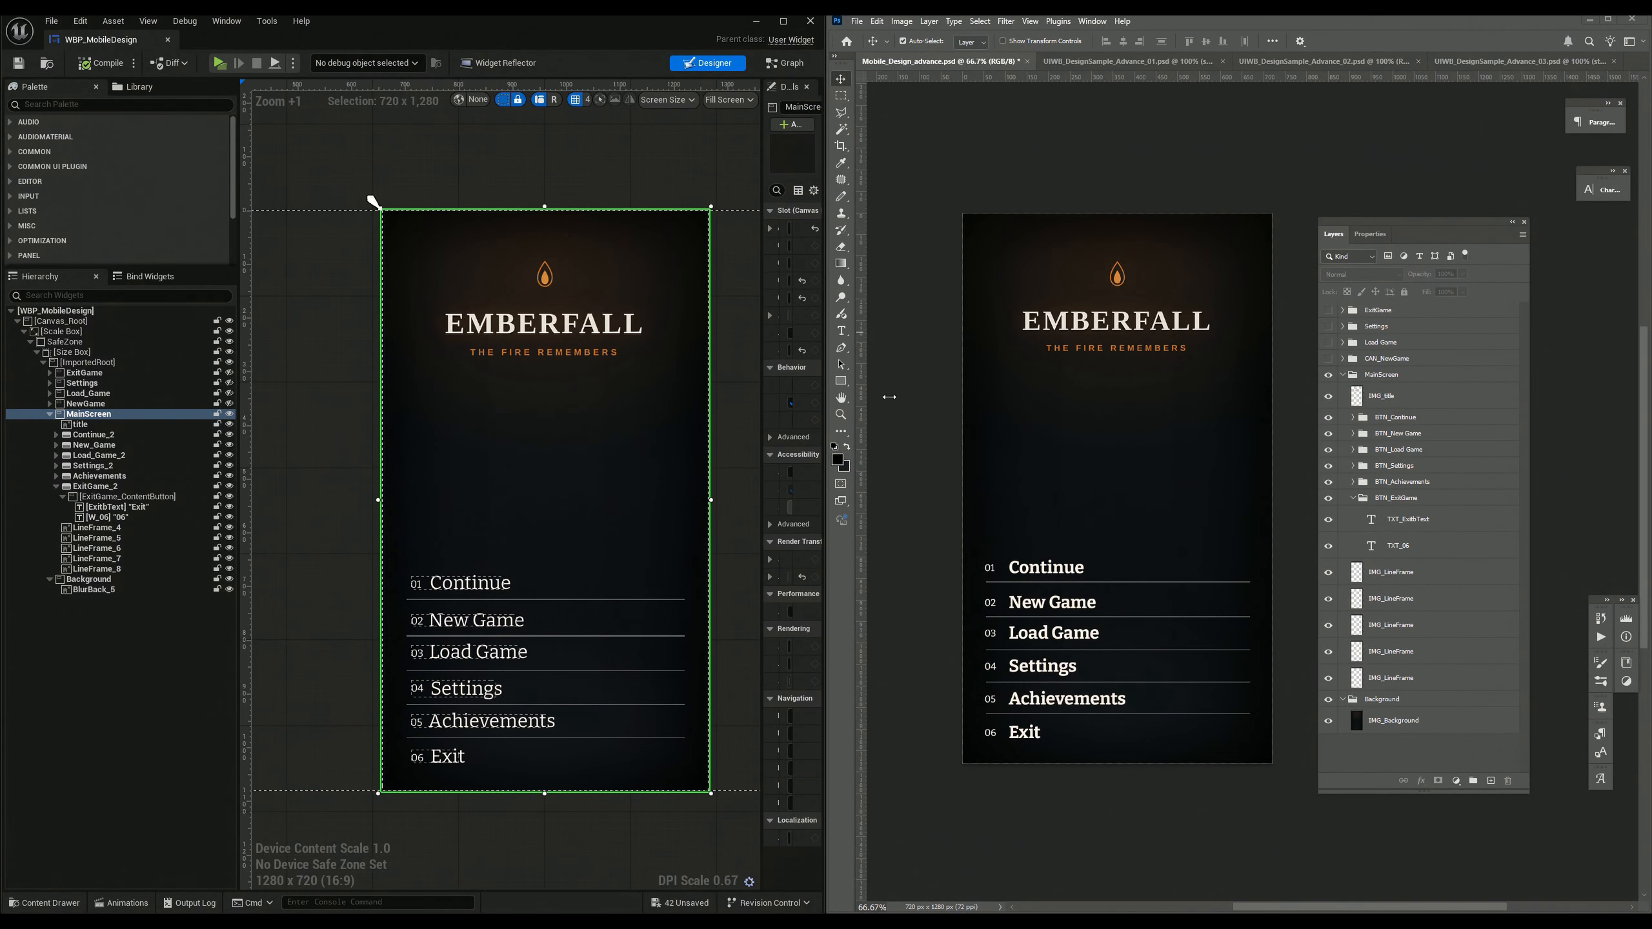
Step: Place the Photoshop Layers panel beside the artwork and check the MainScreen group by collapsing and expanding it
drag(1400, 231, 1387, 216)
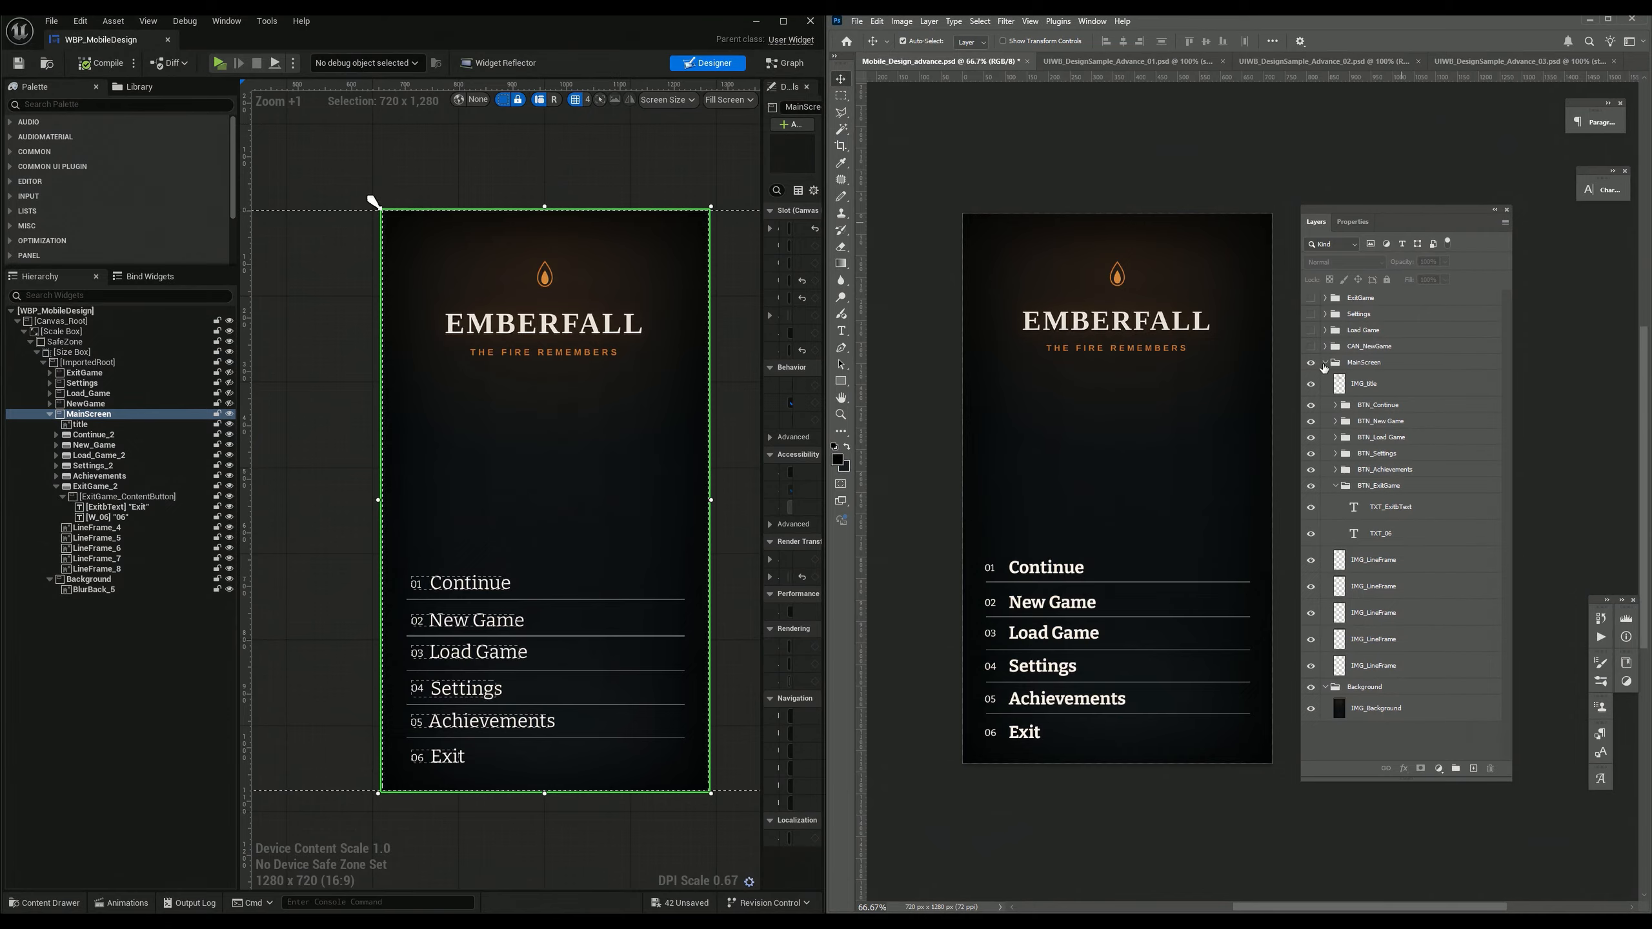
click(1325, 363)
click(1325, 362)
drag(1382, 213, 1379, 206)
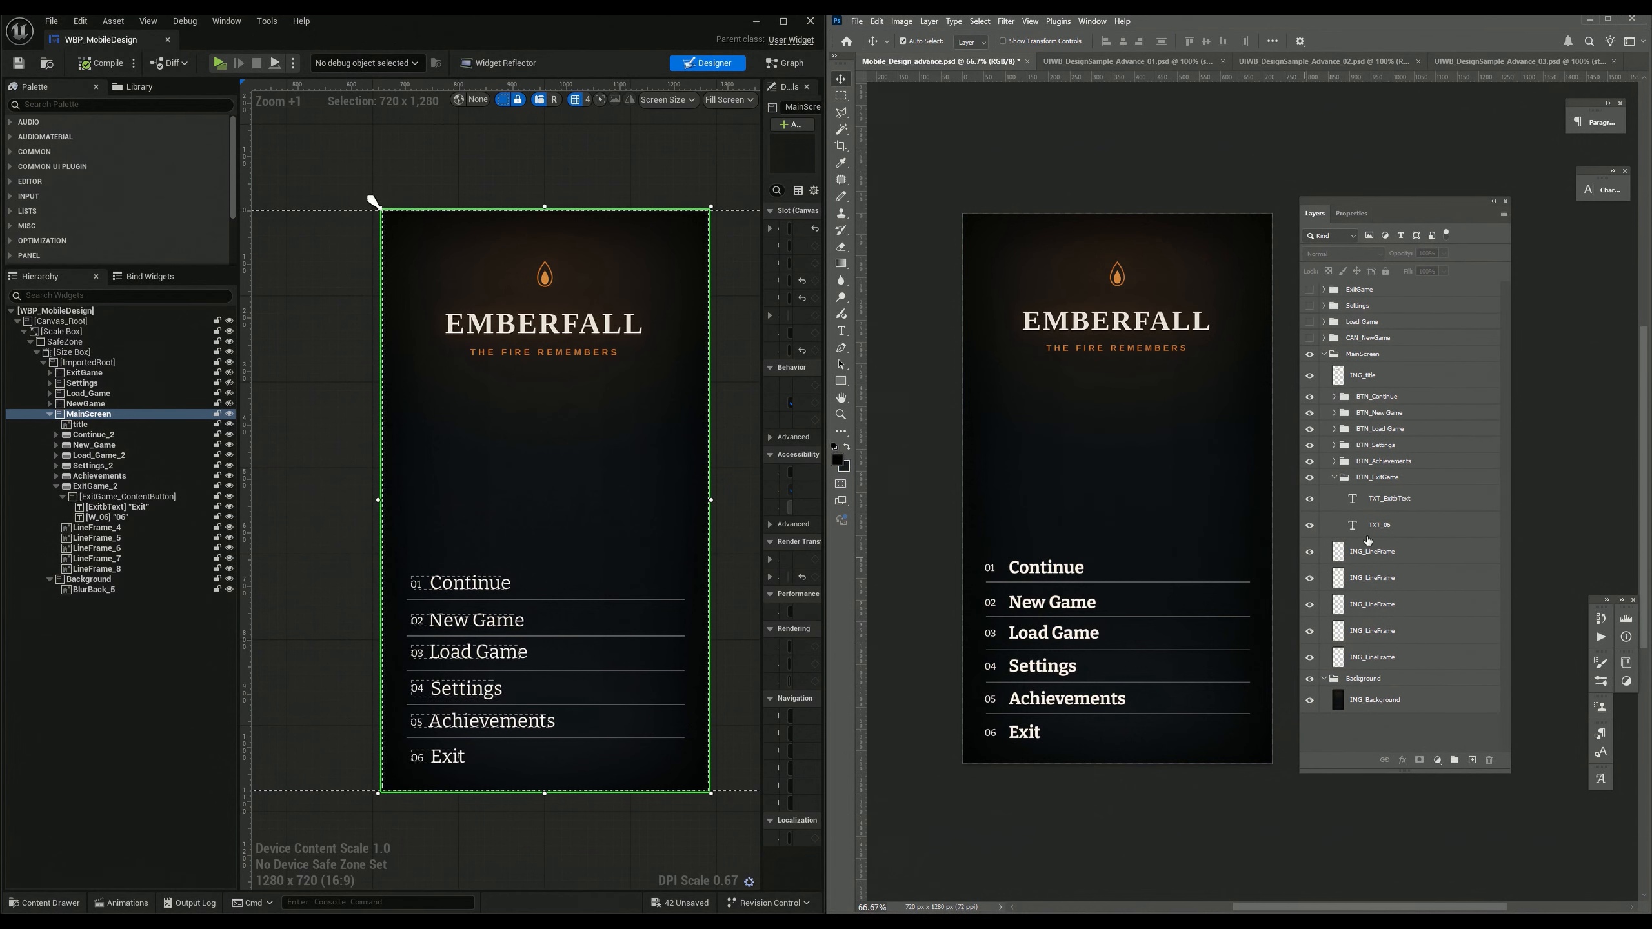
Step: Compare the BTN_ExitGame group and its TXT_ExitbText layer with the ExitGame_2 button and its Exit text widget
click(1395, 480)
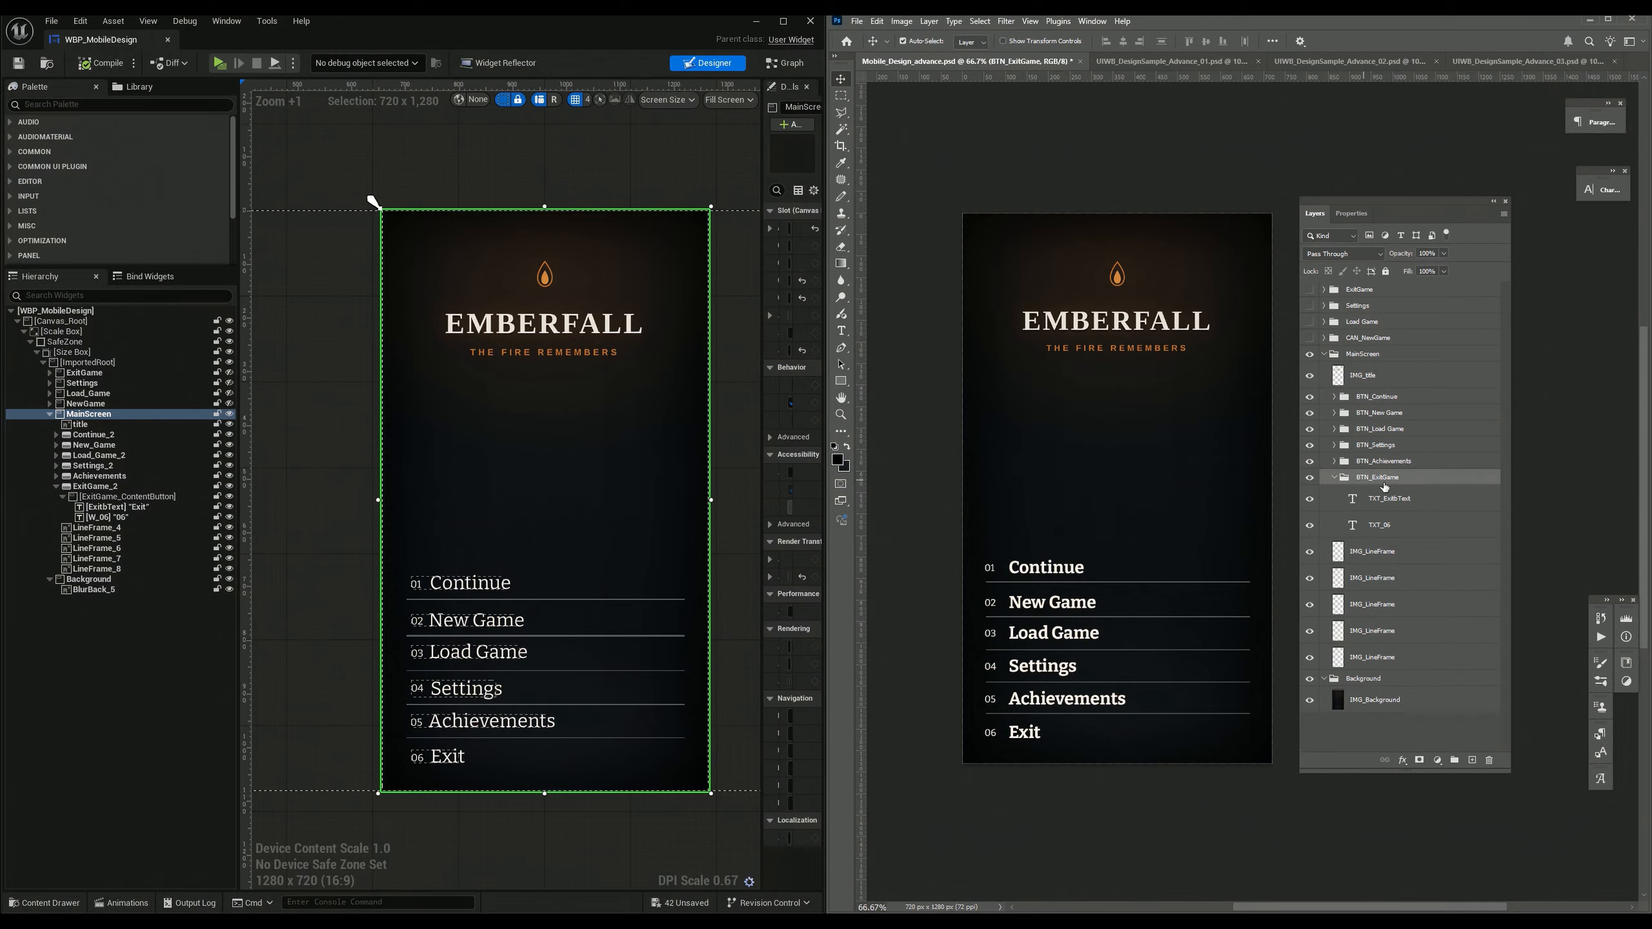
click(102, 487)
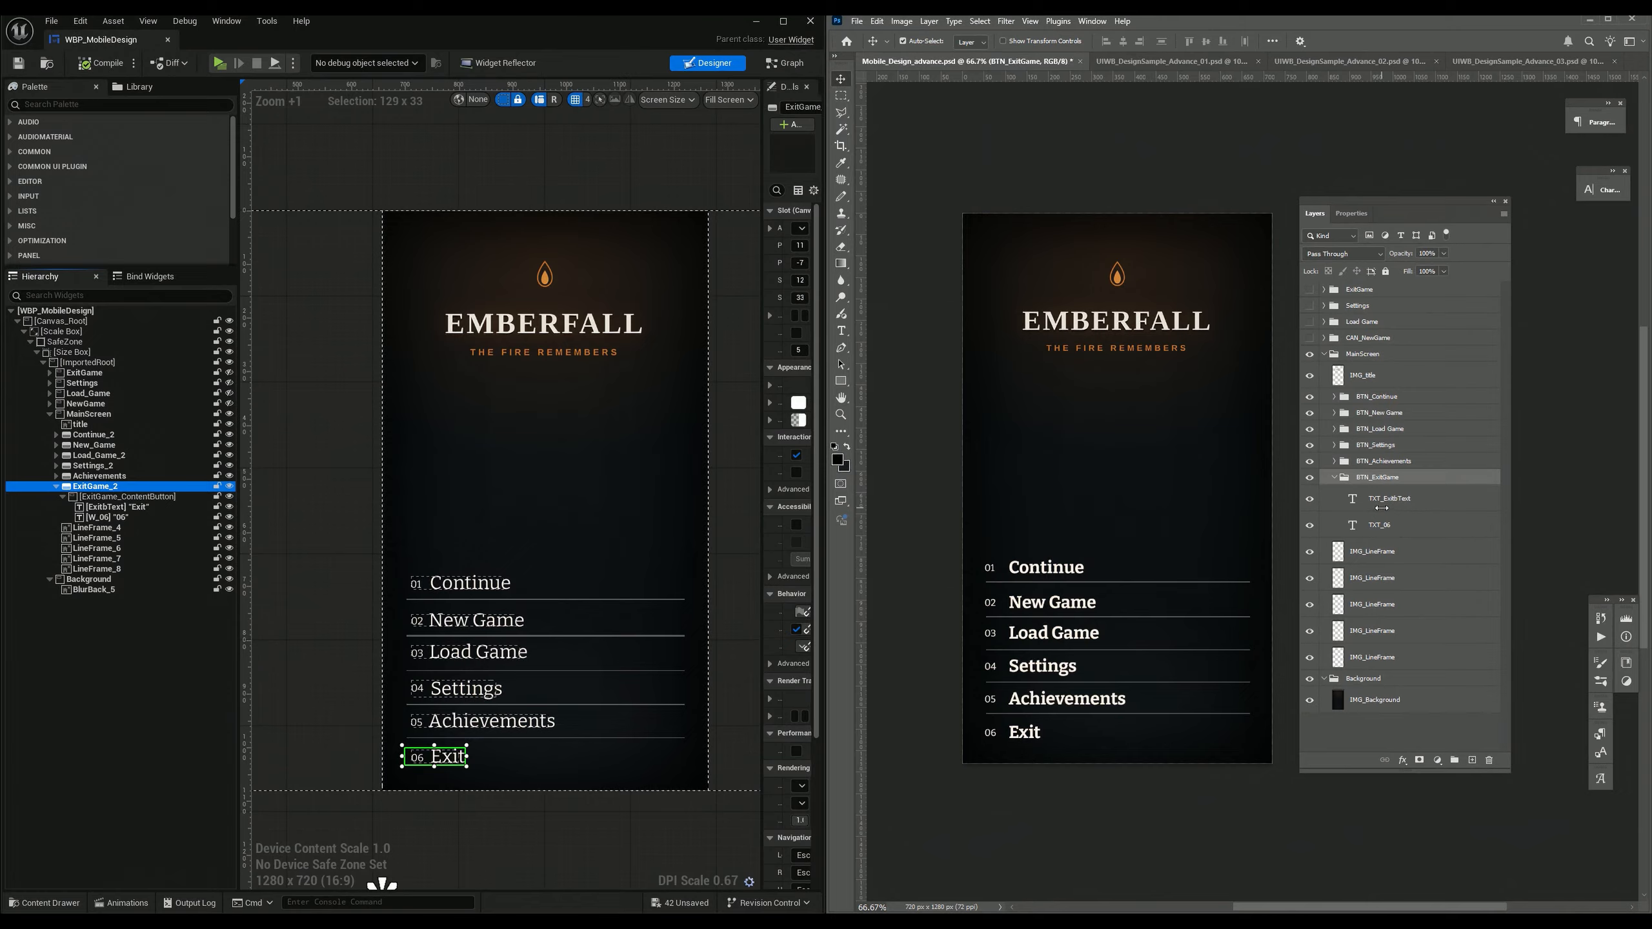
click(1383, 505)
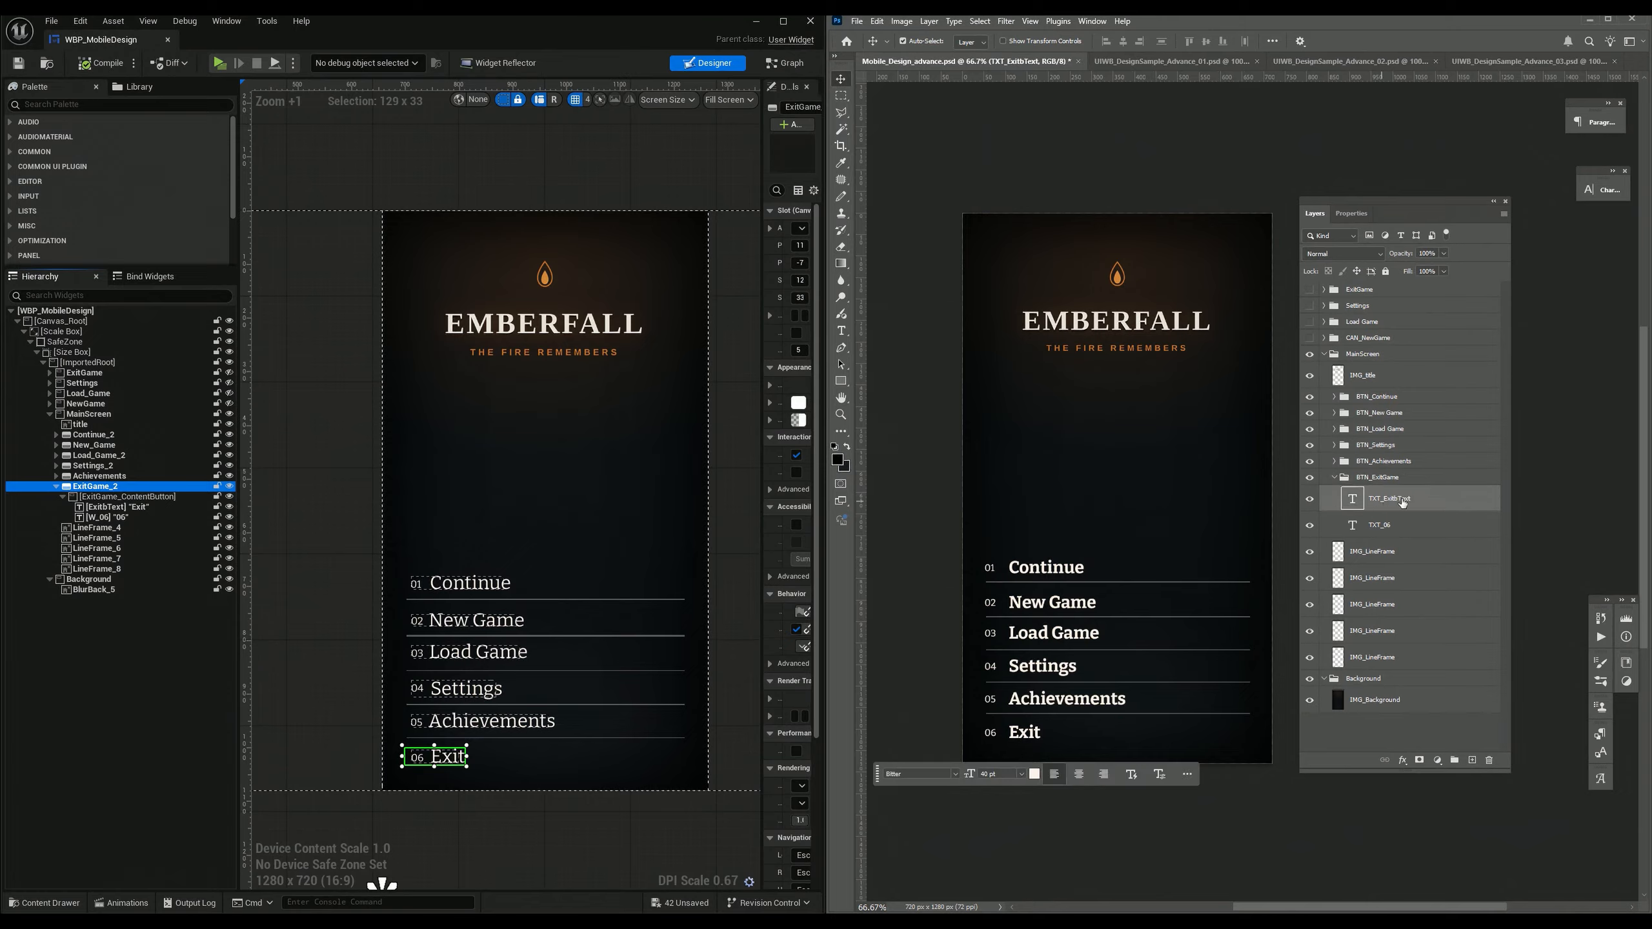
click(129, 512)
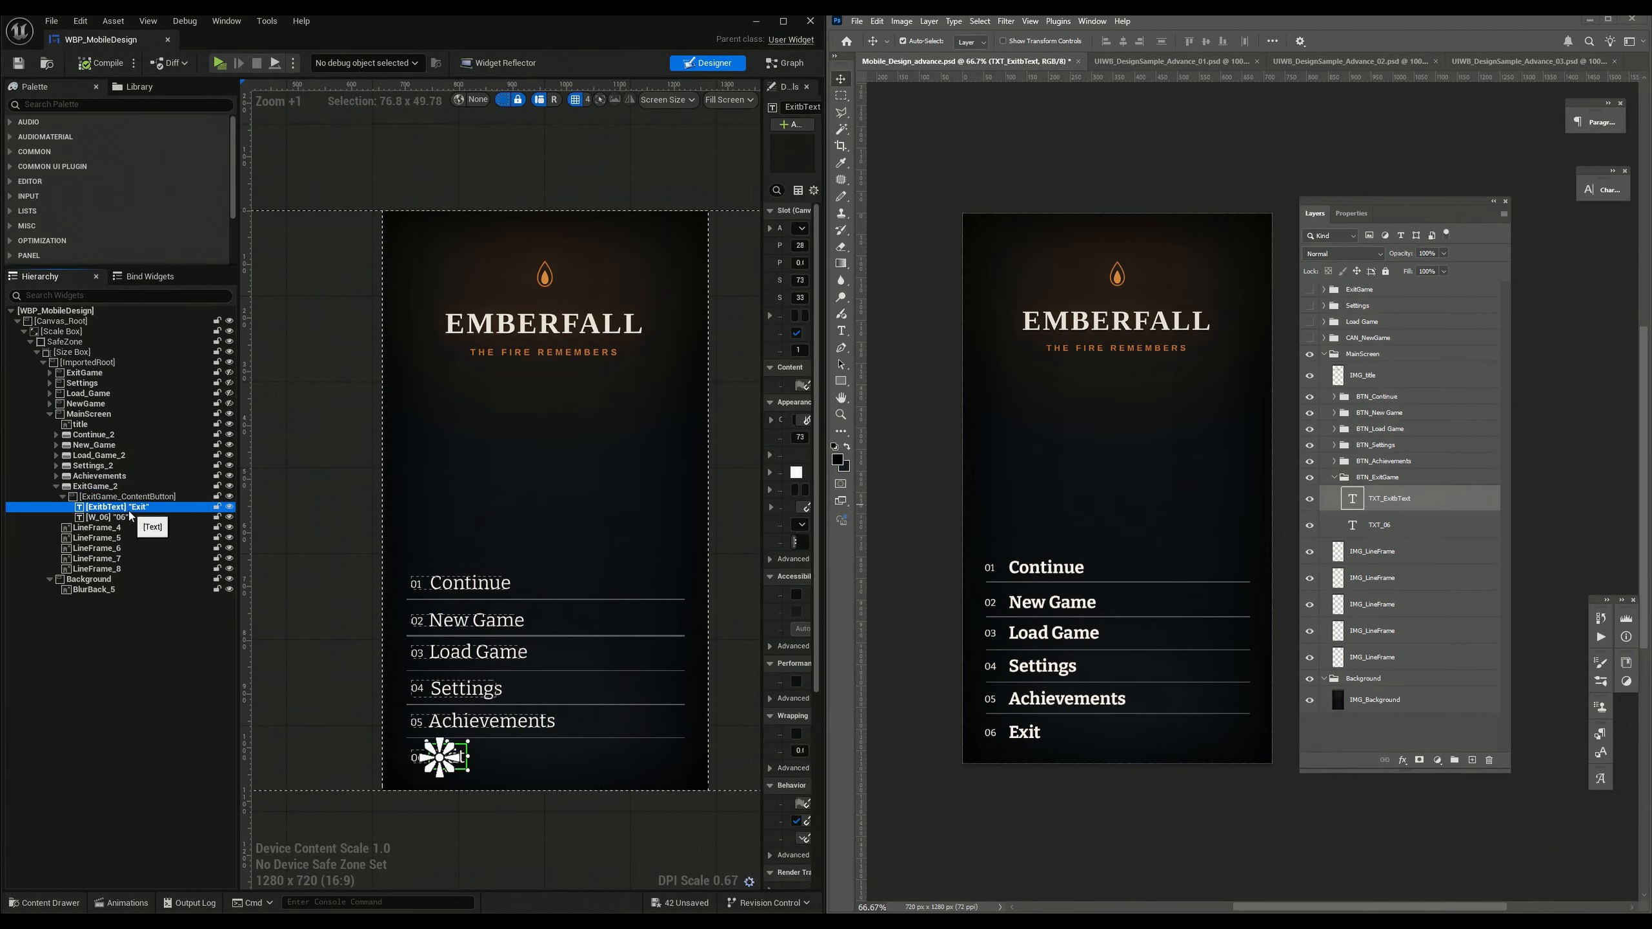
click(112, 633)
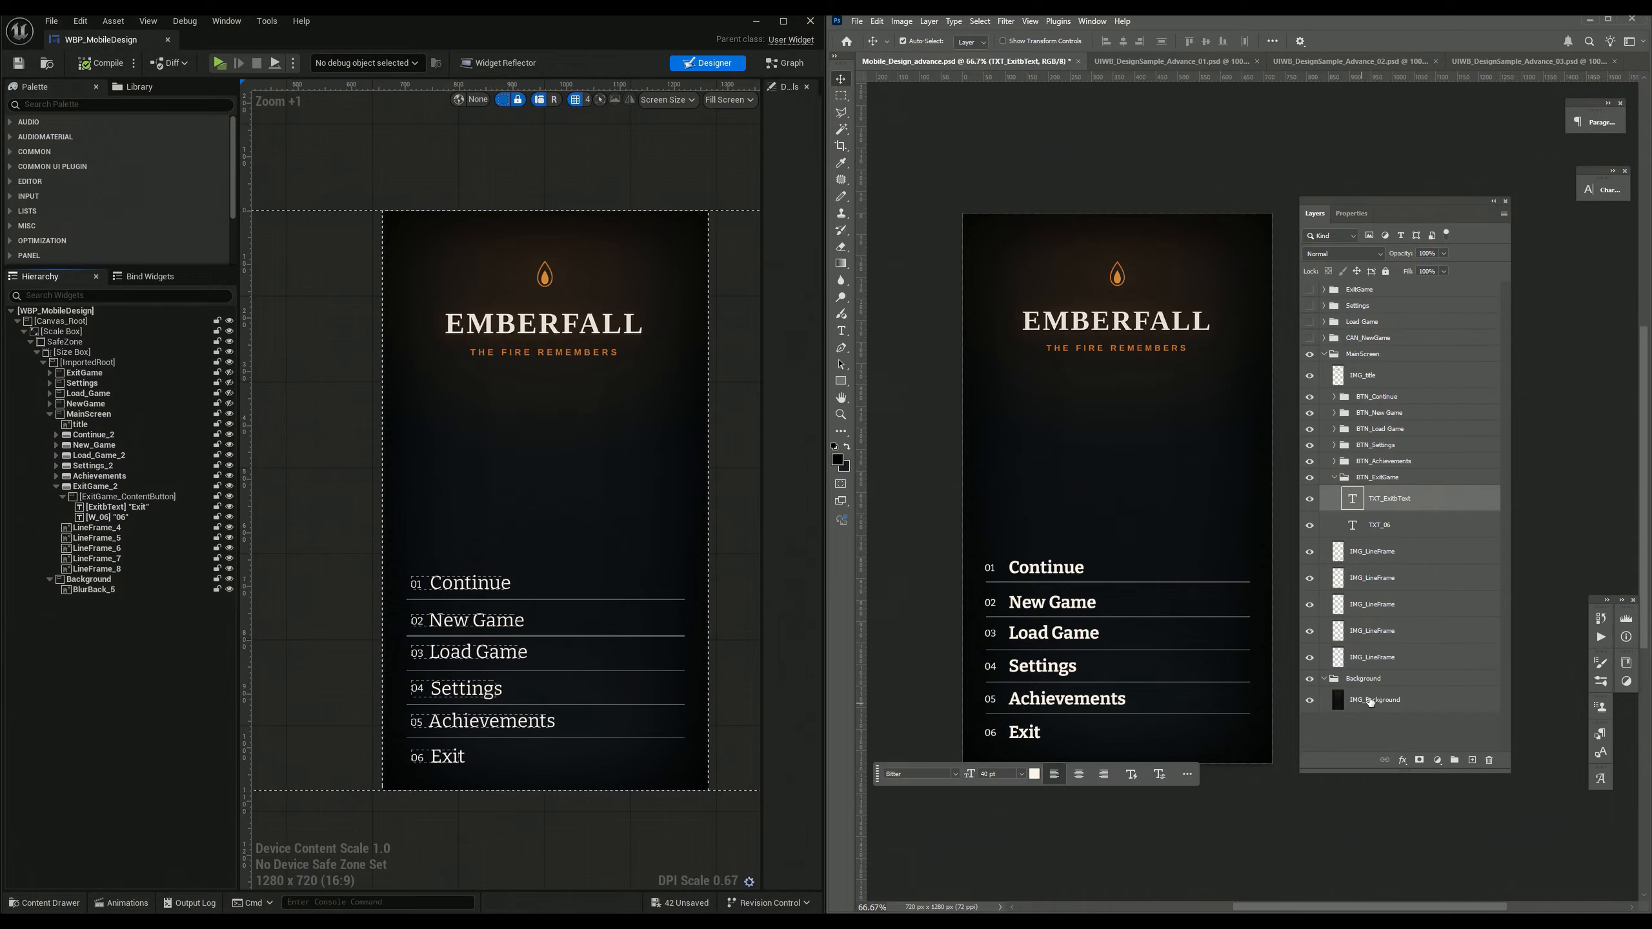
Step: Compare the IMG_Background layer in Photoshop with the BlurBack_5 image under Background in the widget hierarchy
click(1355, 711)
click(59, 644)
click(82, 590)
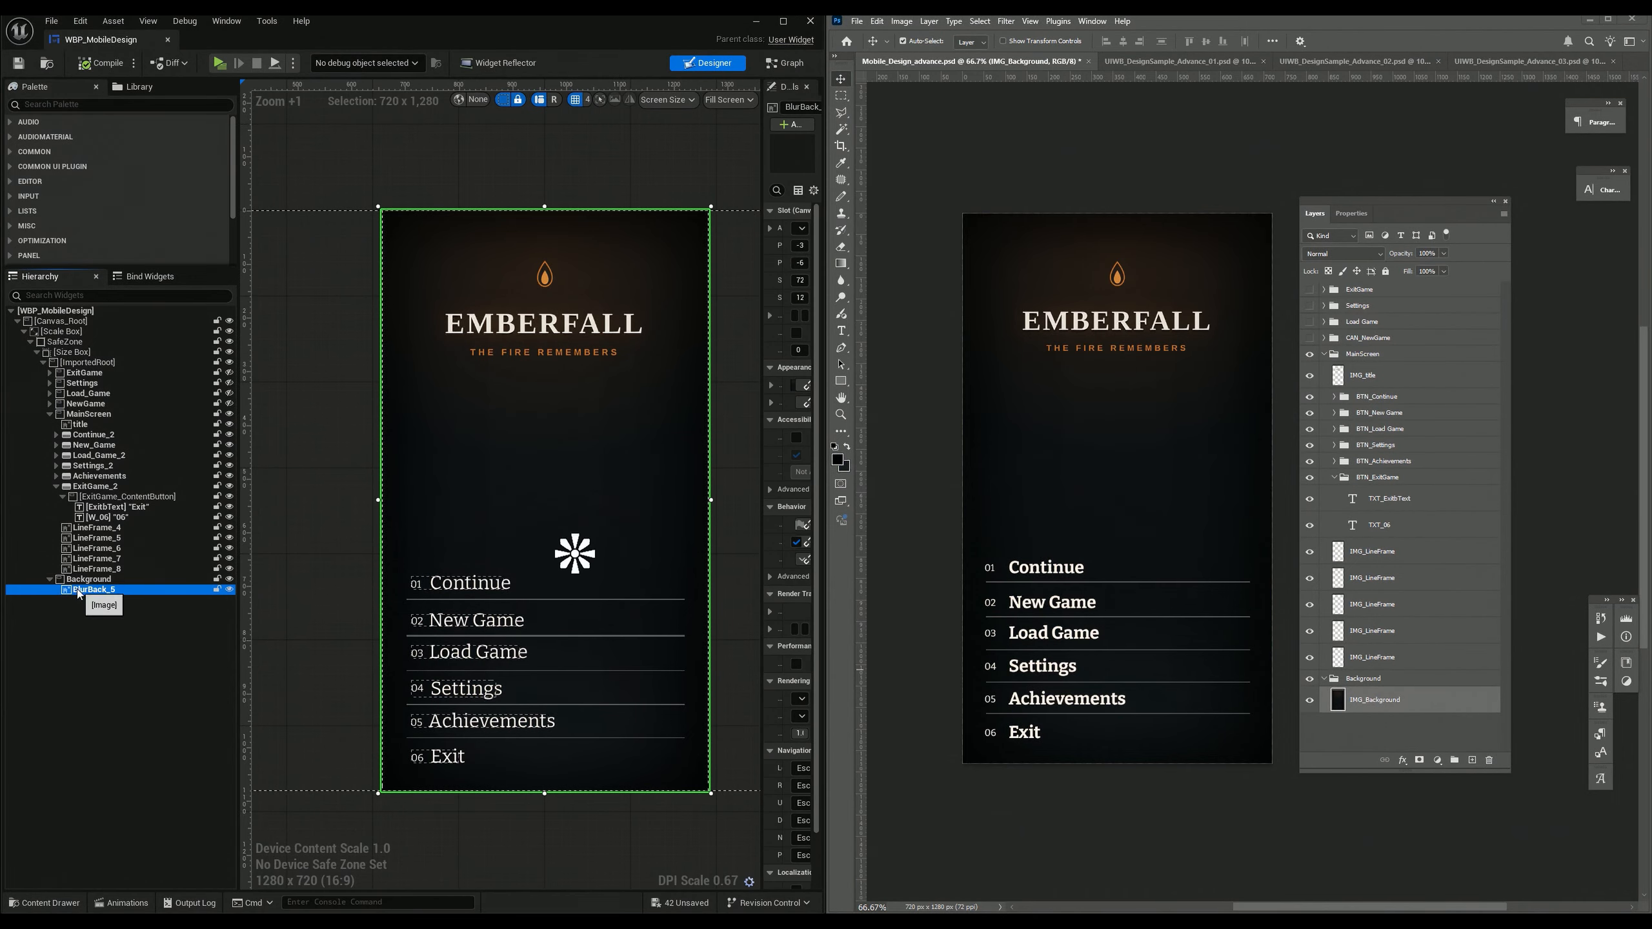
click(92, 644)
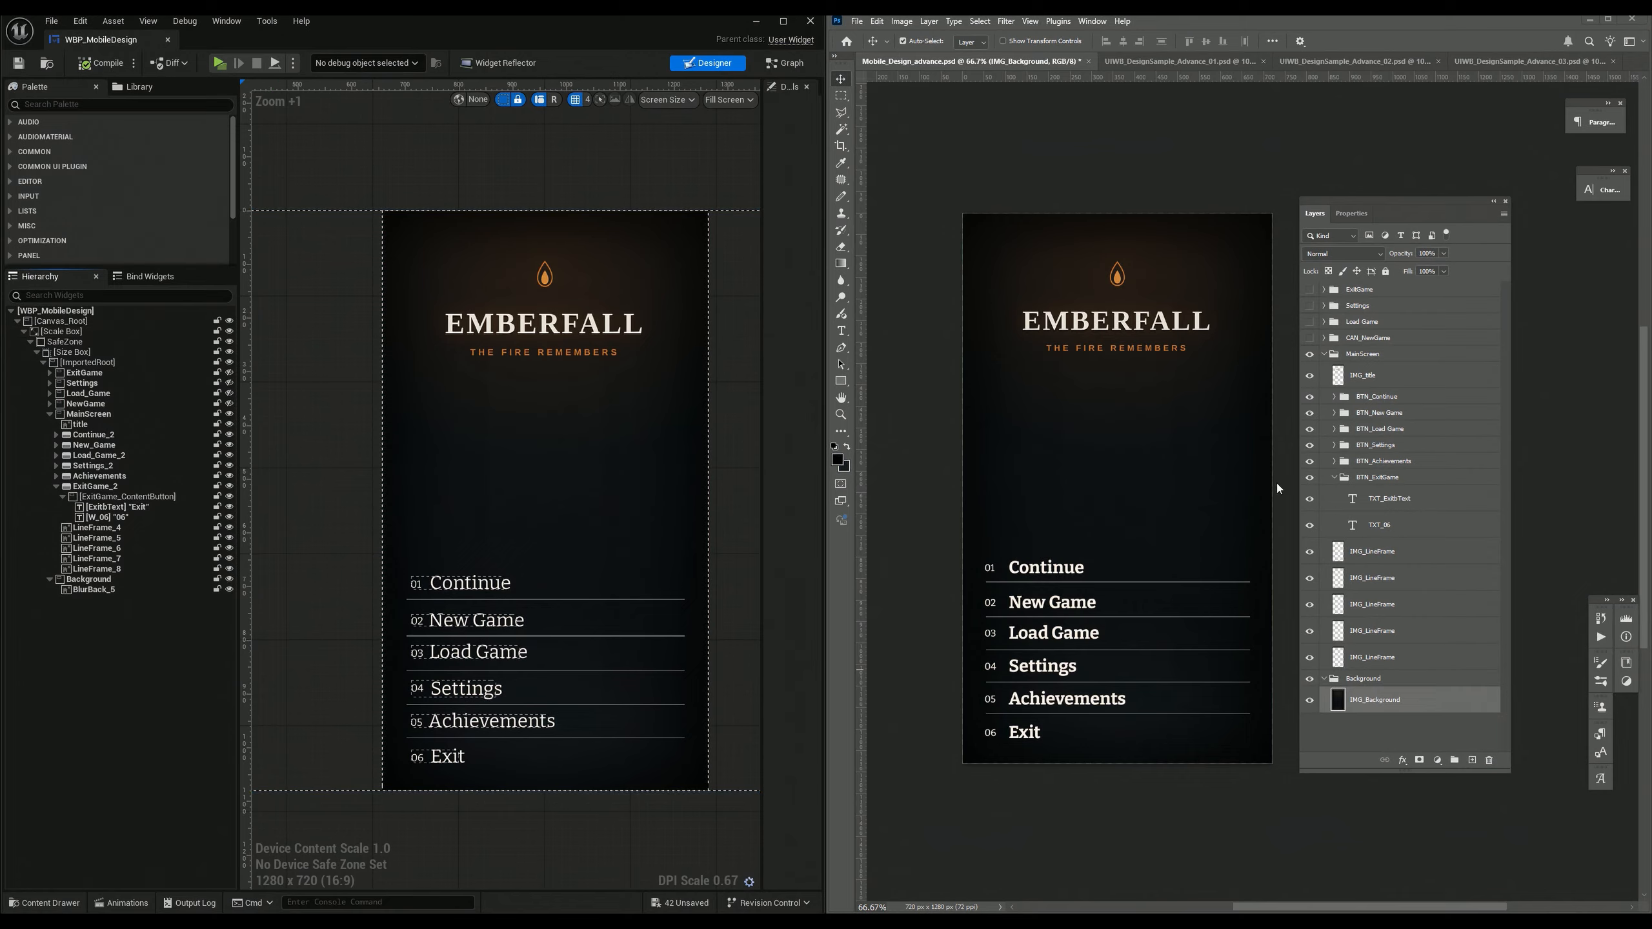
Step: Inspect the layers in CAN_NewGame, and compare the MainScreen group with the MainScreen and NewGame canvases in the widget hierarchy
click(1360, 340)
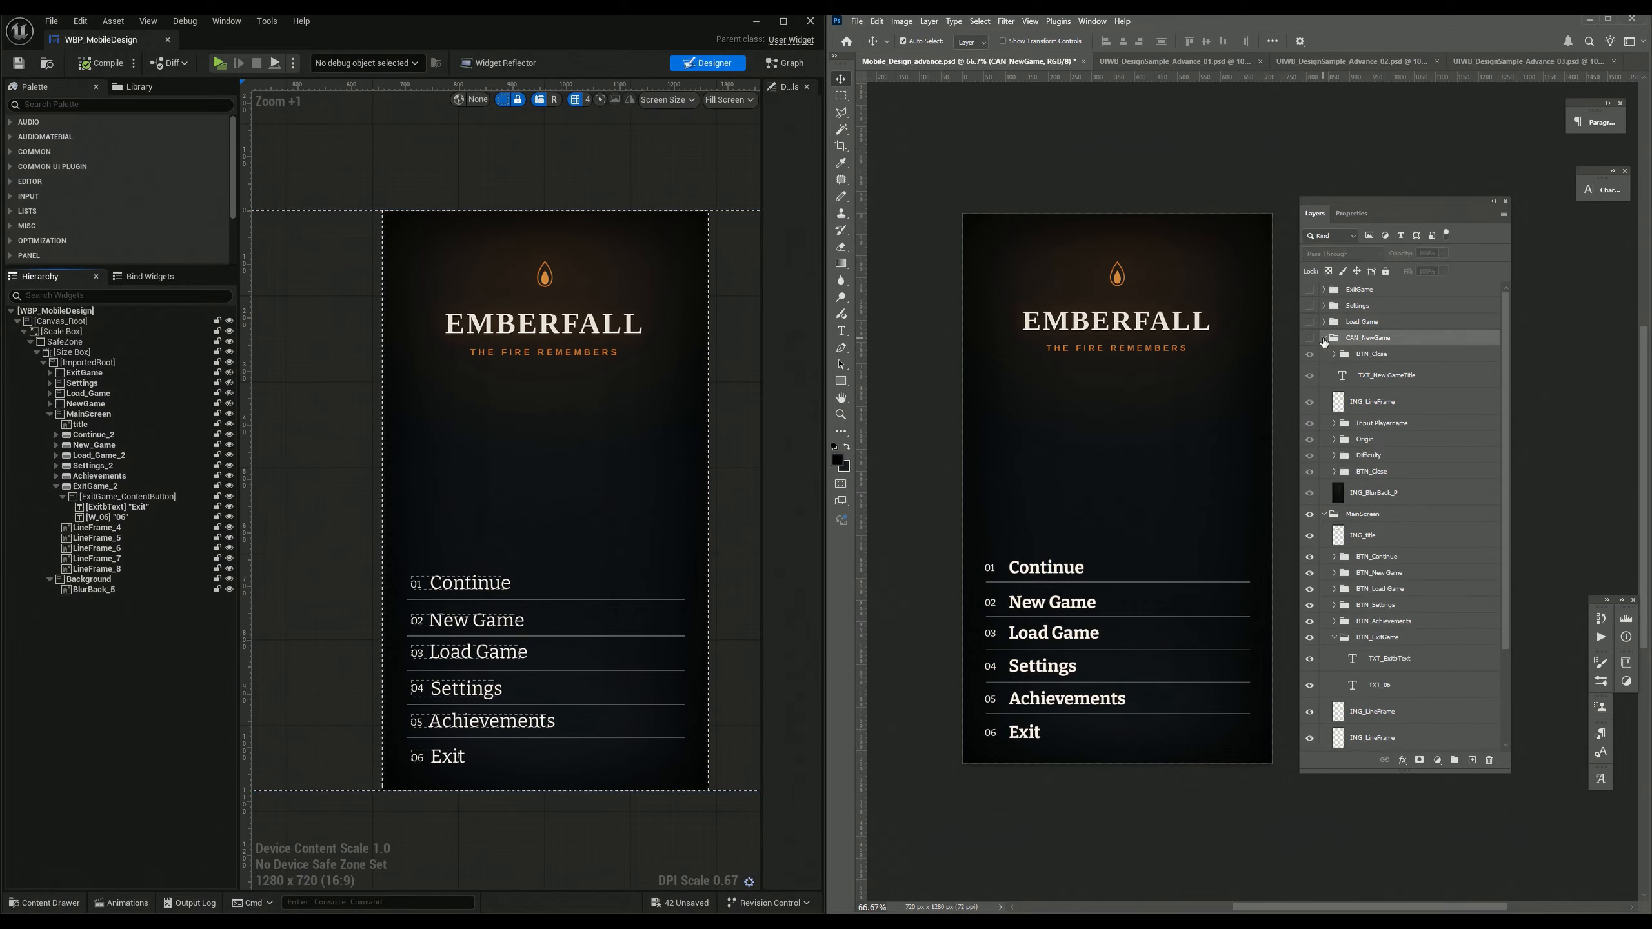
click(1353, 361)
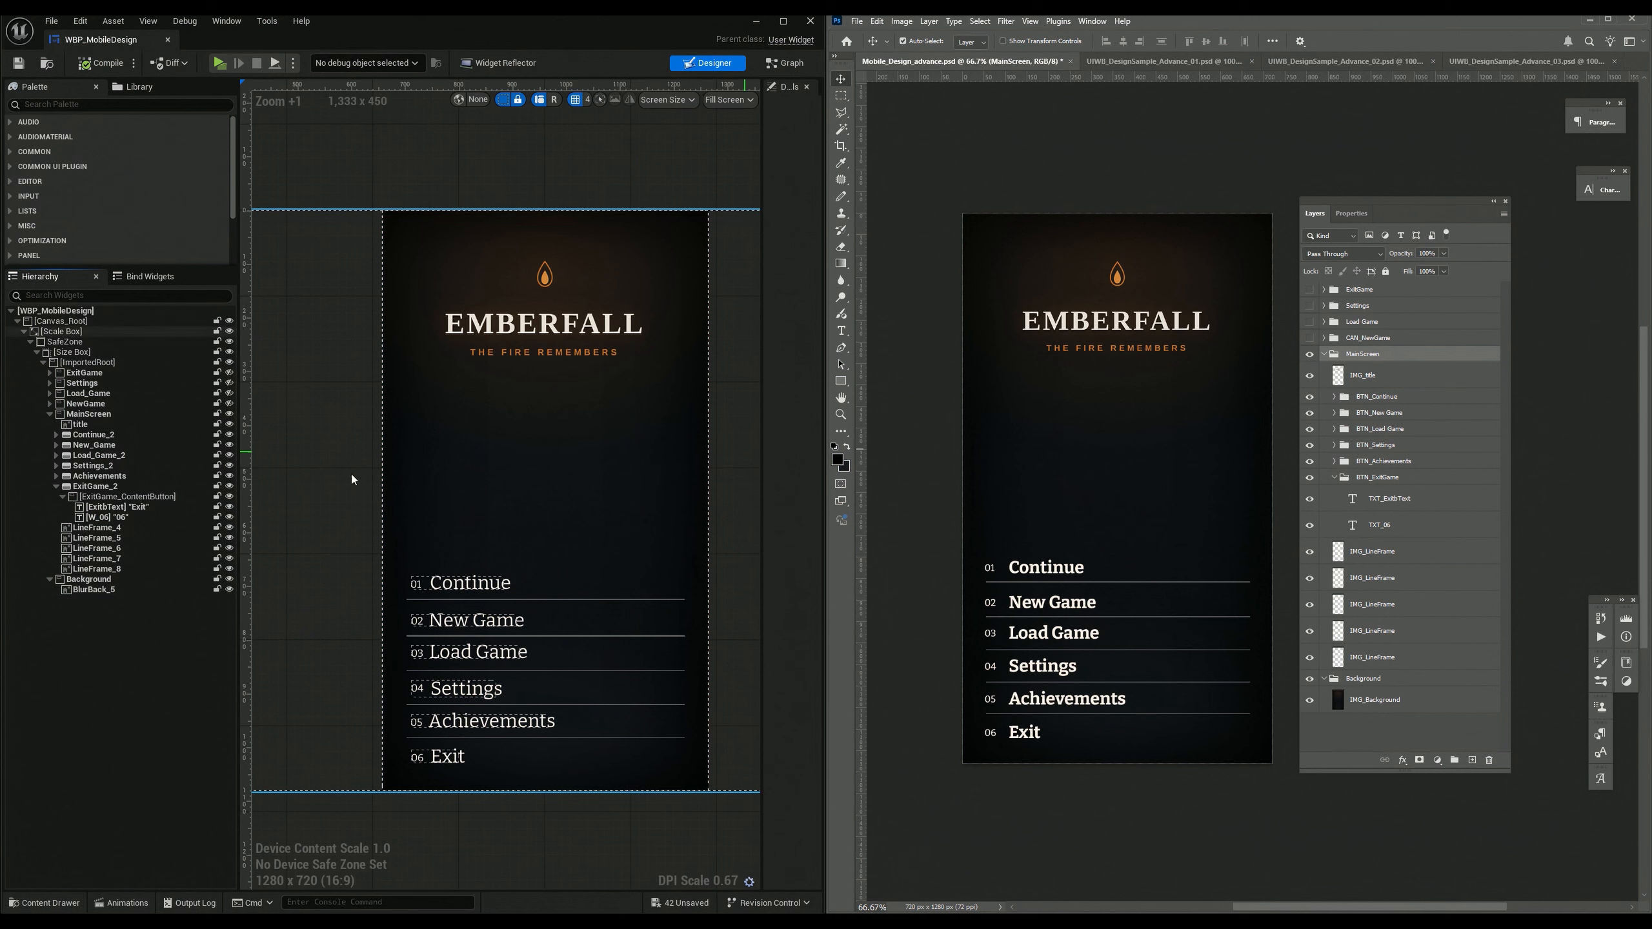
click(51, 415)
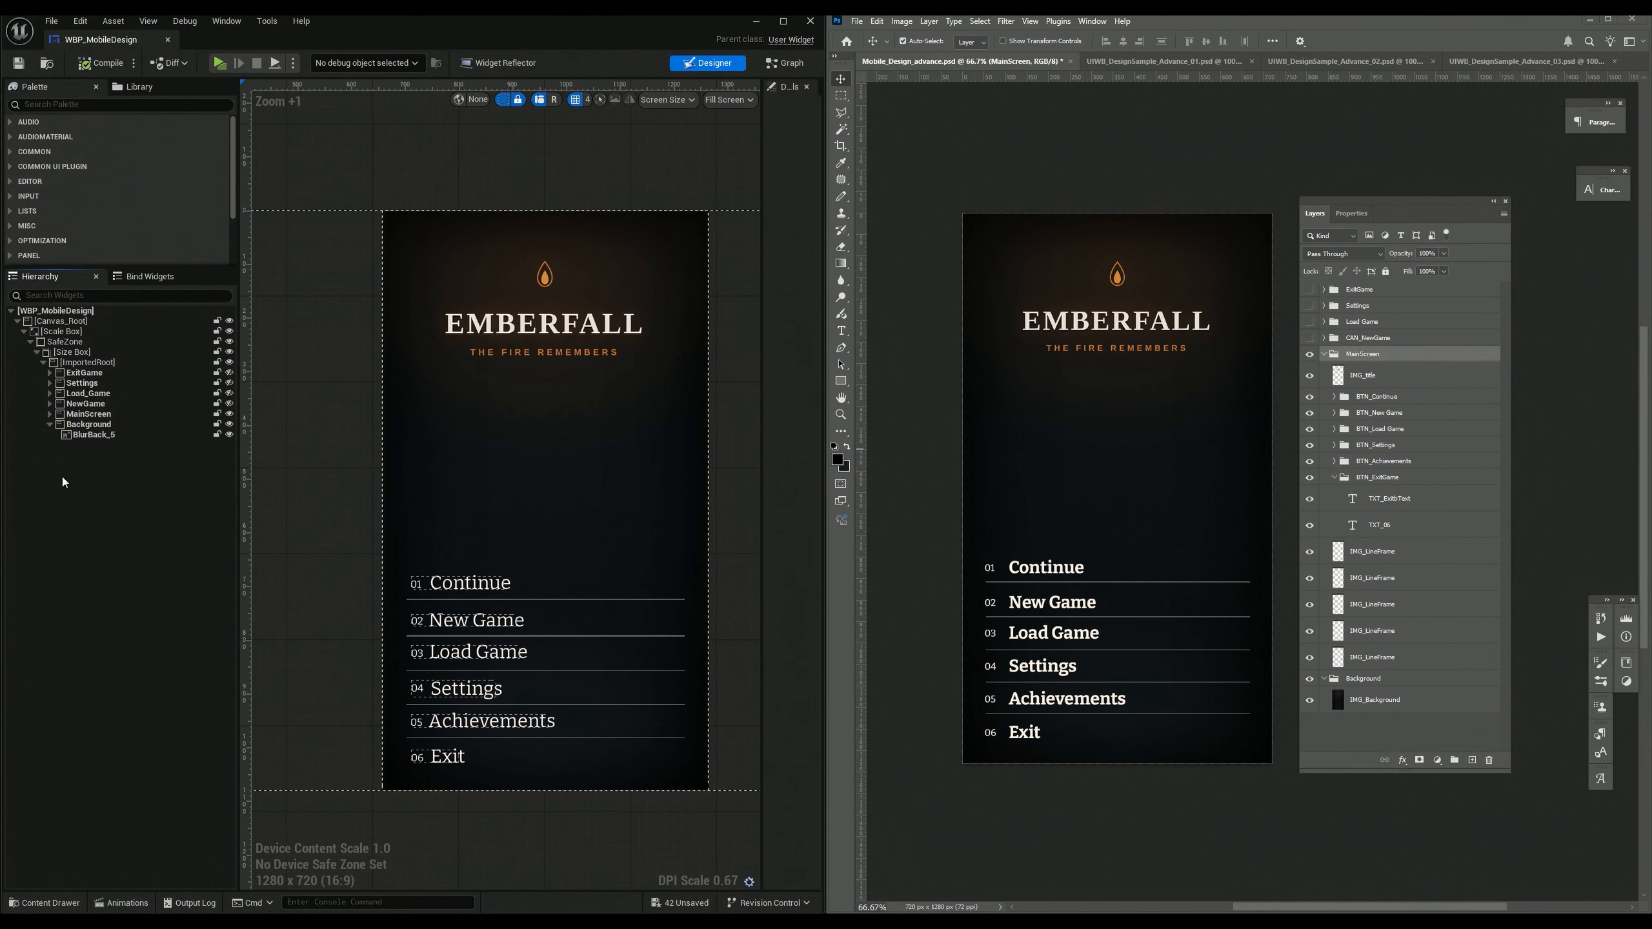
click(88, 414)
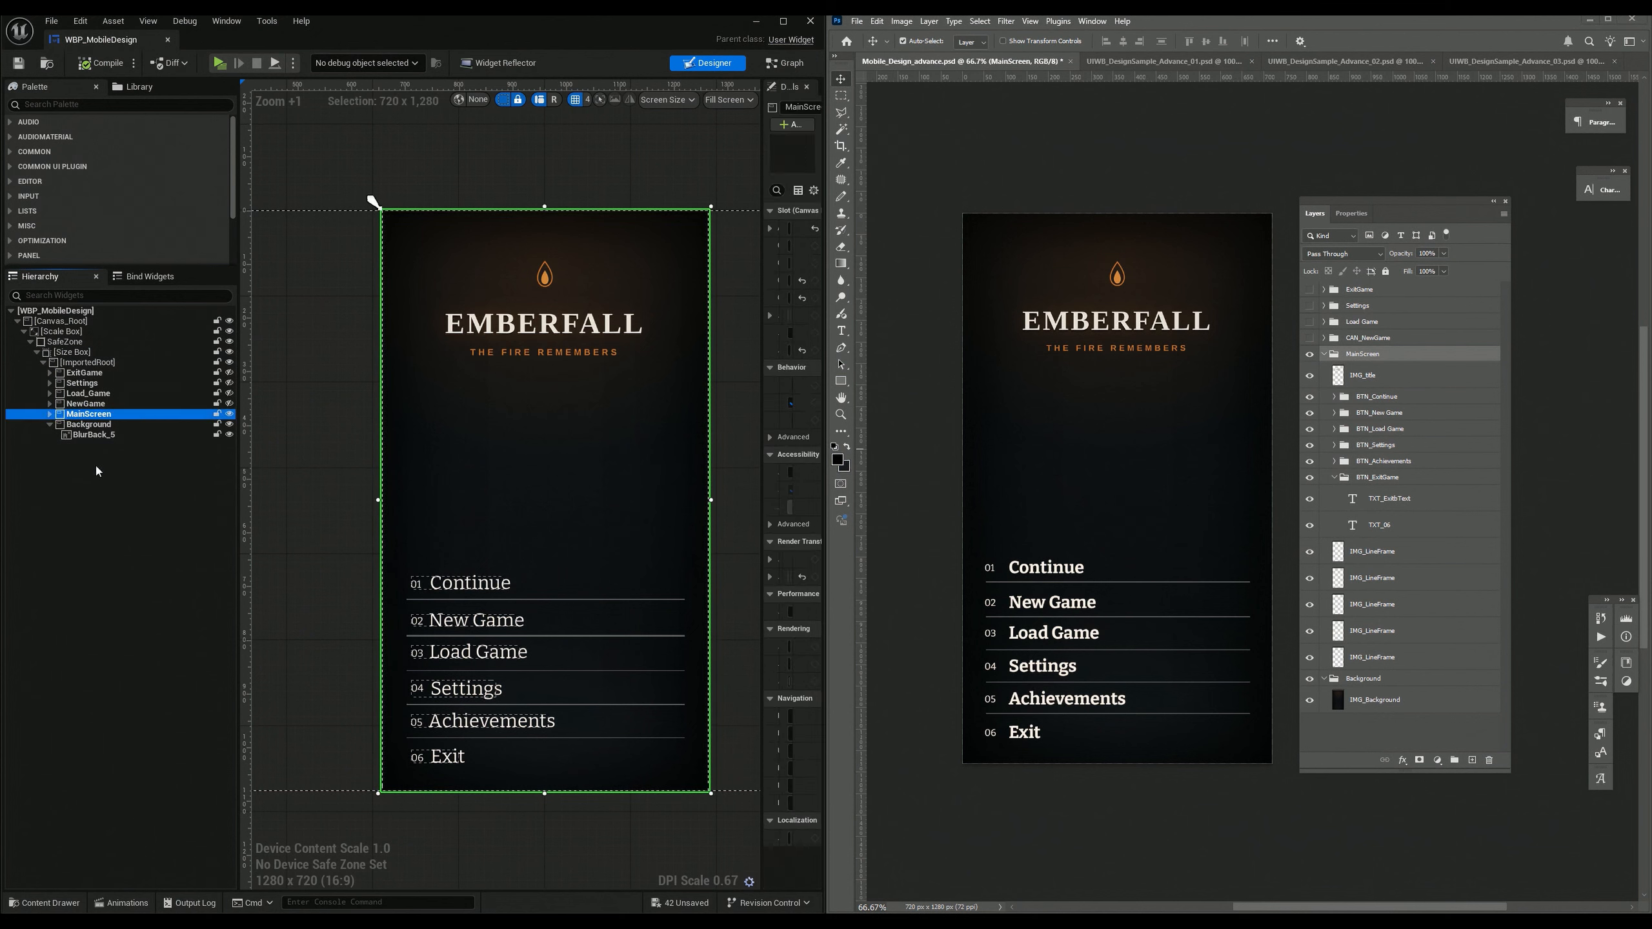
click(98, 404)
click(100, 415)
mouse_move(1386, 202)
mouse_down()
mouse_move(1352, 225)
mouse_move(1362, 204)
mouse_up()
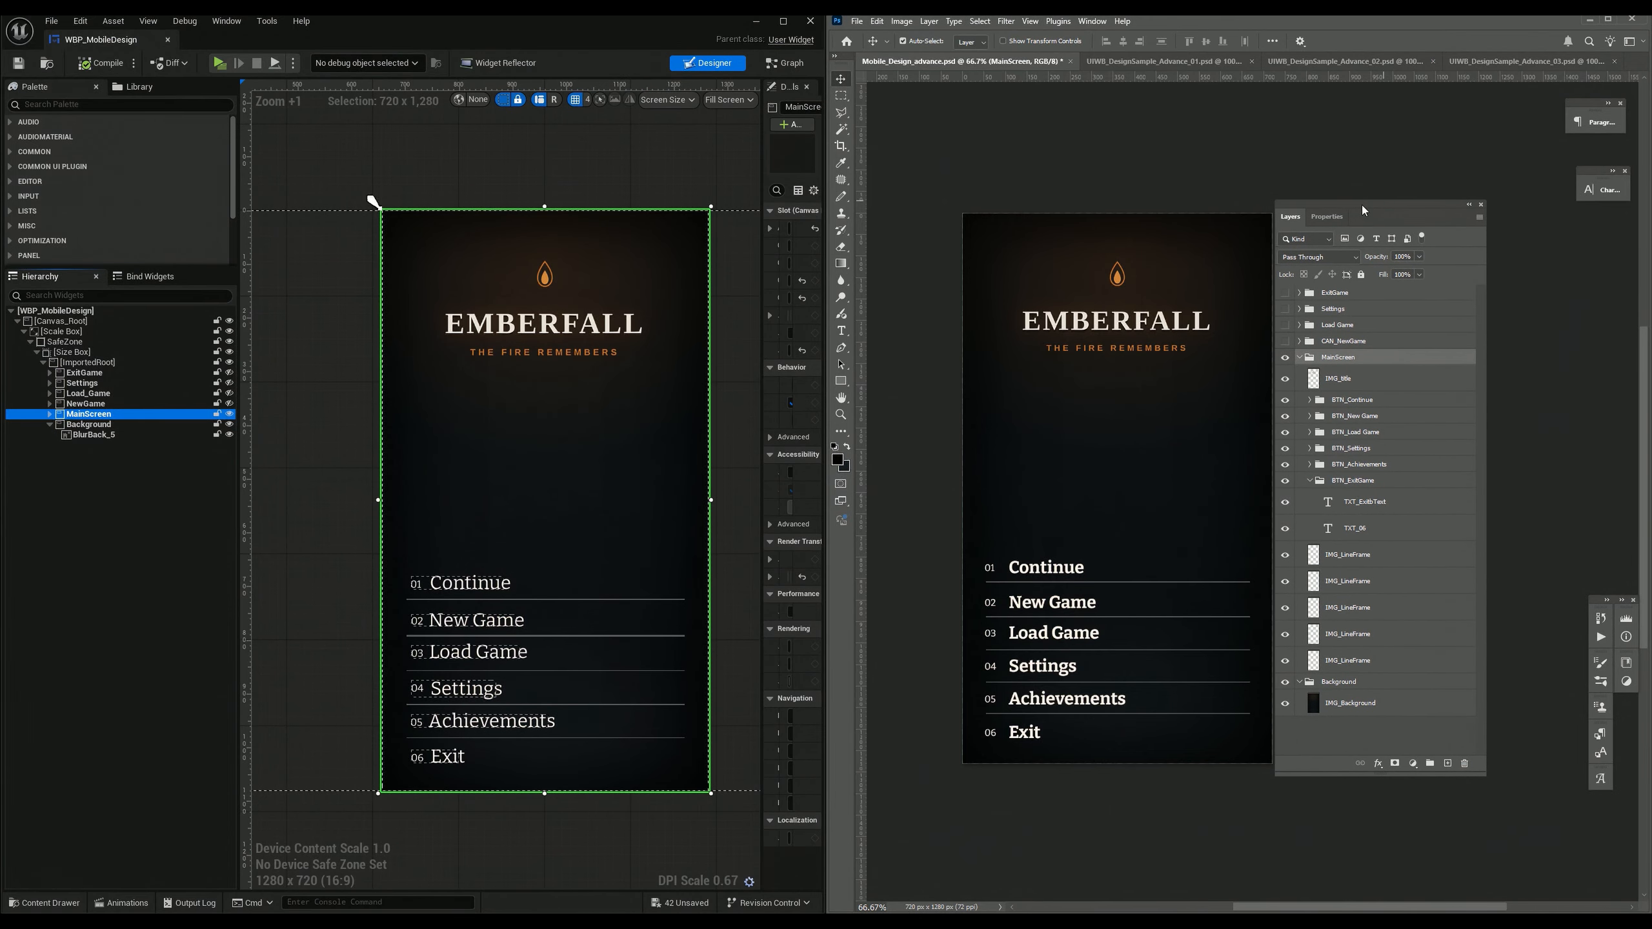
Step: Compare the BTN_Continue group, its text layers and the IMG_title layer with the child widgets of the MainScreen canvas in Unreal
mouse_move(549, 355)
right_down()
mouse_move(508, 351)
mouse_move(522, 349)
right_up()
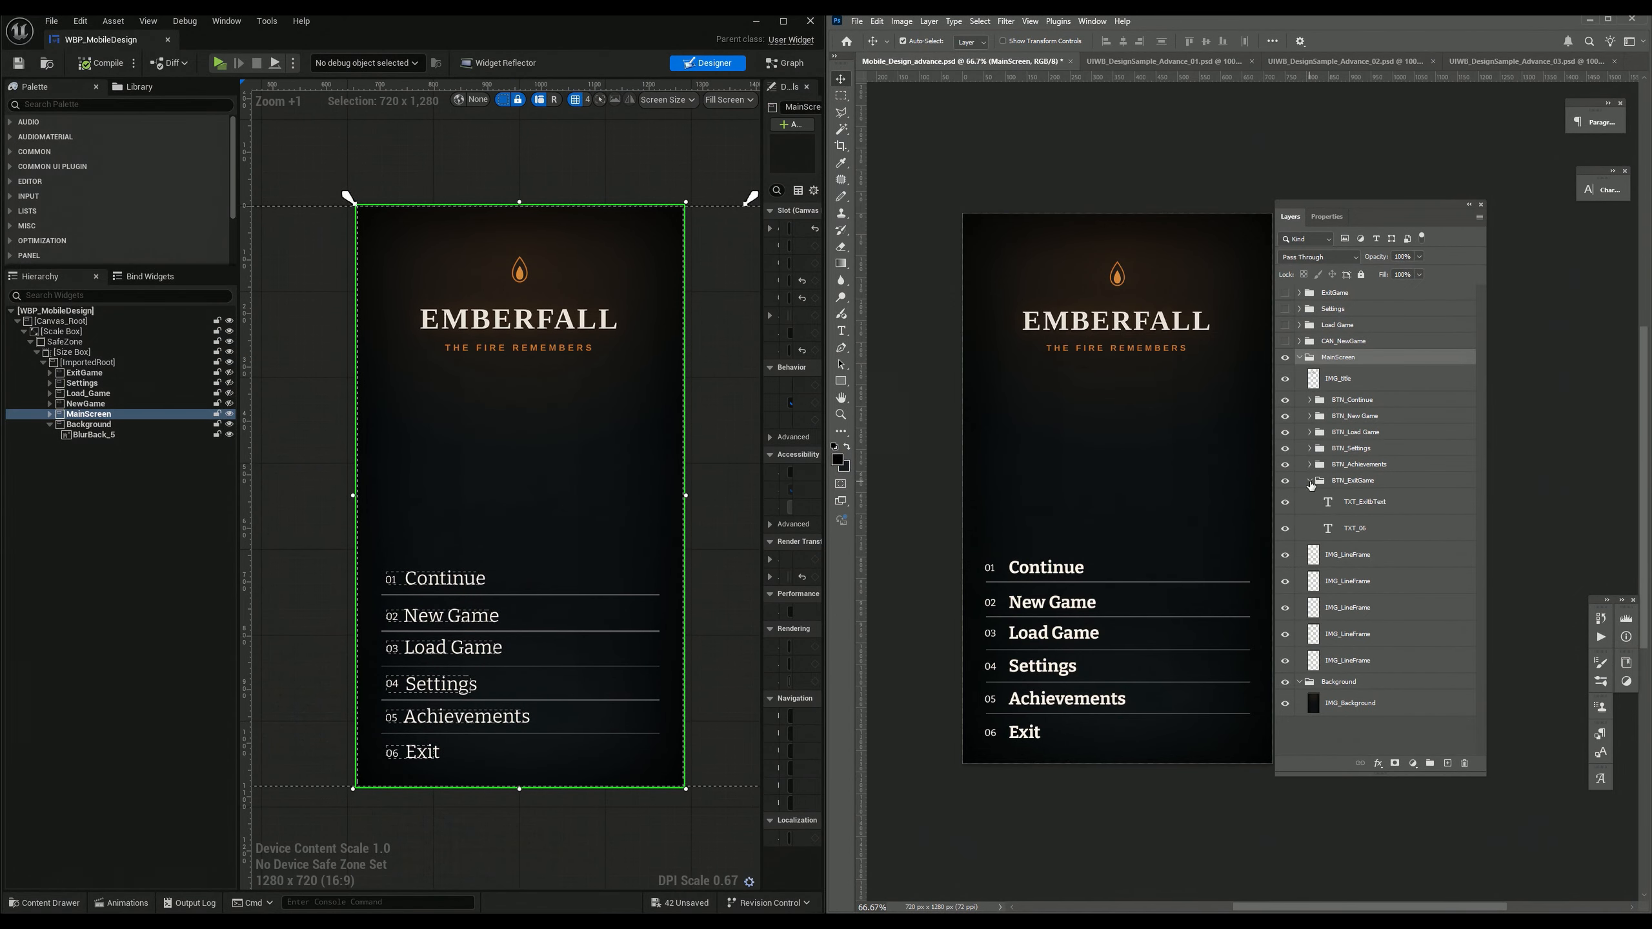
click(1310, 482)
click(1309, 400)
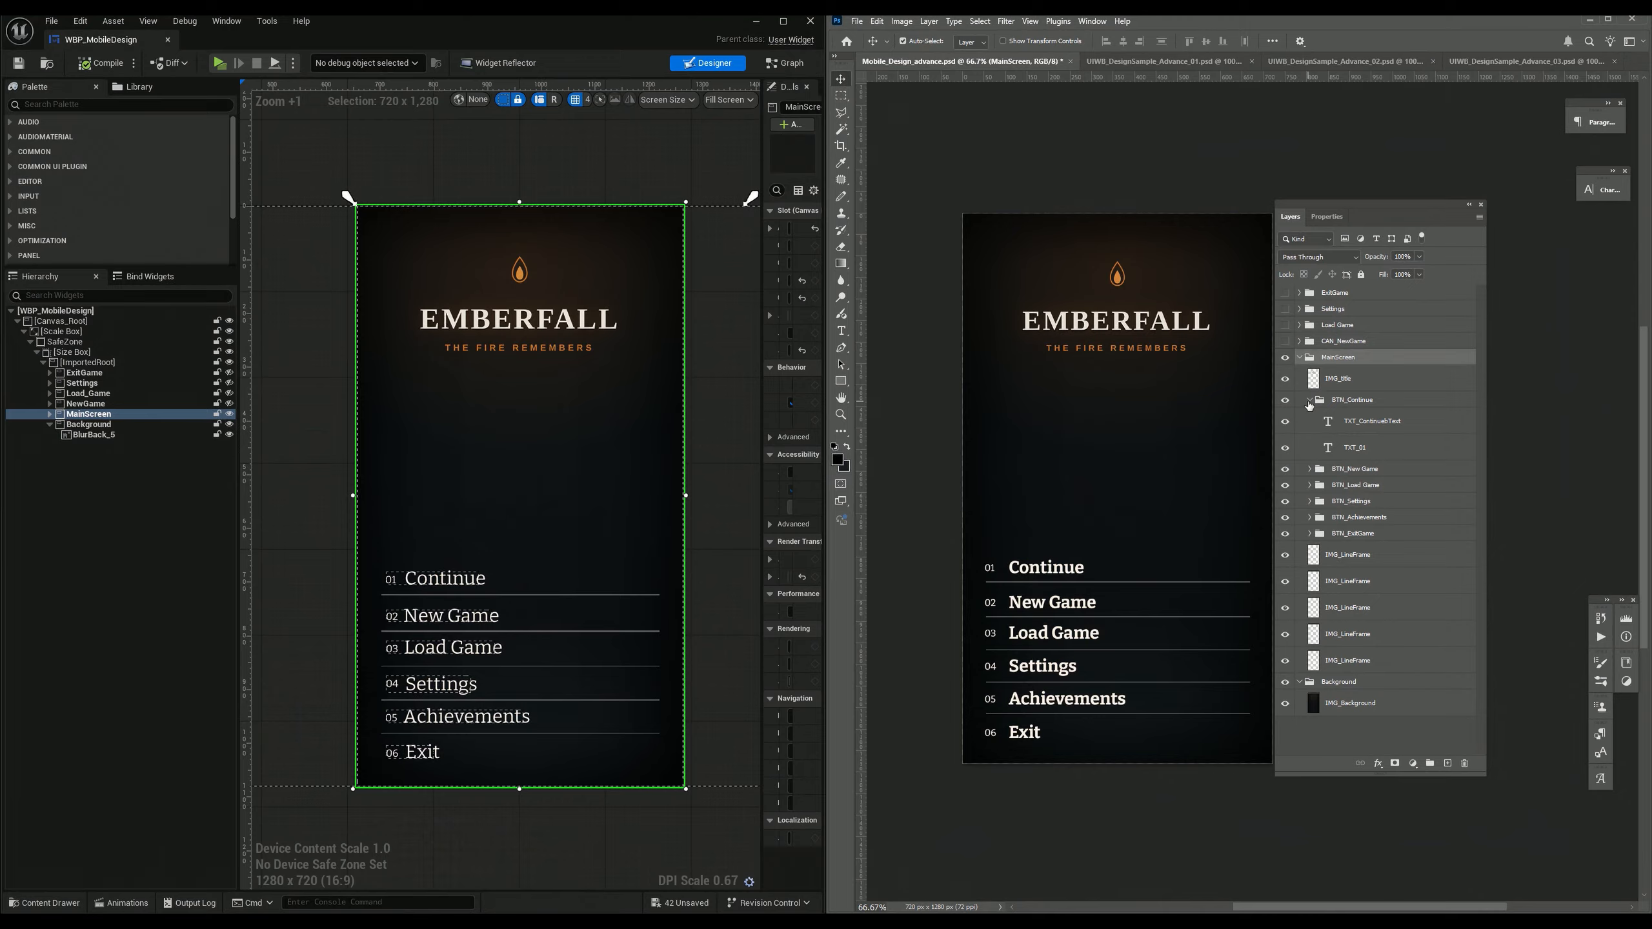
click(1345, 424)
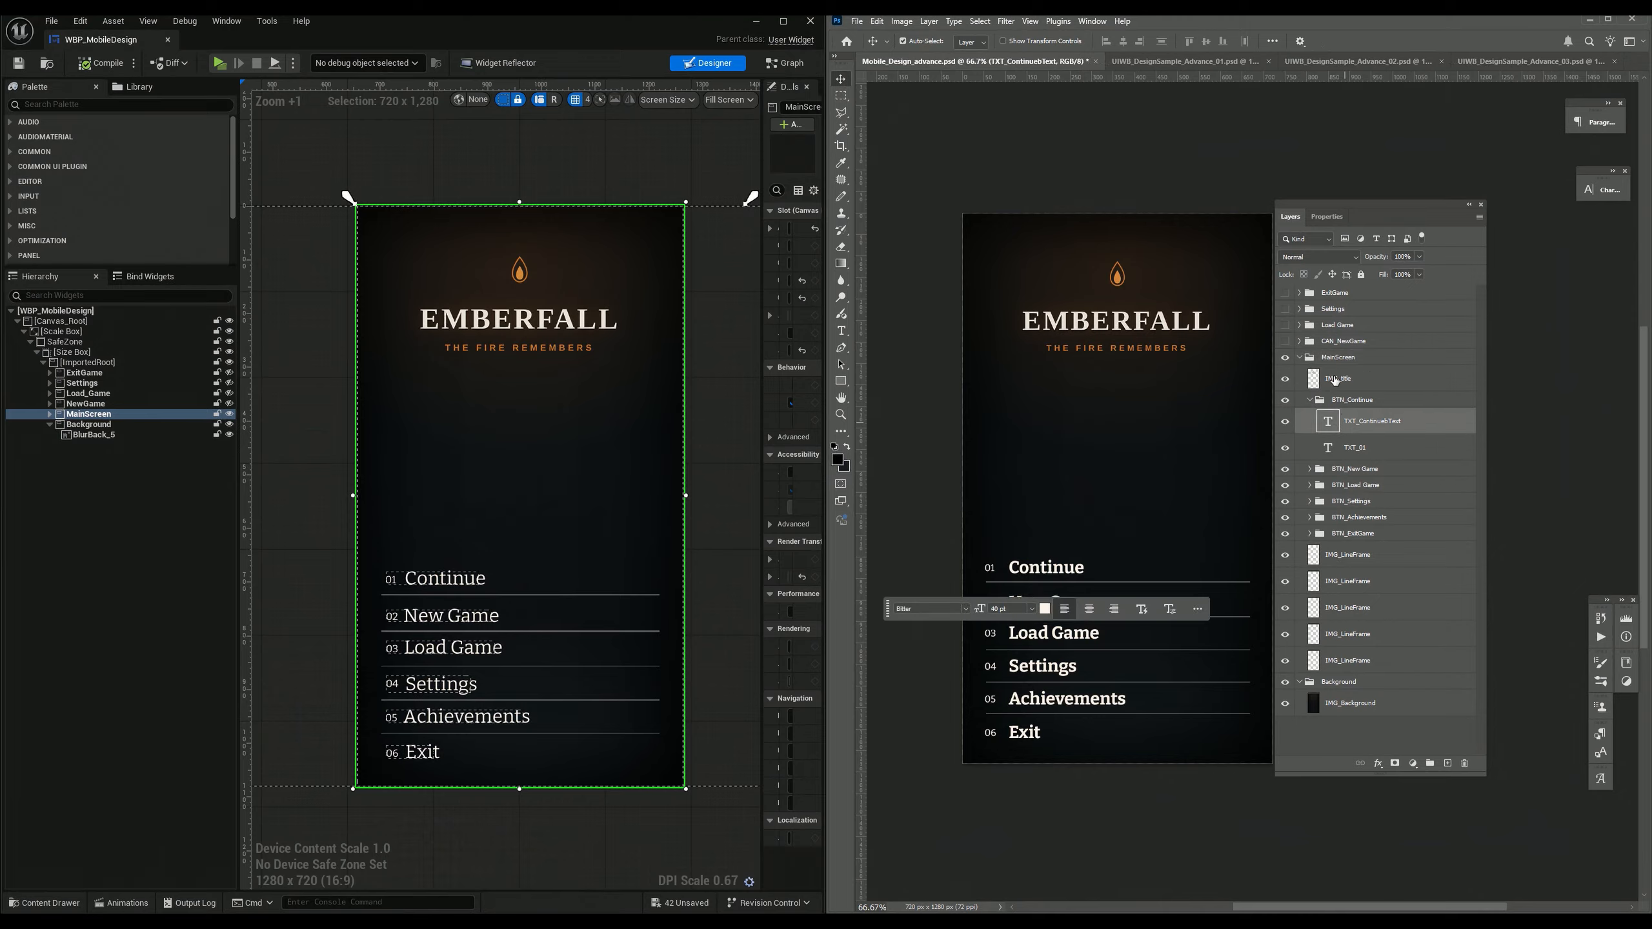
click(1330, 383)
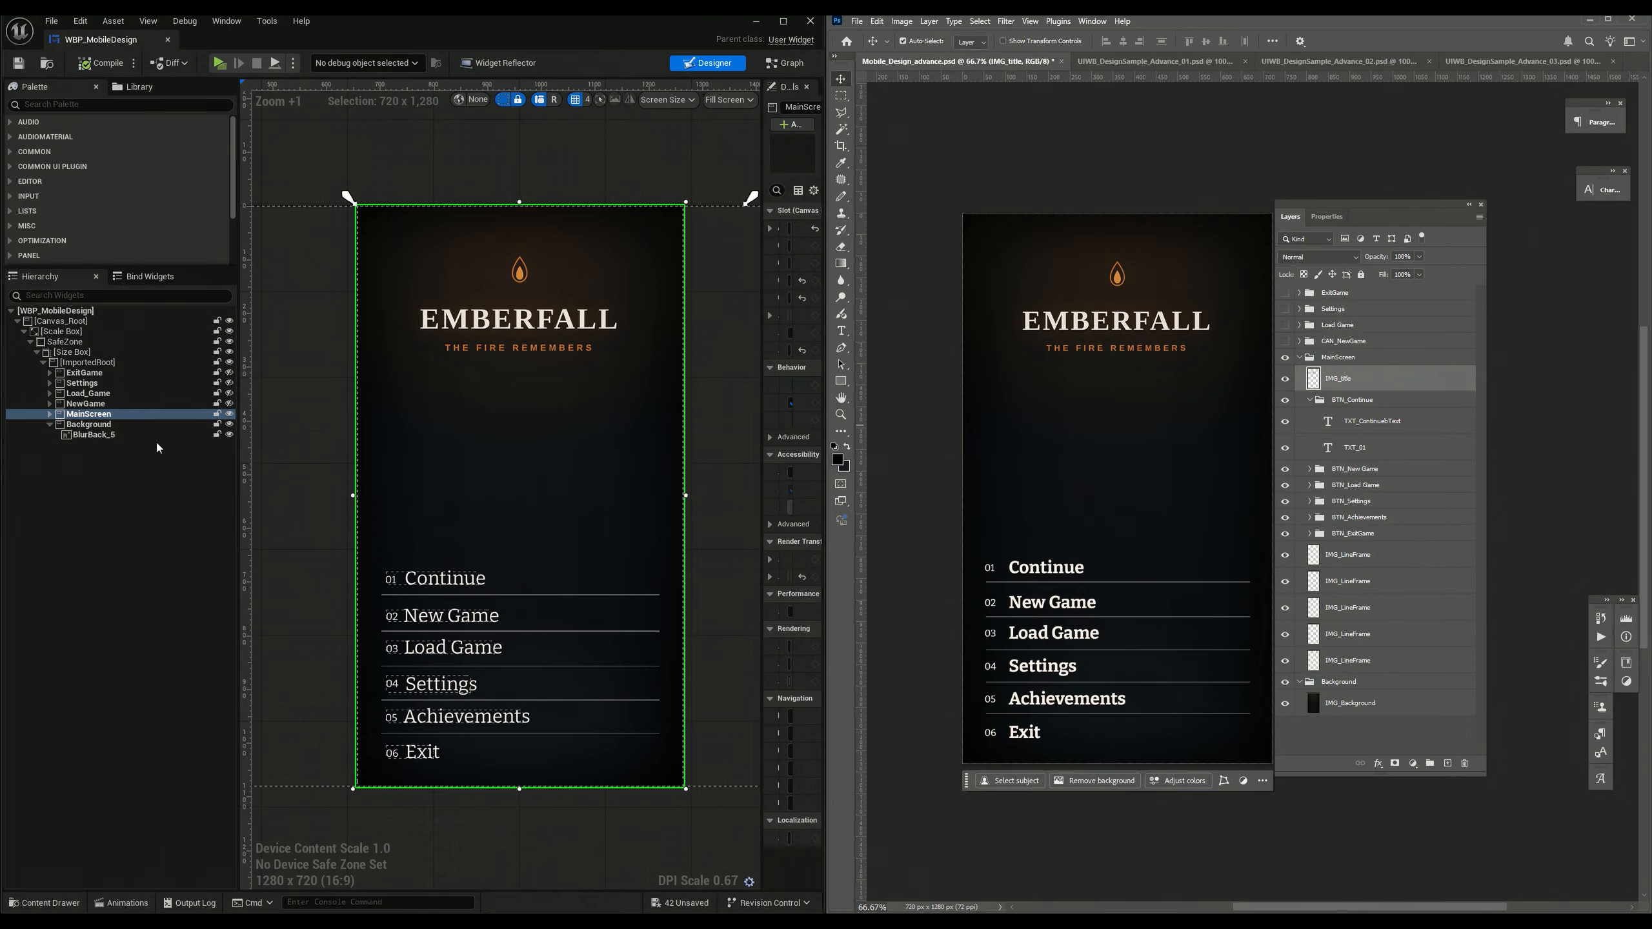
click(51, 414)
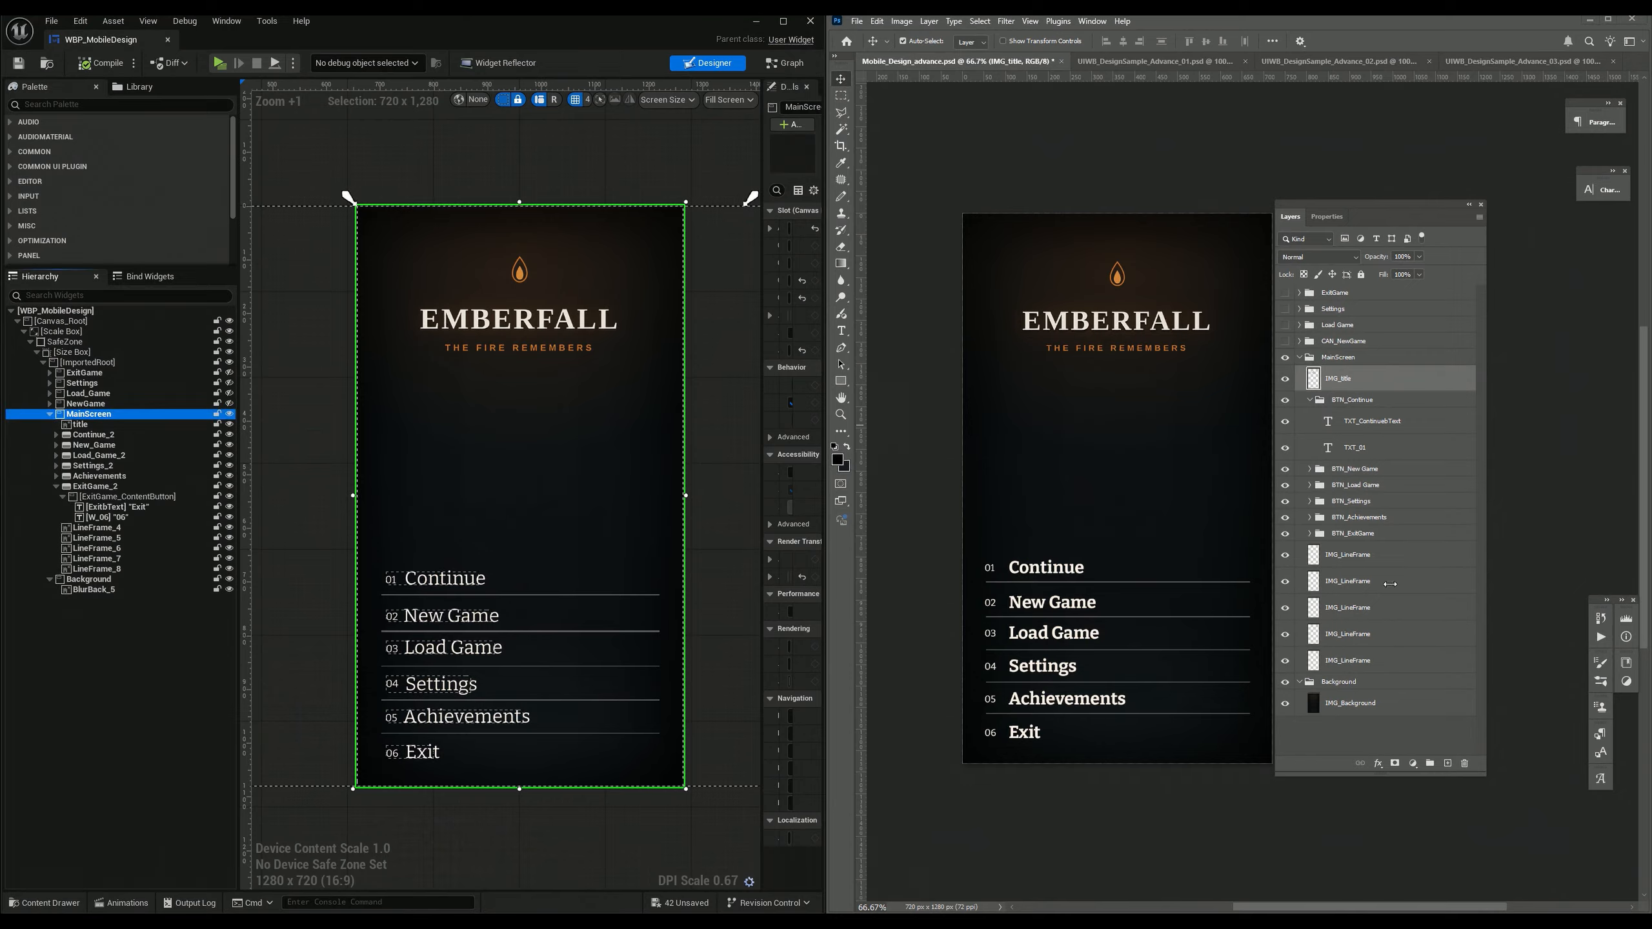
Step: Expand the Photoshop Settings group down through settings_Tabmenu to inspect the contents of Setting_Sidemenu and WSW_settingsTab
drag(1330, 217, 1336, 201)
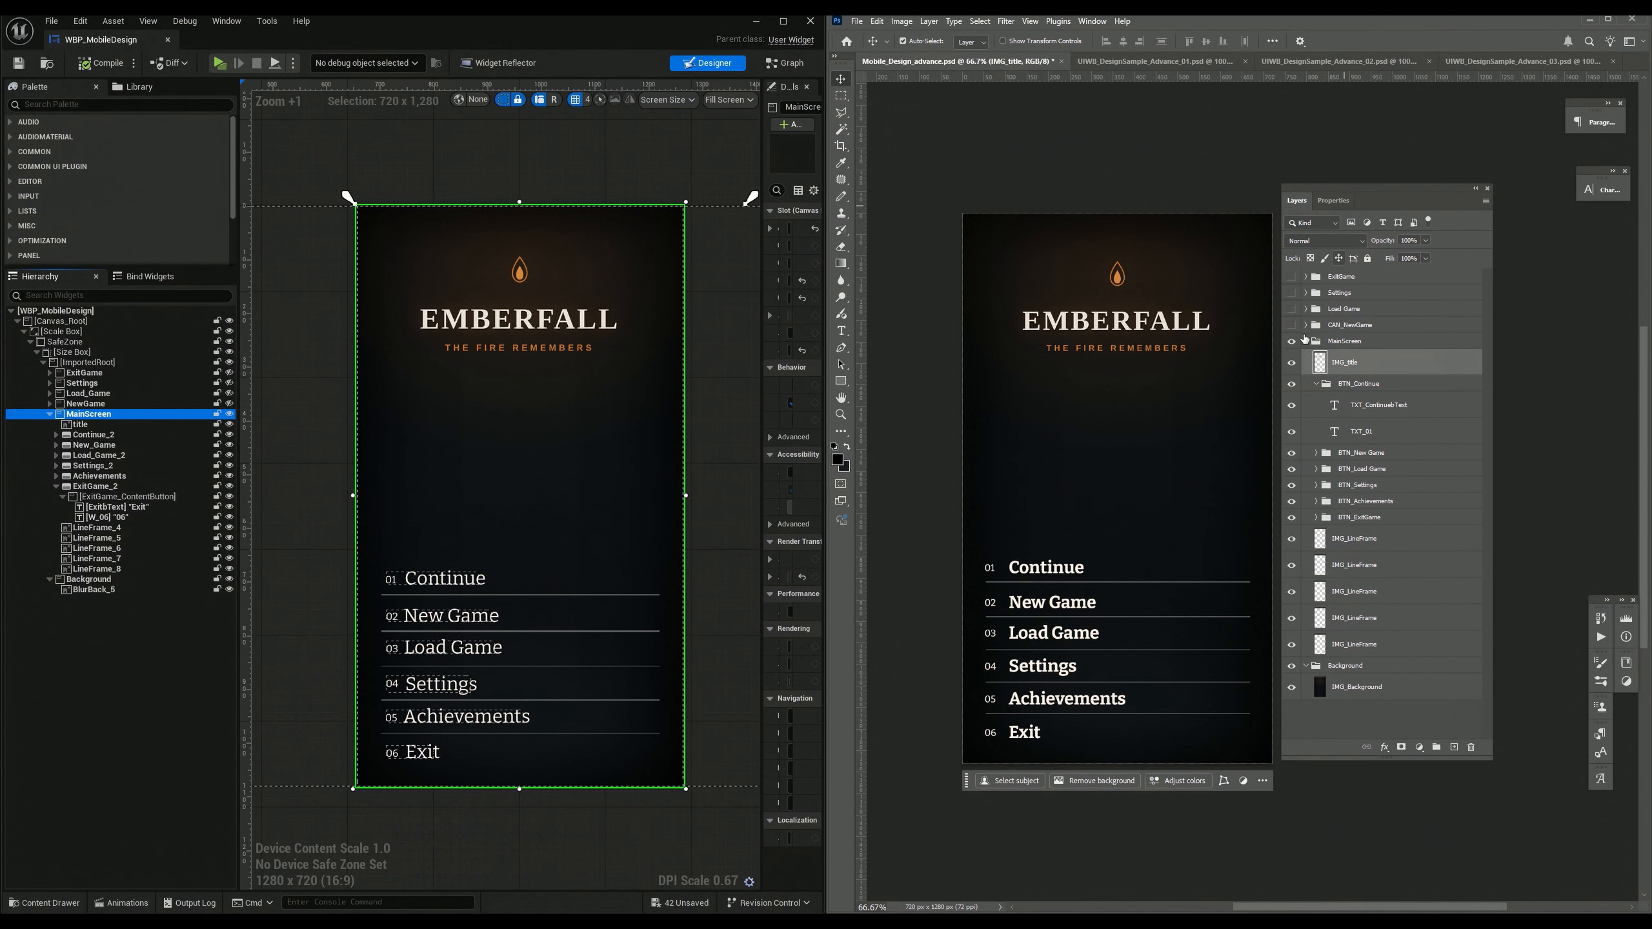
click(1305, 292)
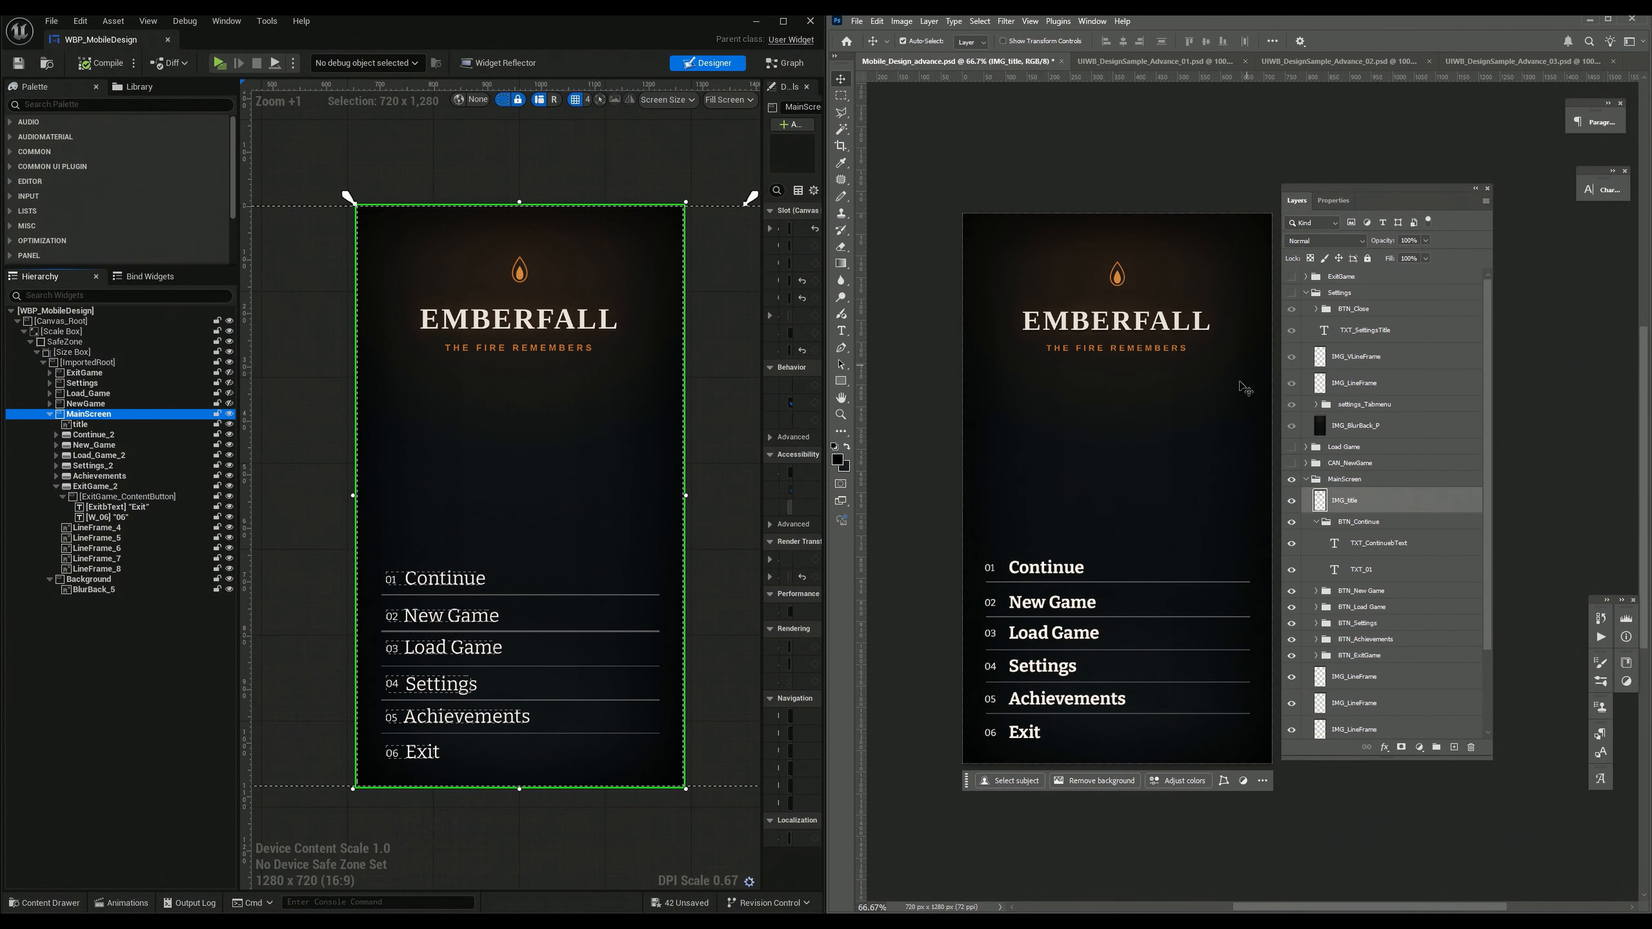
click(1316, 405)
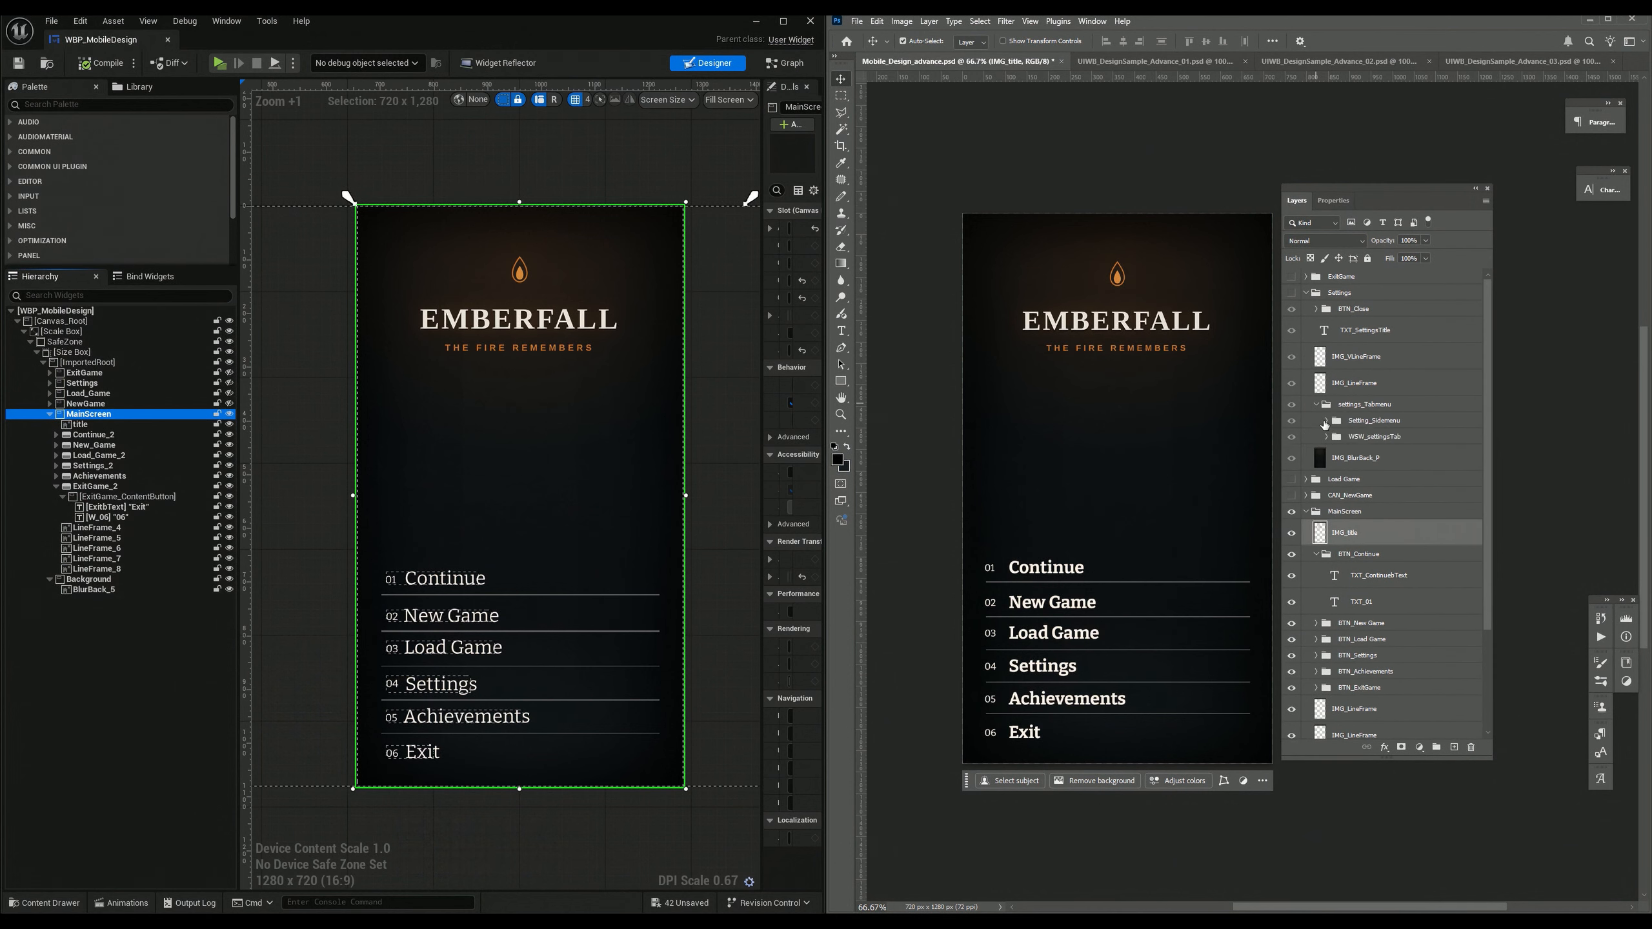
click(1324, 423)
click(1325, 421)
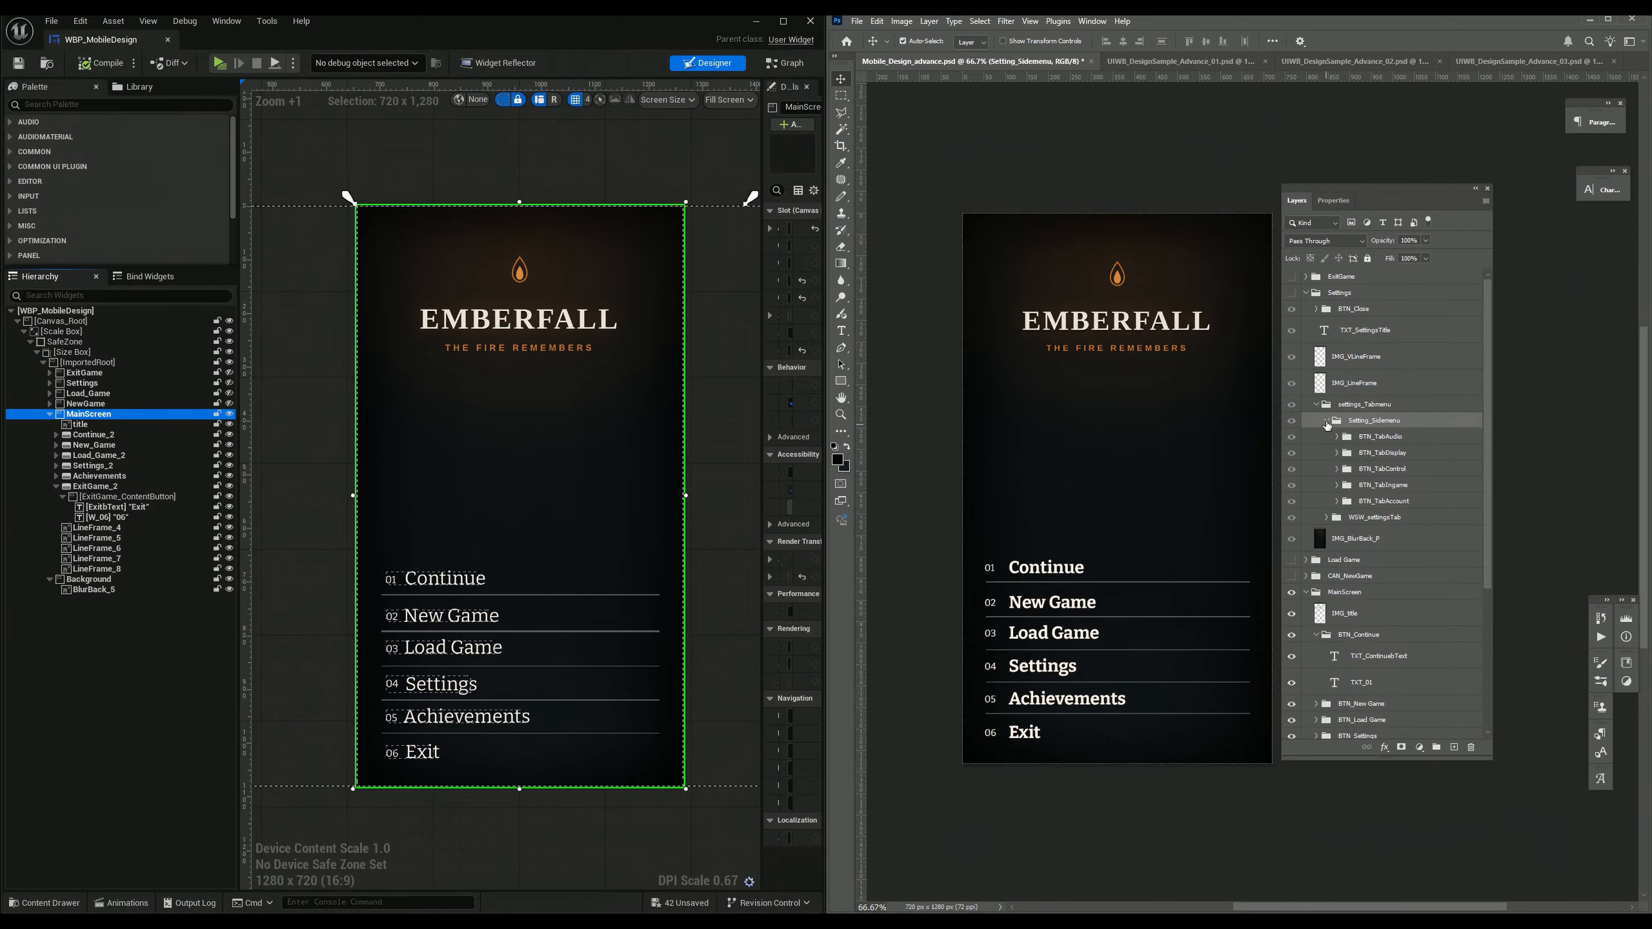
click(1329, 518)
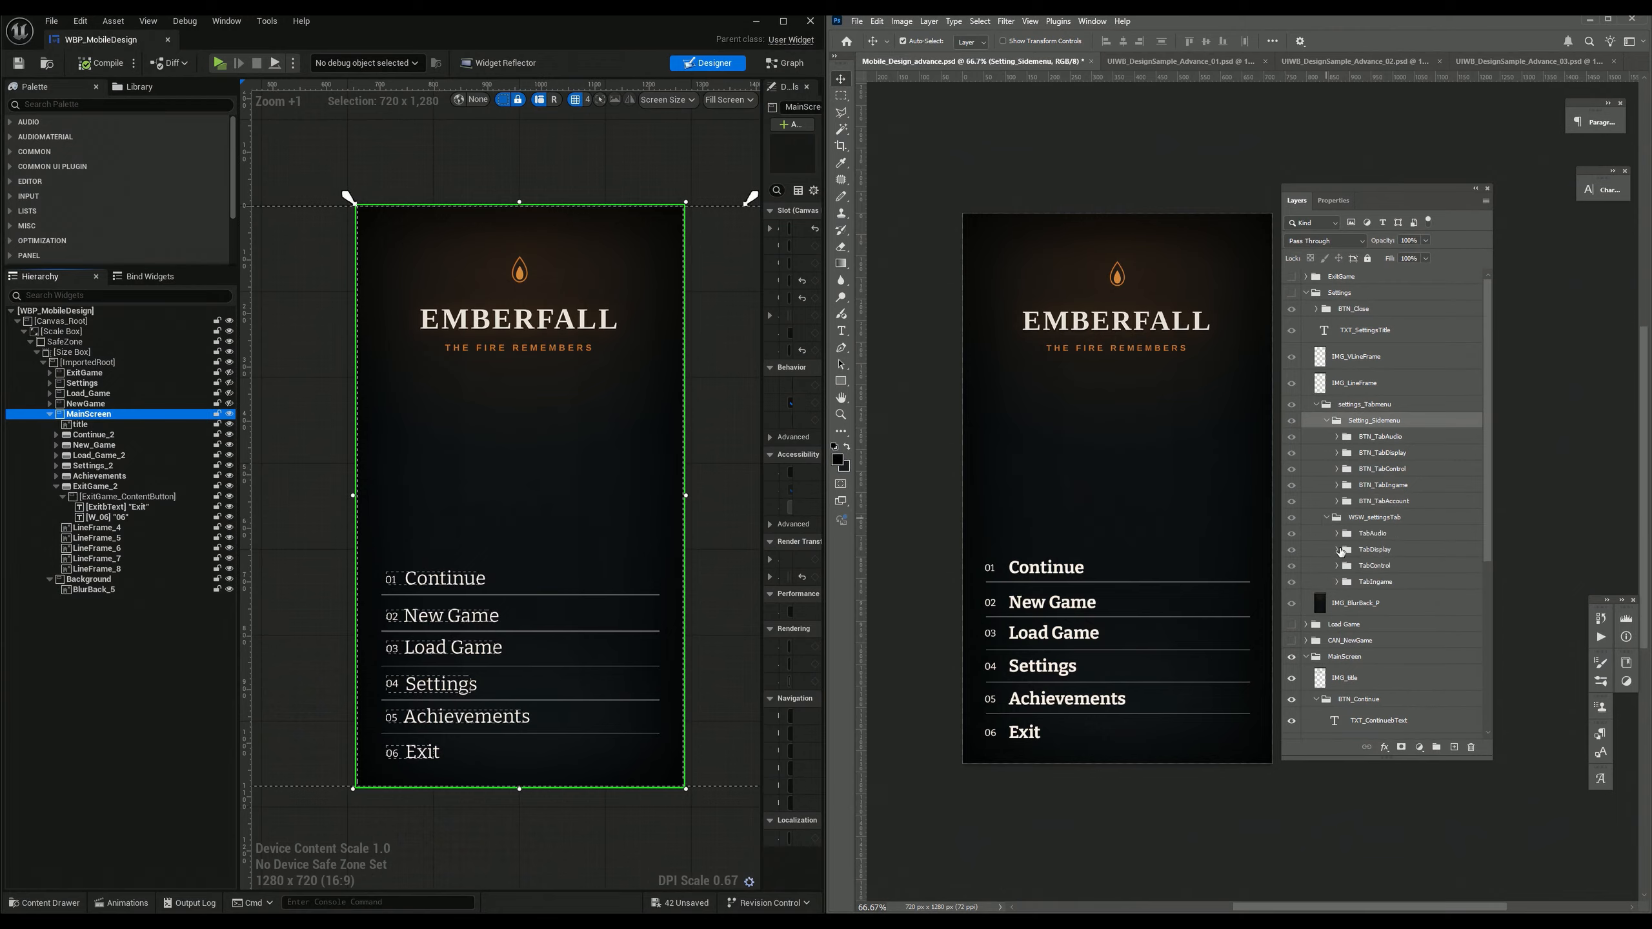
Step: Inspect the layers in the TabDisplay group, including the parts of the SLD_SMVolume slider and the CHKG_TQuality checkbox group
click(1337, 549)
scroll(1341, 556, down, 5)
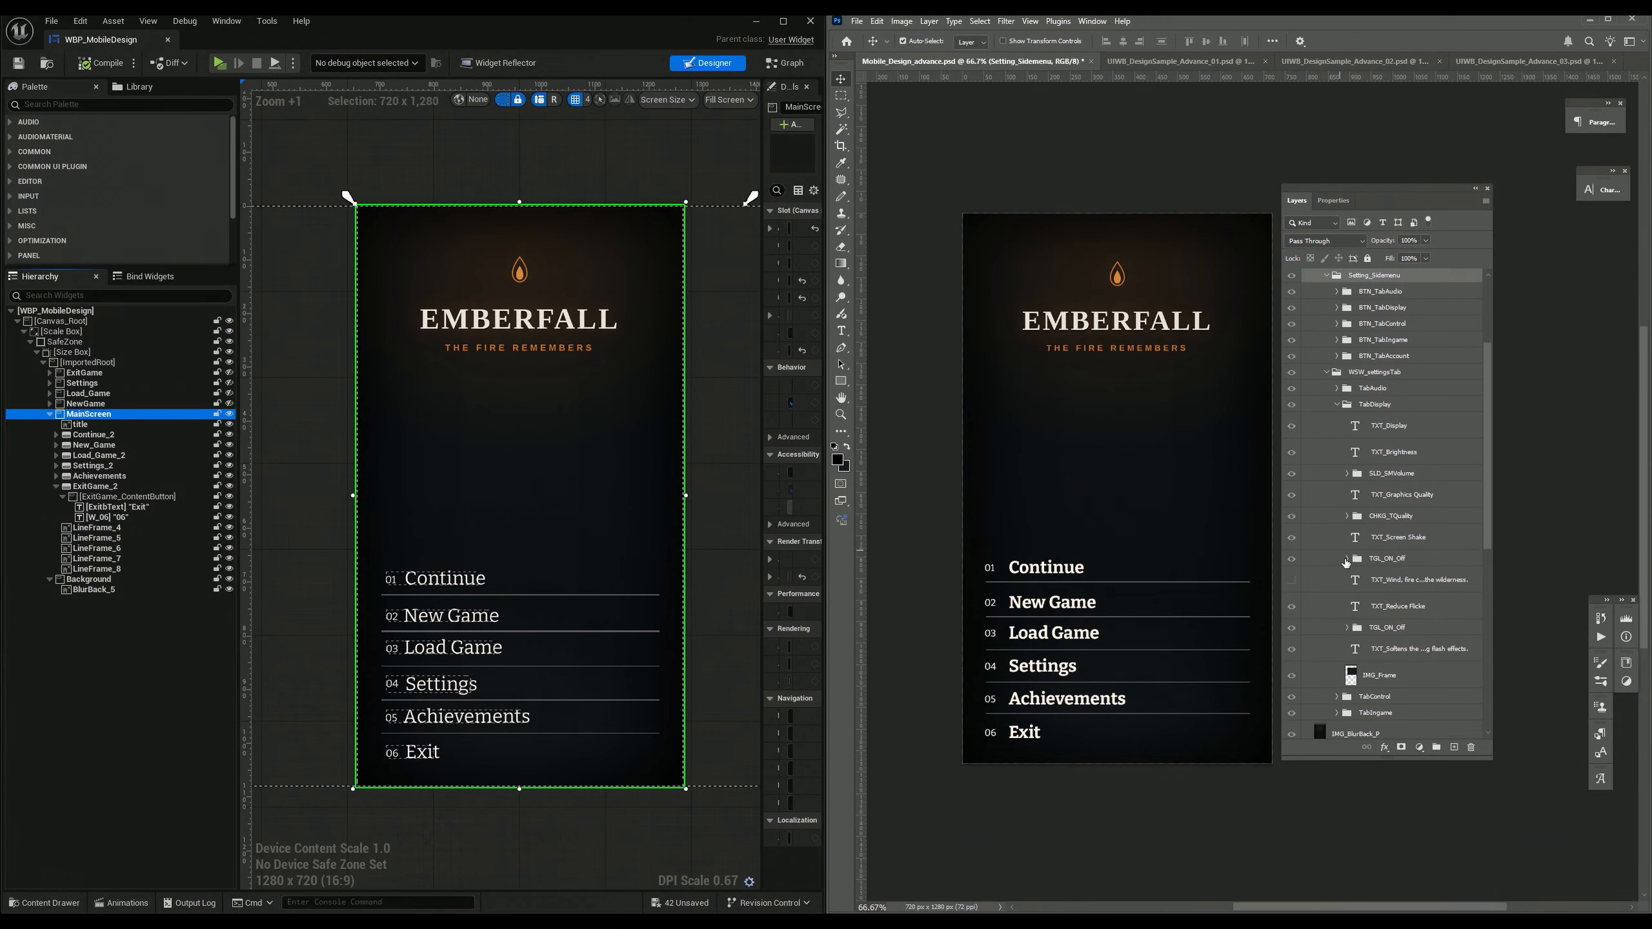
click(1388, 443)
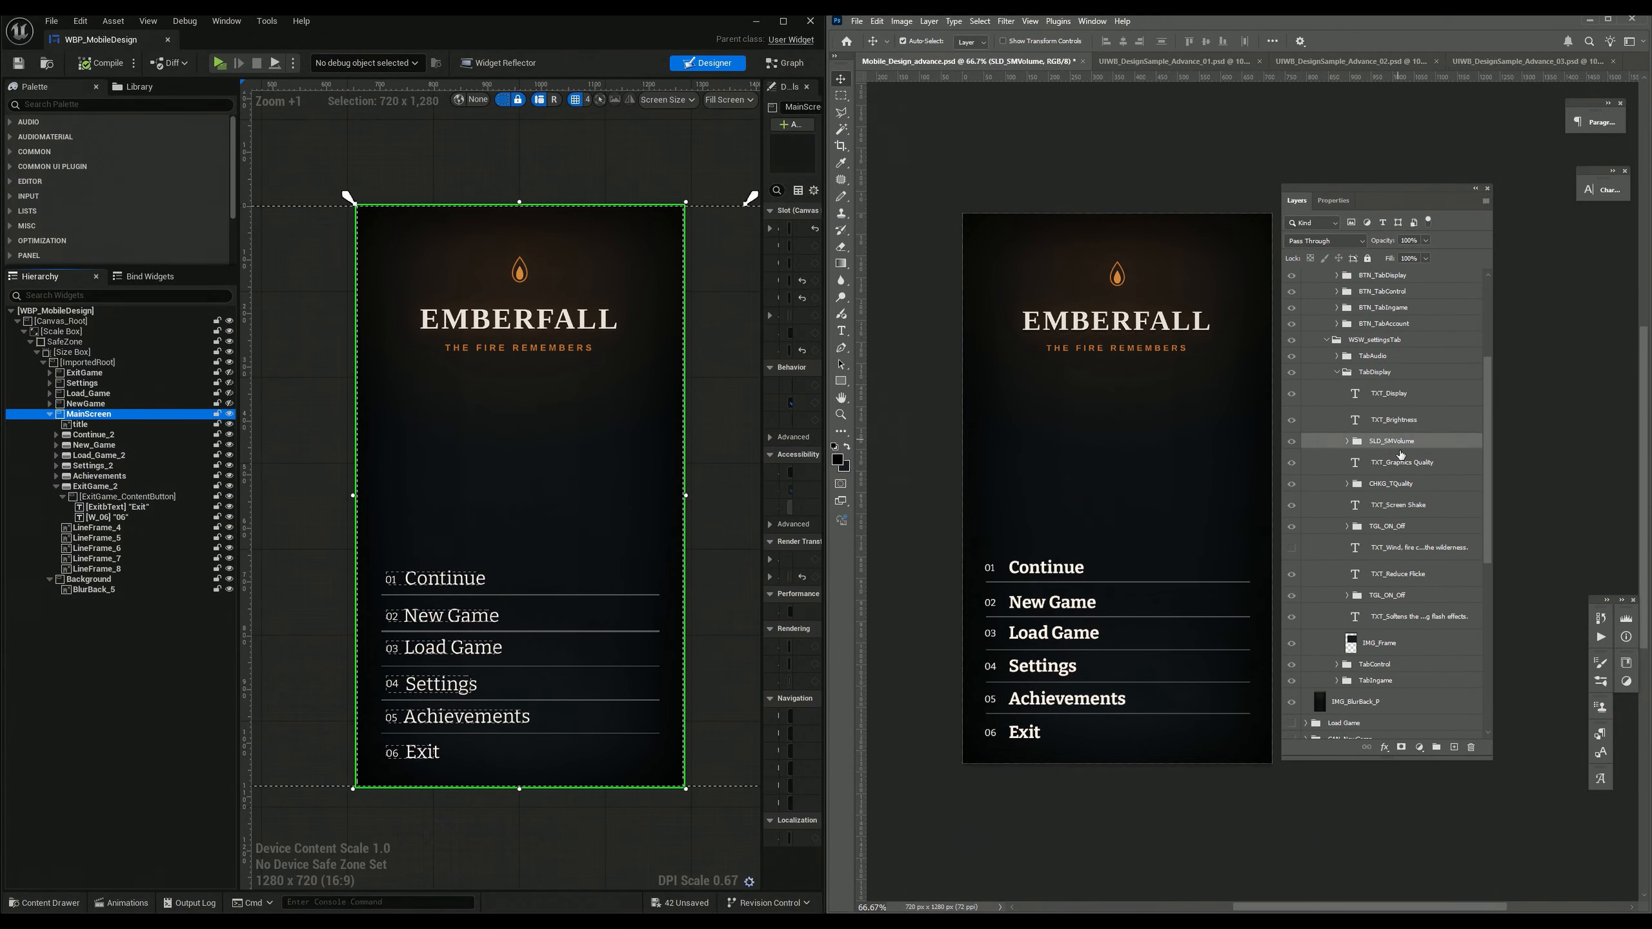
click(1346, 484)
click(1347, 441)
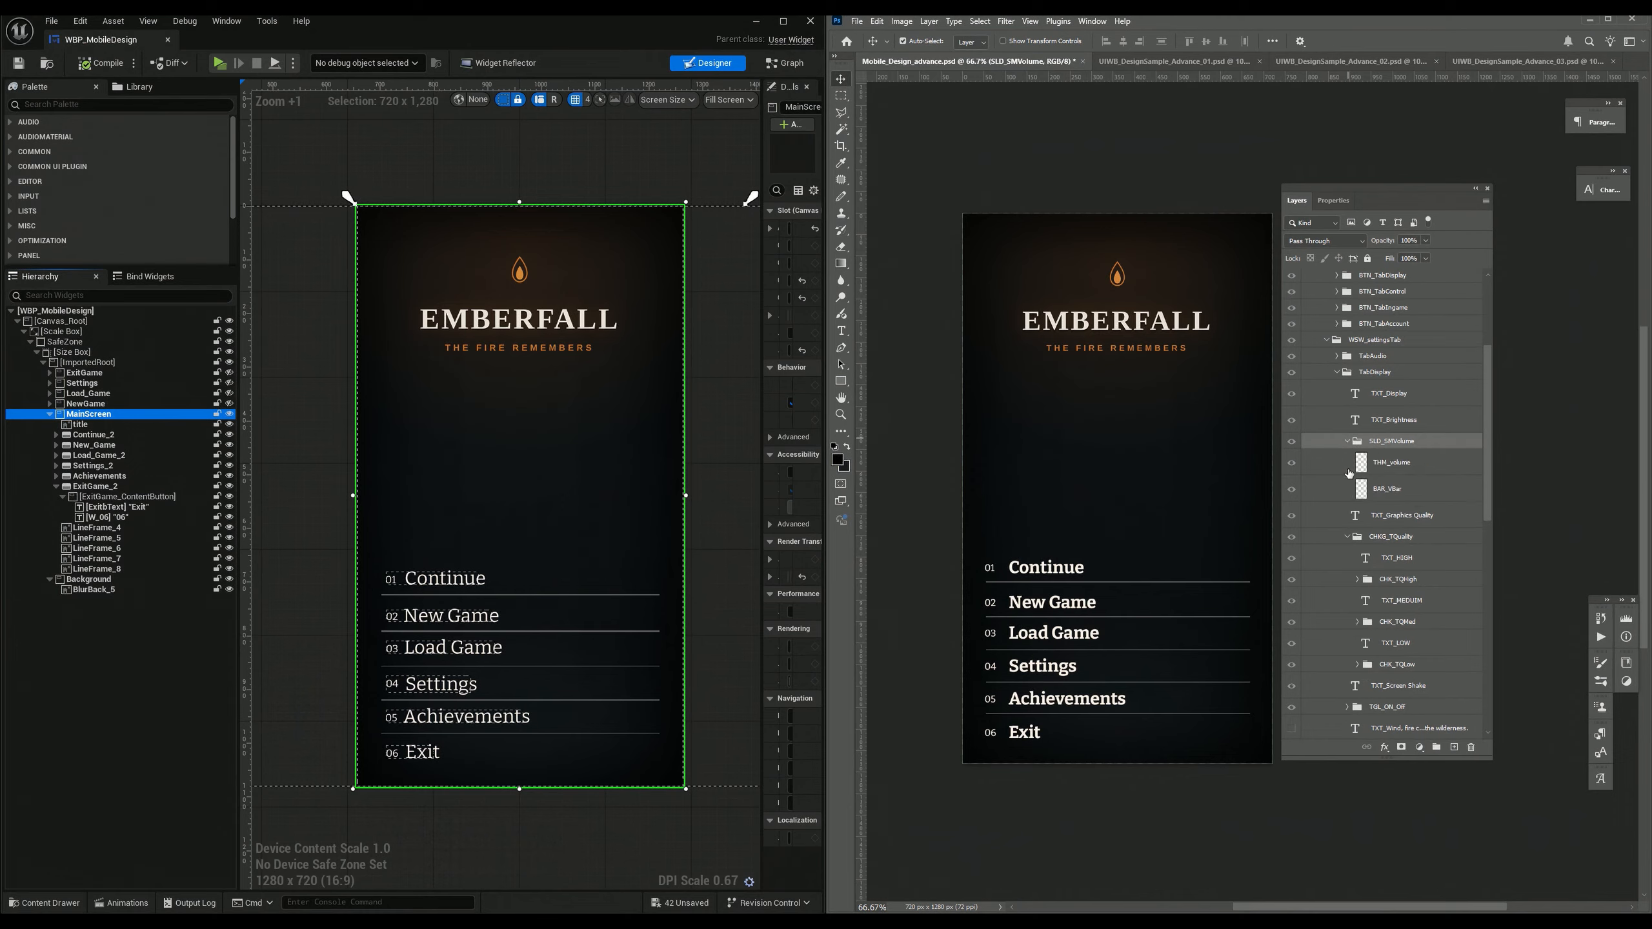
click(1346, 441)
scroll(1385, 481, down, 3)
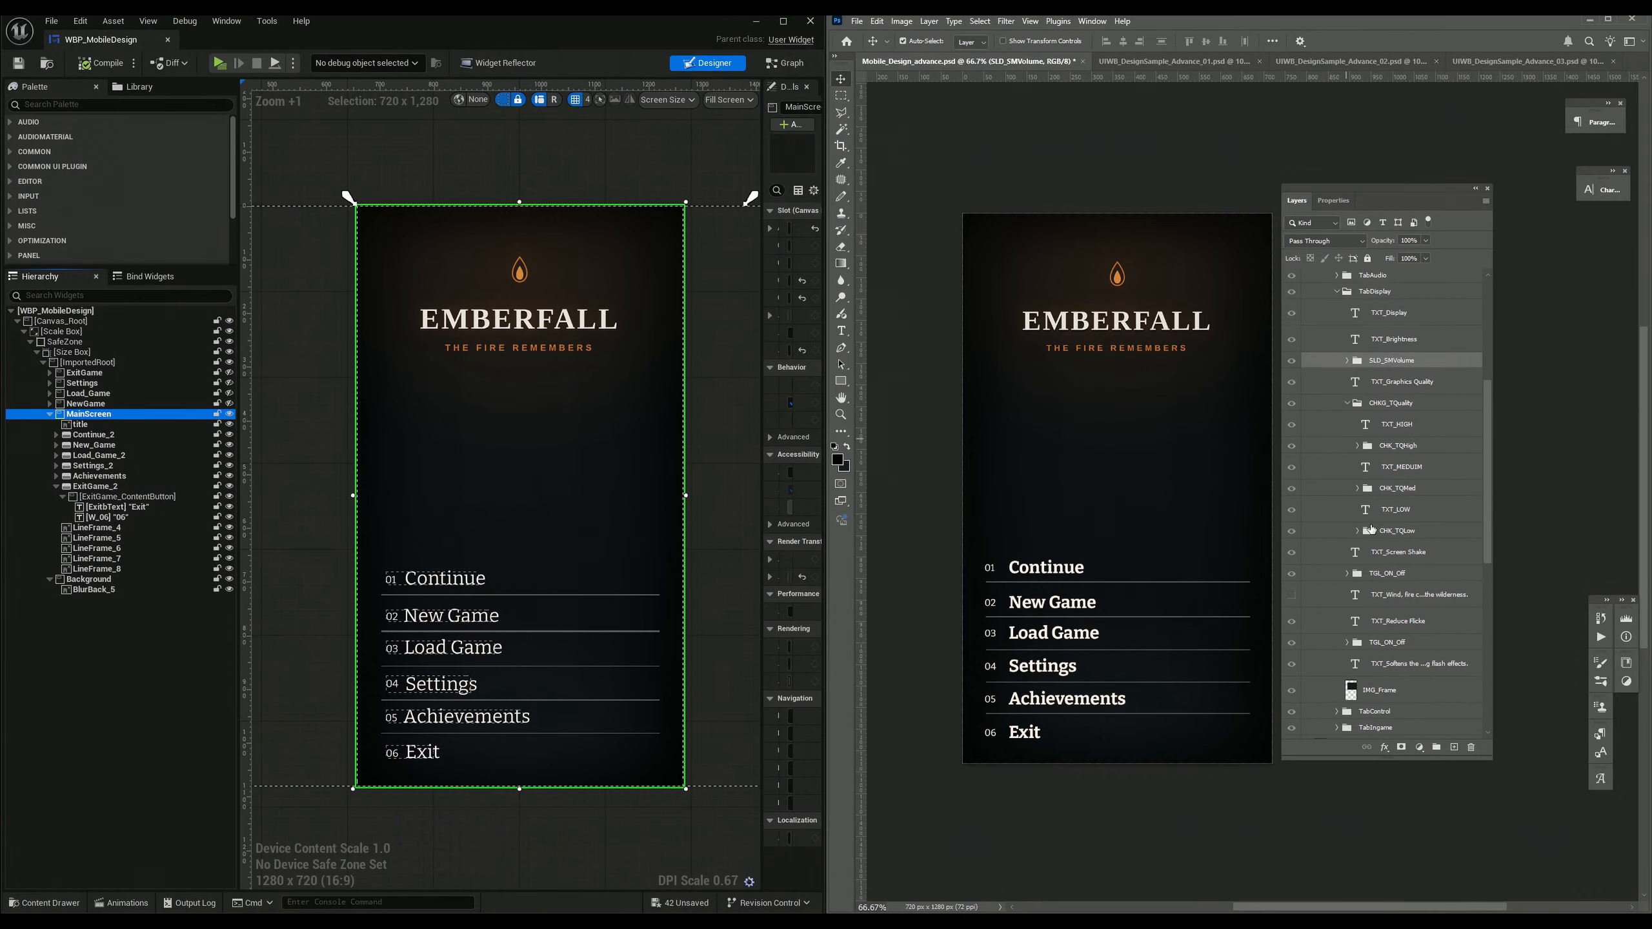
scroll(1413, 518, down, 1)
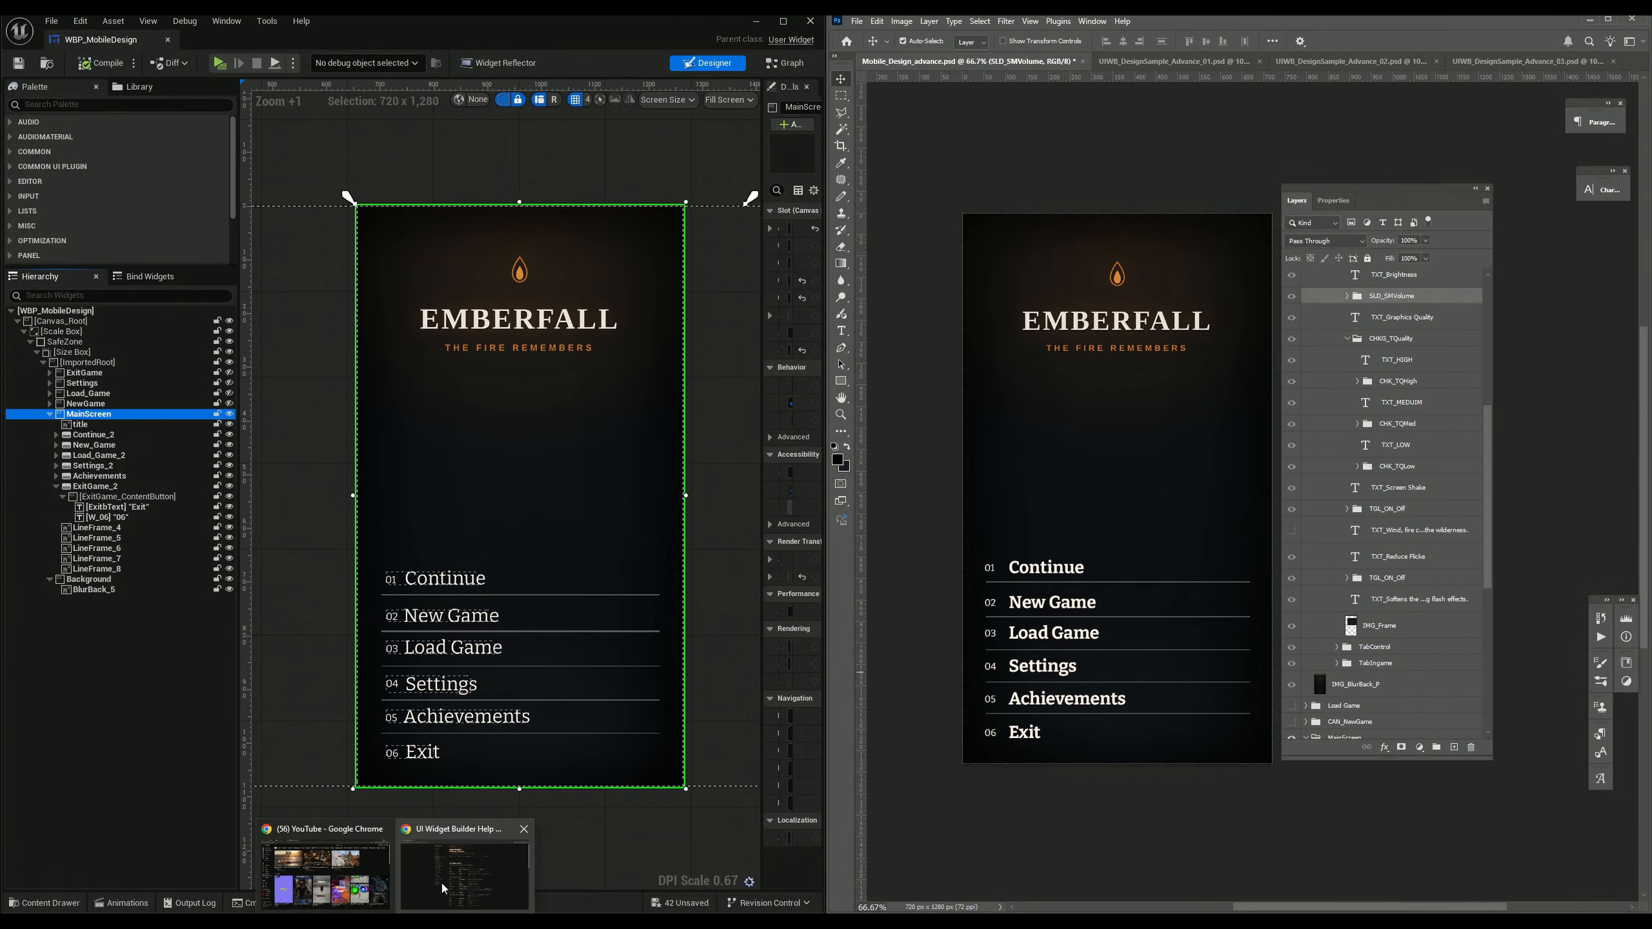
Step: Switch to the UI Widget Builder help site in Chrome and review the core widget prefixes on the Layer Naming page
click(453, 875)
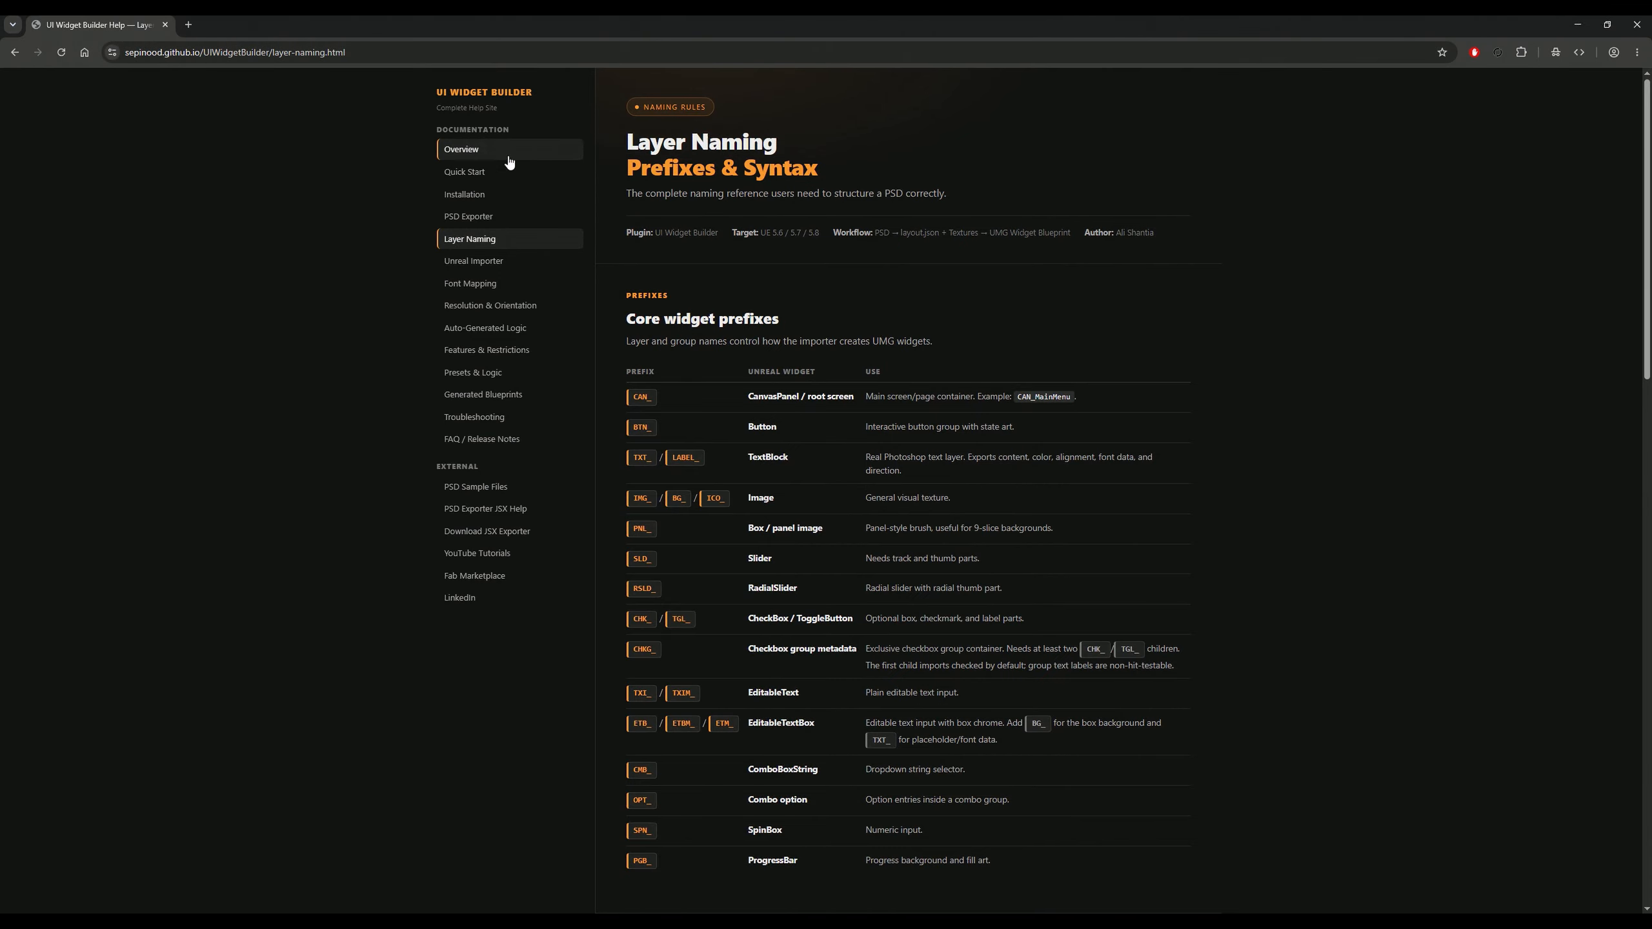
click(470, 221)
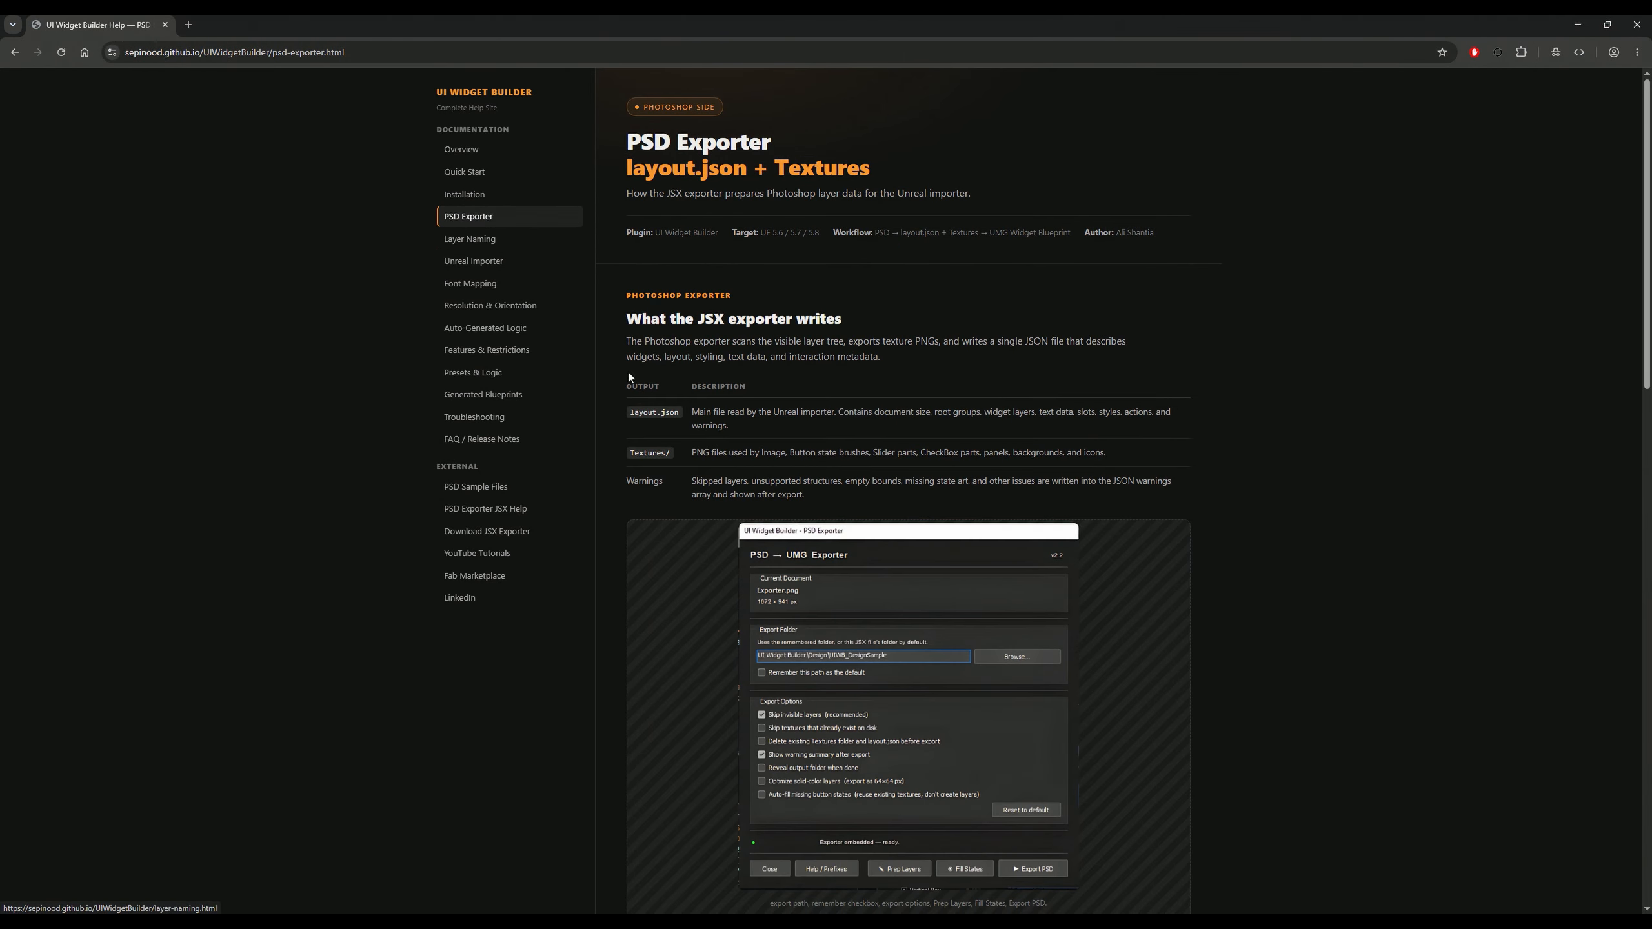
click(486, 240)
scroll(650, 319, down, 1)
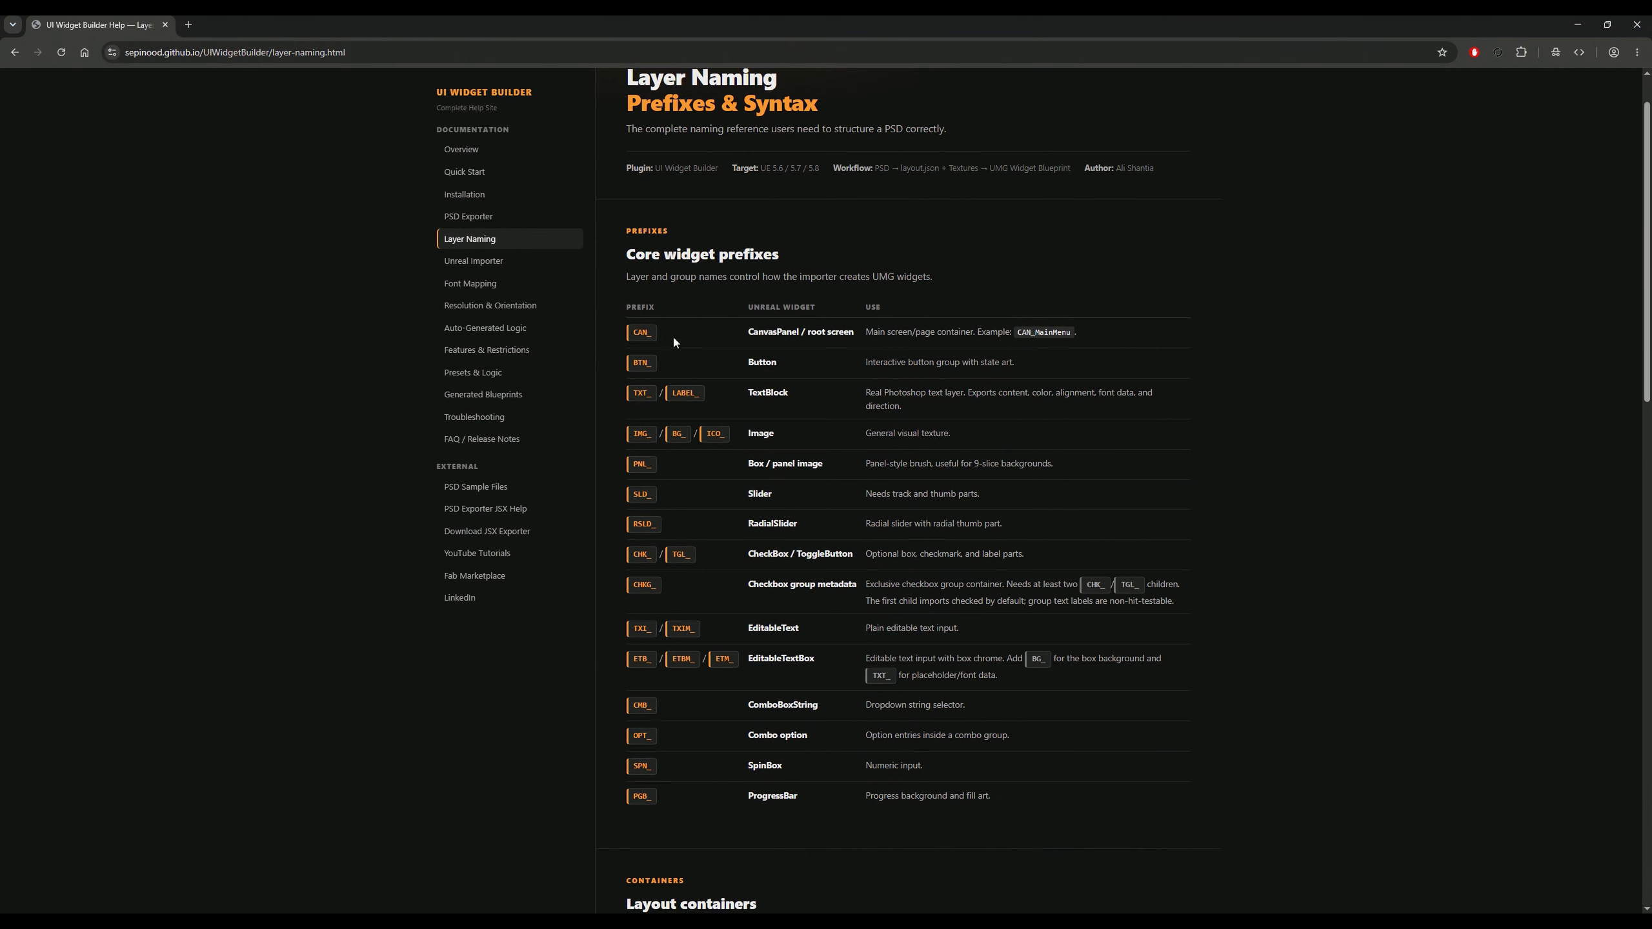
scroll(689, 331, down, 1)
scroll(722, 312, down, 1)
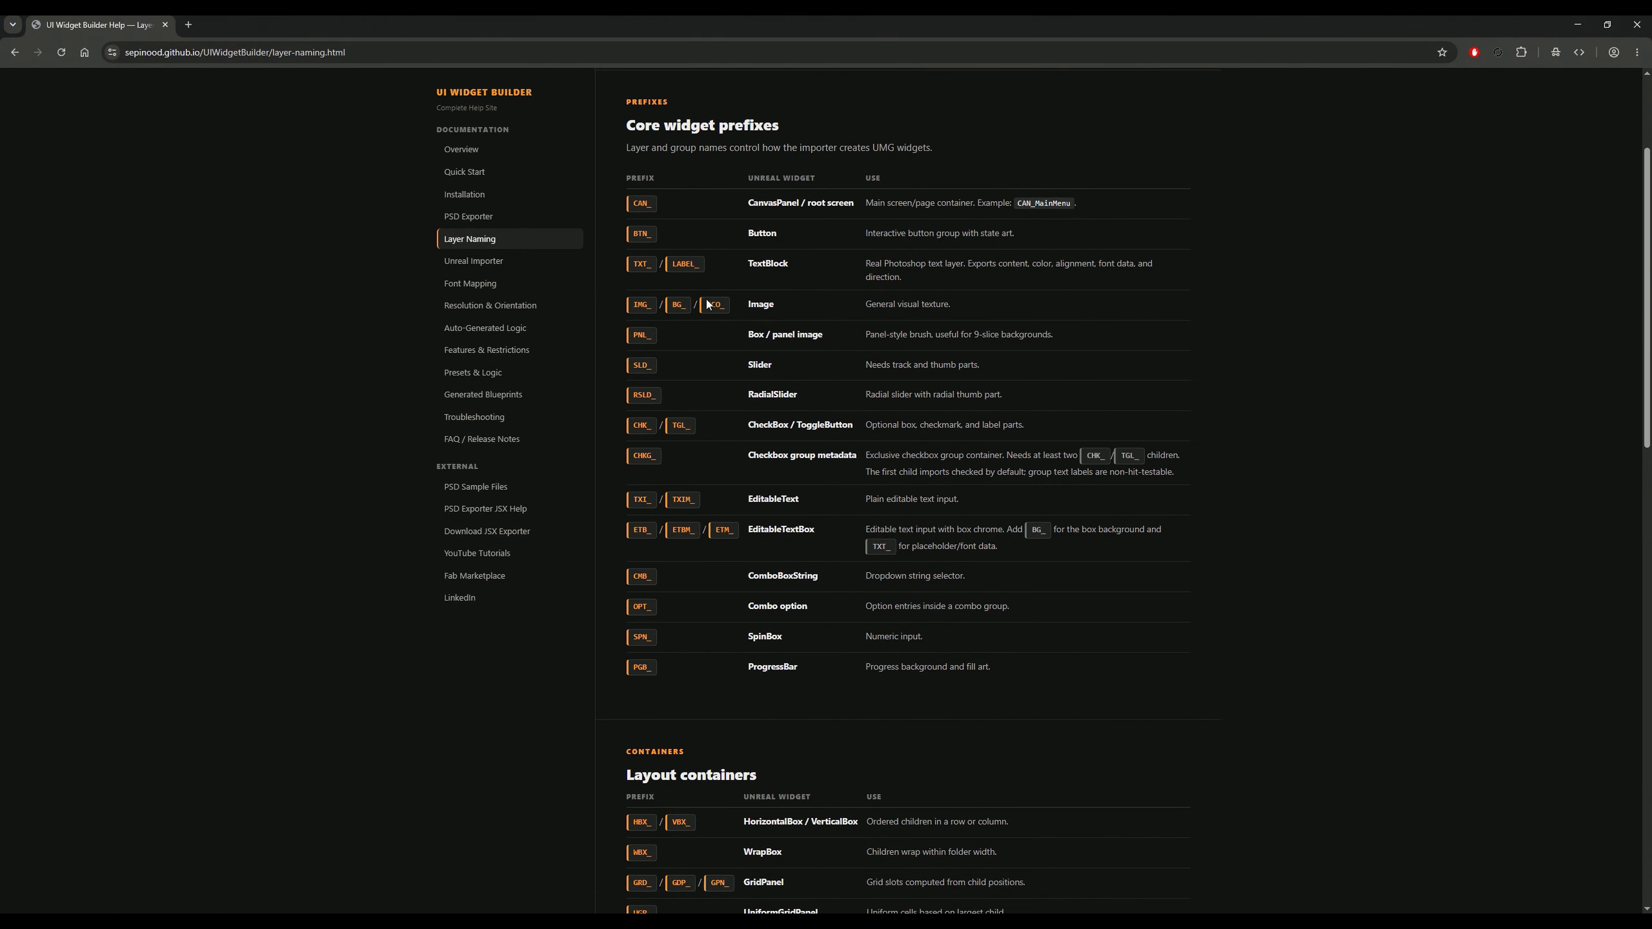
scroll(716, 280, up, 1)
scroll(641, 221, down, 2)
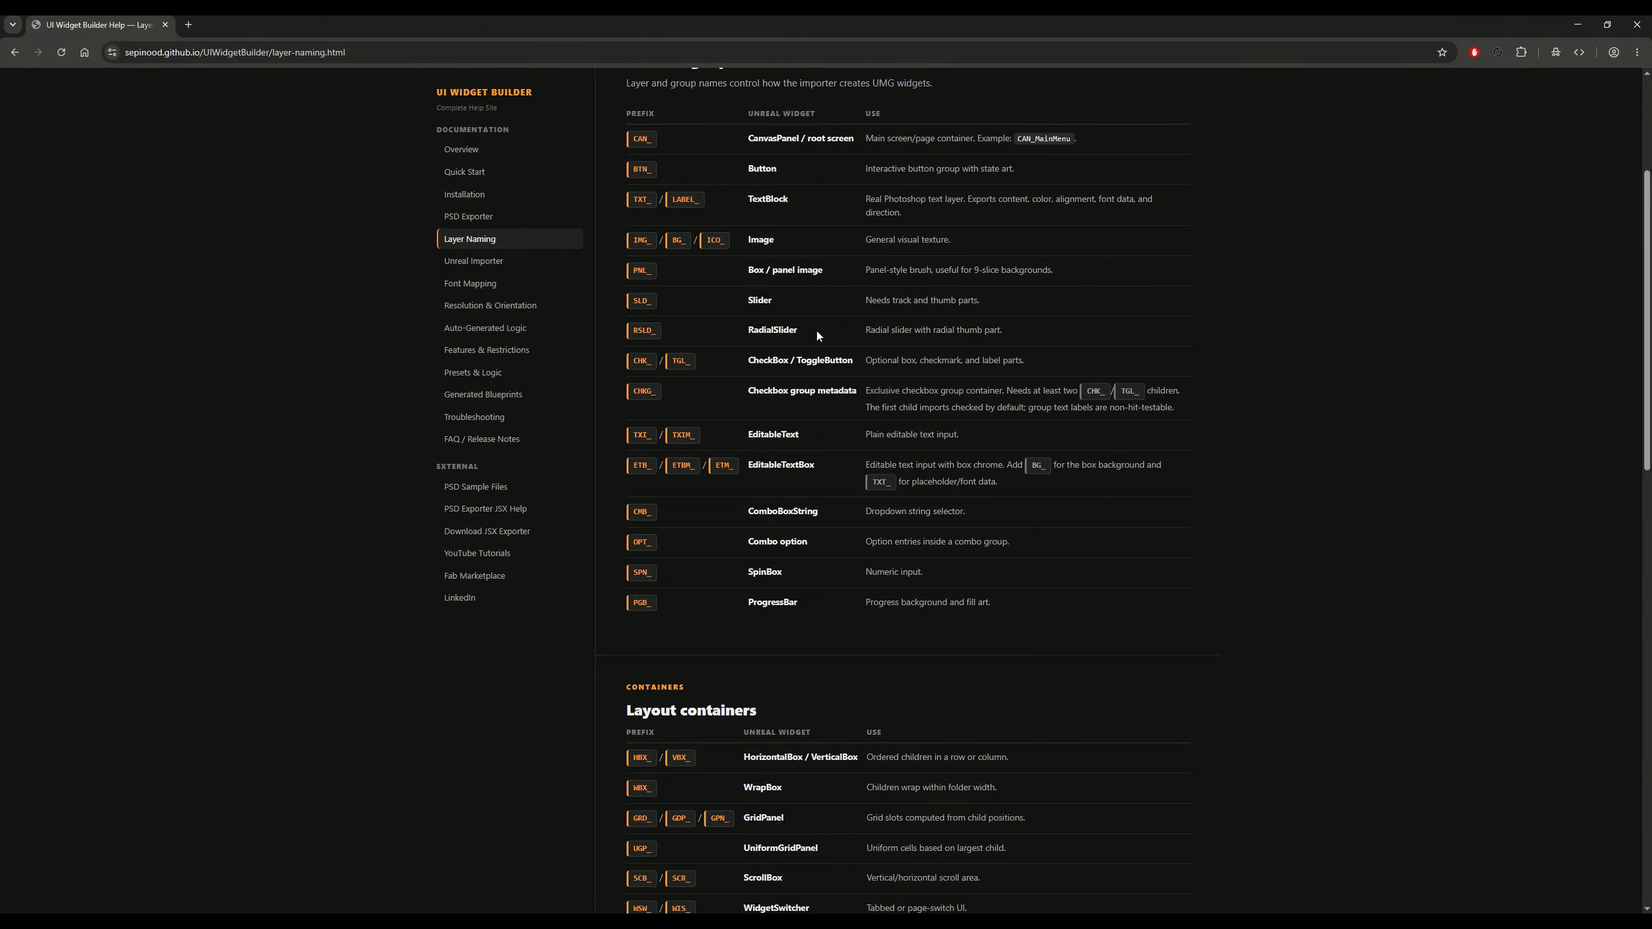
scroll(669, 395, down, 1)
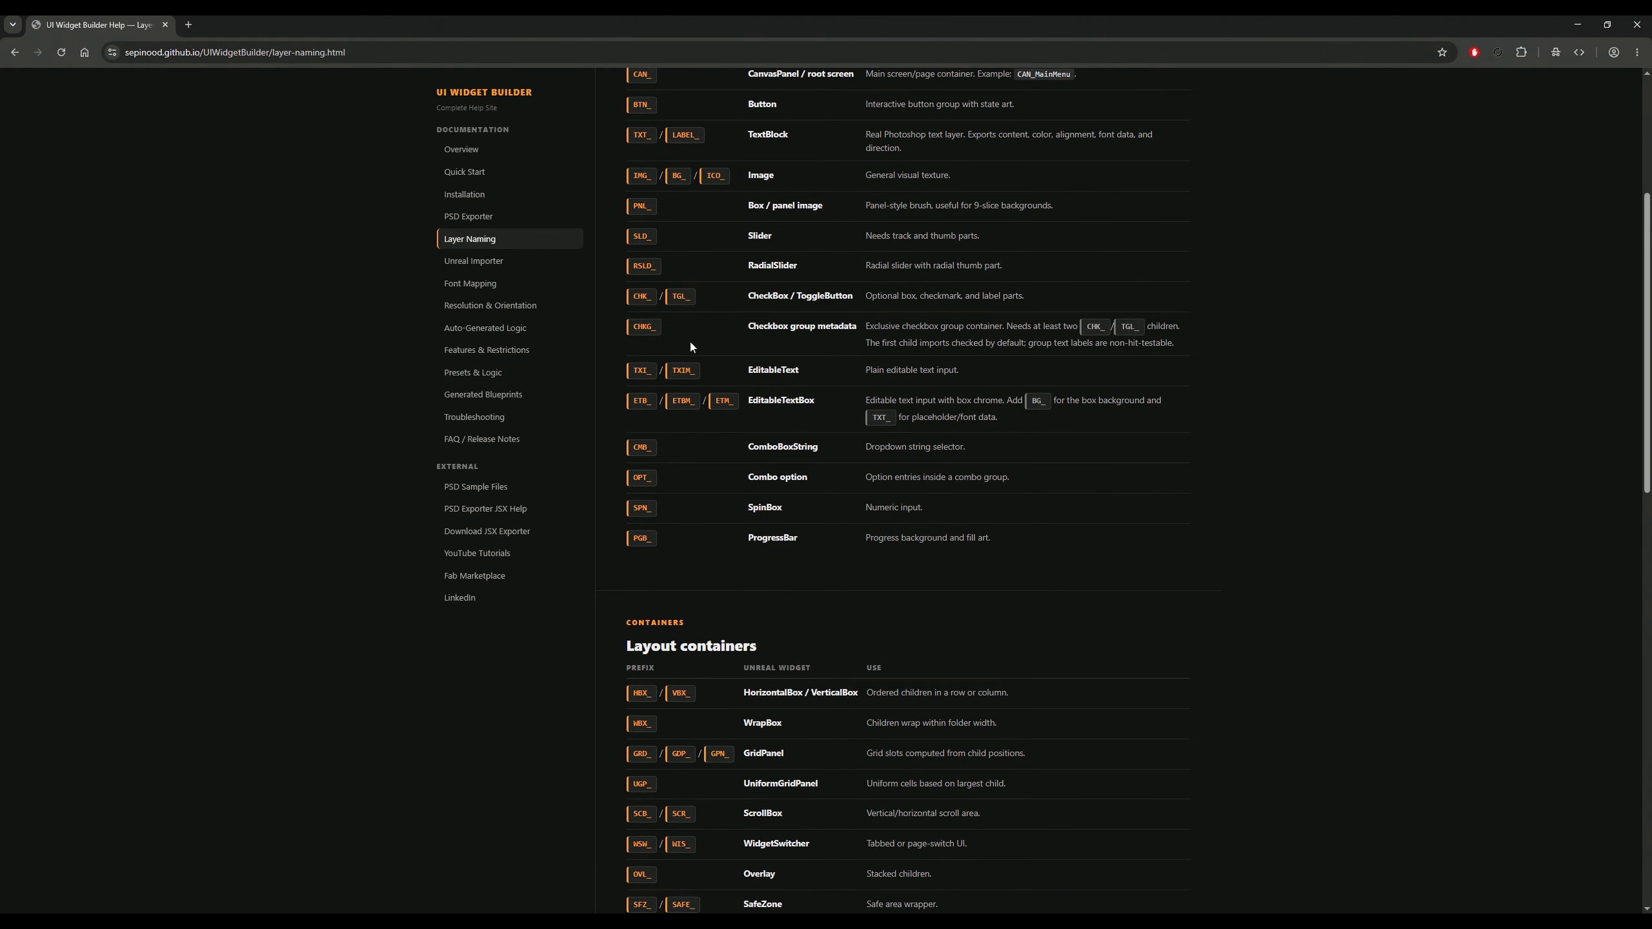
Step: Review the layout container prefixes and the compound widget part prefixes, comparing them with the core widget prefix table
scroll(690, 343, down, 6)
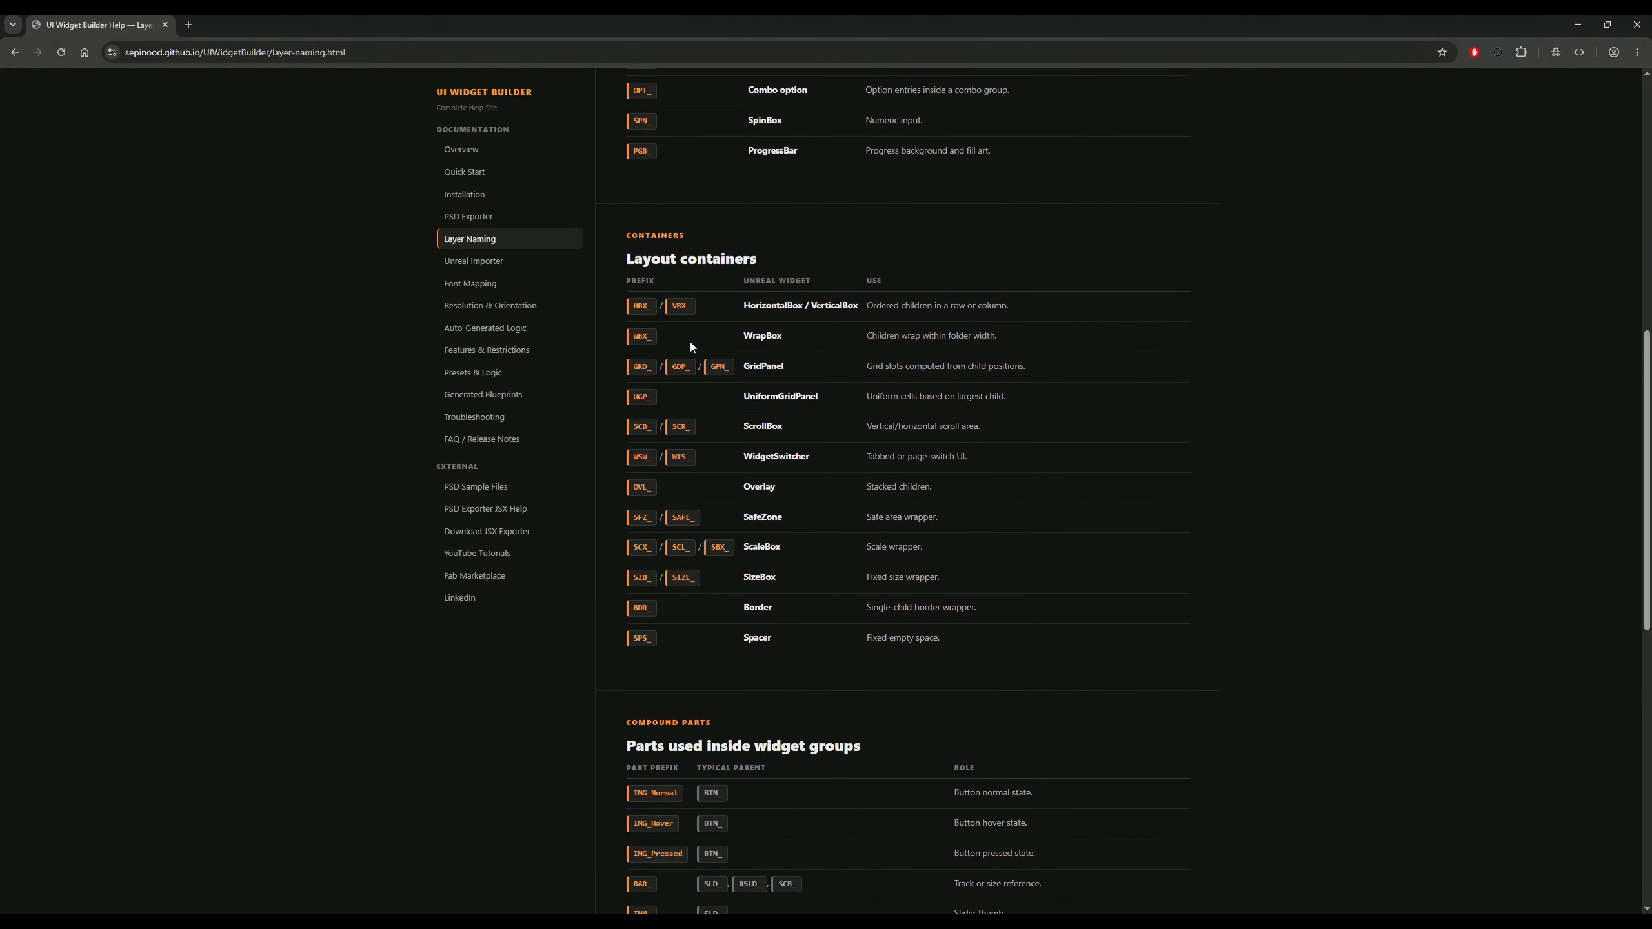
scroll(689, 338, down, 3)
scroll(699, 367, down, 3)
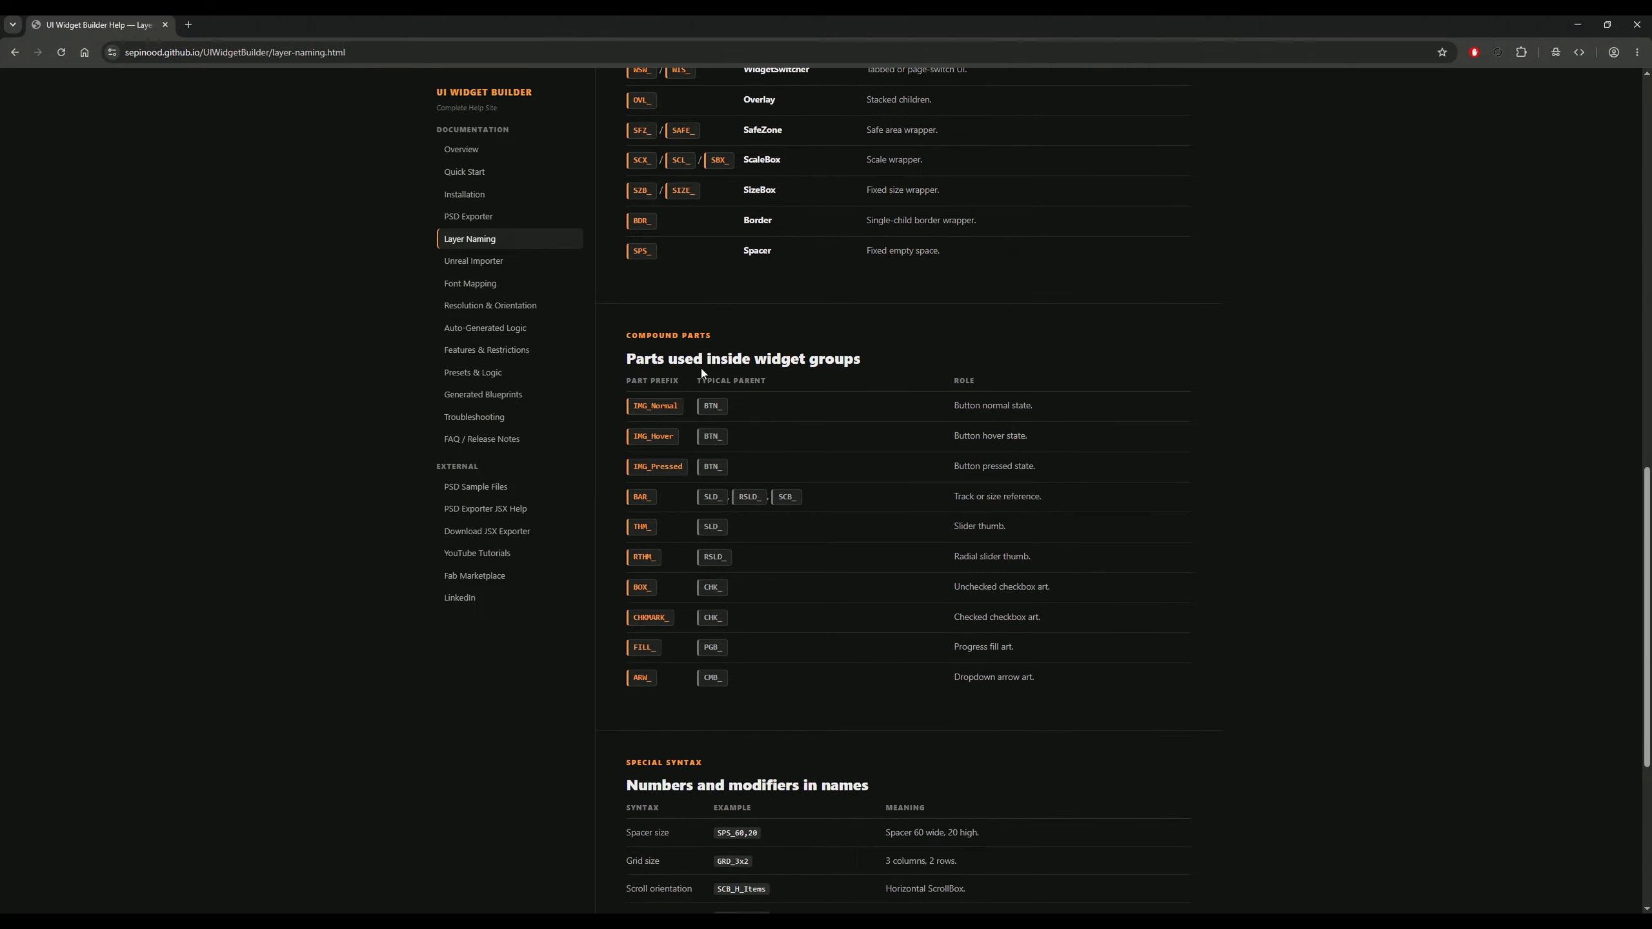
scroll(754, 388, up, 3)
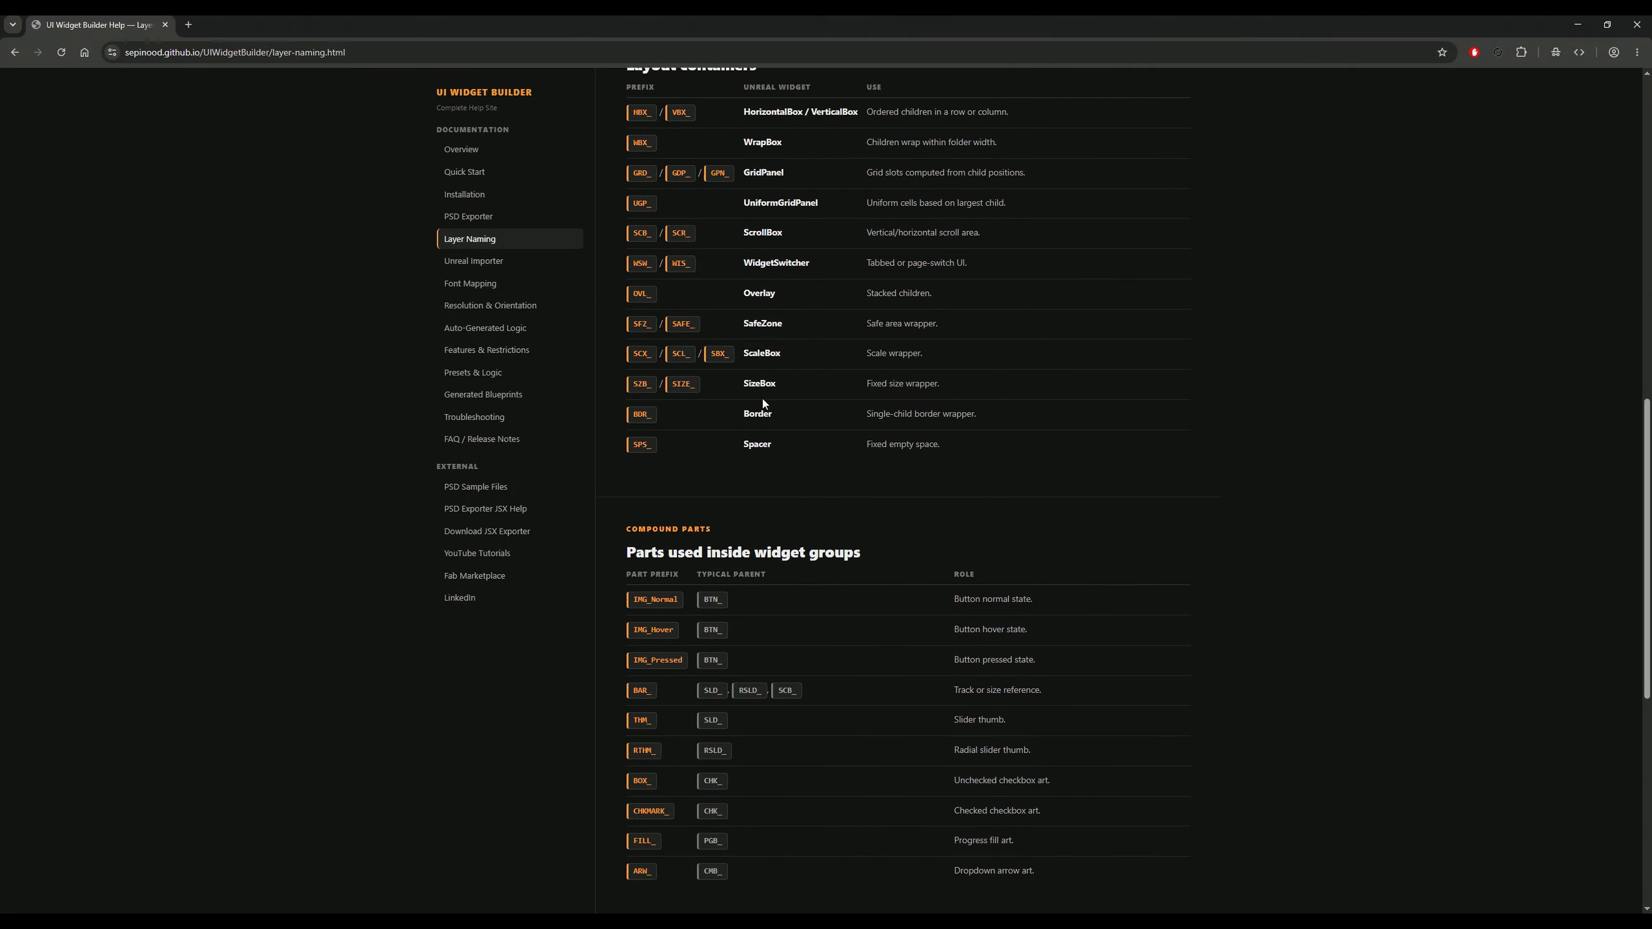
scroll(650, 443, up, 3)
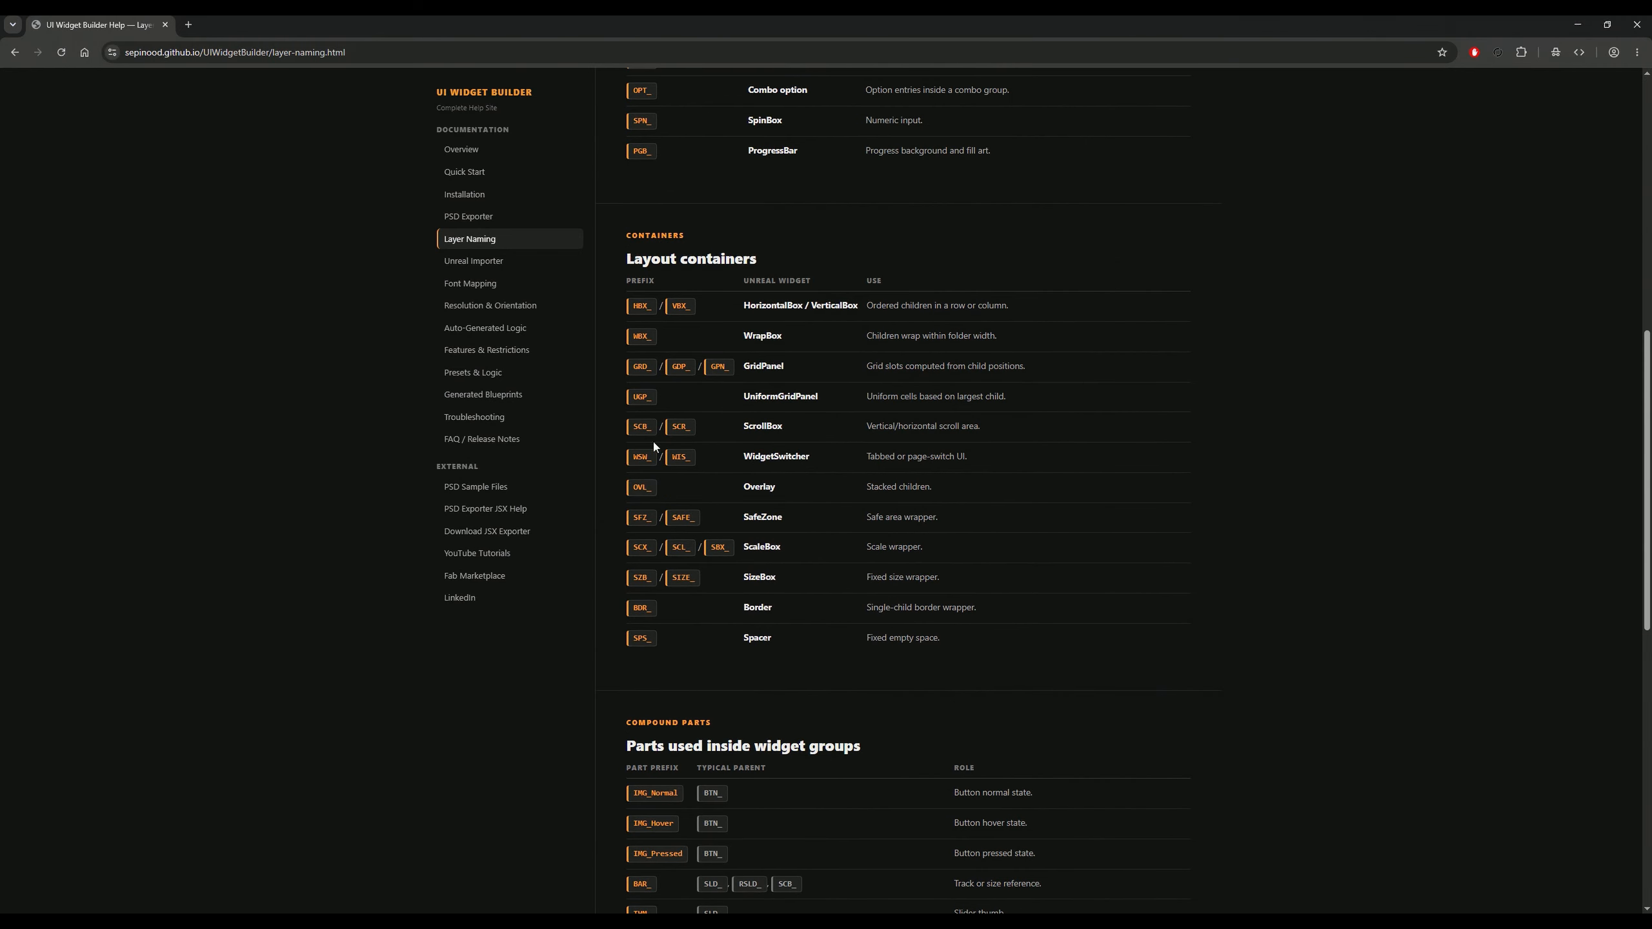
scroll(670, 451, up, 8)
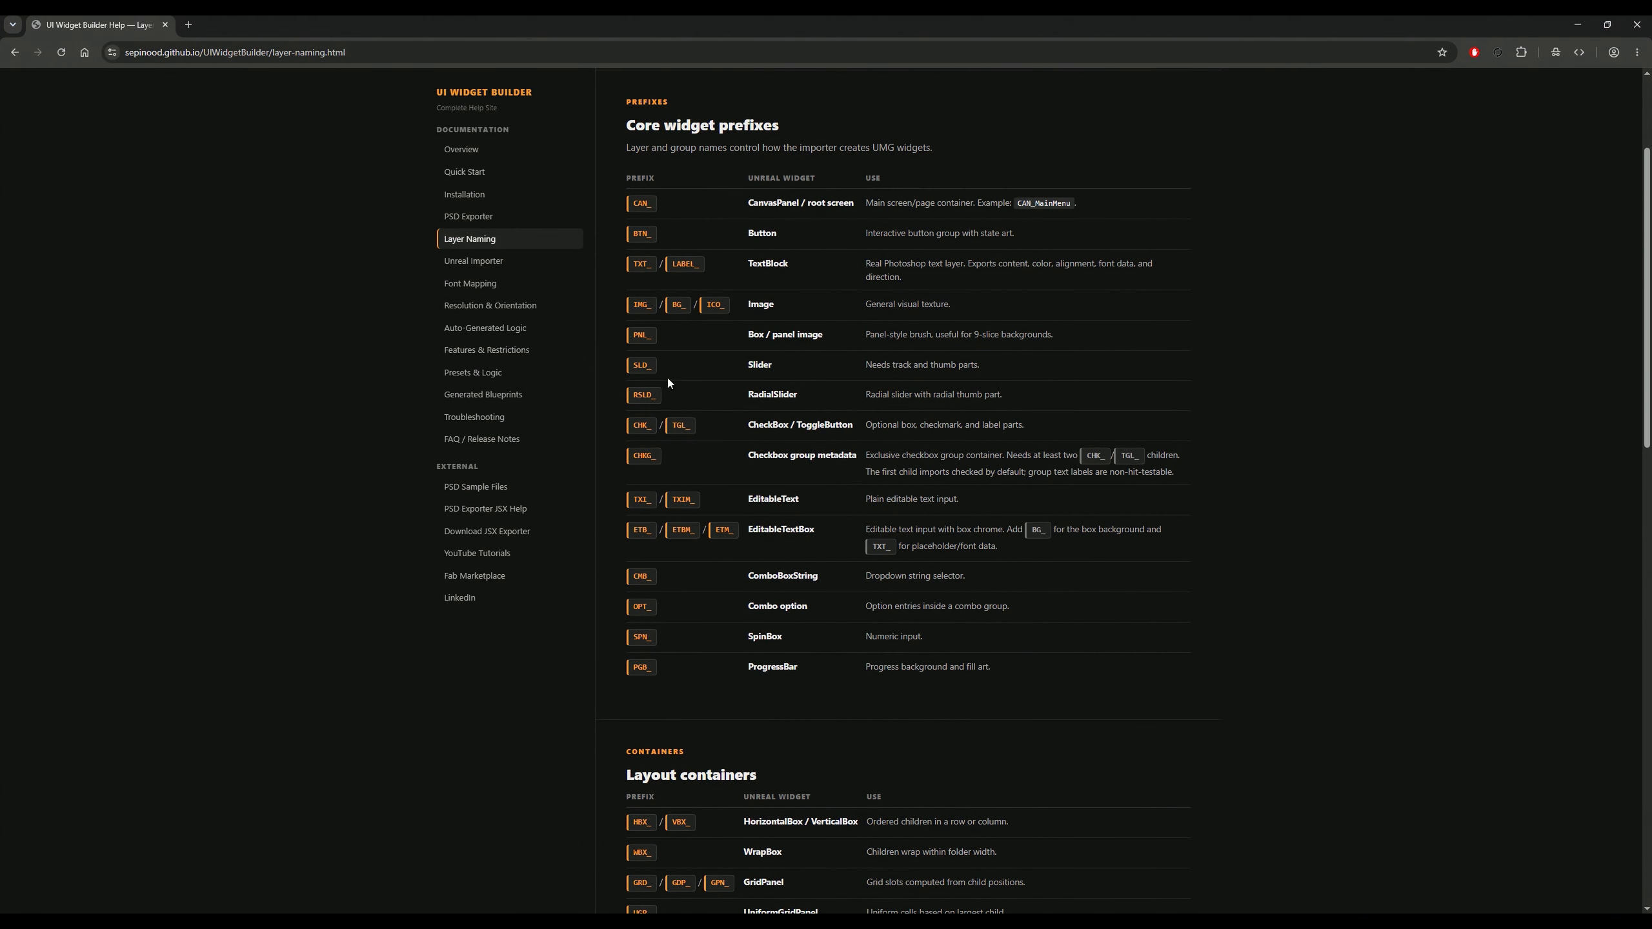
scroll(641, 390, down, 10)
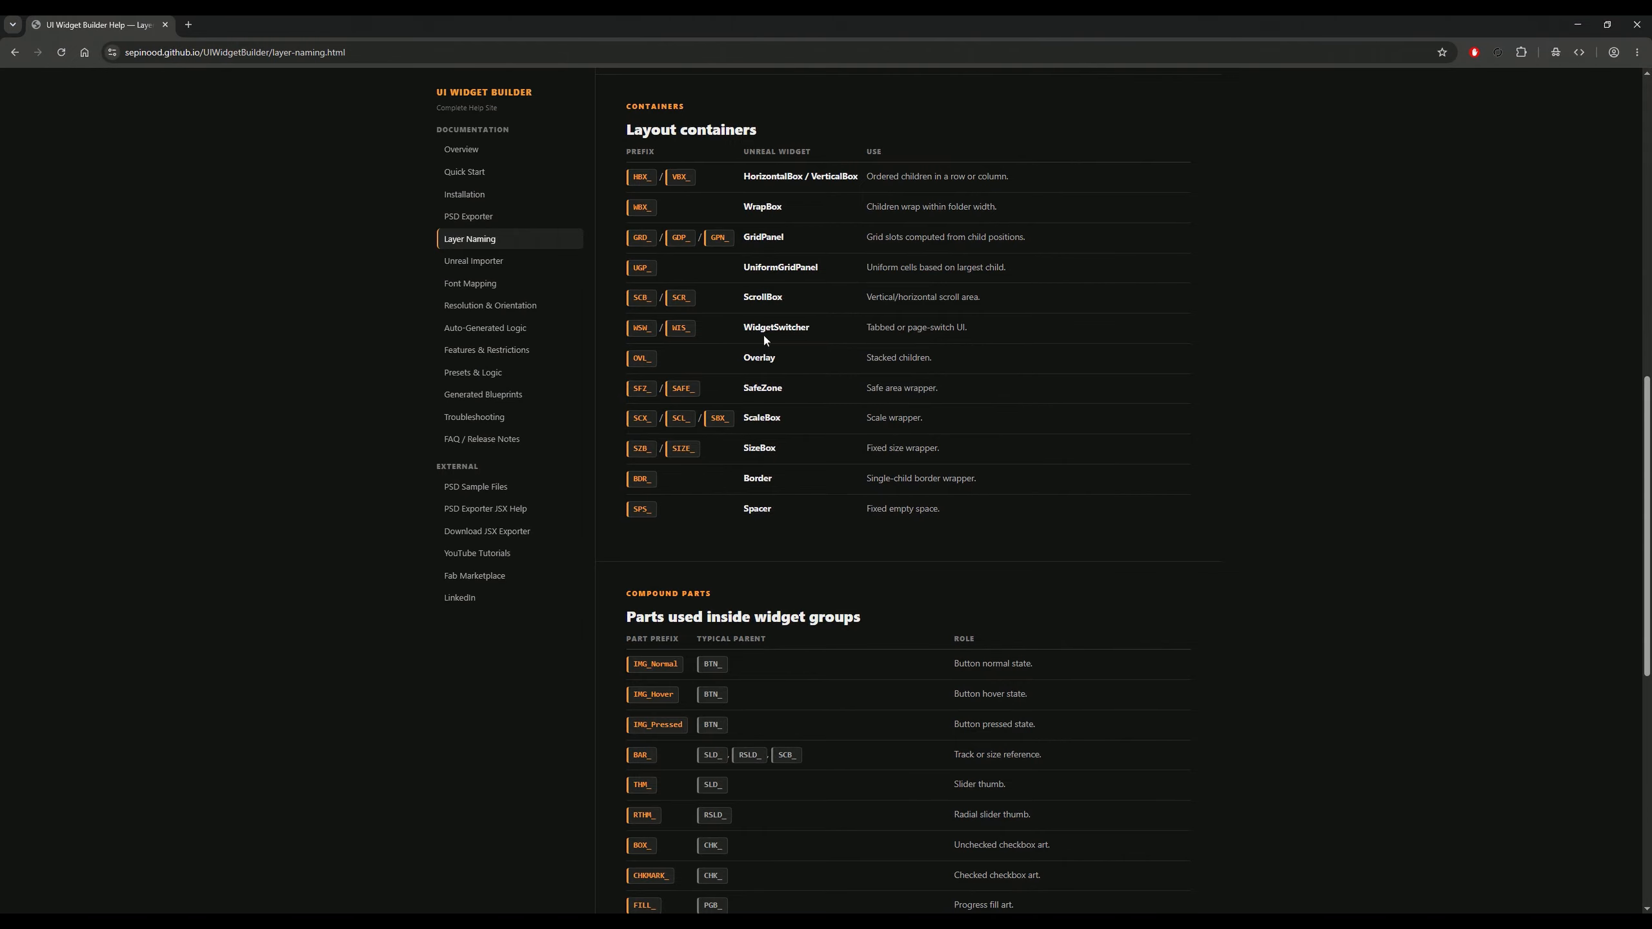
scroll(757, 495, down, 5)
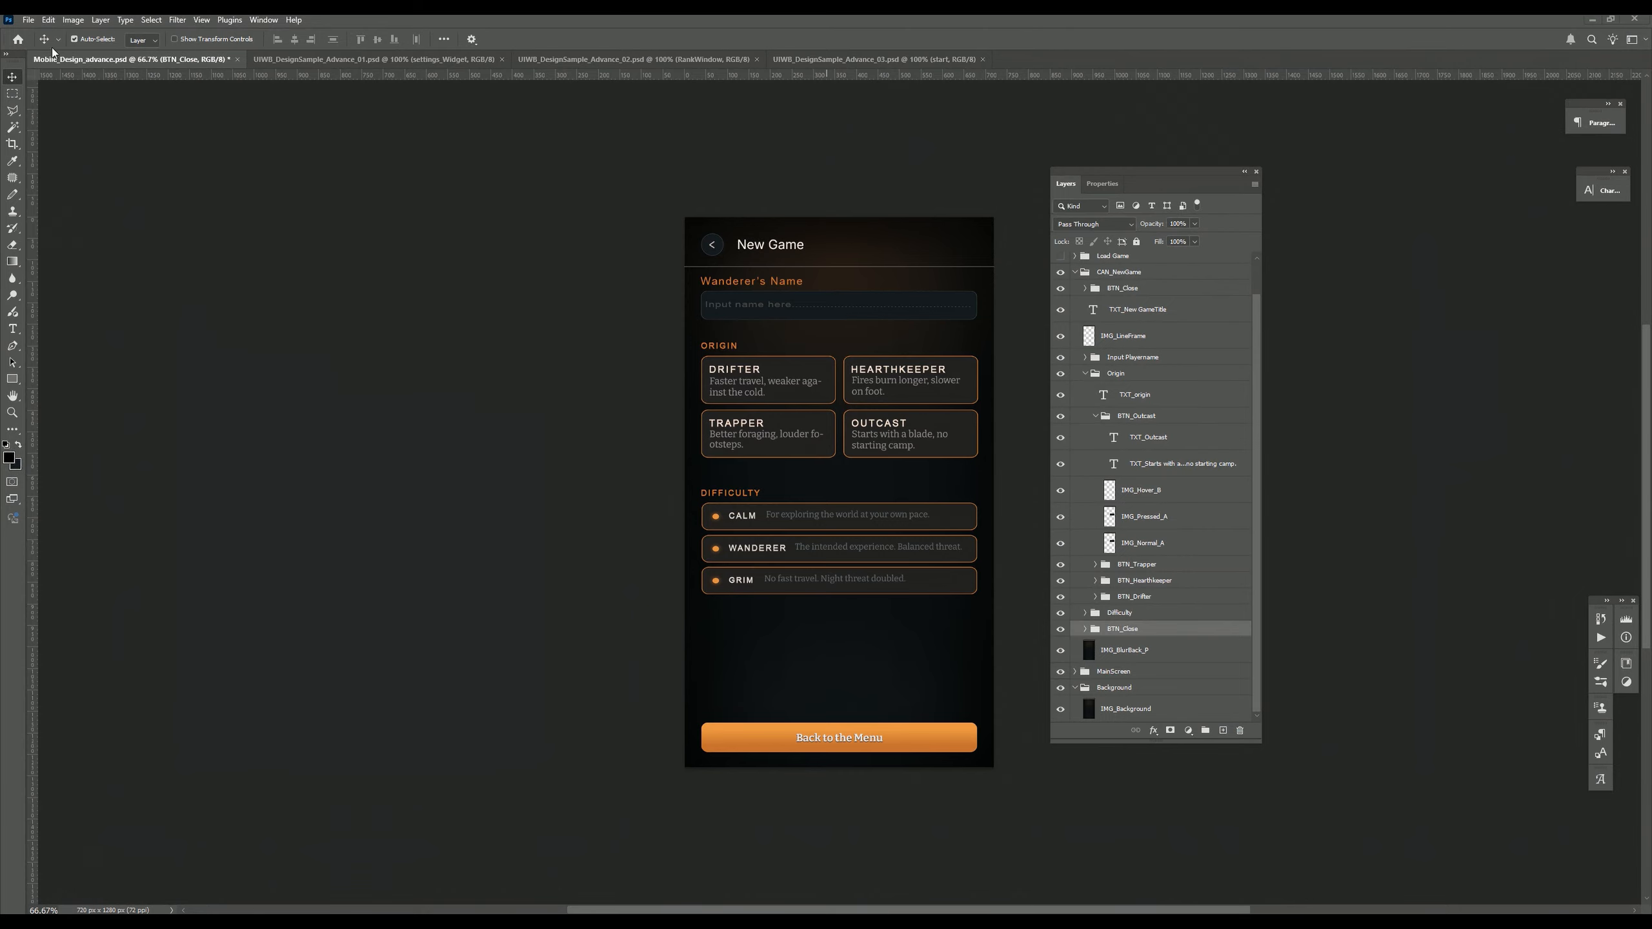
Step: Run the UI_Widget_Builder__PhotoshopExporter.jsx script on the mobile design and move the exporter dialog clear of the artwork
click(28, 20)
mouse_move(141, 322)
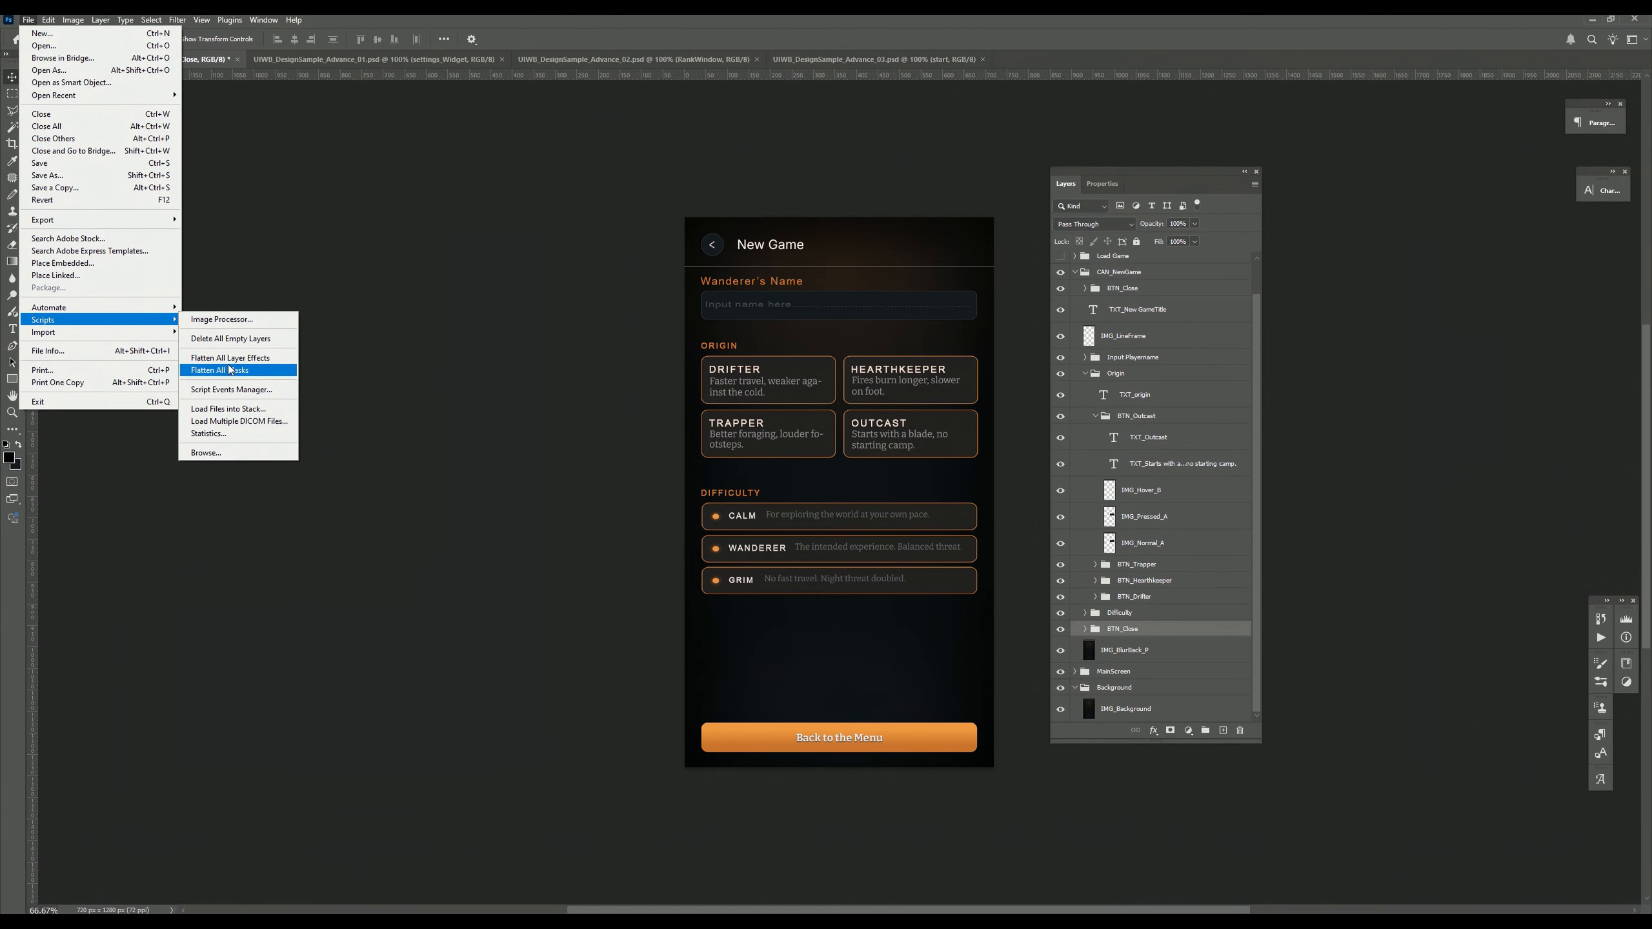
click(207, 453)
click(188, 106)
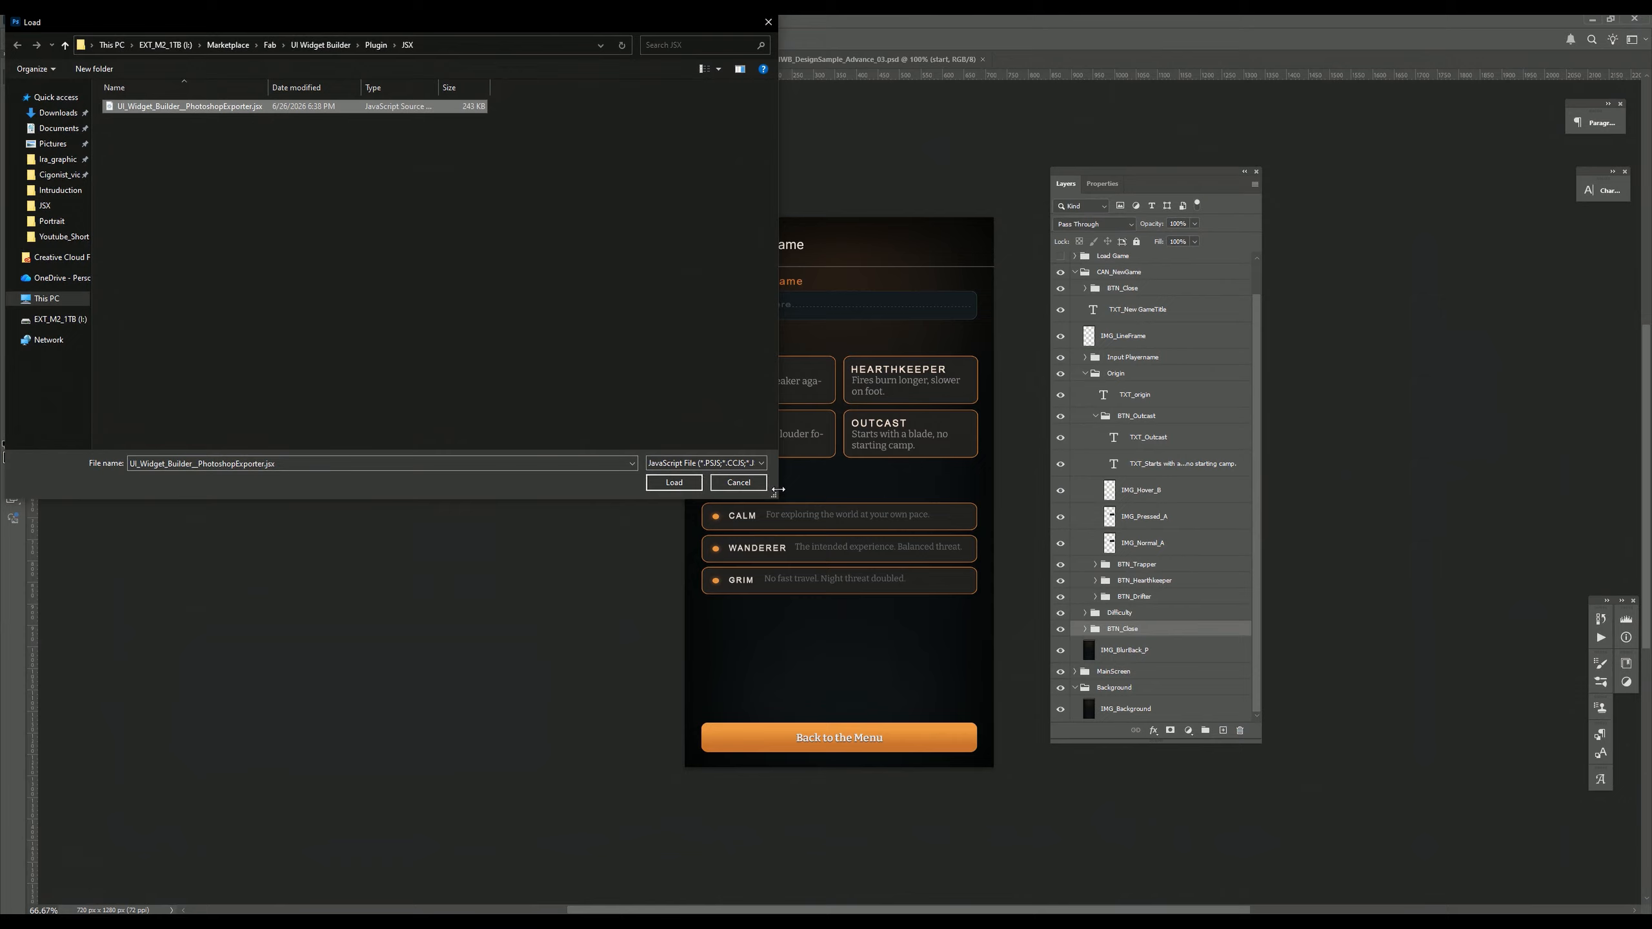
click(684, 484)
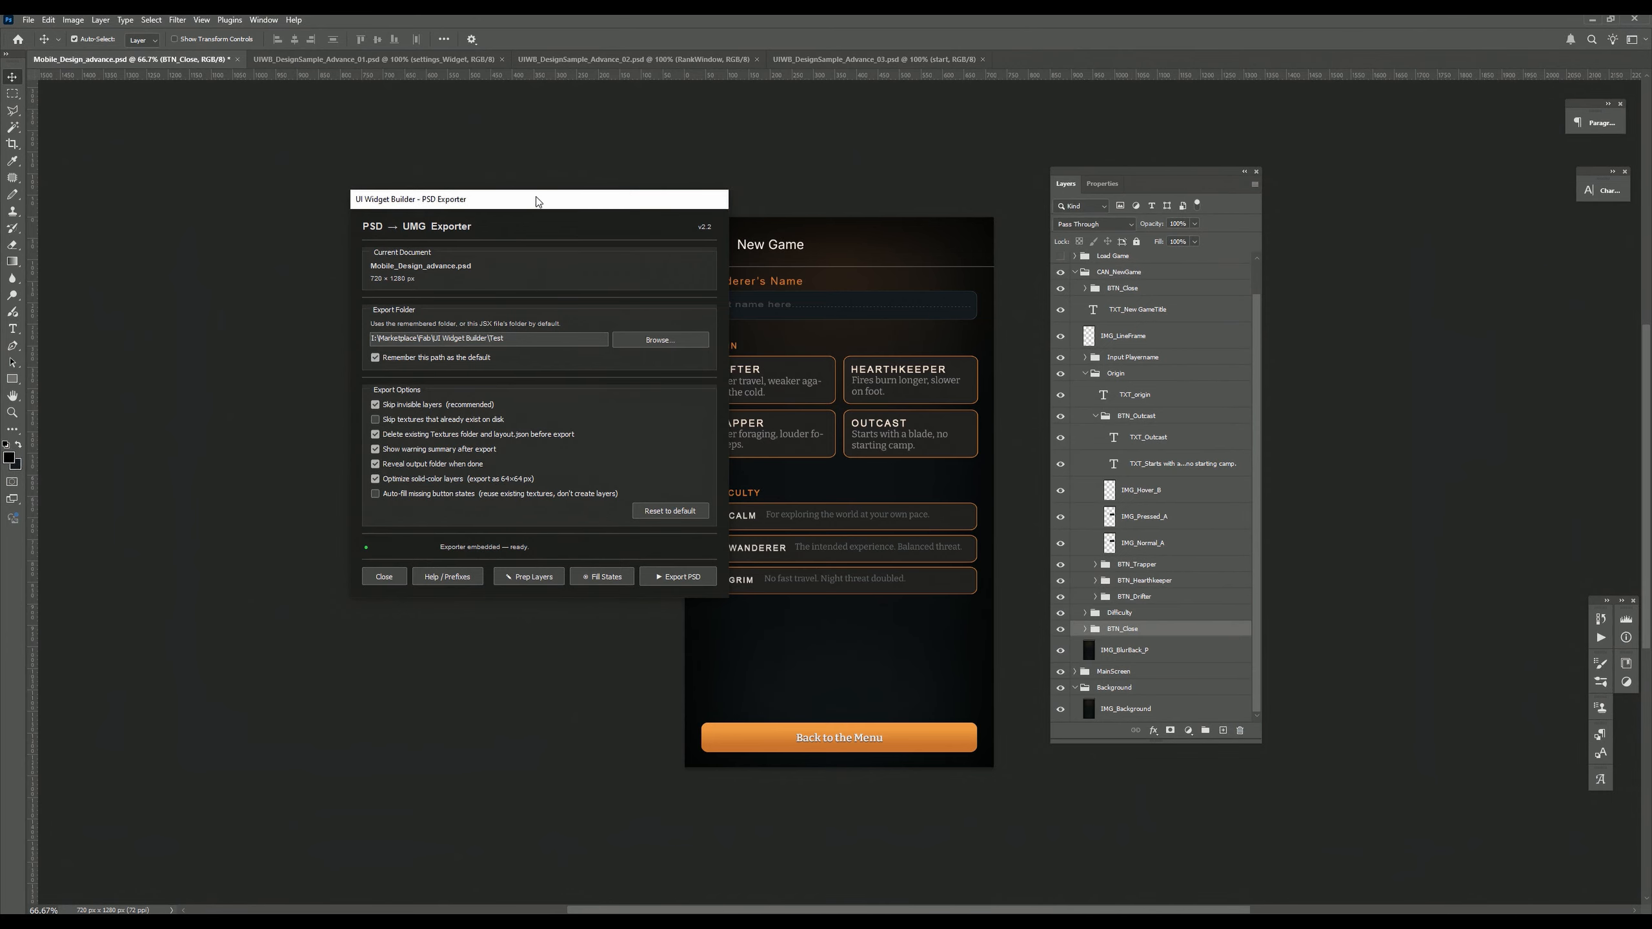
drag(537, 202, 510, 143)
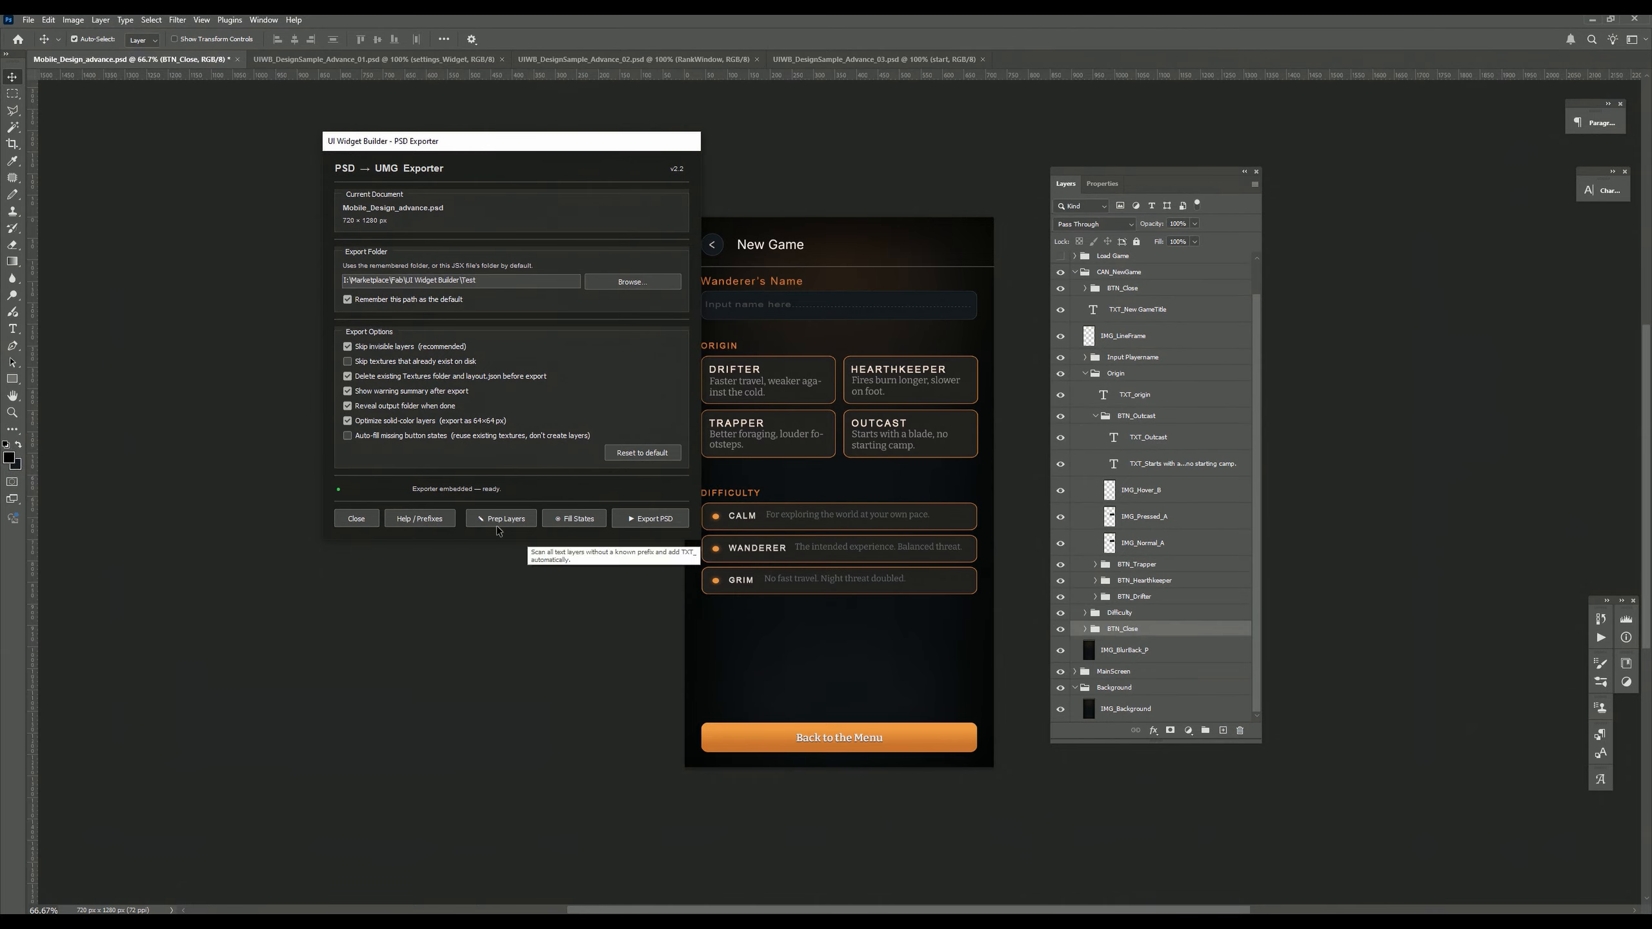
Step: Read through the exporter's built-in prefix help, and close both the help and the PSD Exporter
click(419, 519)
scroll(741, 190, down, 10)
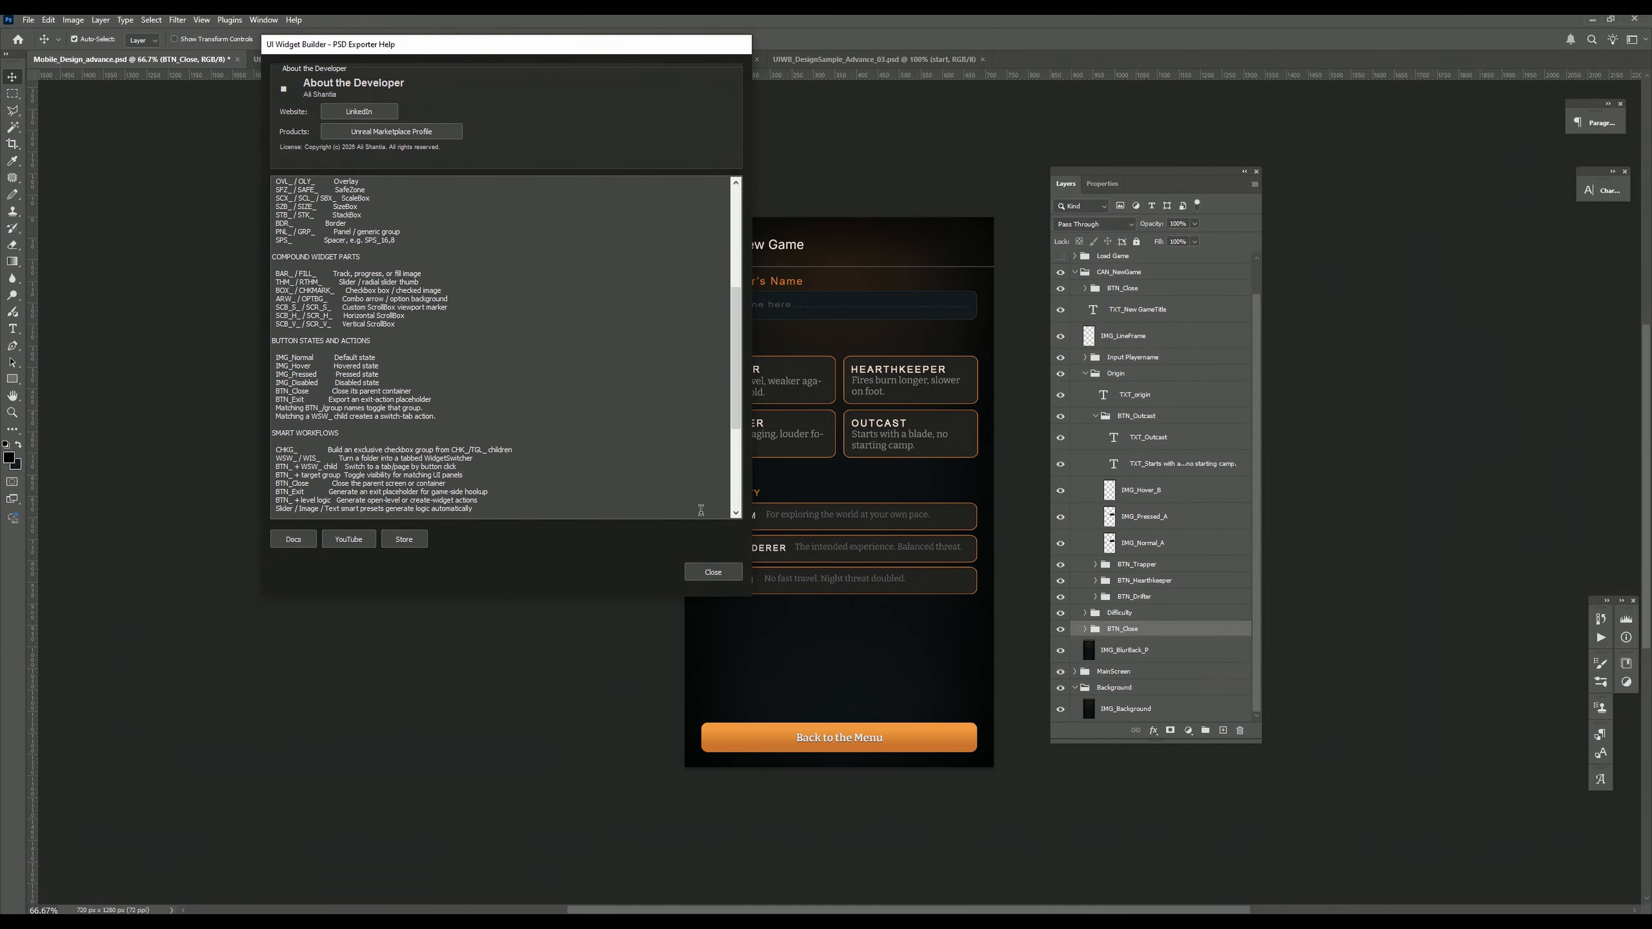
click(709, 575)
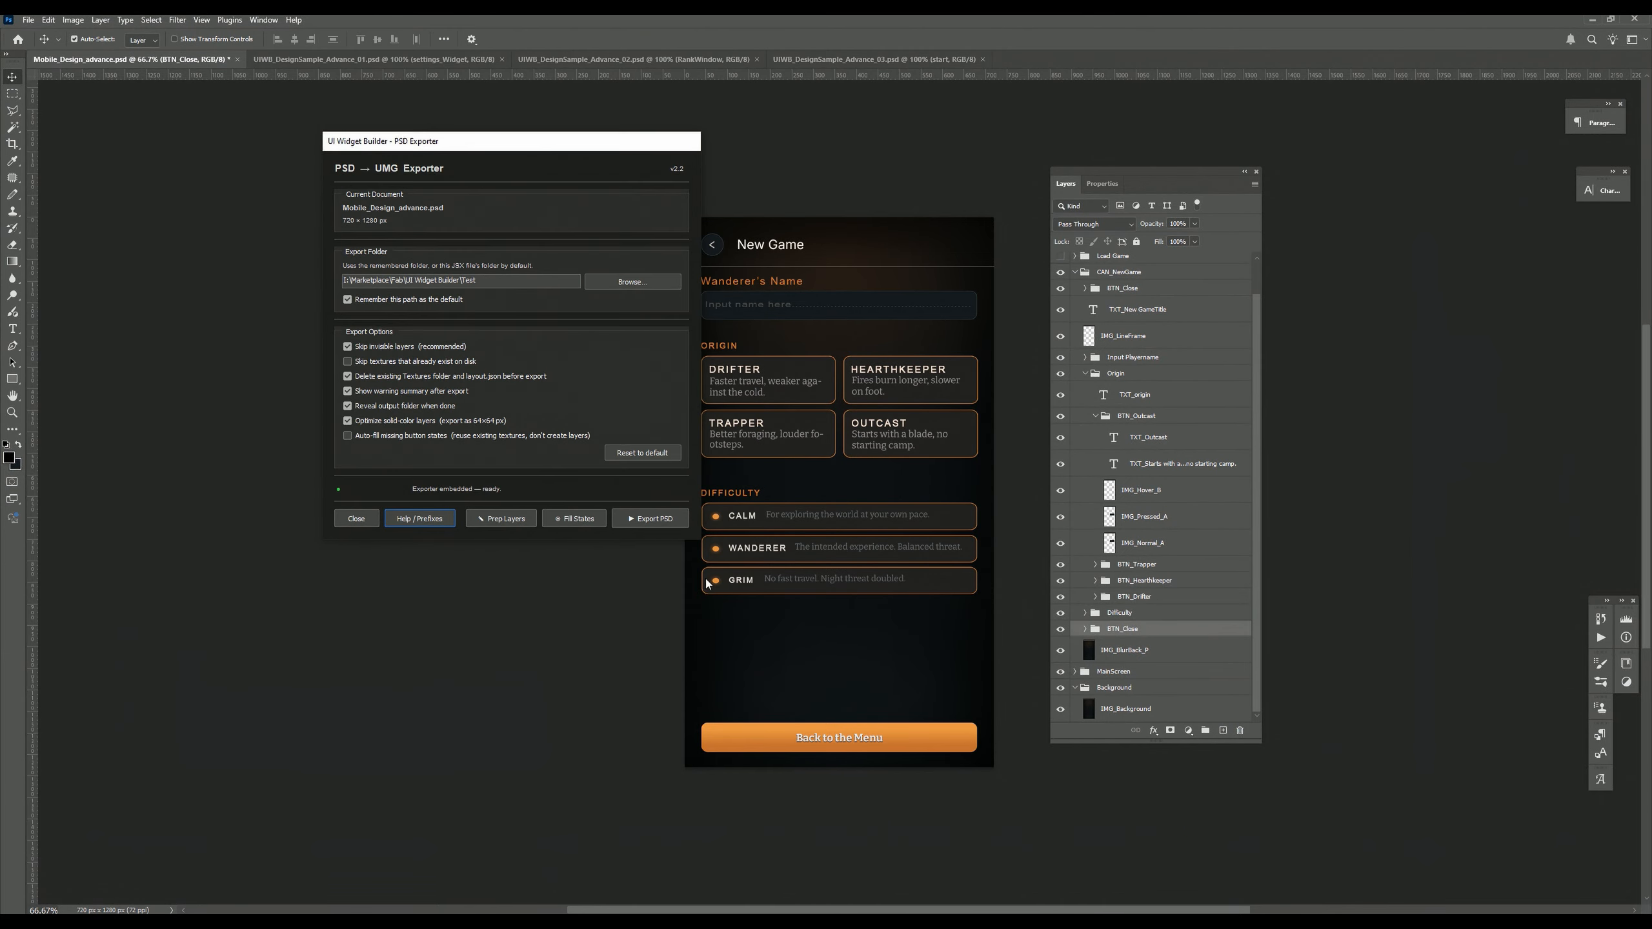
click(356, 519)
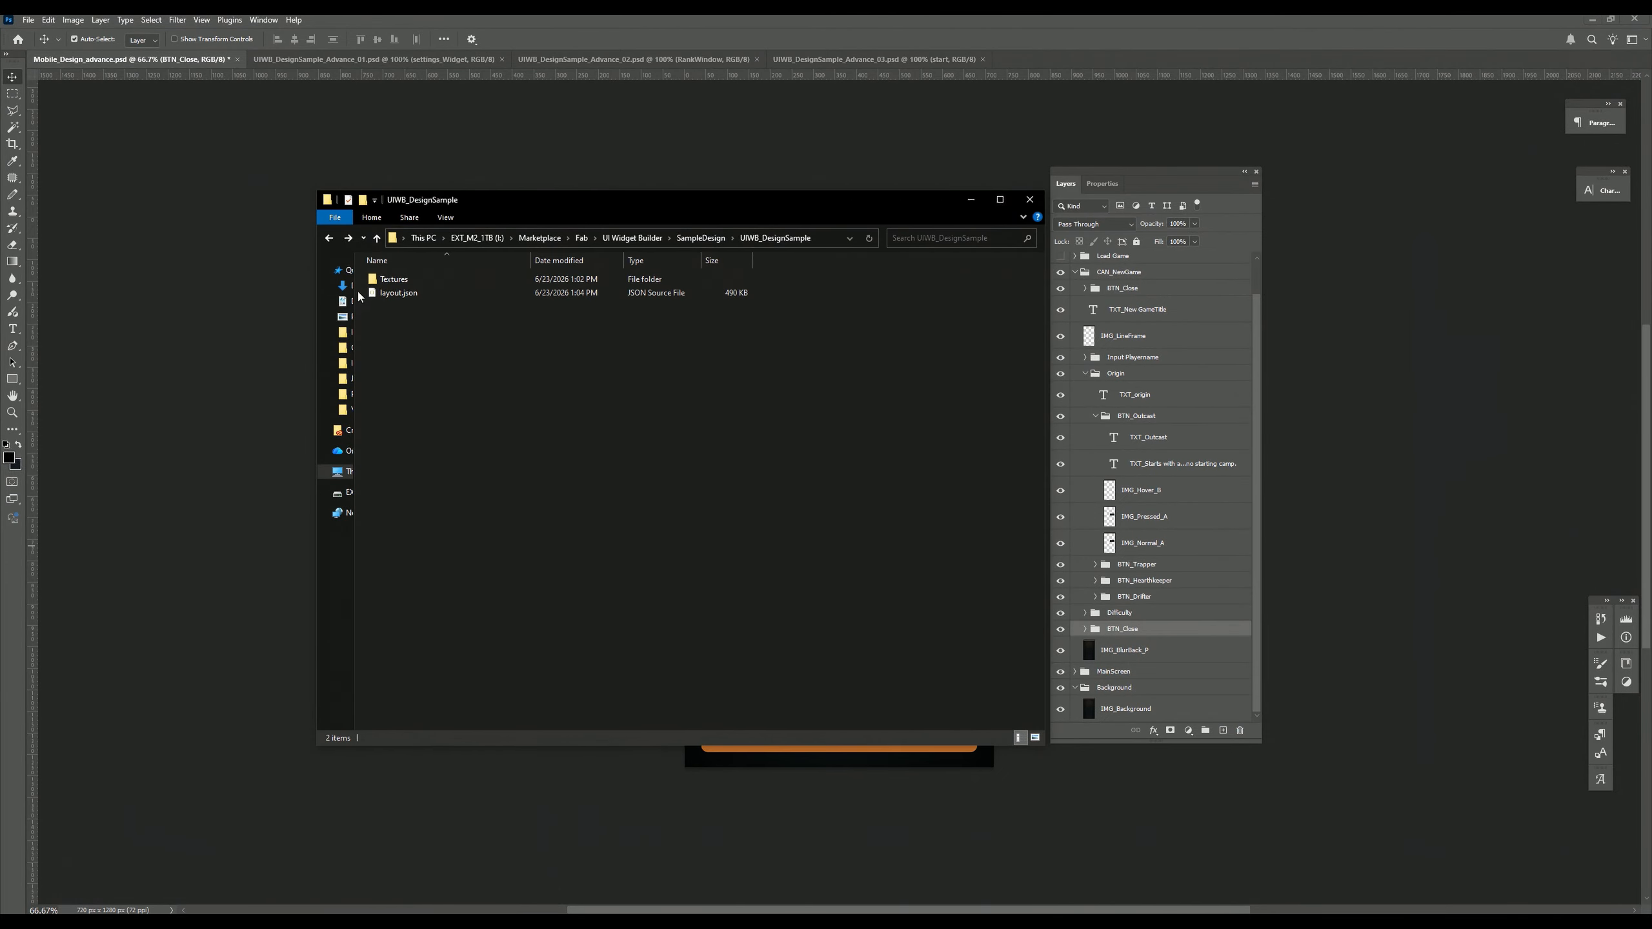
Step: Examine the exported UIWB_DesignSample folder, including layout.json and the images in its Textures folder, and return to the Photoshop design
click(387, 295)
double_click(394, 279)
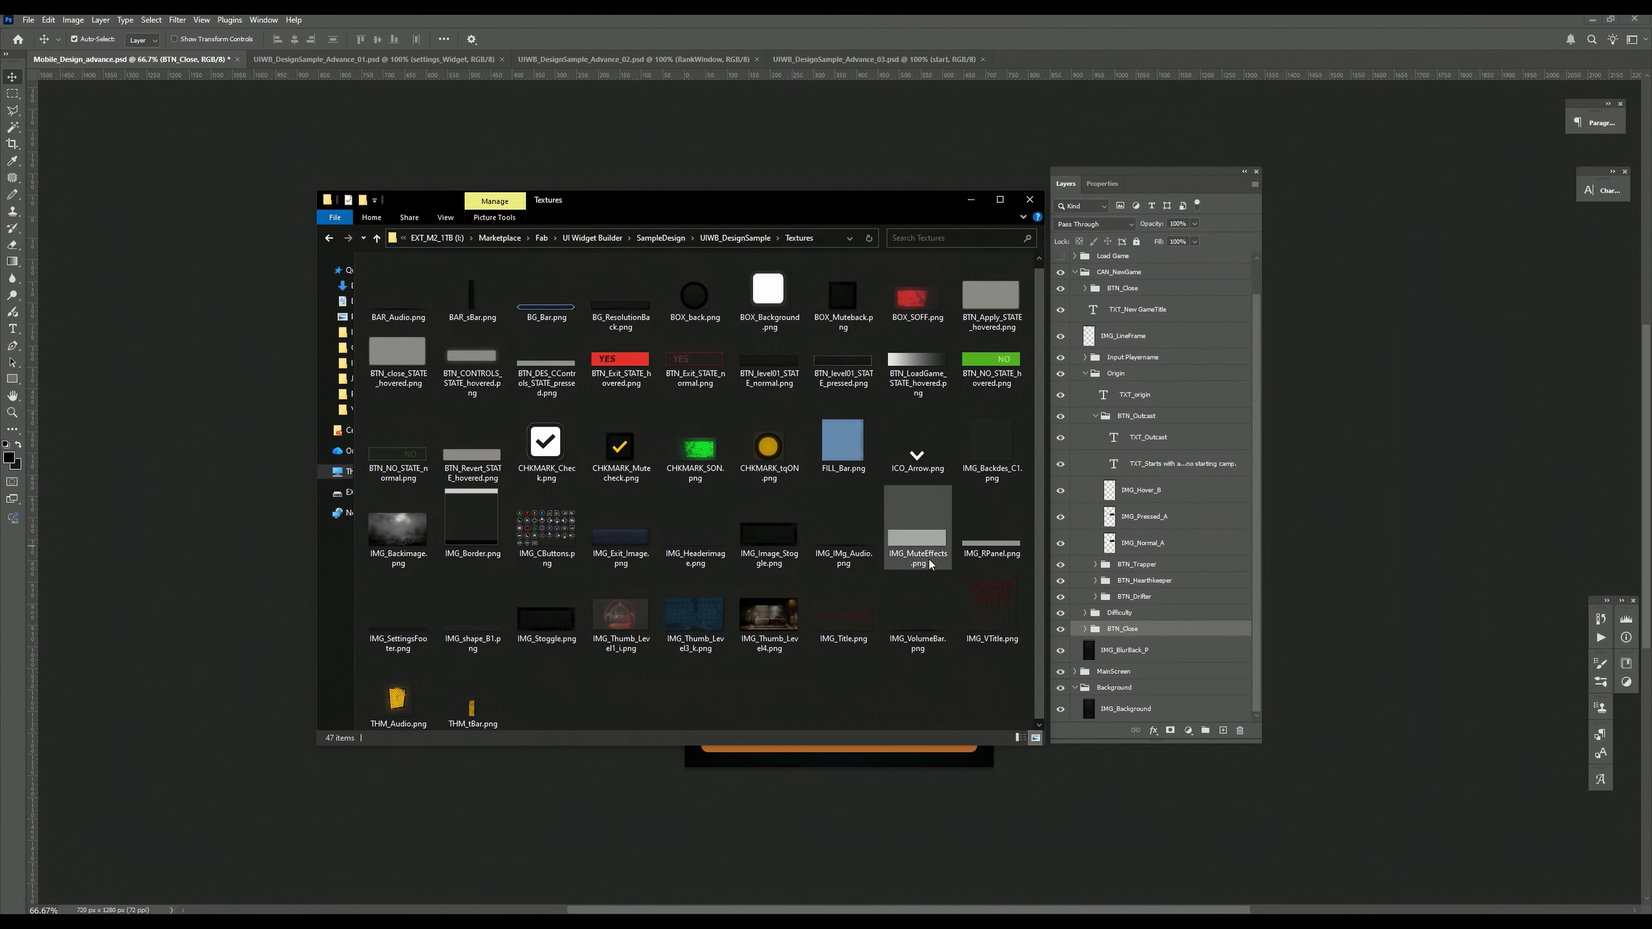
scroll(435, 703, up, 1)
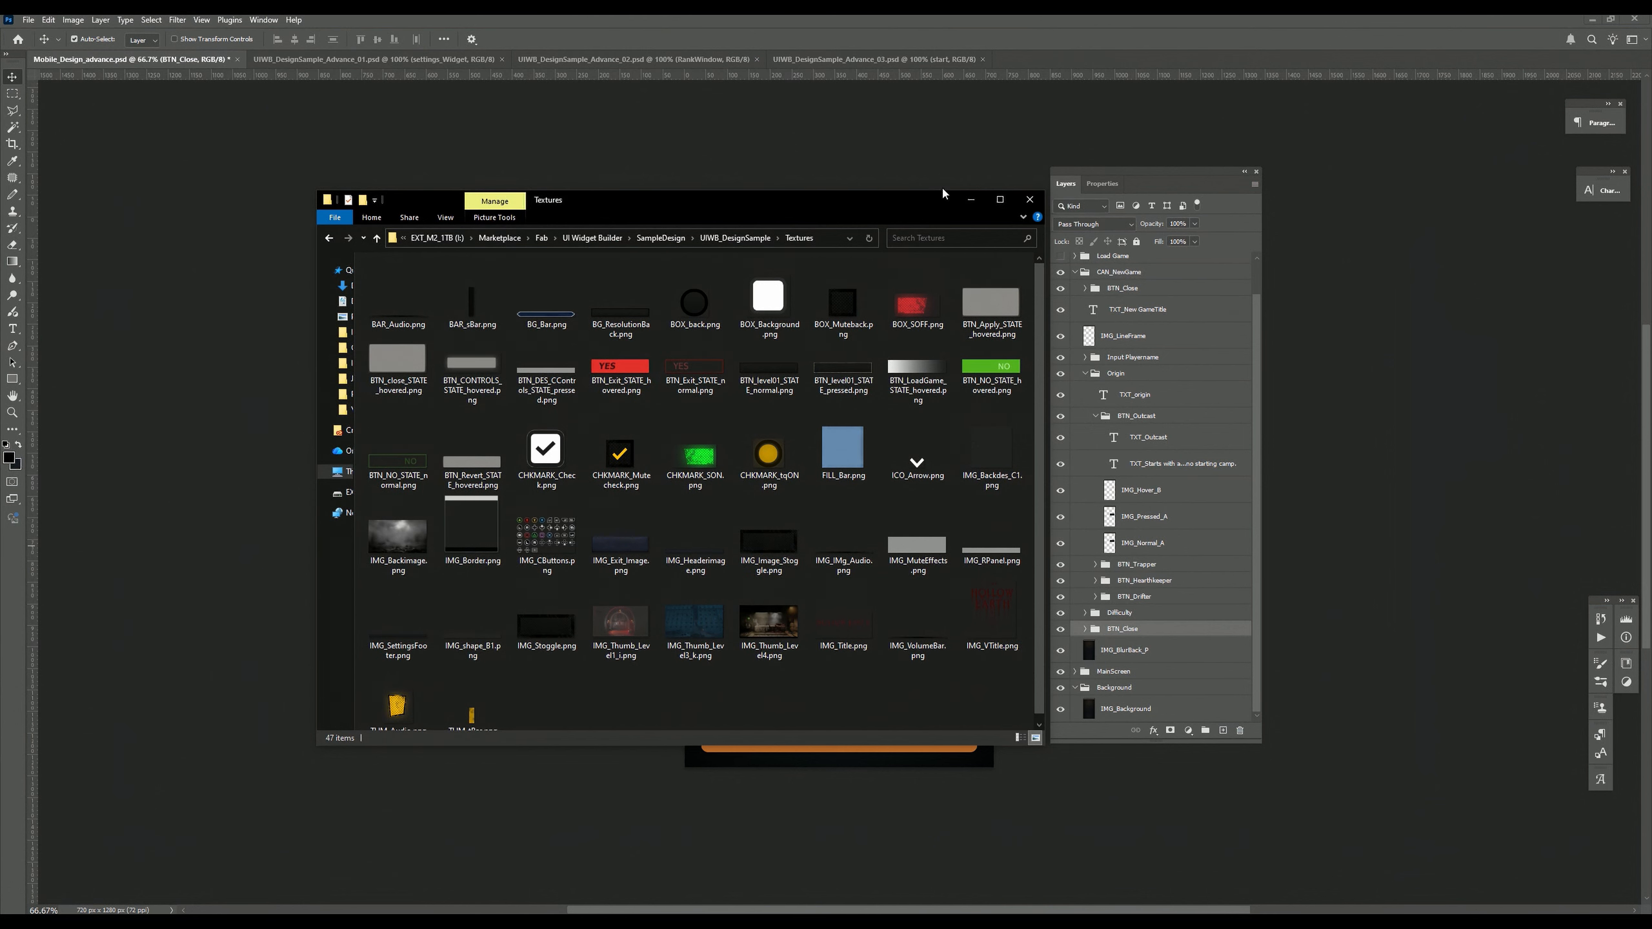
click(329, 238)
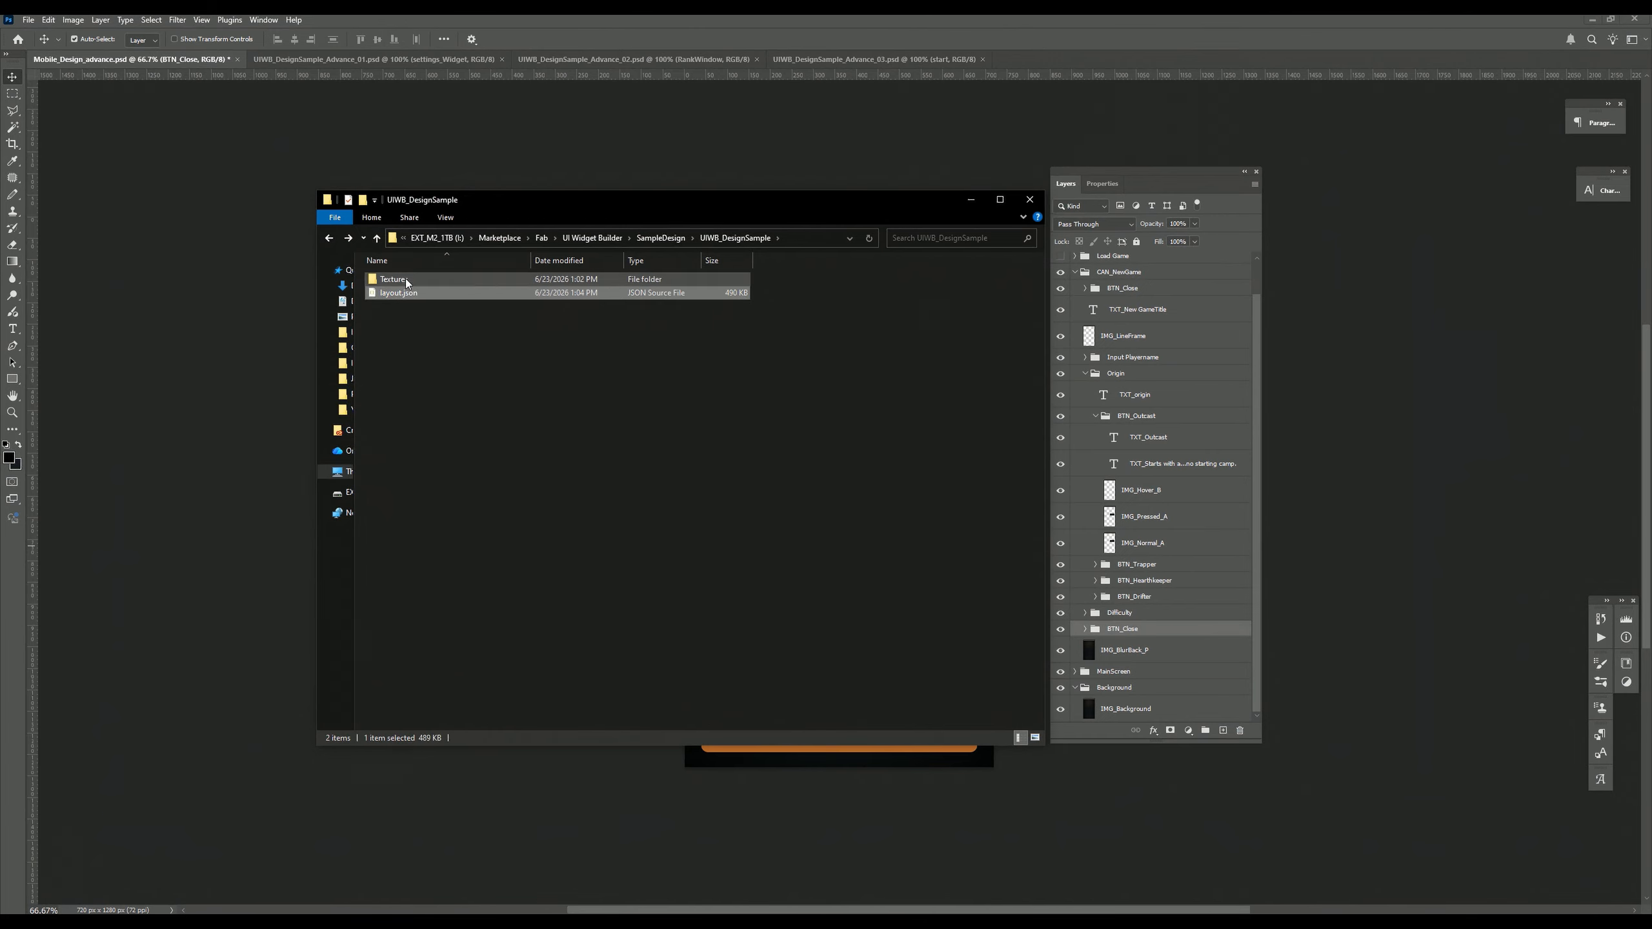
click(970, 201)
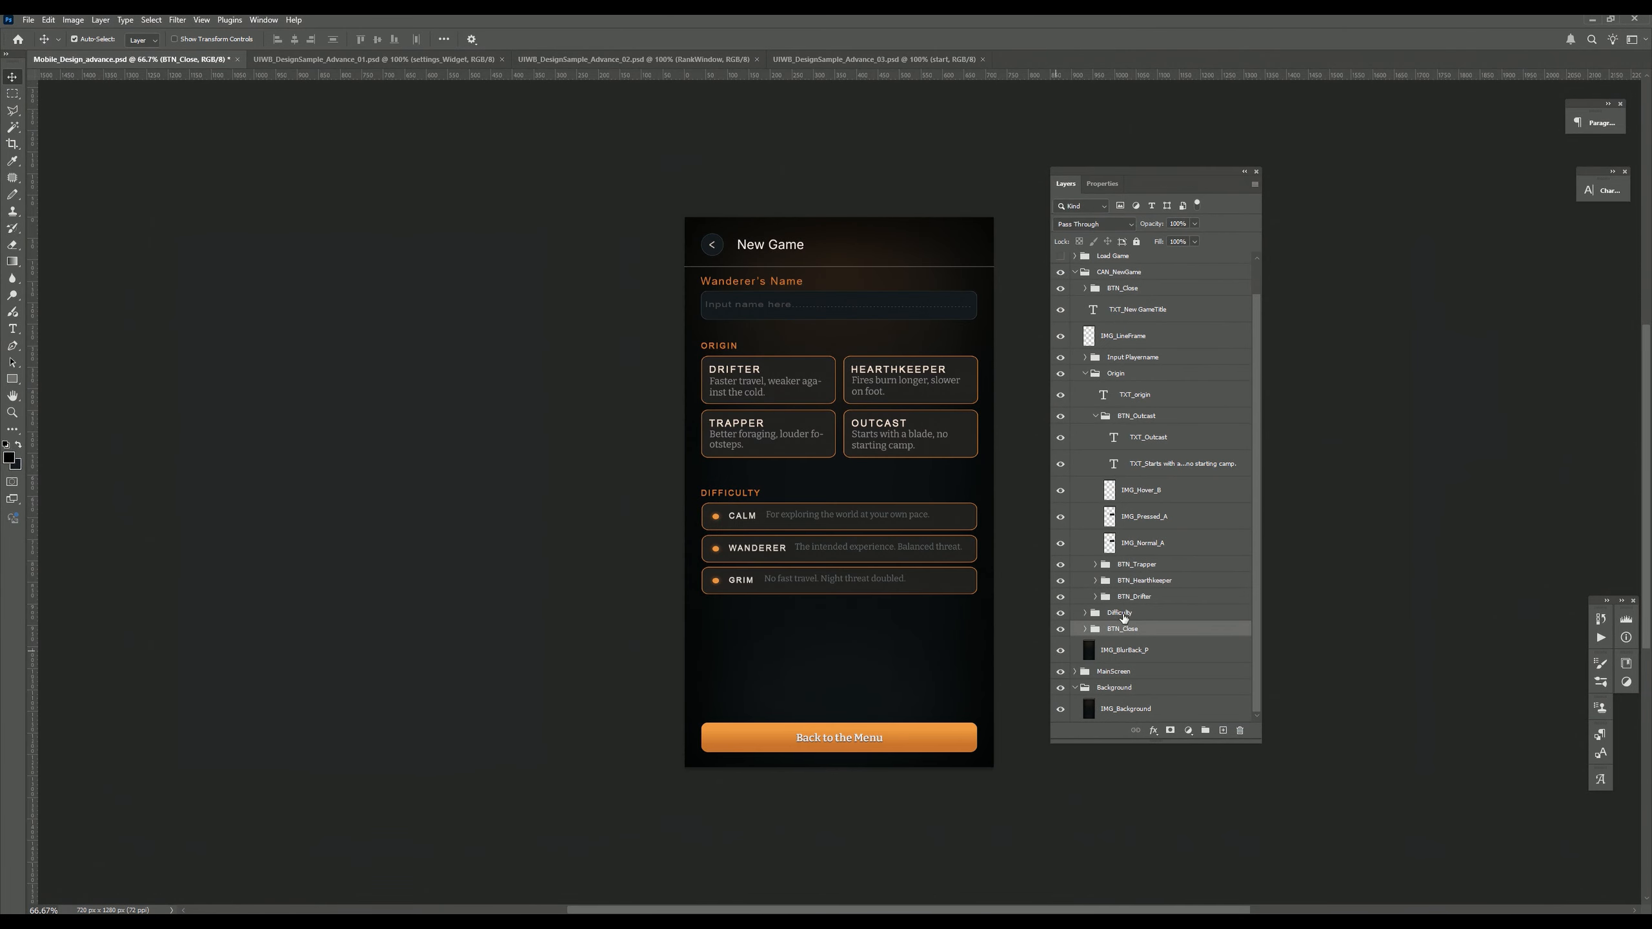
Step: Expand the BTN_Close group of the Back to the Menu button and preview its IMG_Hover layer off and on
click(1084, 629)
scroll(1105, 606, down, 3)
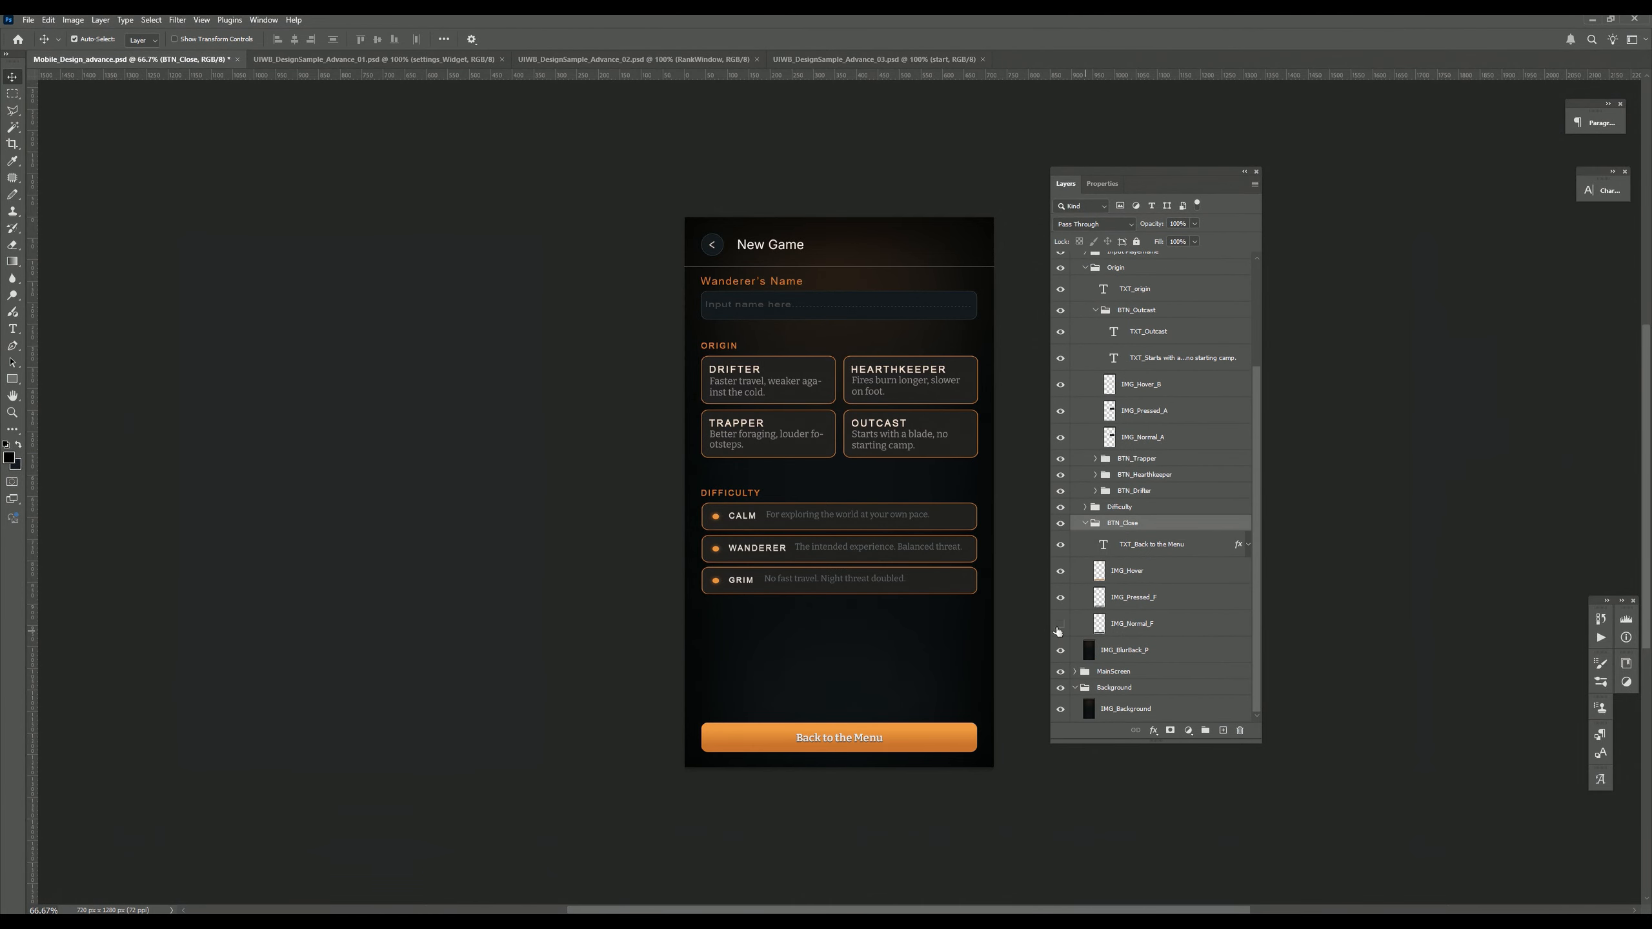
click(1060, 571)
click(1060, 571)
Step: Expand the Difficulty and BTN_Calm groups and preview the IMG_Hover_D state by toggling its visibility
click(1084, 508)
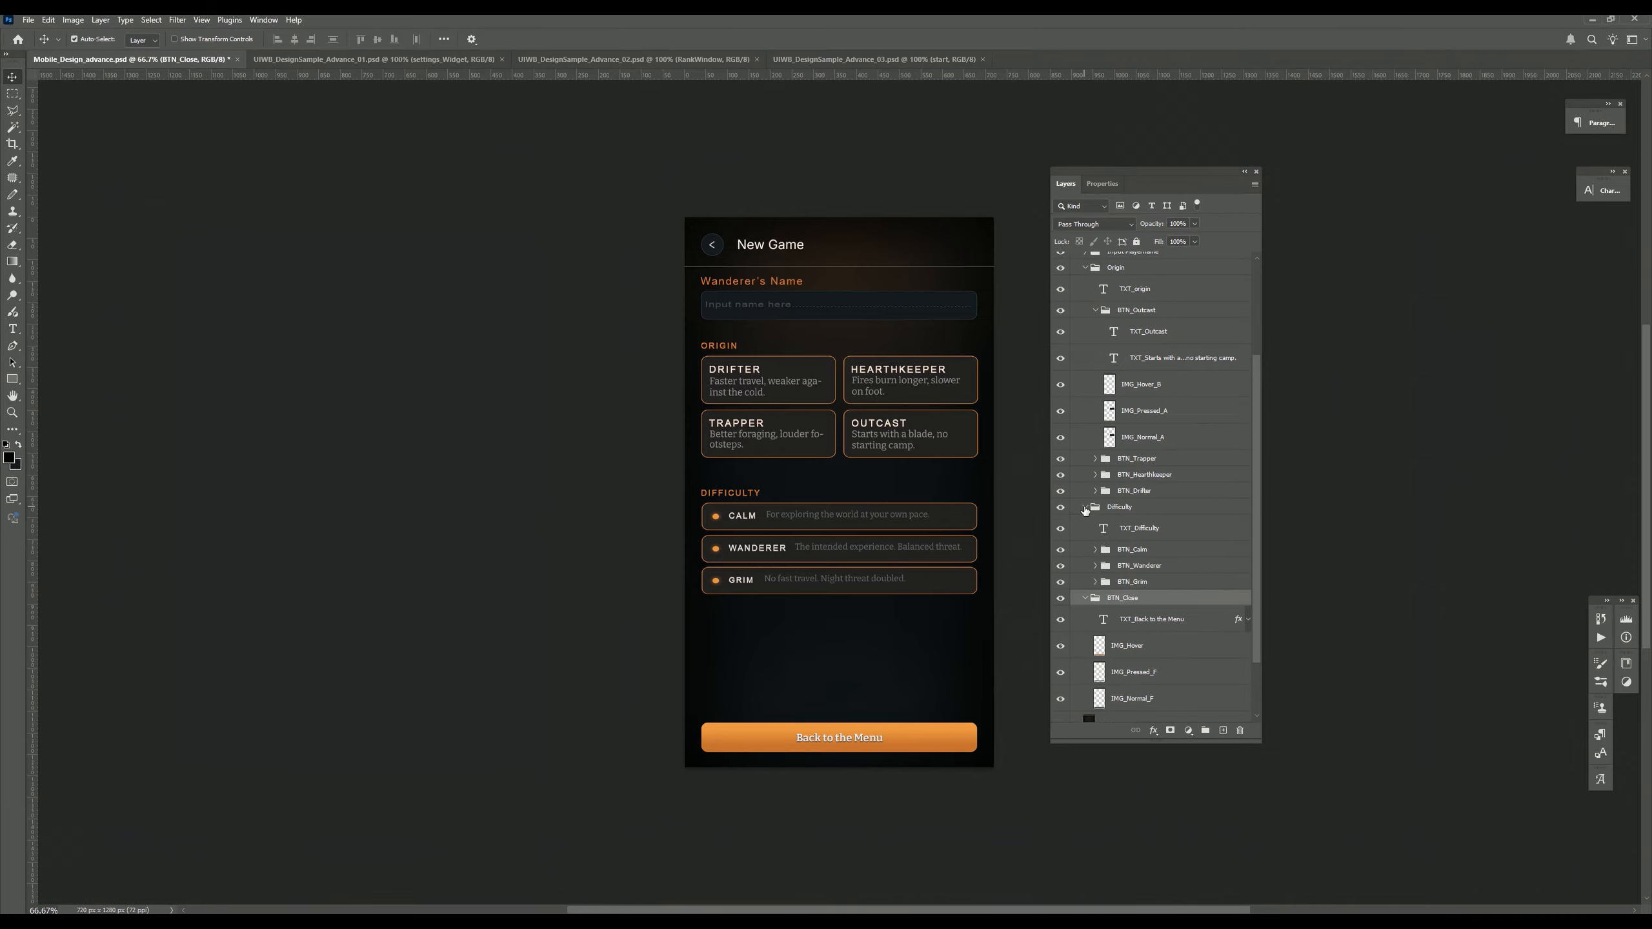
click(1095, 549)
scroll(1111, 565, down, 2)
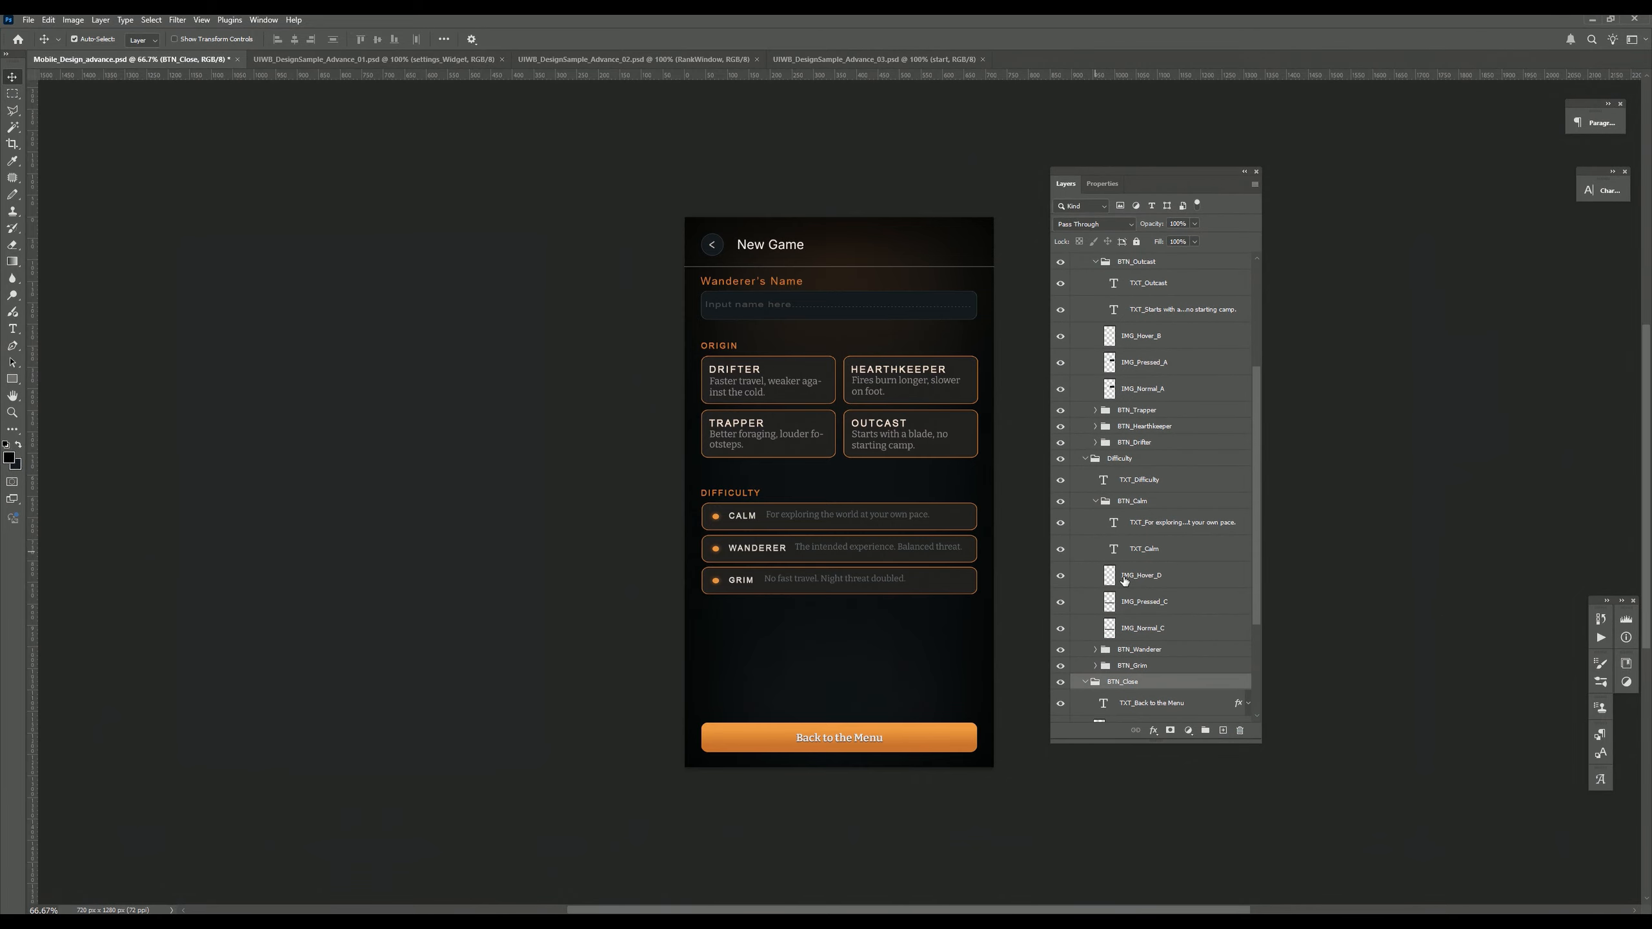
click(1061, 575)
click(1061, 575)
click(1060, 575)
click(1061, 576)
Step: Run the UI_Widget_Builder__PhotoshopExporter.jsx script again on the mobile design
click(28, 20)
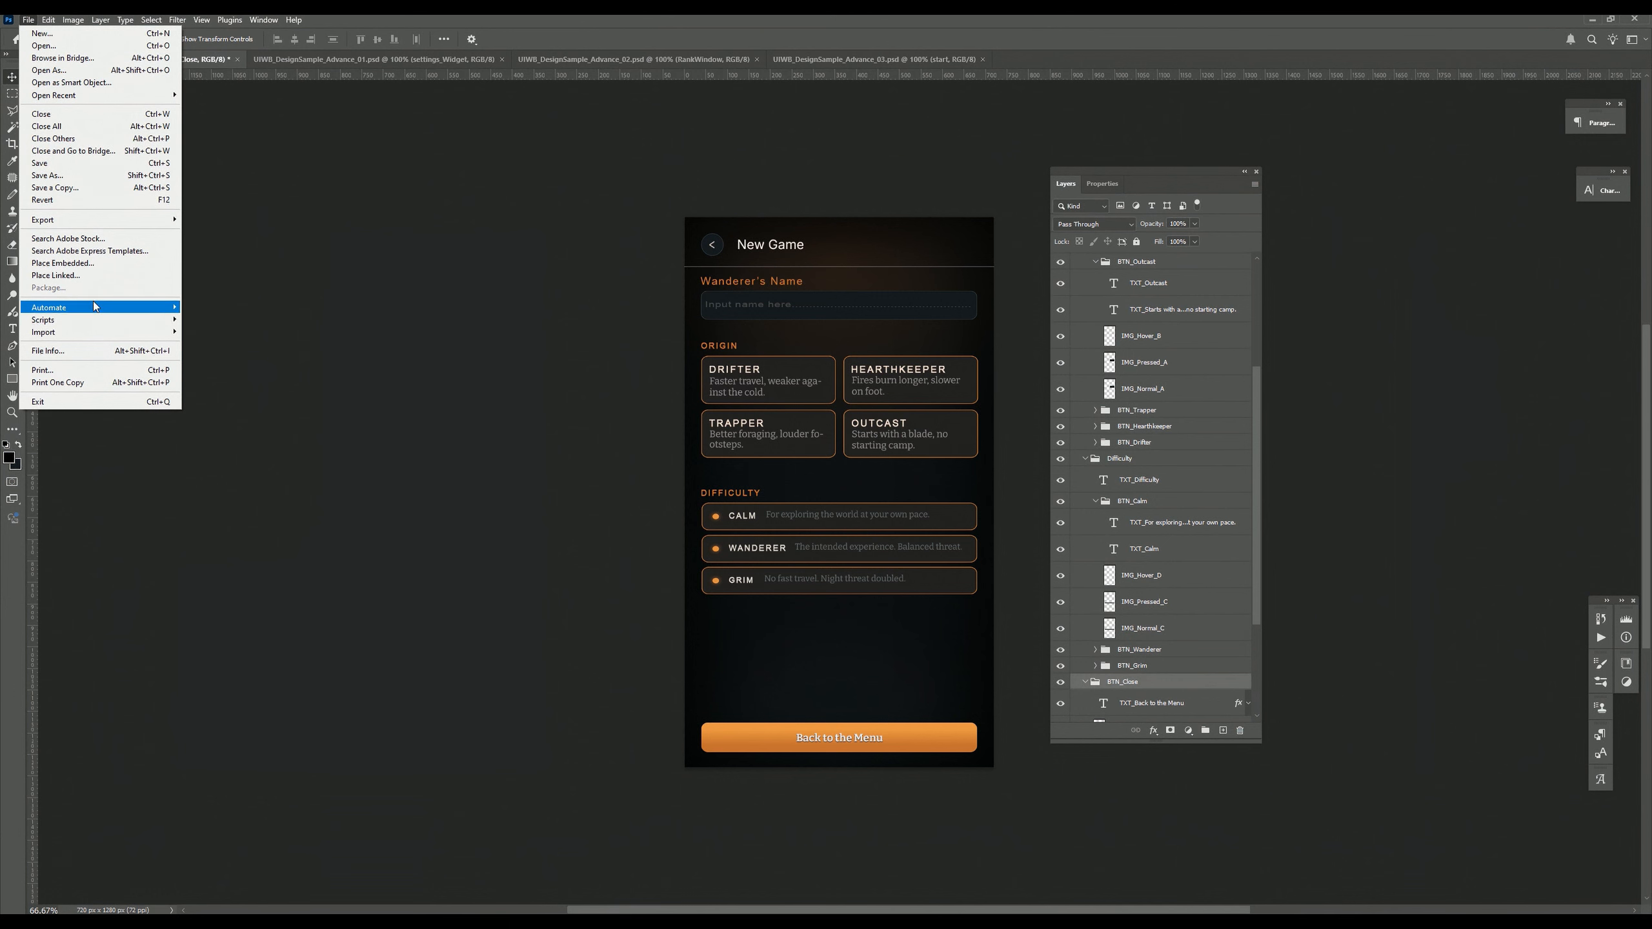
mouse_move(94, 307)
click(234, 454)
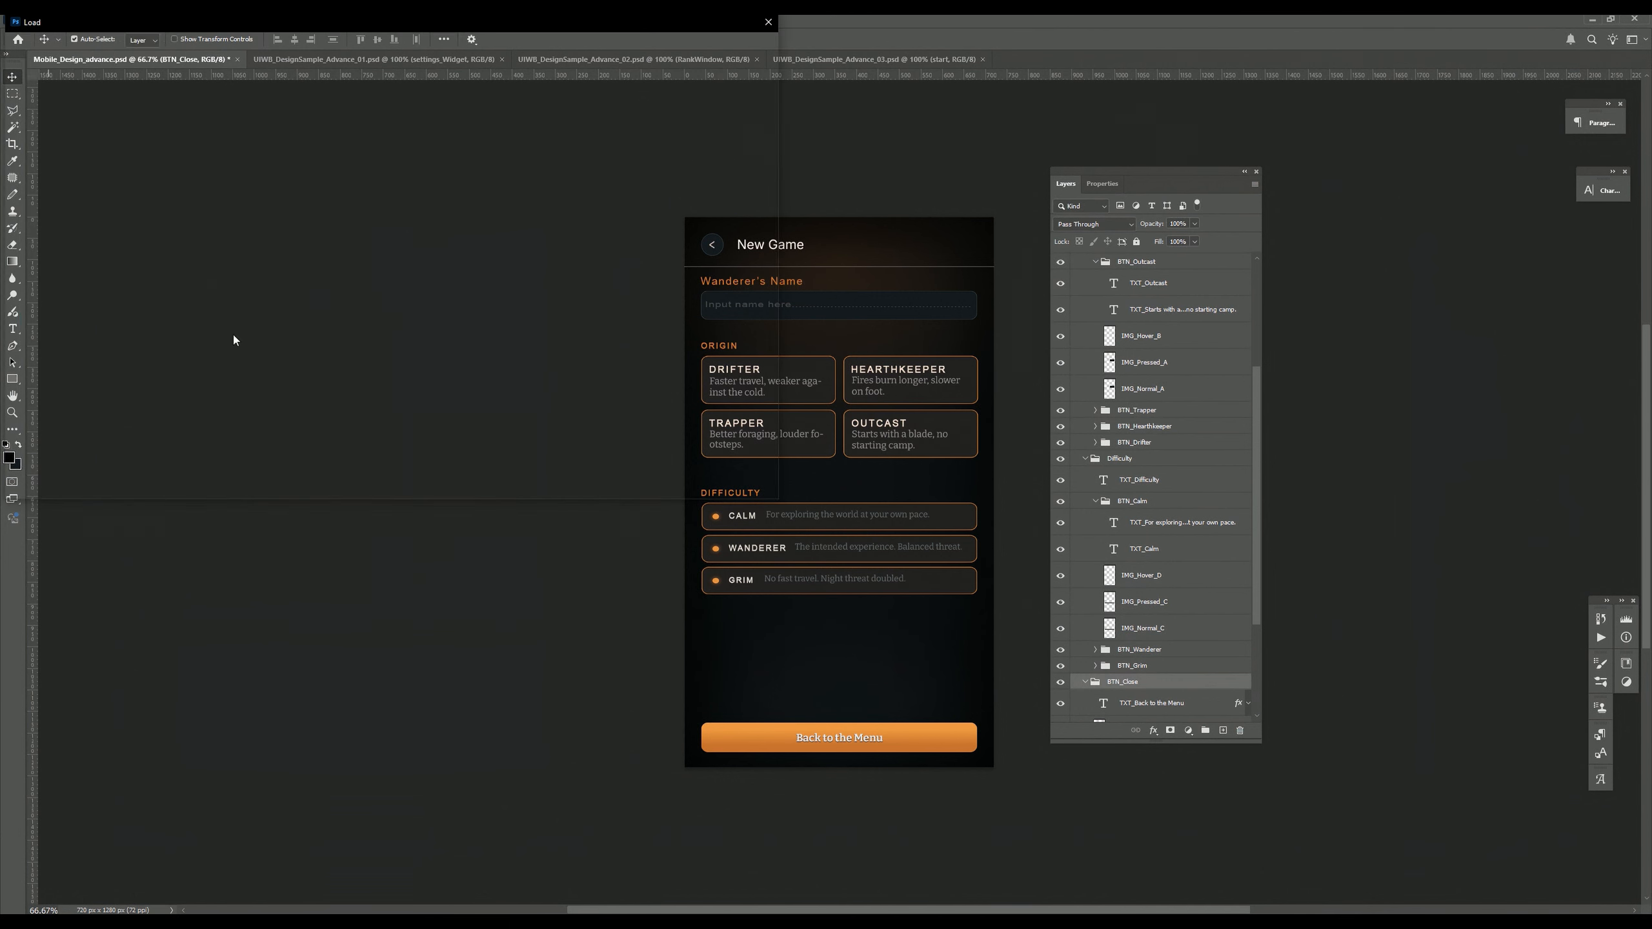
click(175, 107)
click(681, 483)
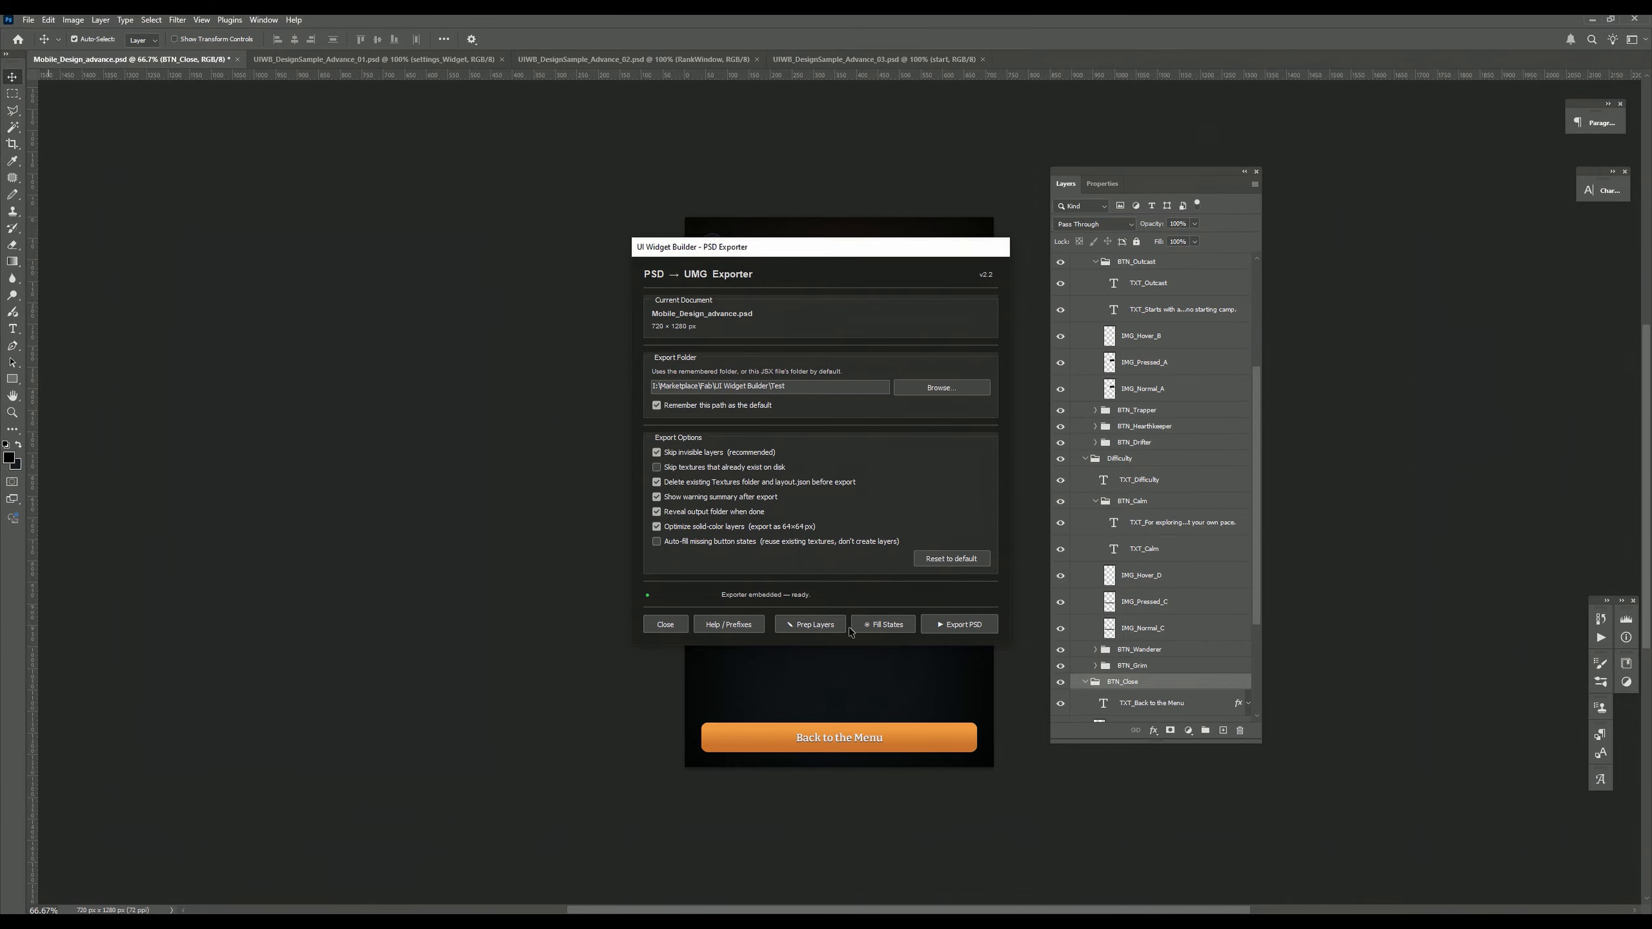
Step: Review the button groups with missing states and their source layer choices in Fill States, and cancel without filling
click(895, 624)
mouse_move(911, 191)
mouse_down()
mouse_move(854, 168)
mouse_move(939, 188)
mouse_up()
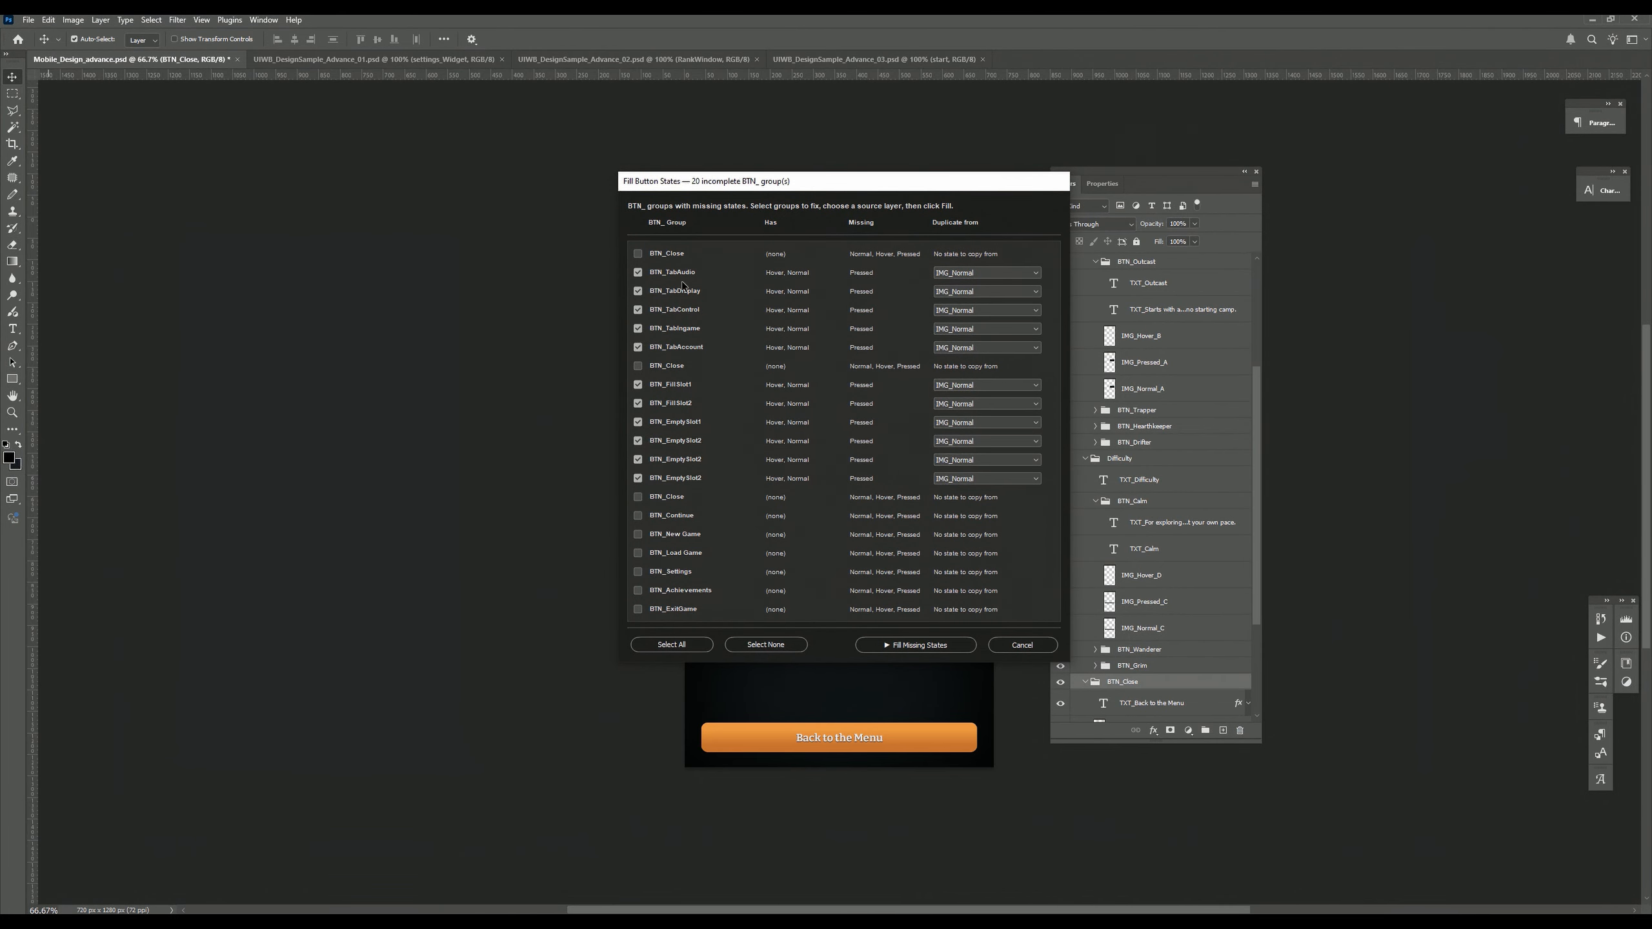
click(1026, 311)
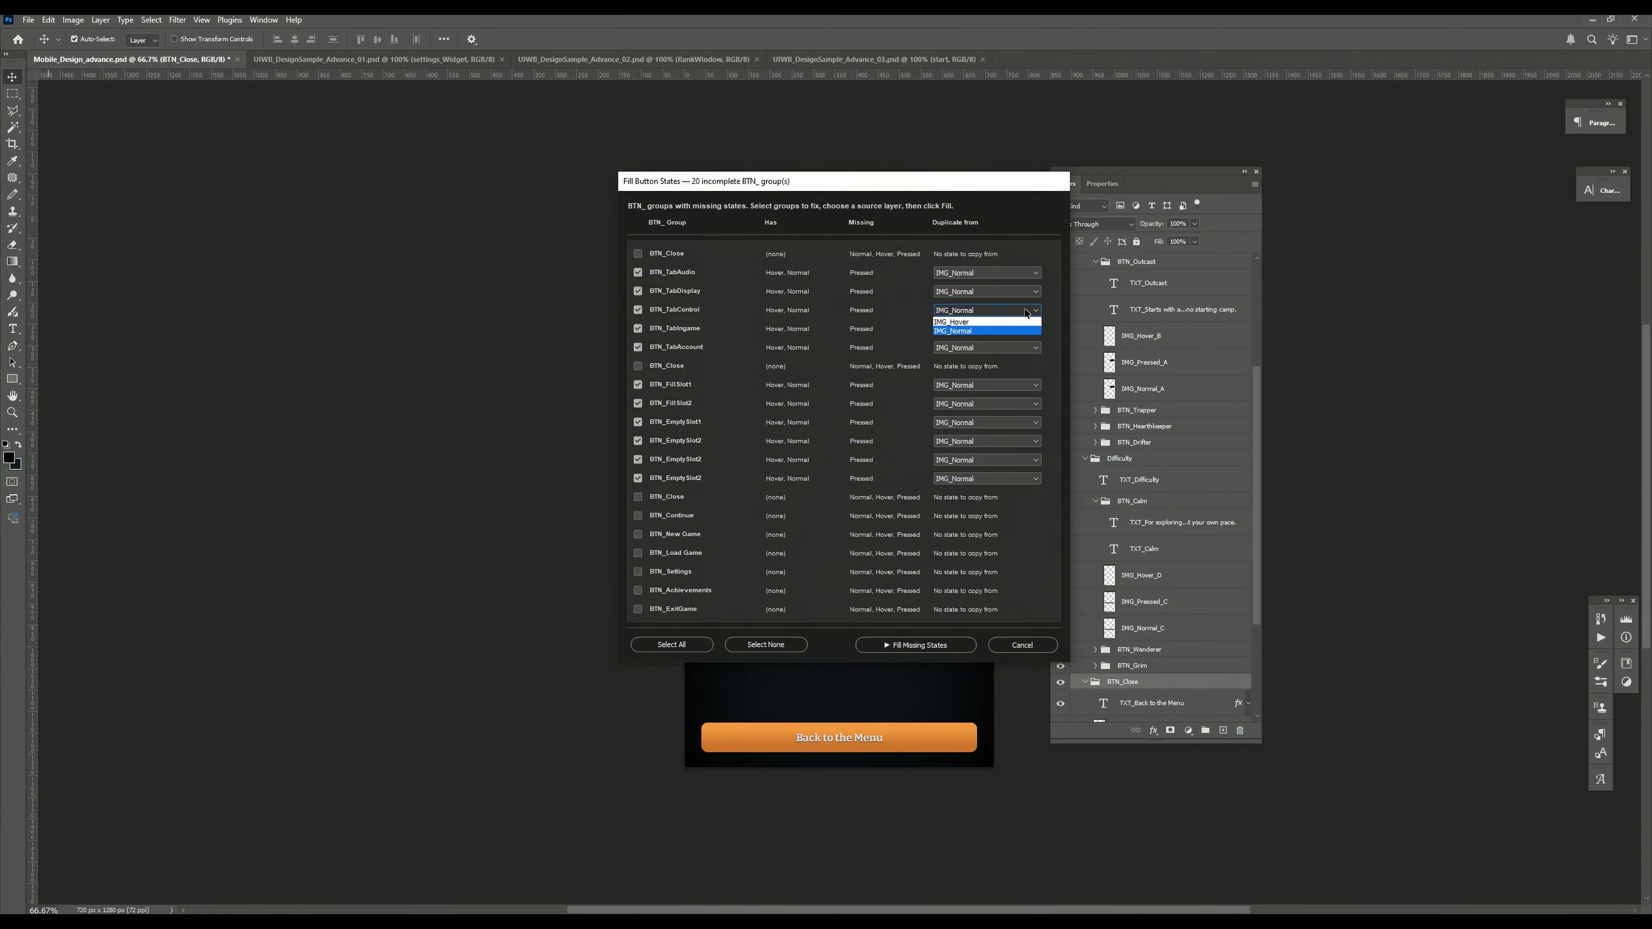
click(1025, 311)
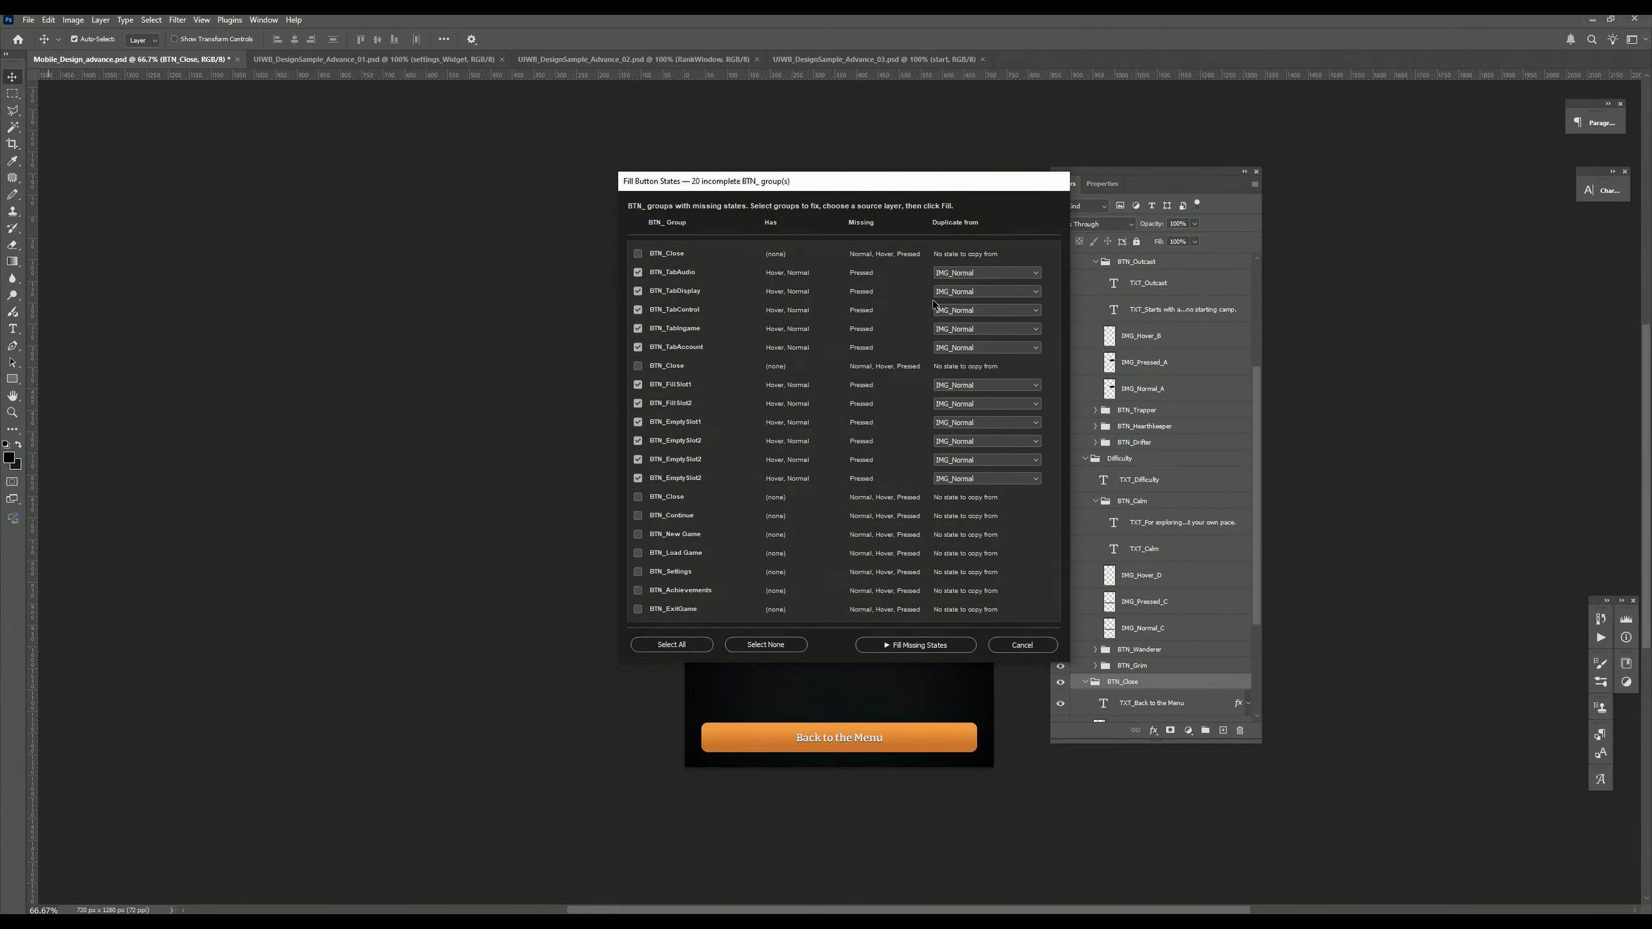
click(1033, 644)
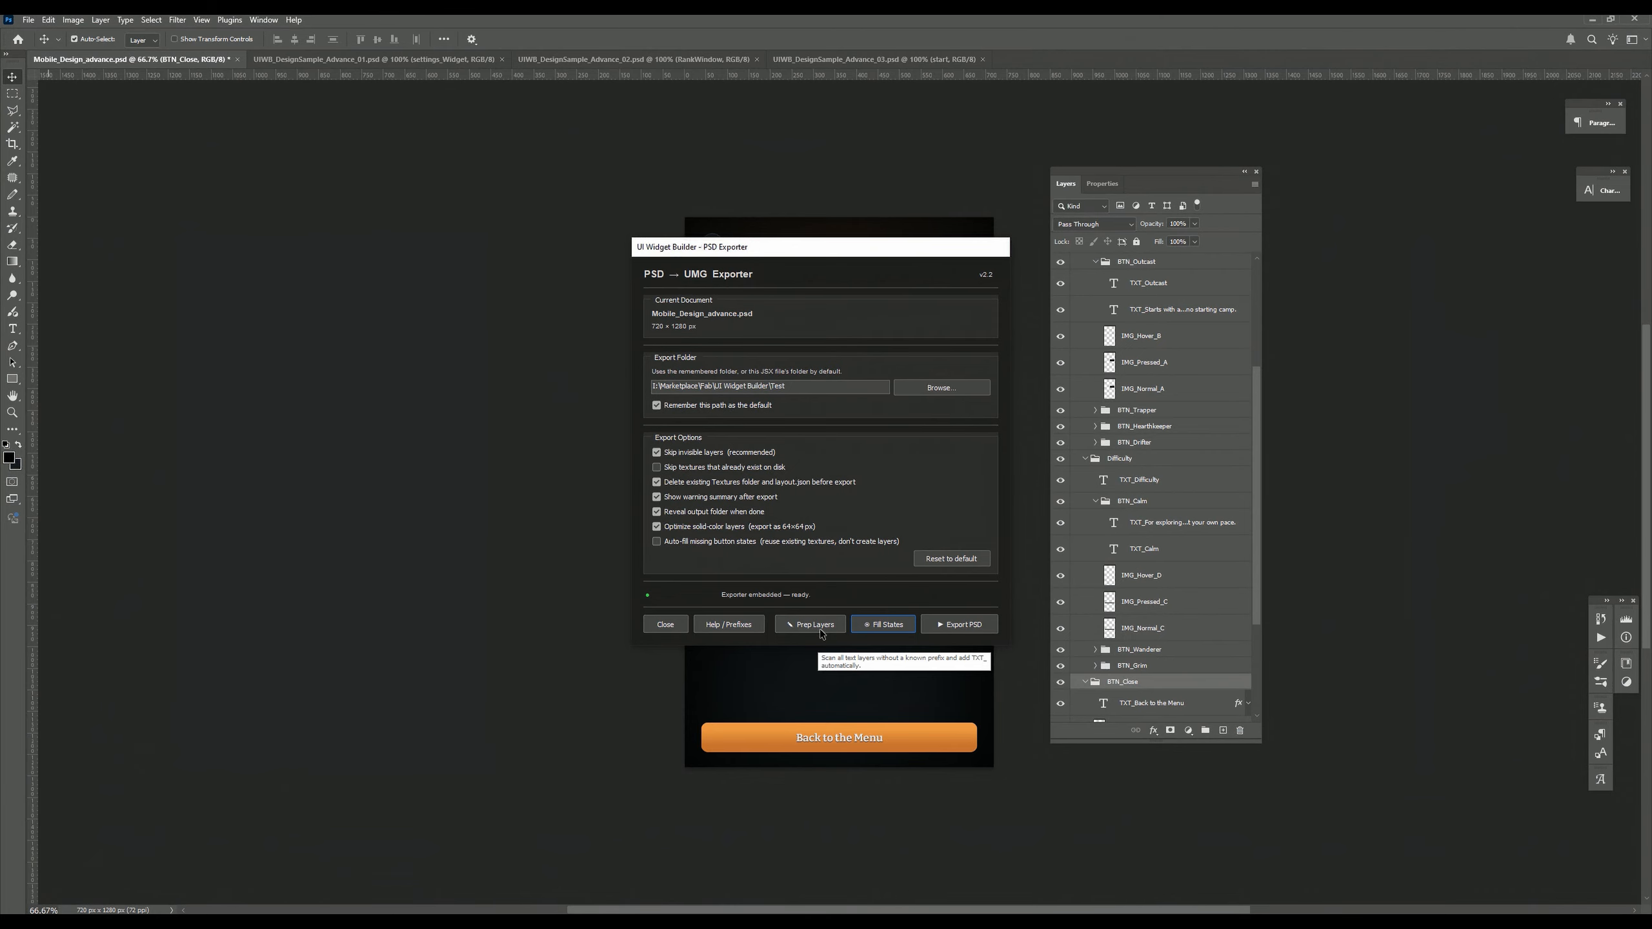
Step: Scan the design for unprefixed layers with Prep Layers and close the PSD Exporter
click(923, 522)
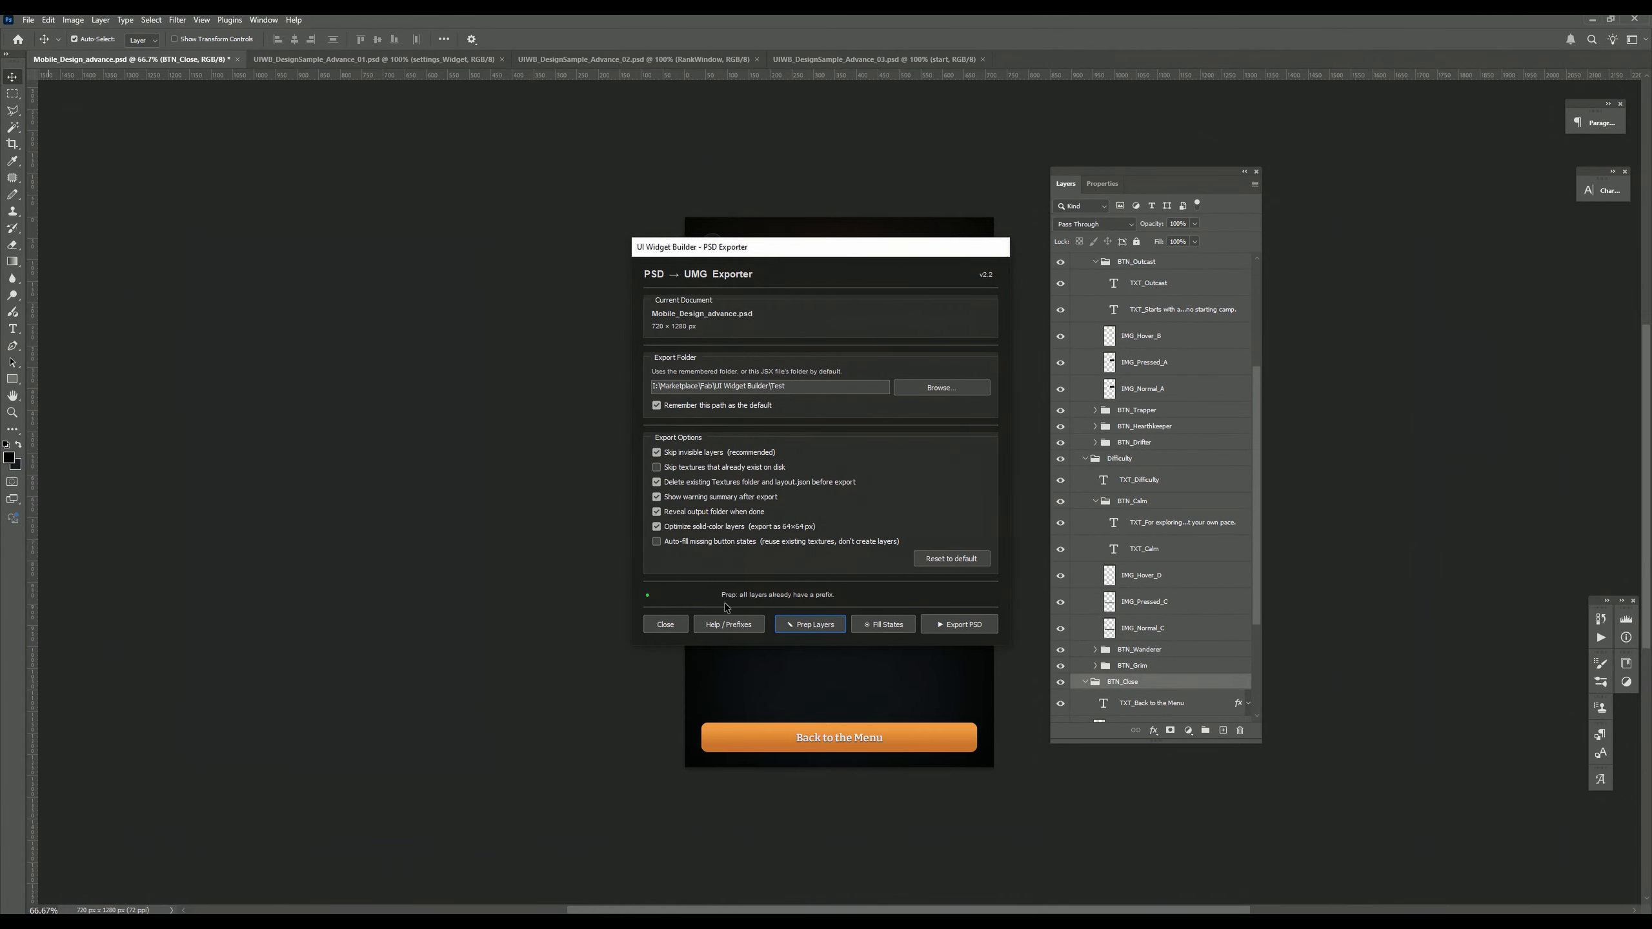
drag(916, 246, 831, 239)
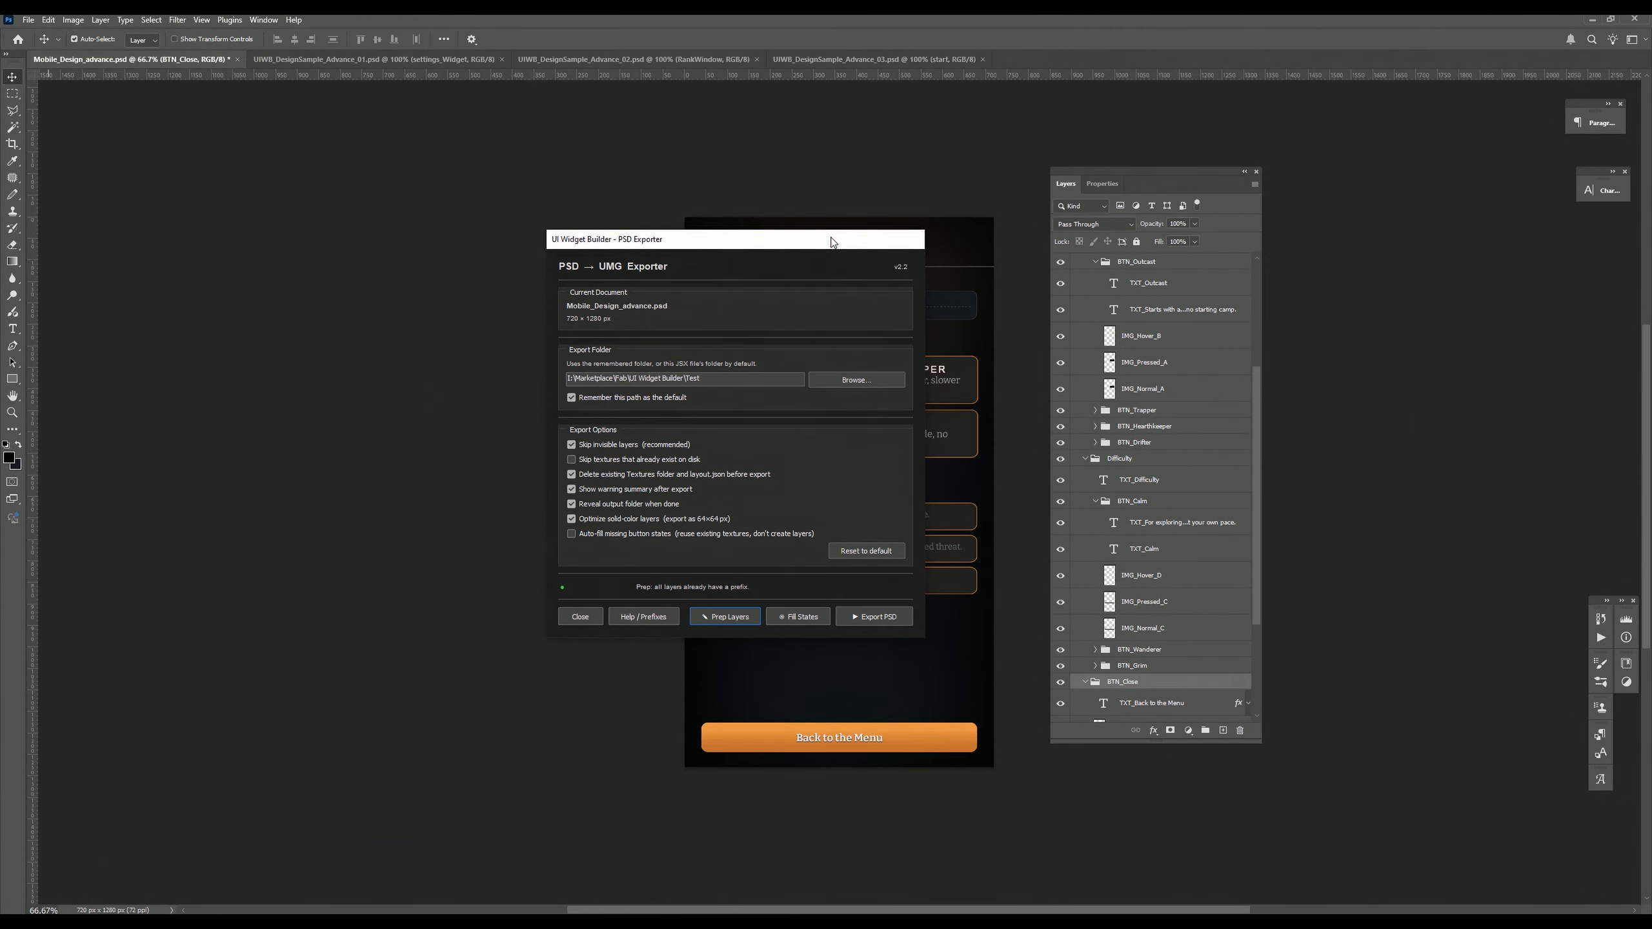
click(581, 616)
Step: Collapse the CAN_NewGame layer group
drag(1256, 430, 1255, 309)
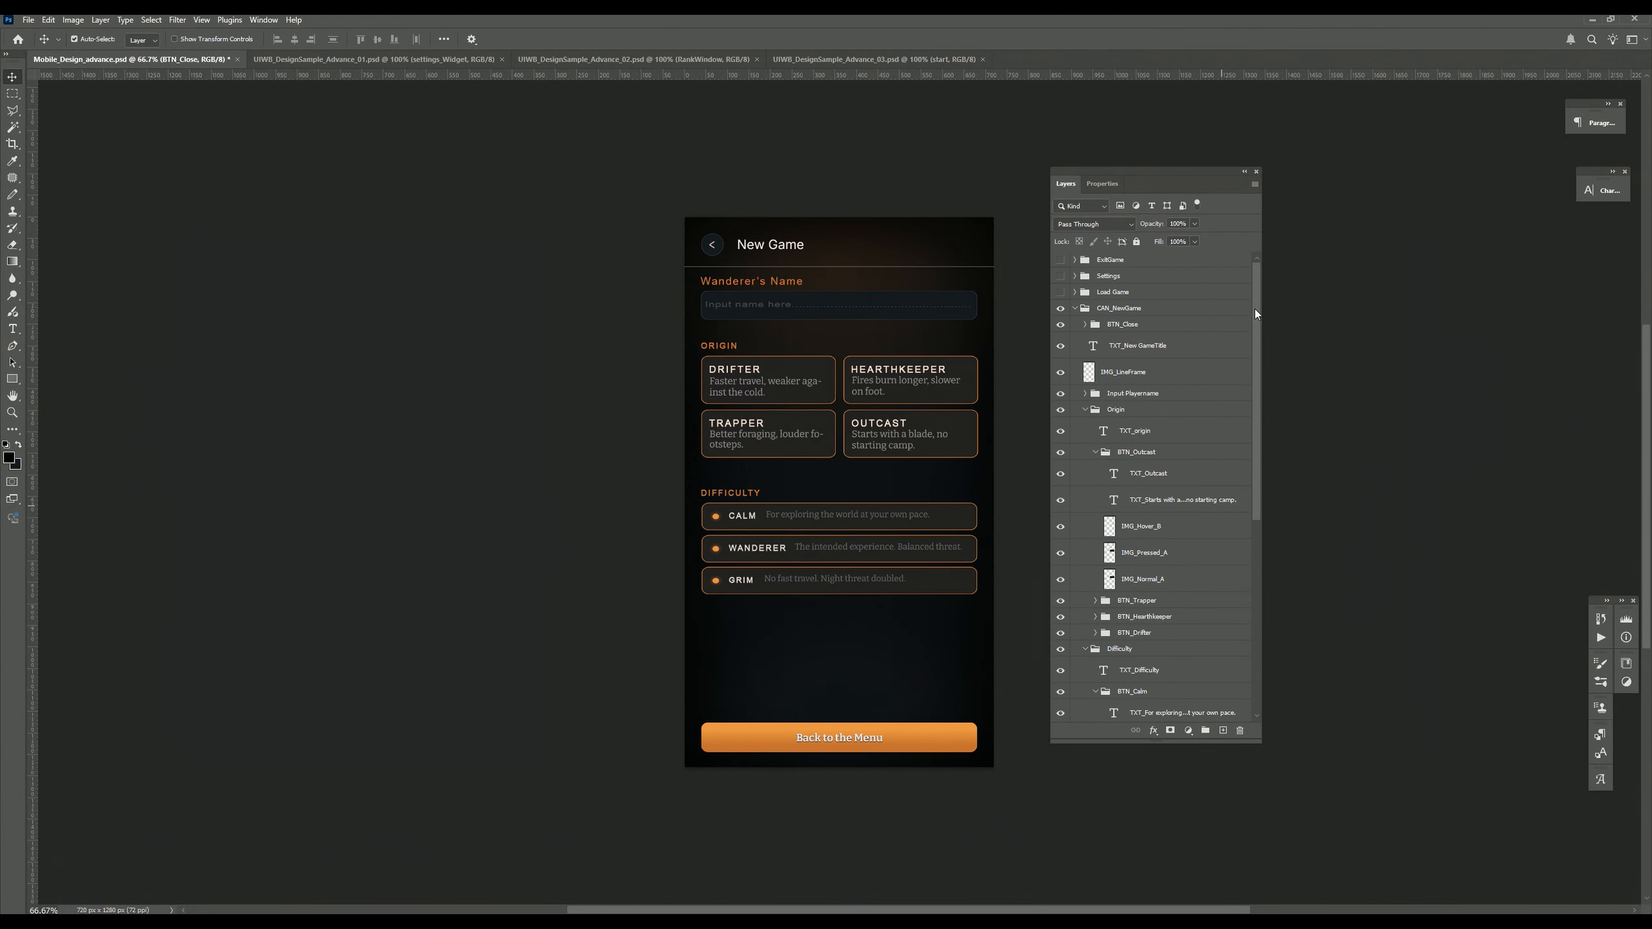
click(1075, 309)
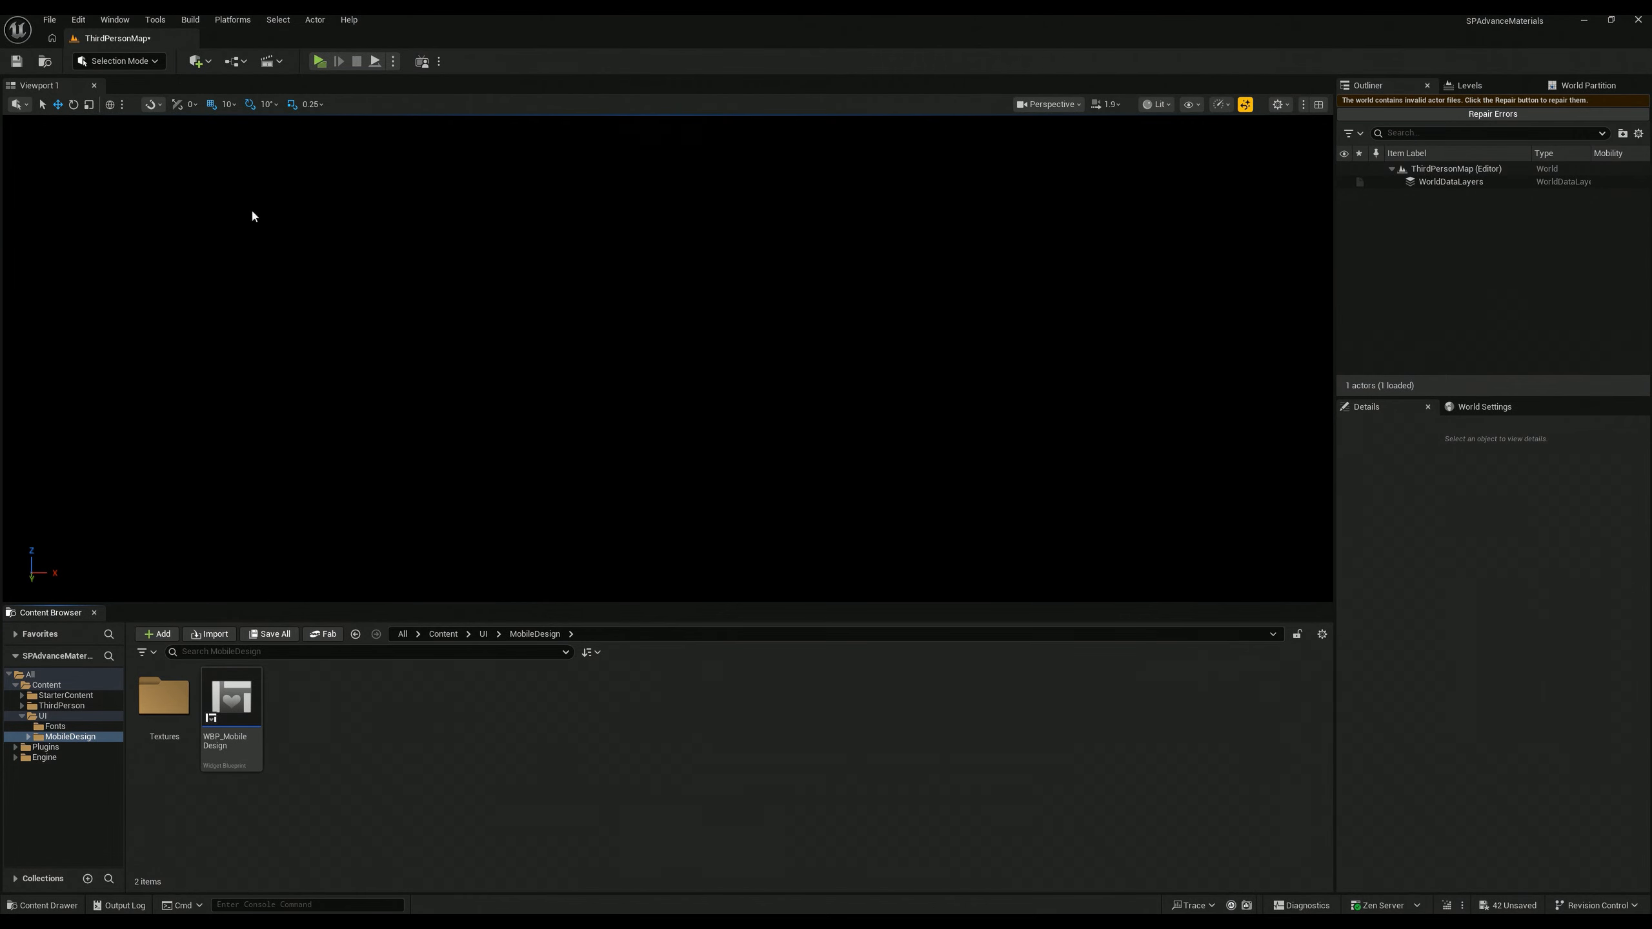
Step: Switch to Unreal Editor, open UI Widget Builder and load the UMobile_Design_advance export folder as its source
click(155, 20)
click(190, 542)
drag(896, 138, 877, 111)
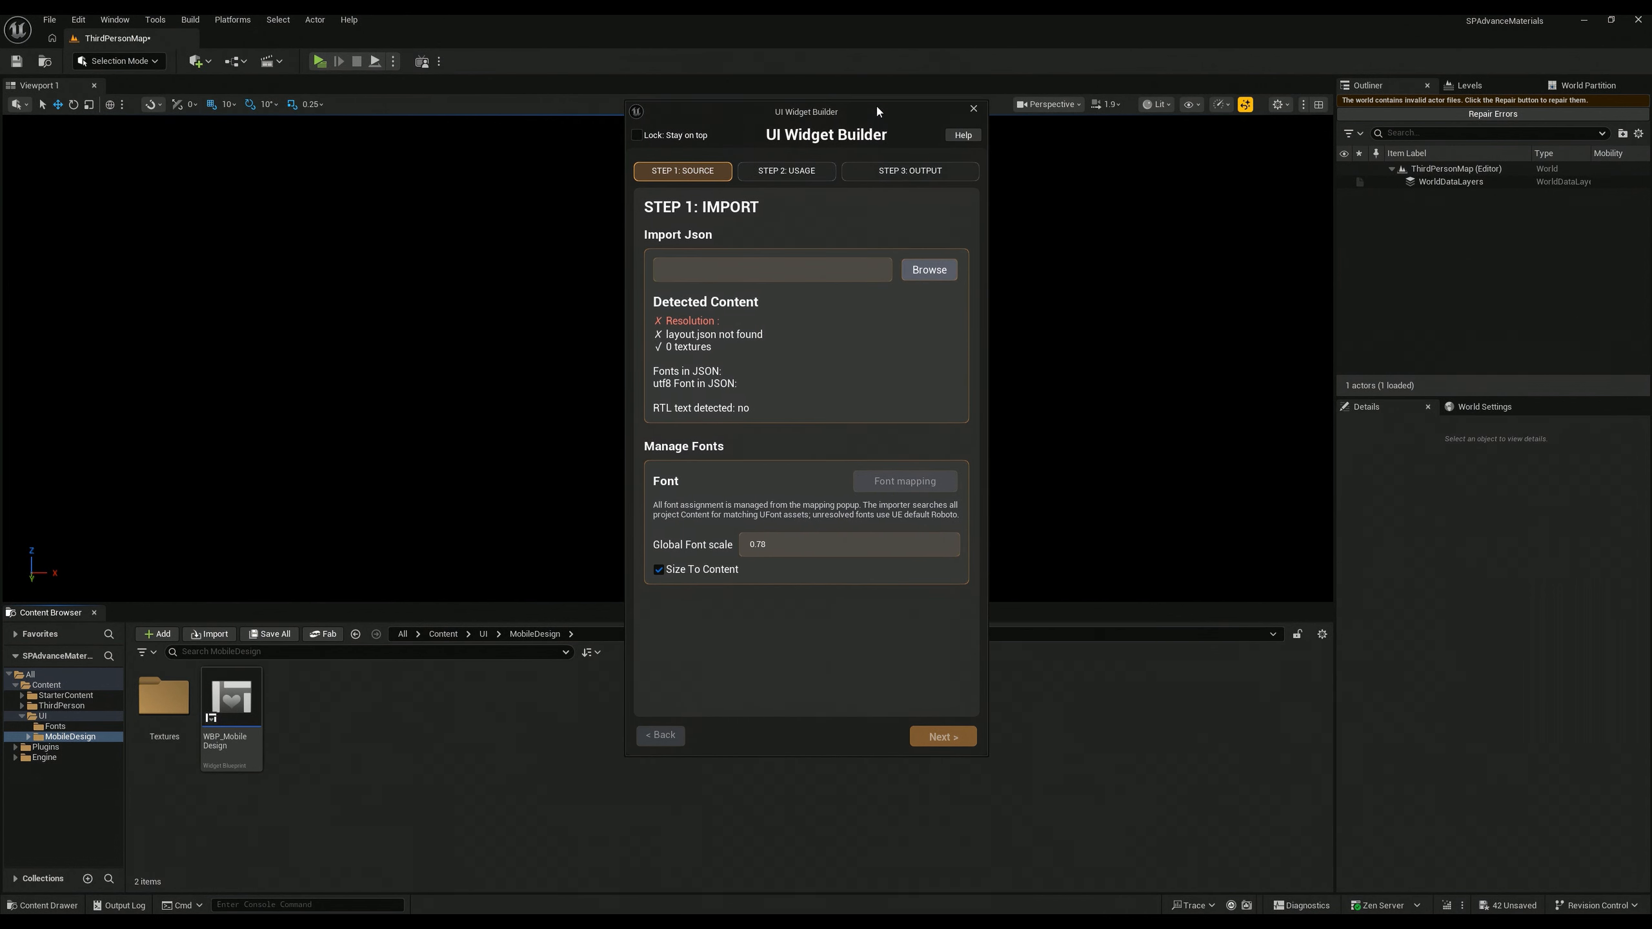
click(938, 276)
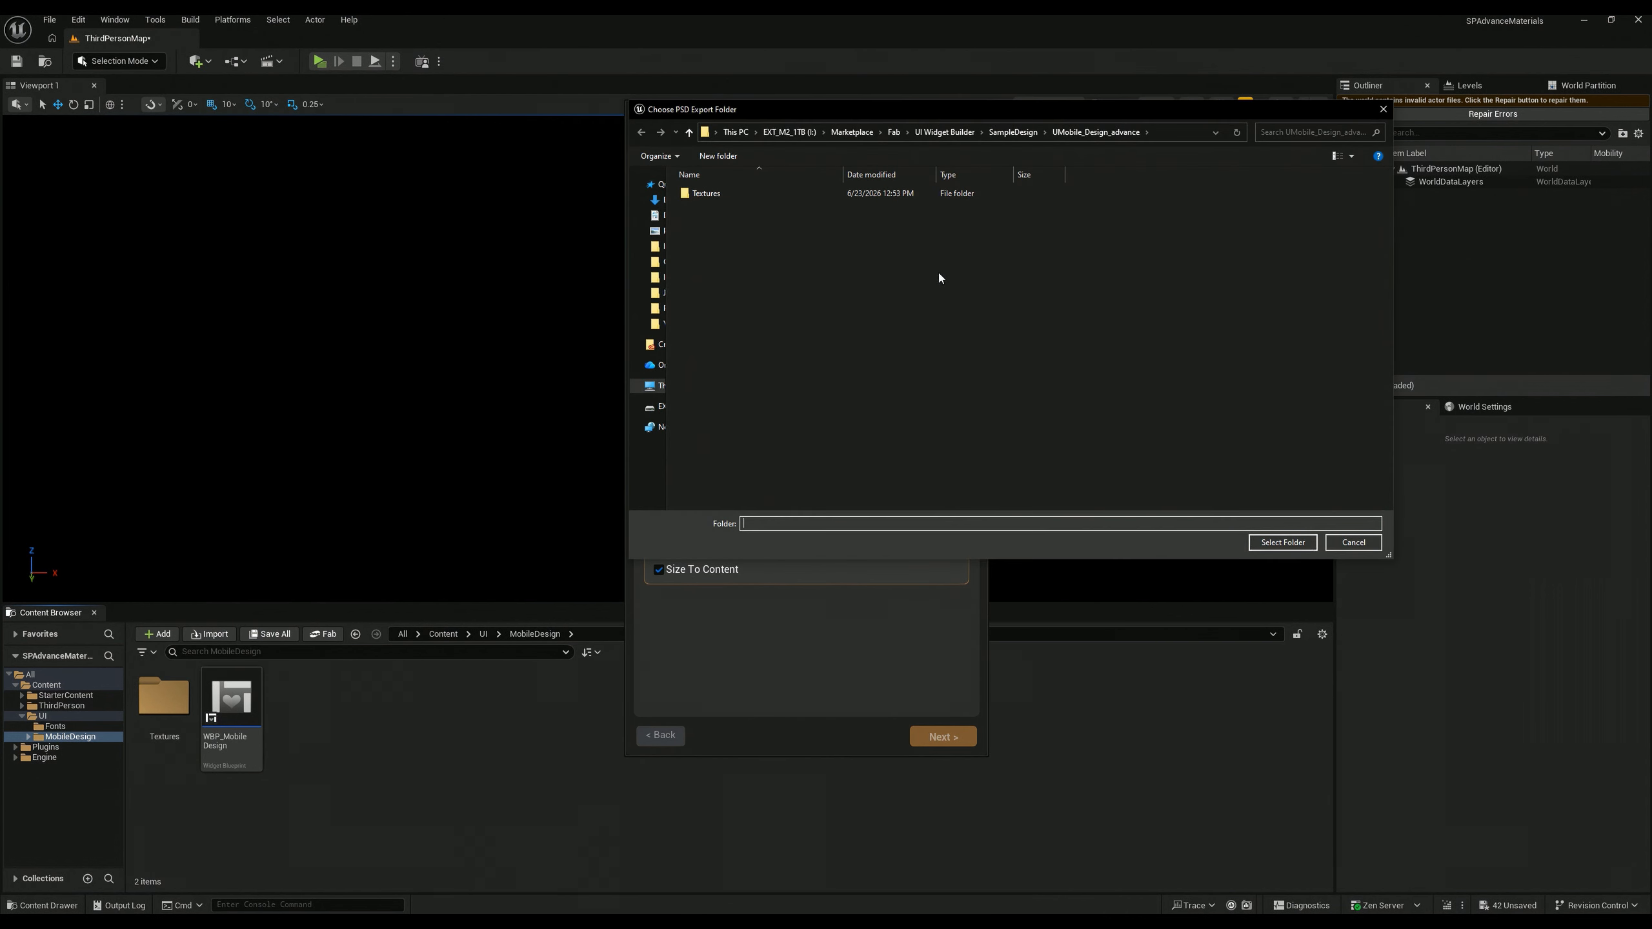
click(1274, 543)
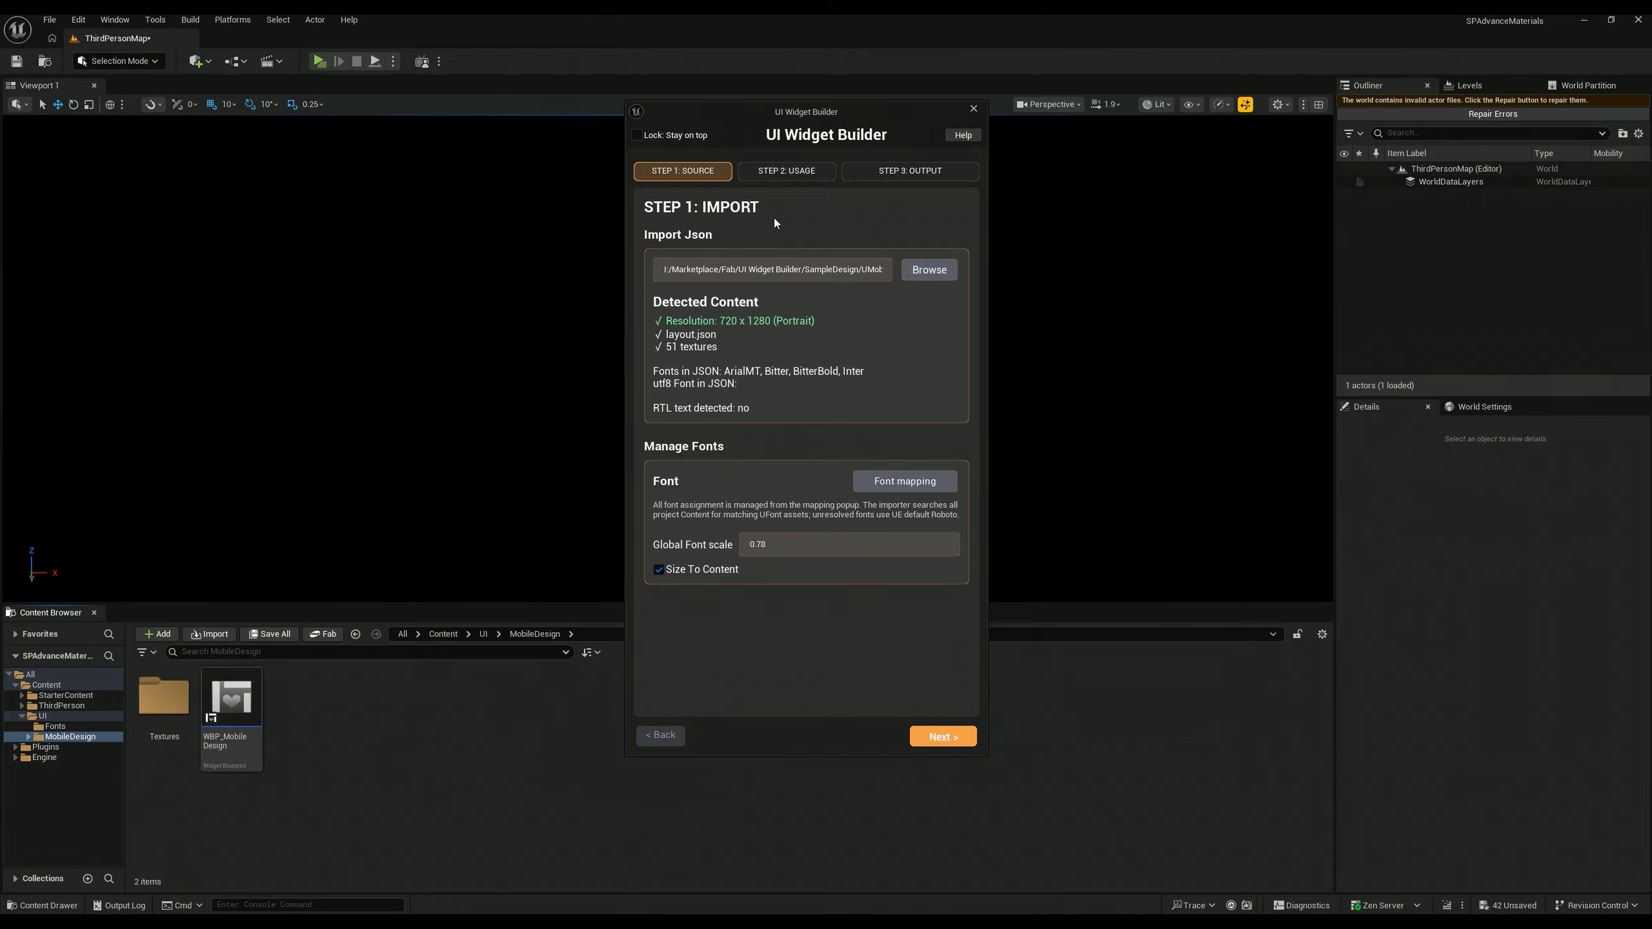
Step: Browse the widget roots in the Usage stage and switch Import Widget off and back on for ExitGame
click(781, 172)
click(958, 315)
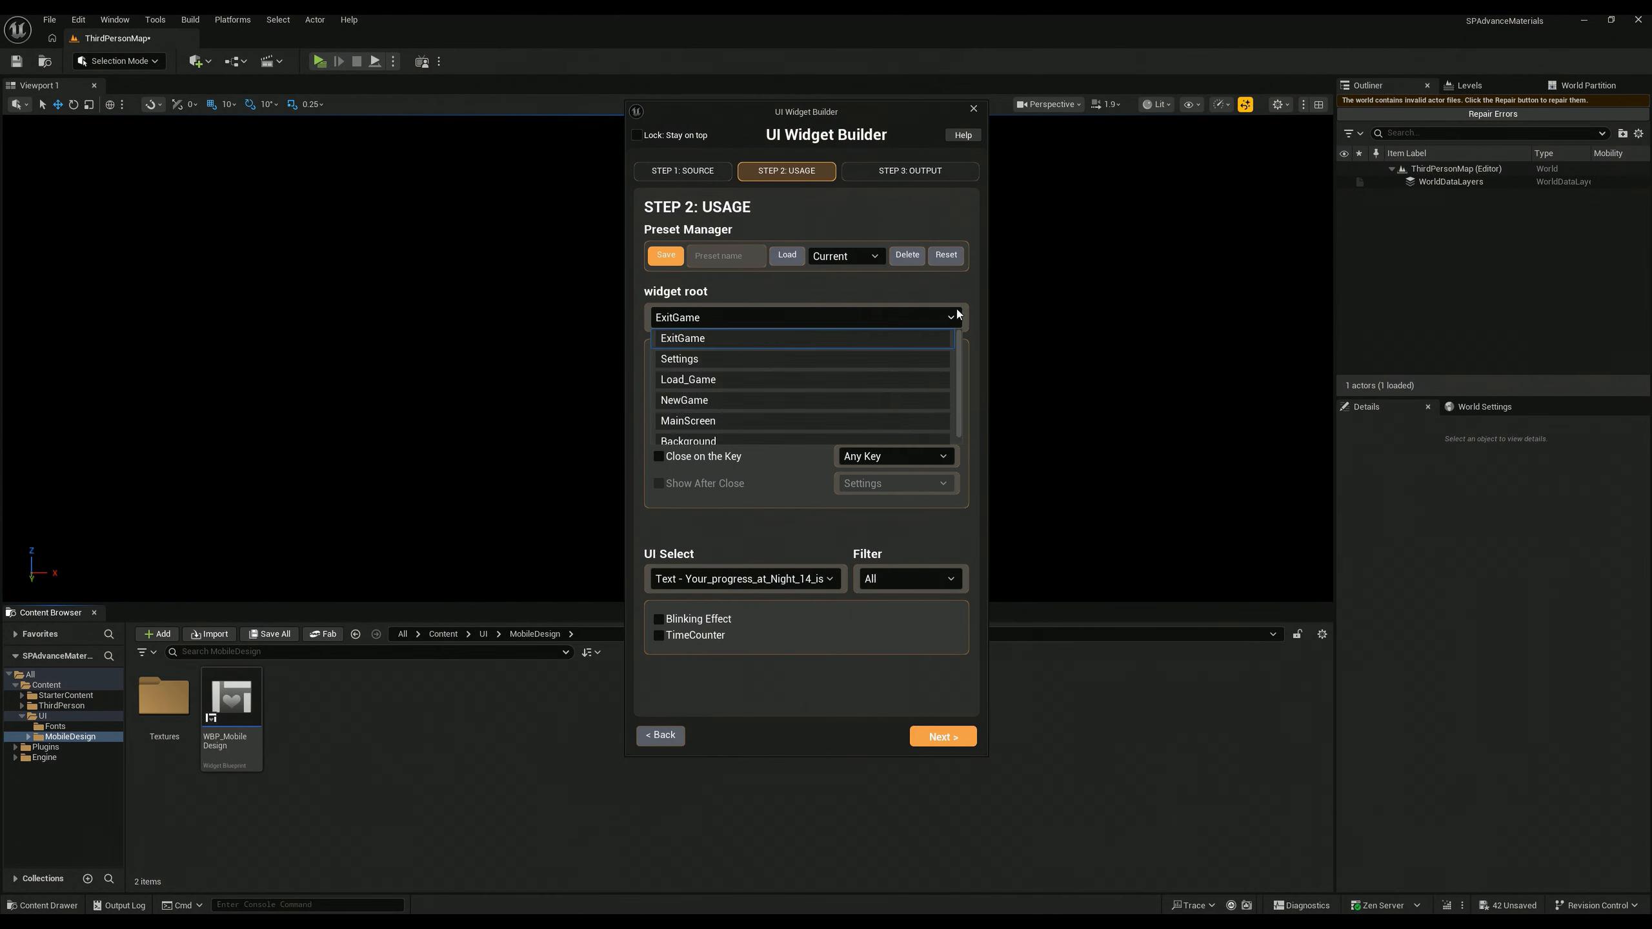
click(690, 383)
click(703, 318)
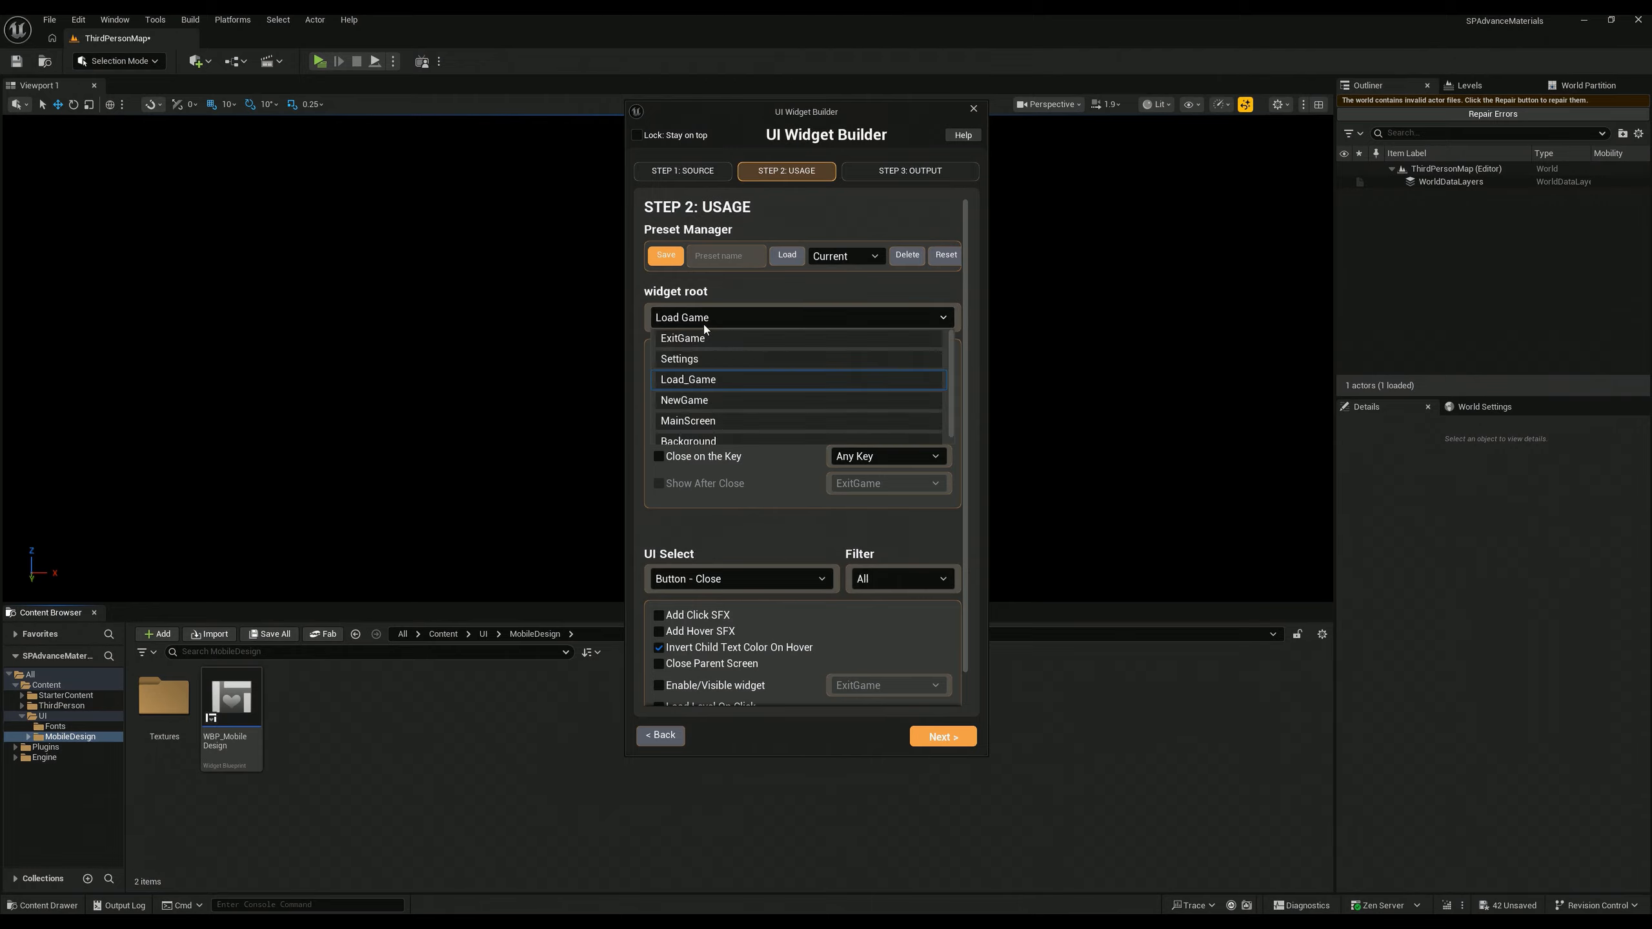
click(705, 341)
click(659, 355)
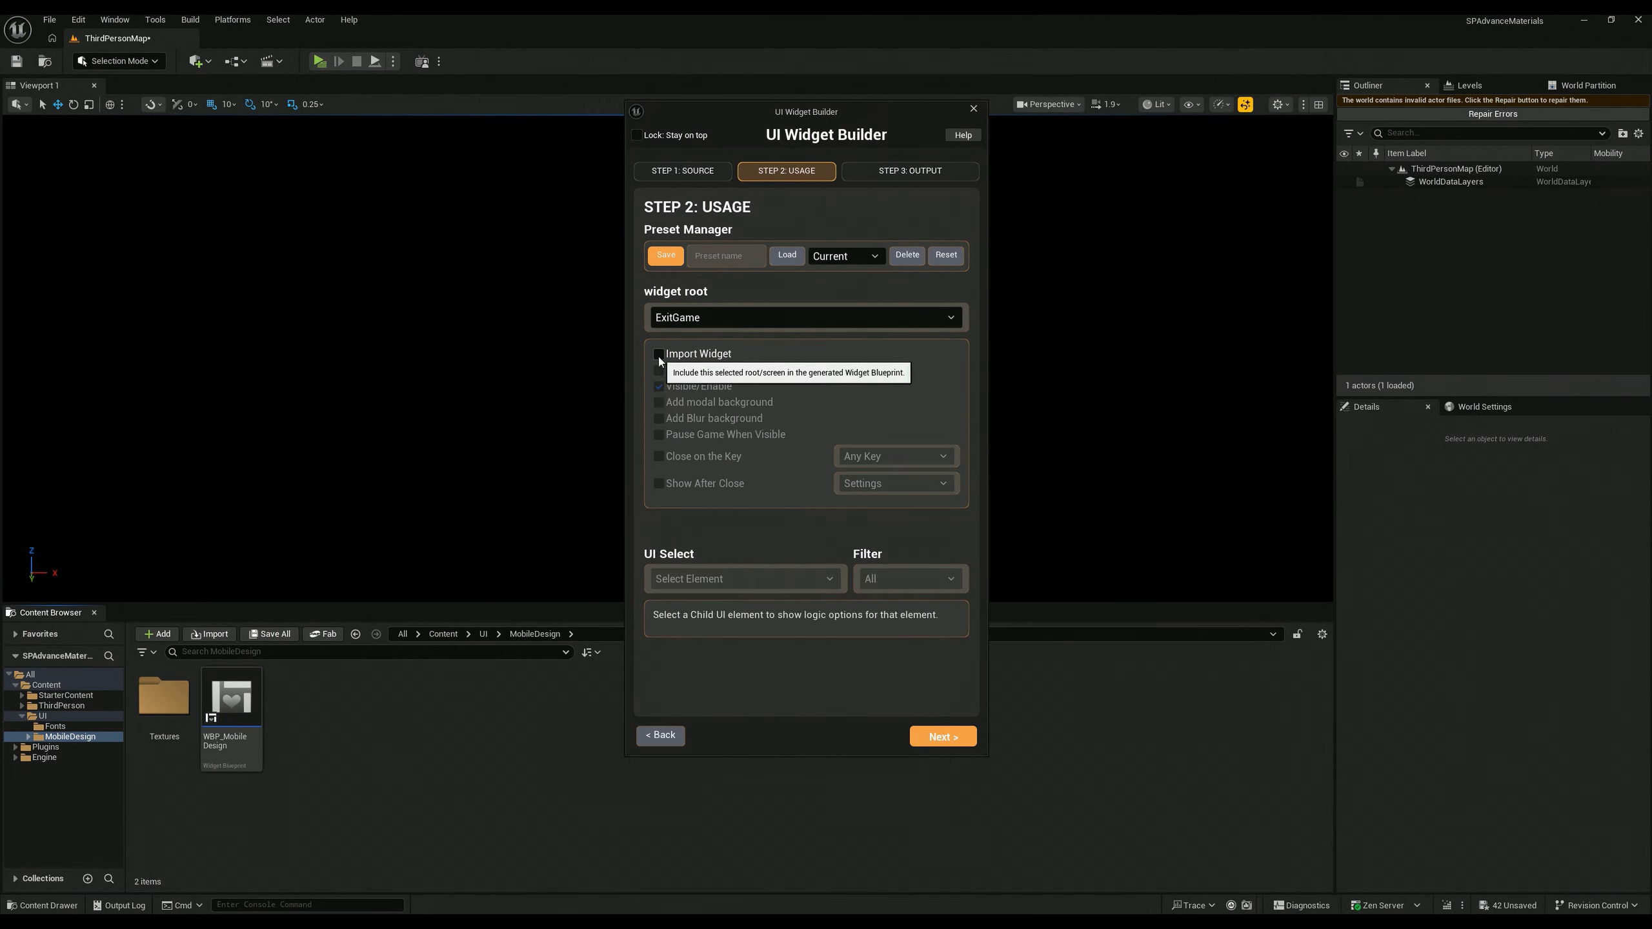
click(659, 355)
Step: Select the Settings widget root and switch its Import Widget option off and back on
click(686, 319)
click(661, 360)
click(659, 356)
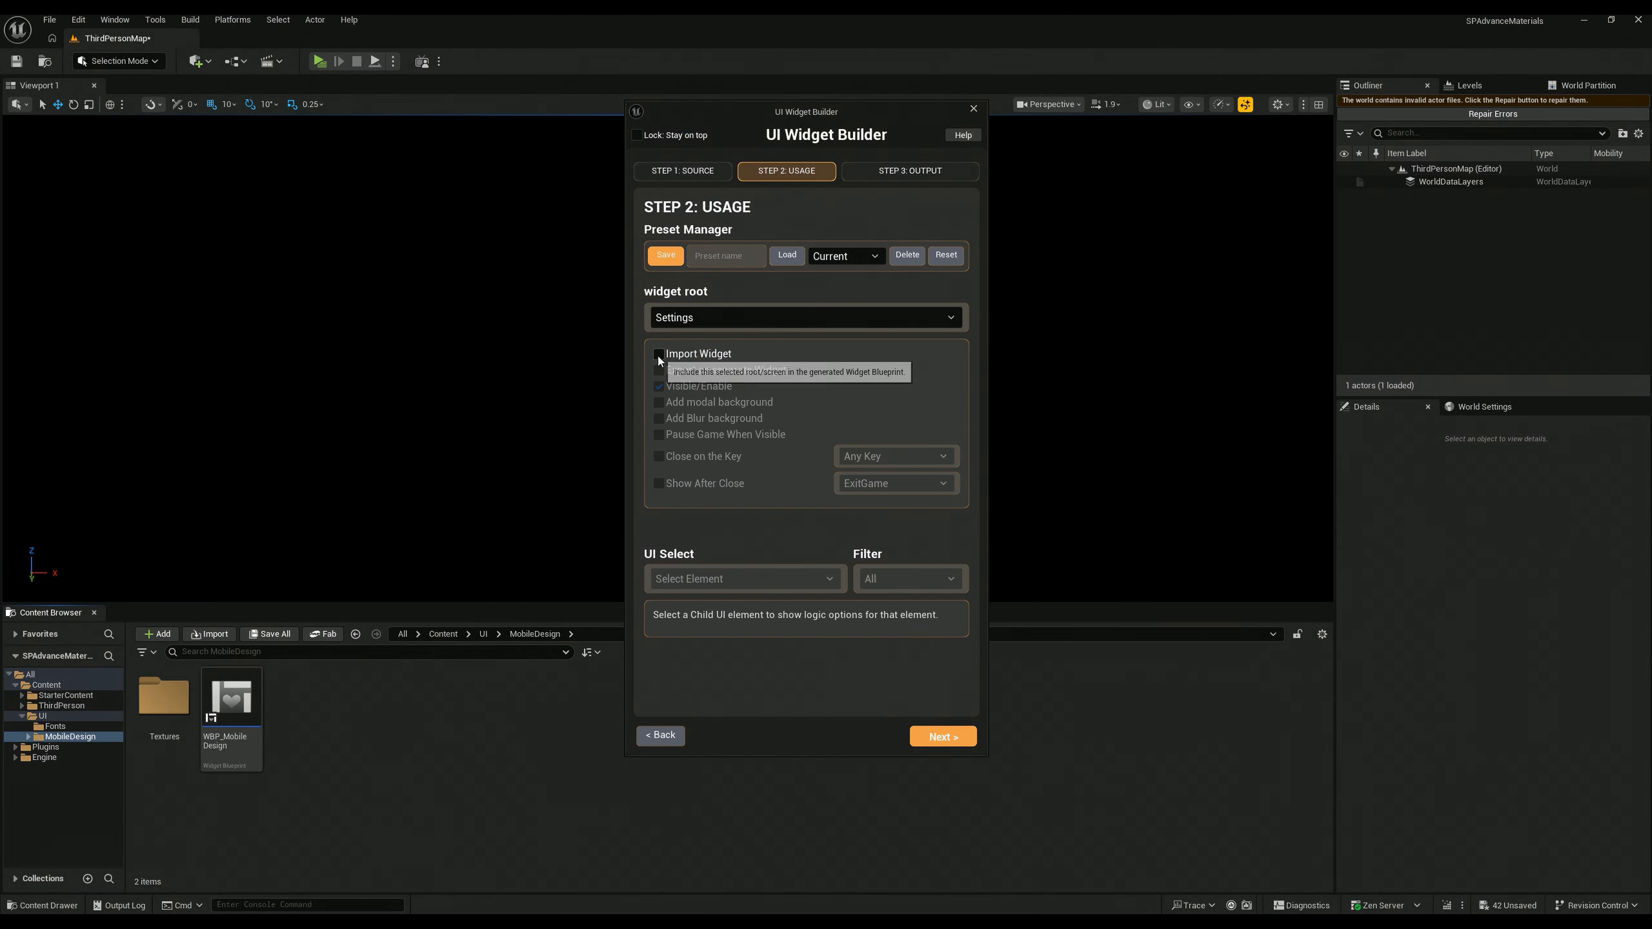
click(659, 355)
Step: Select the Load_Game widget root and check the main widget package name in the Output stage
click(709, 317)
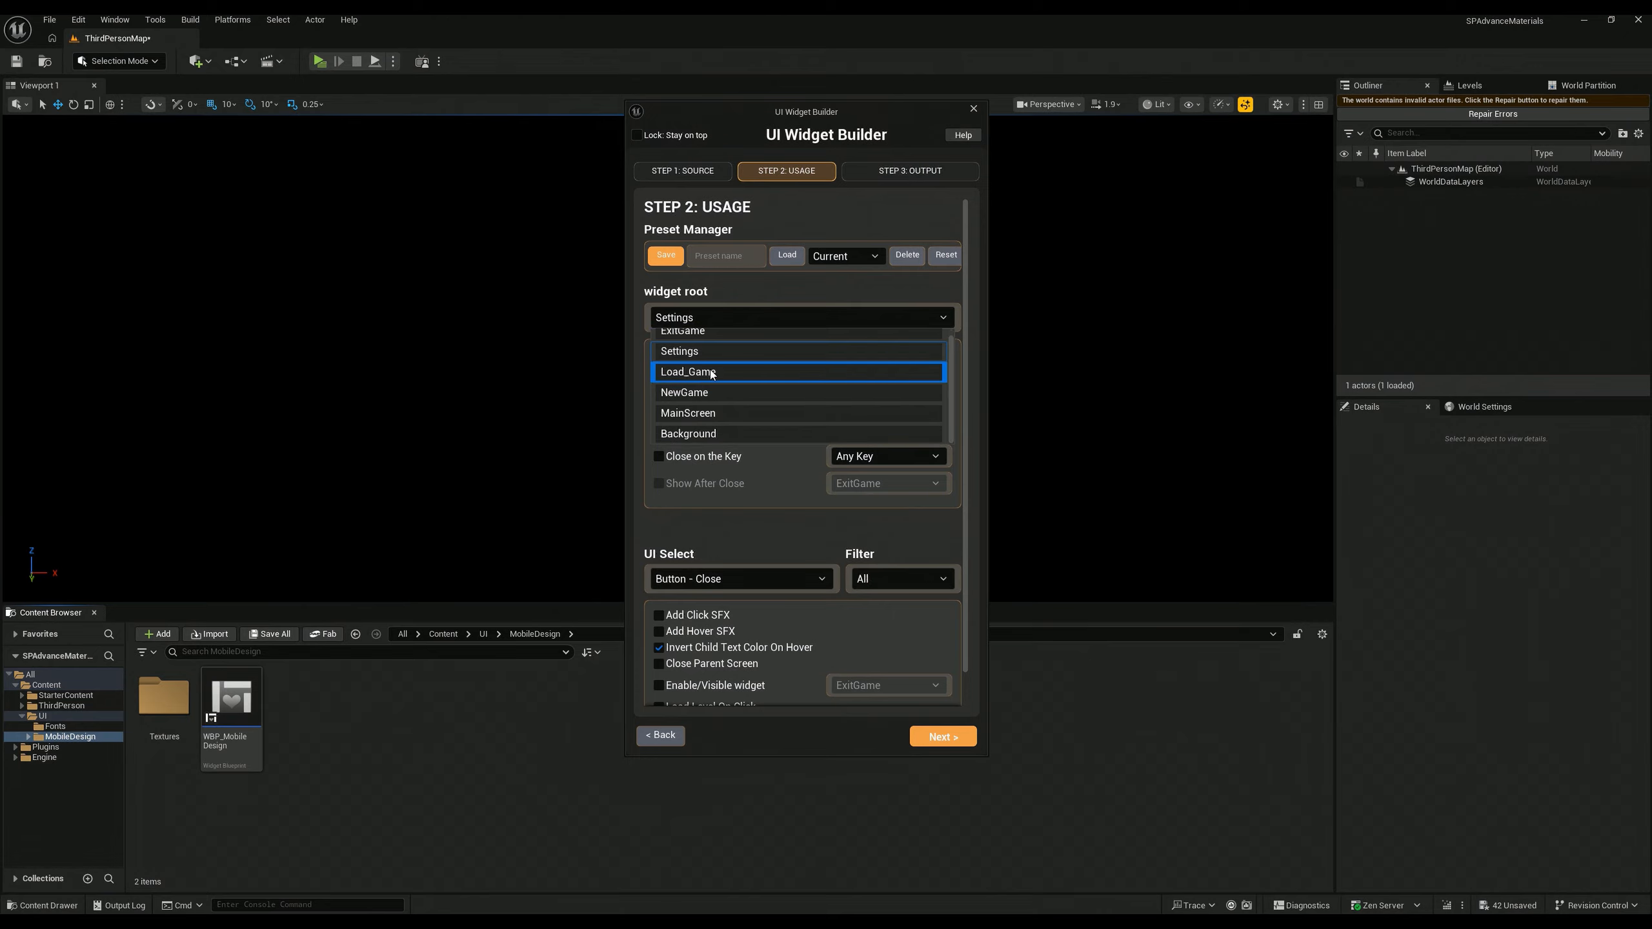
click(748, 372)
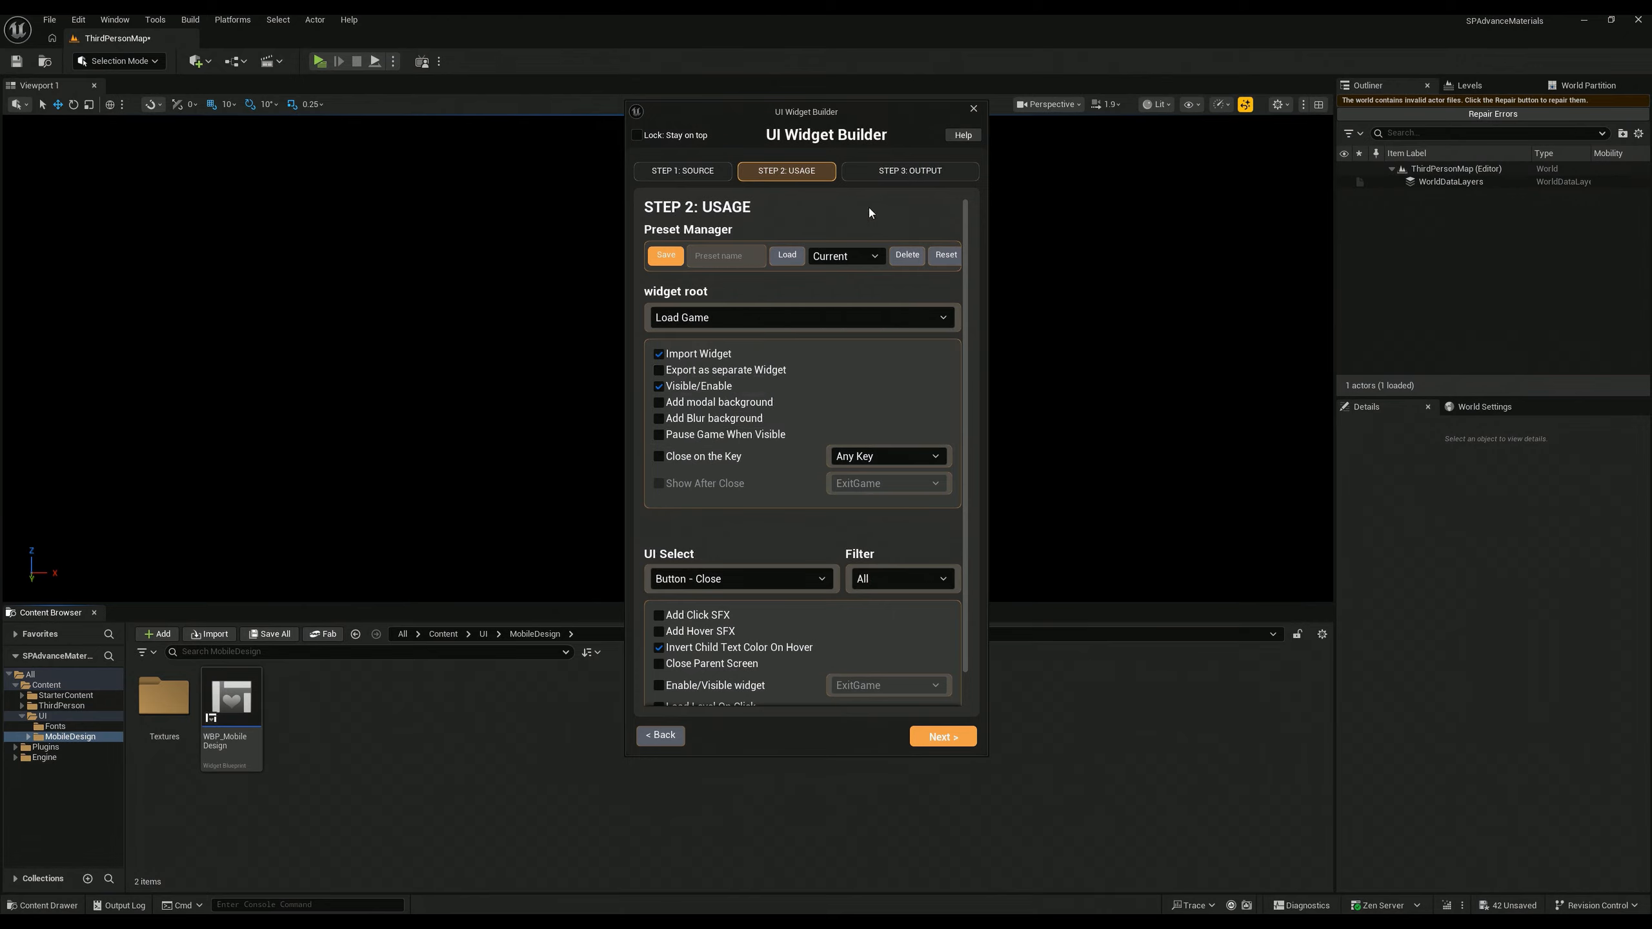
click(882, 174)
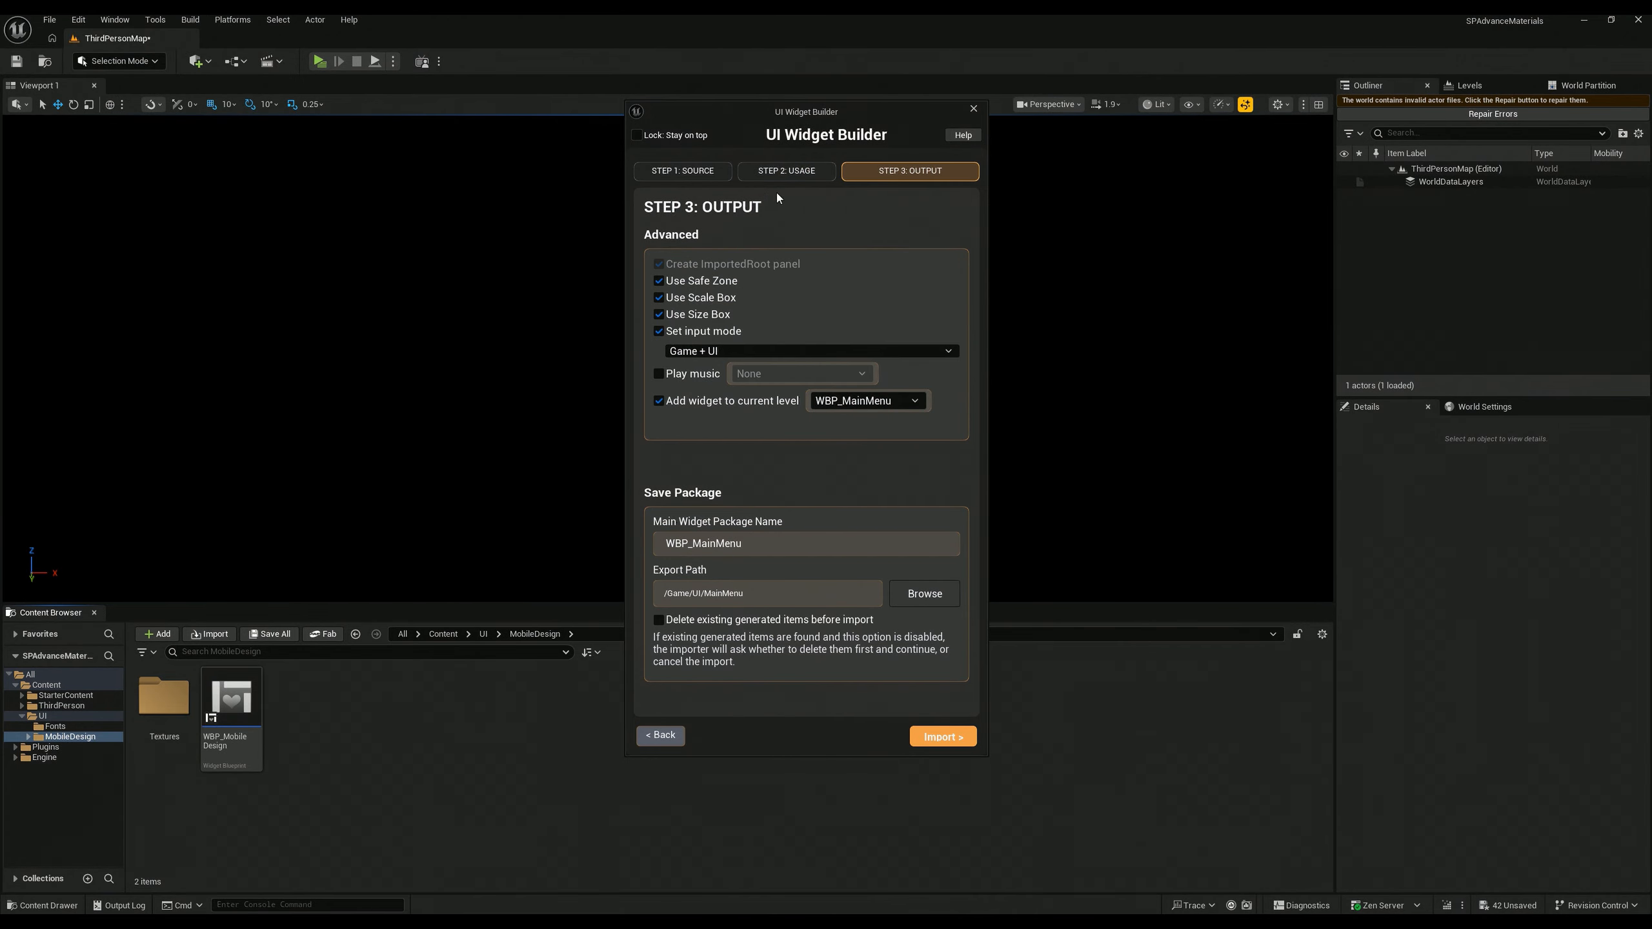
drag(747, 548, 666, 543)
Step: Enable Export as separate Widget for the Settings and Load_Game widget roots in the Usage stage
click(784, 172)
click(728, 317)
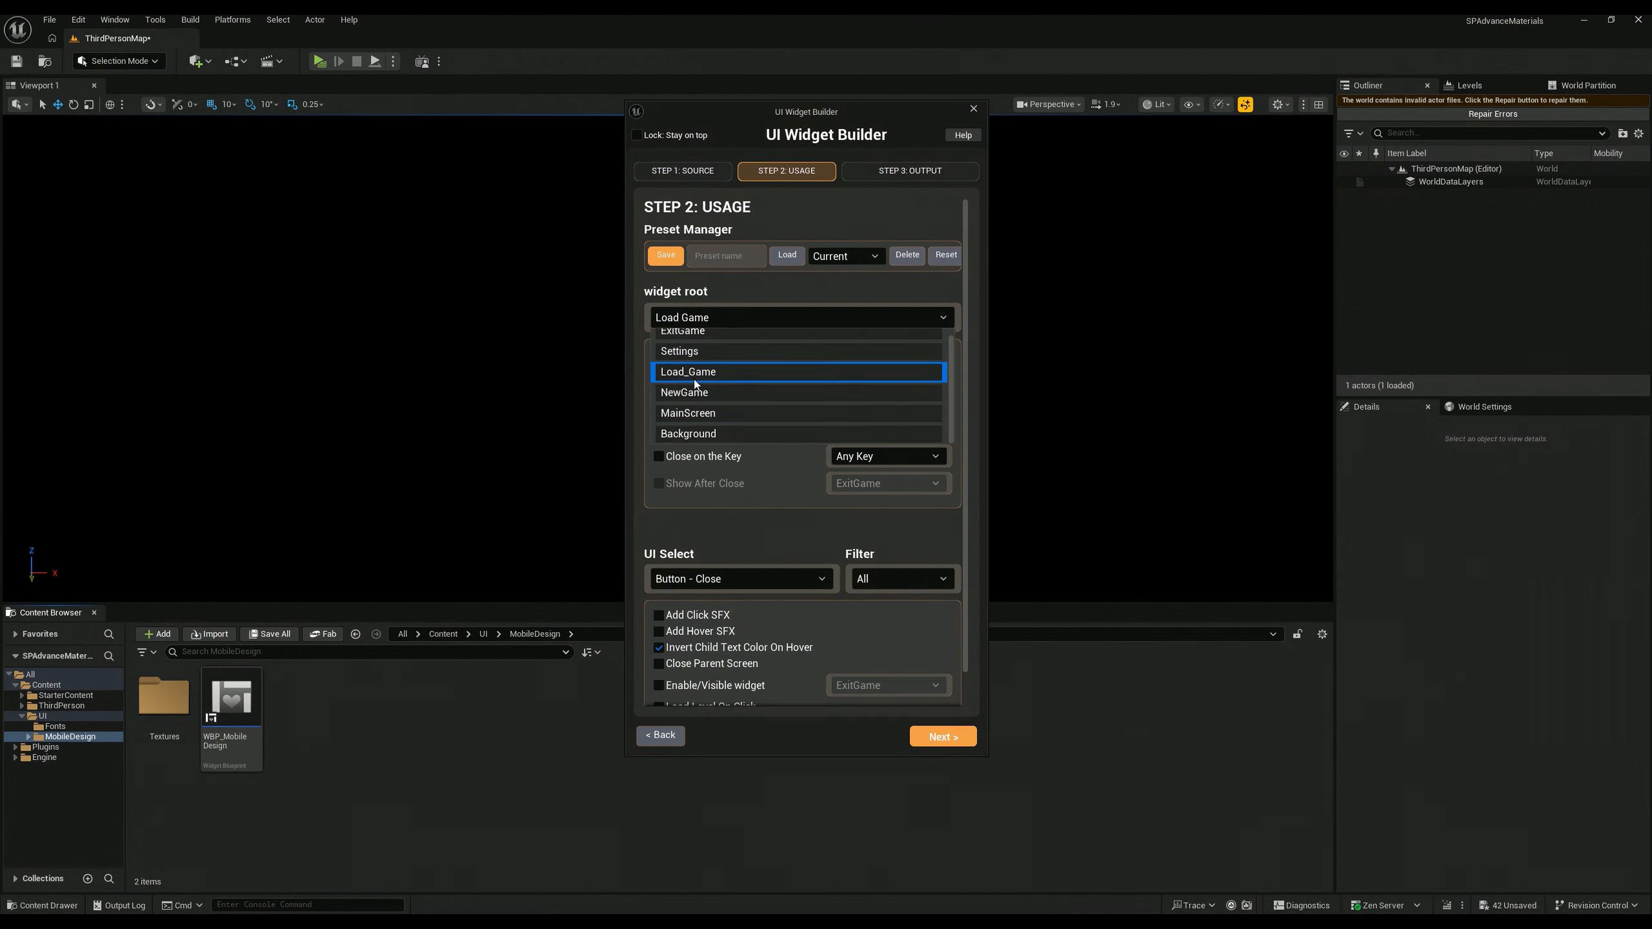
click(712, 353)
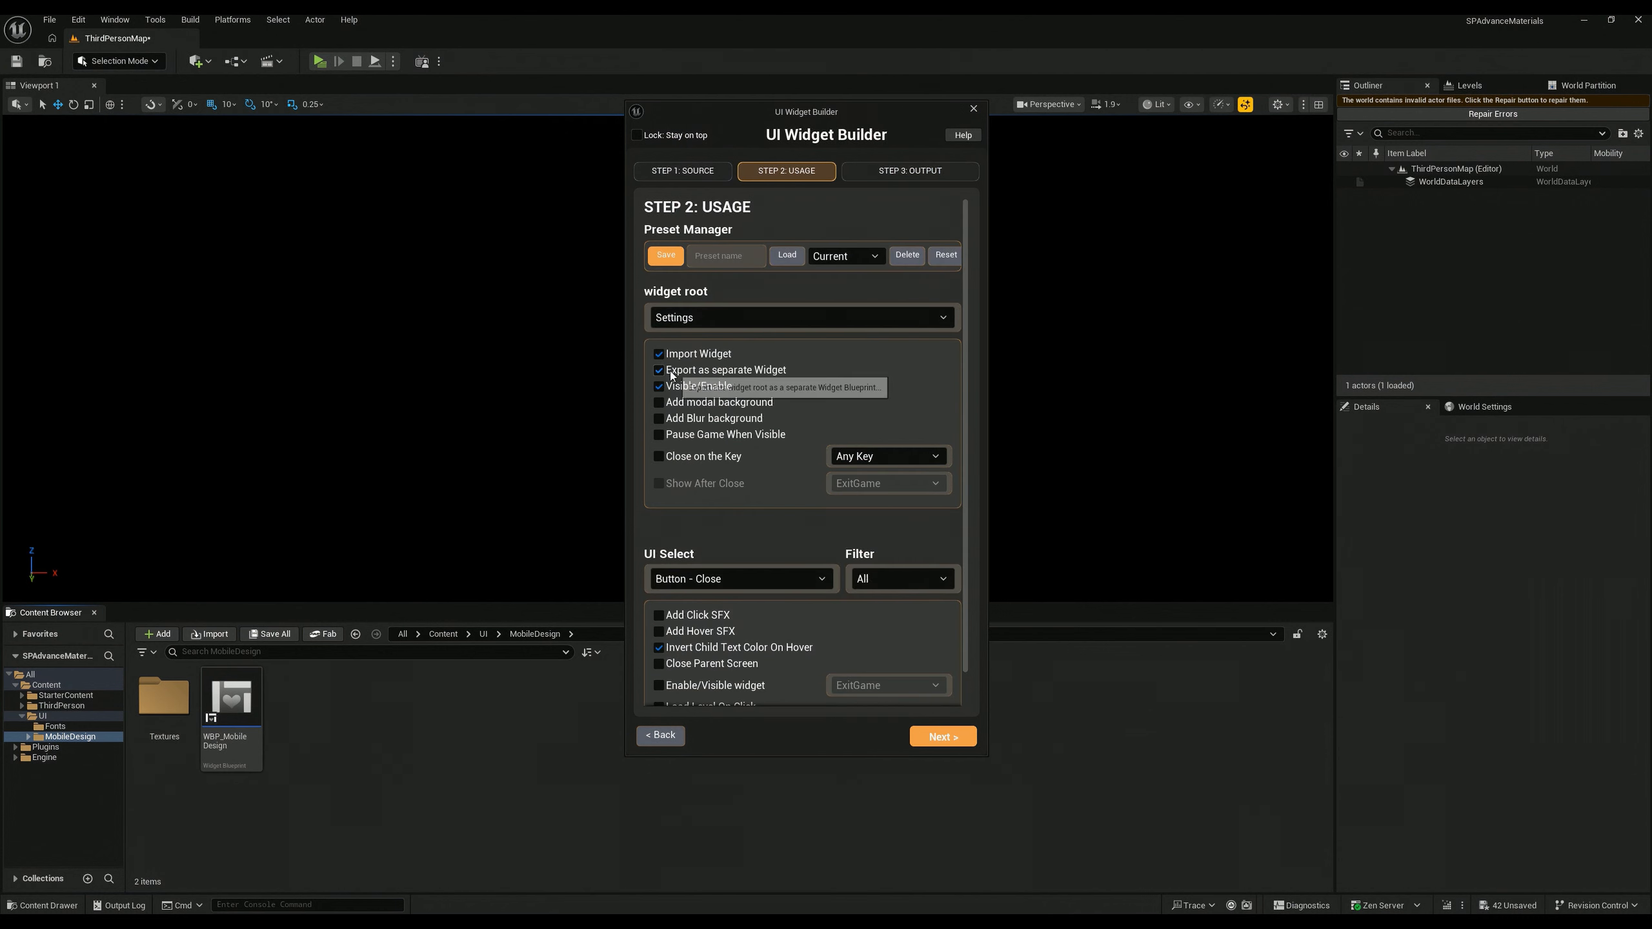
click(704, 315)
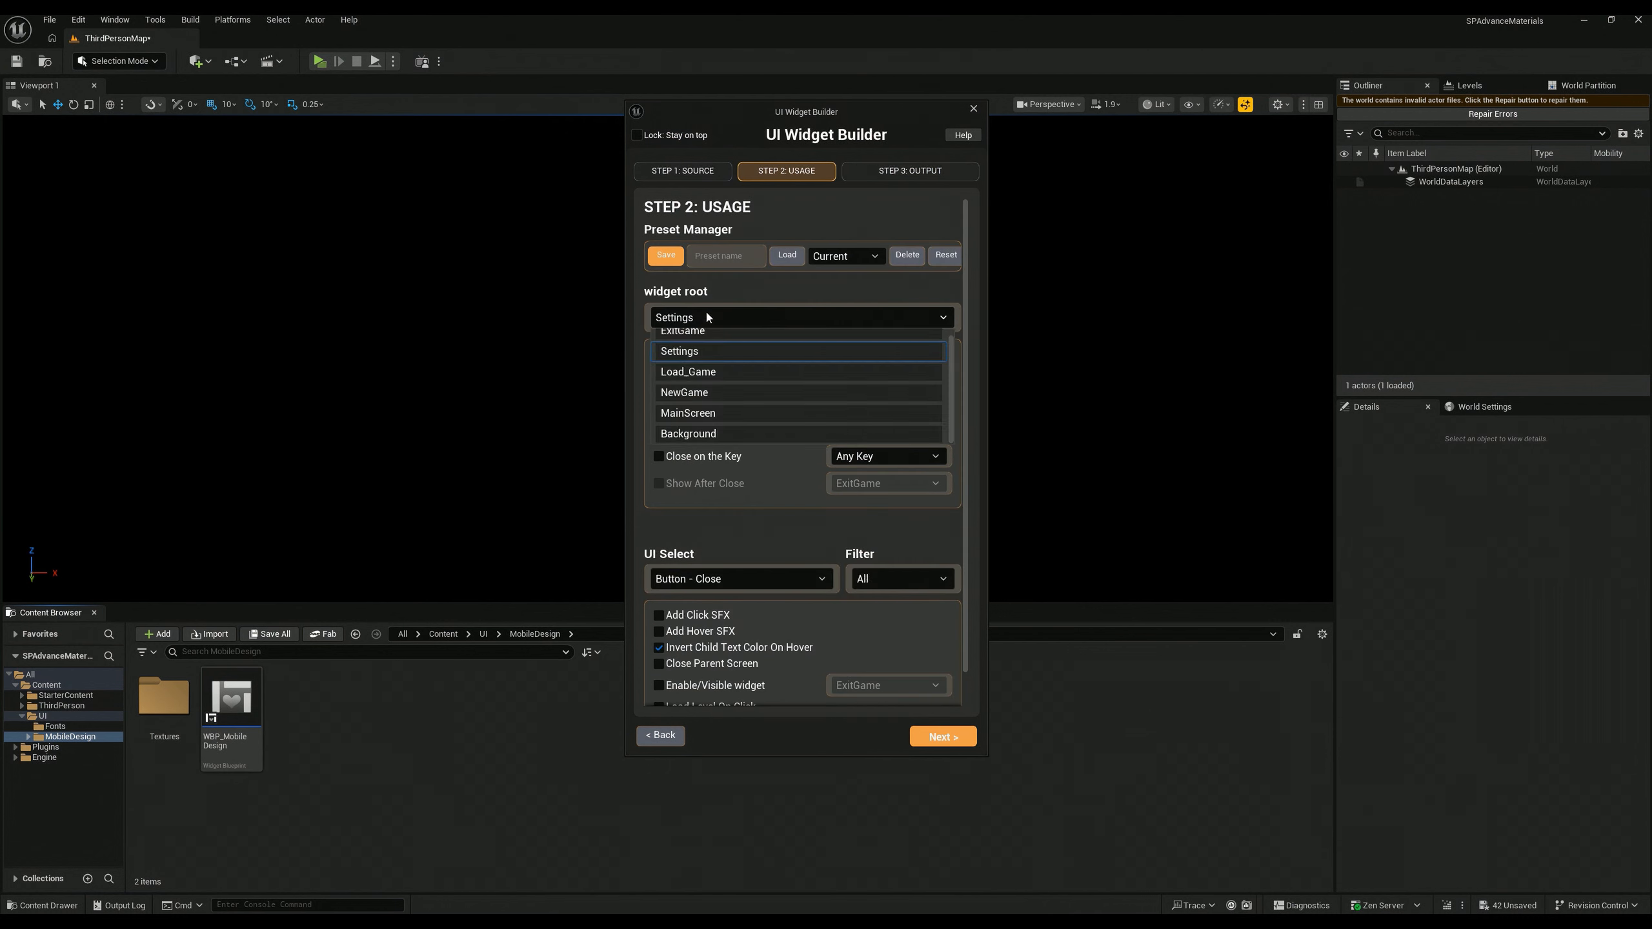
click(706, 372)
Step: Review the host and detached widget package names in the Output stage and the widget choices for the current level
click(906, 172)
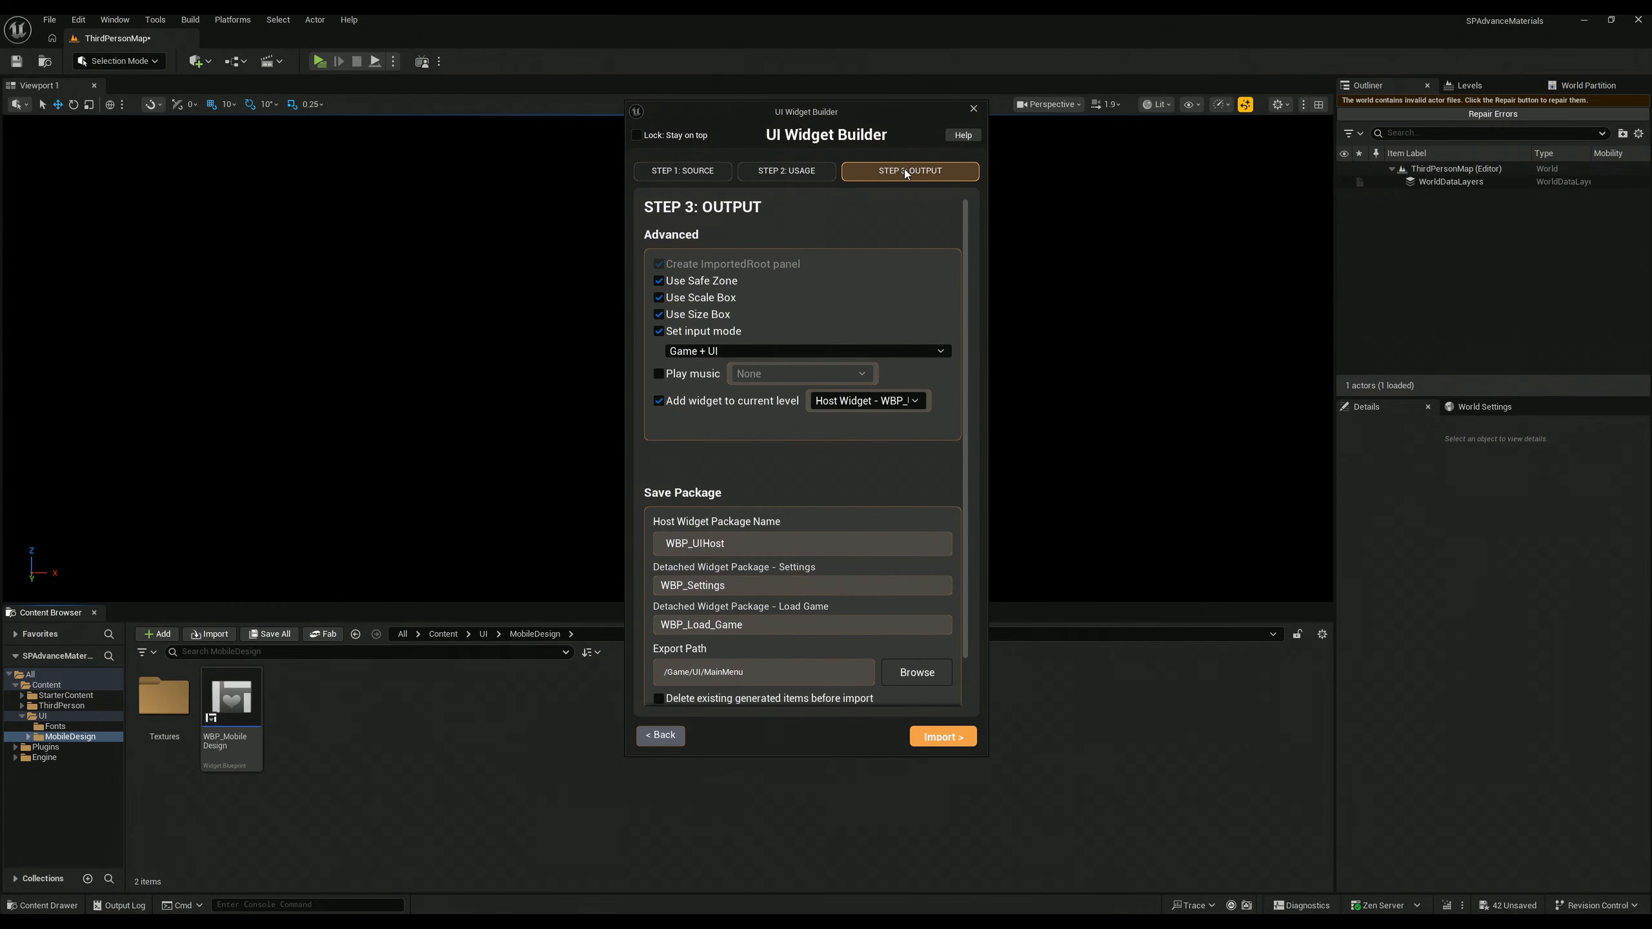
scroll(774, 550, down, 1)
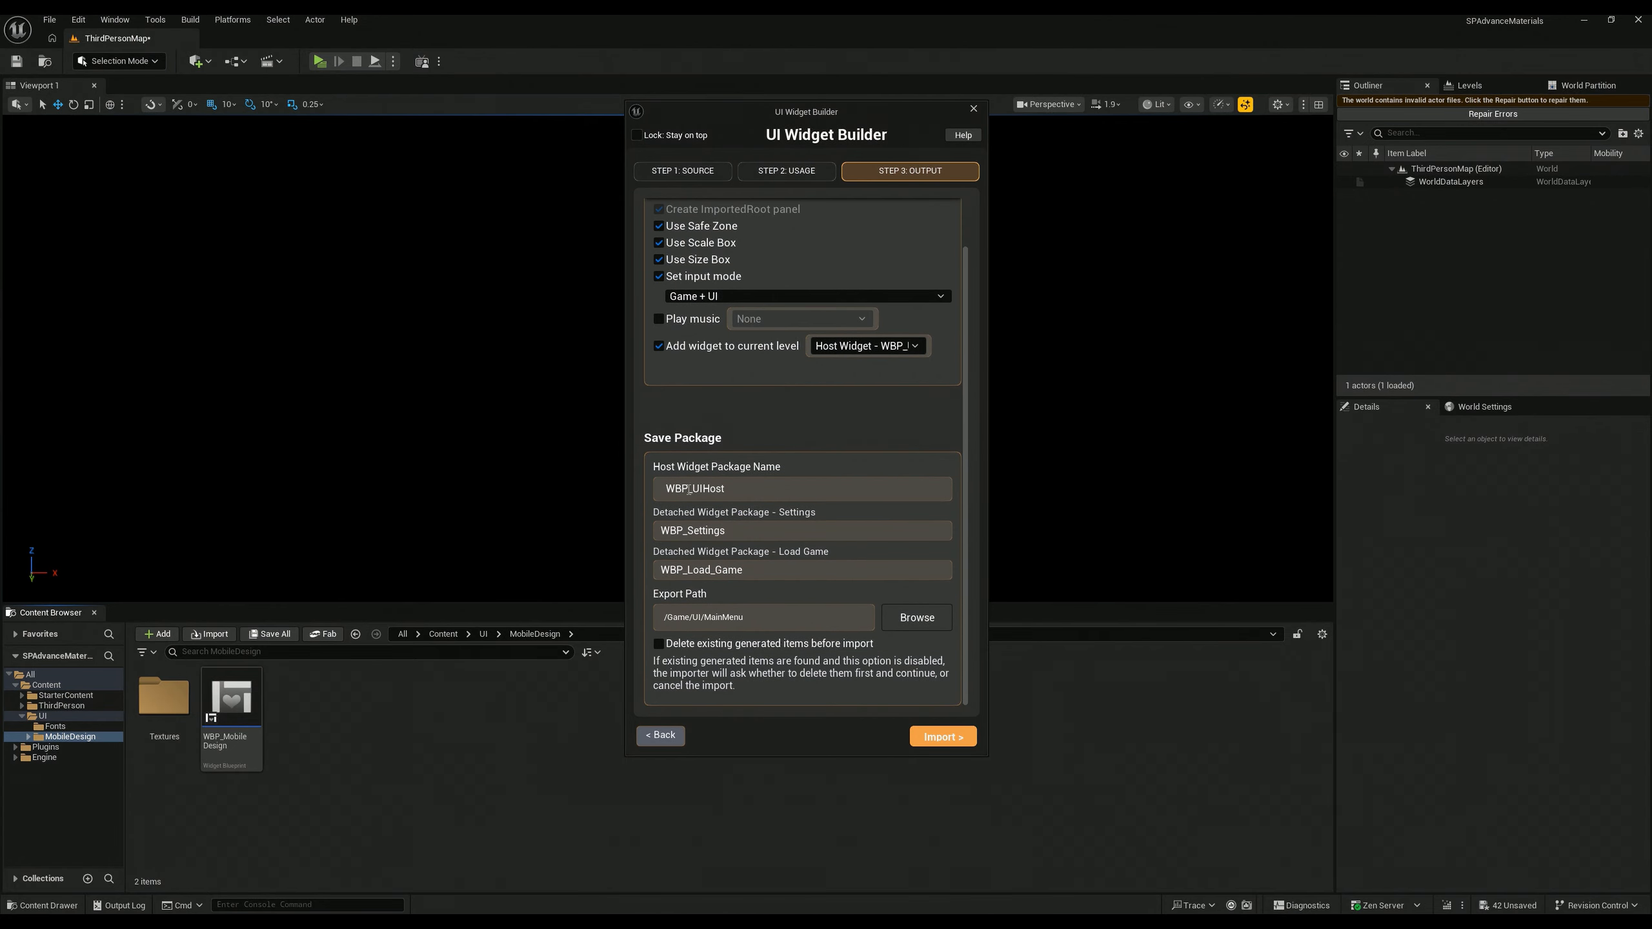
click(894, 347)
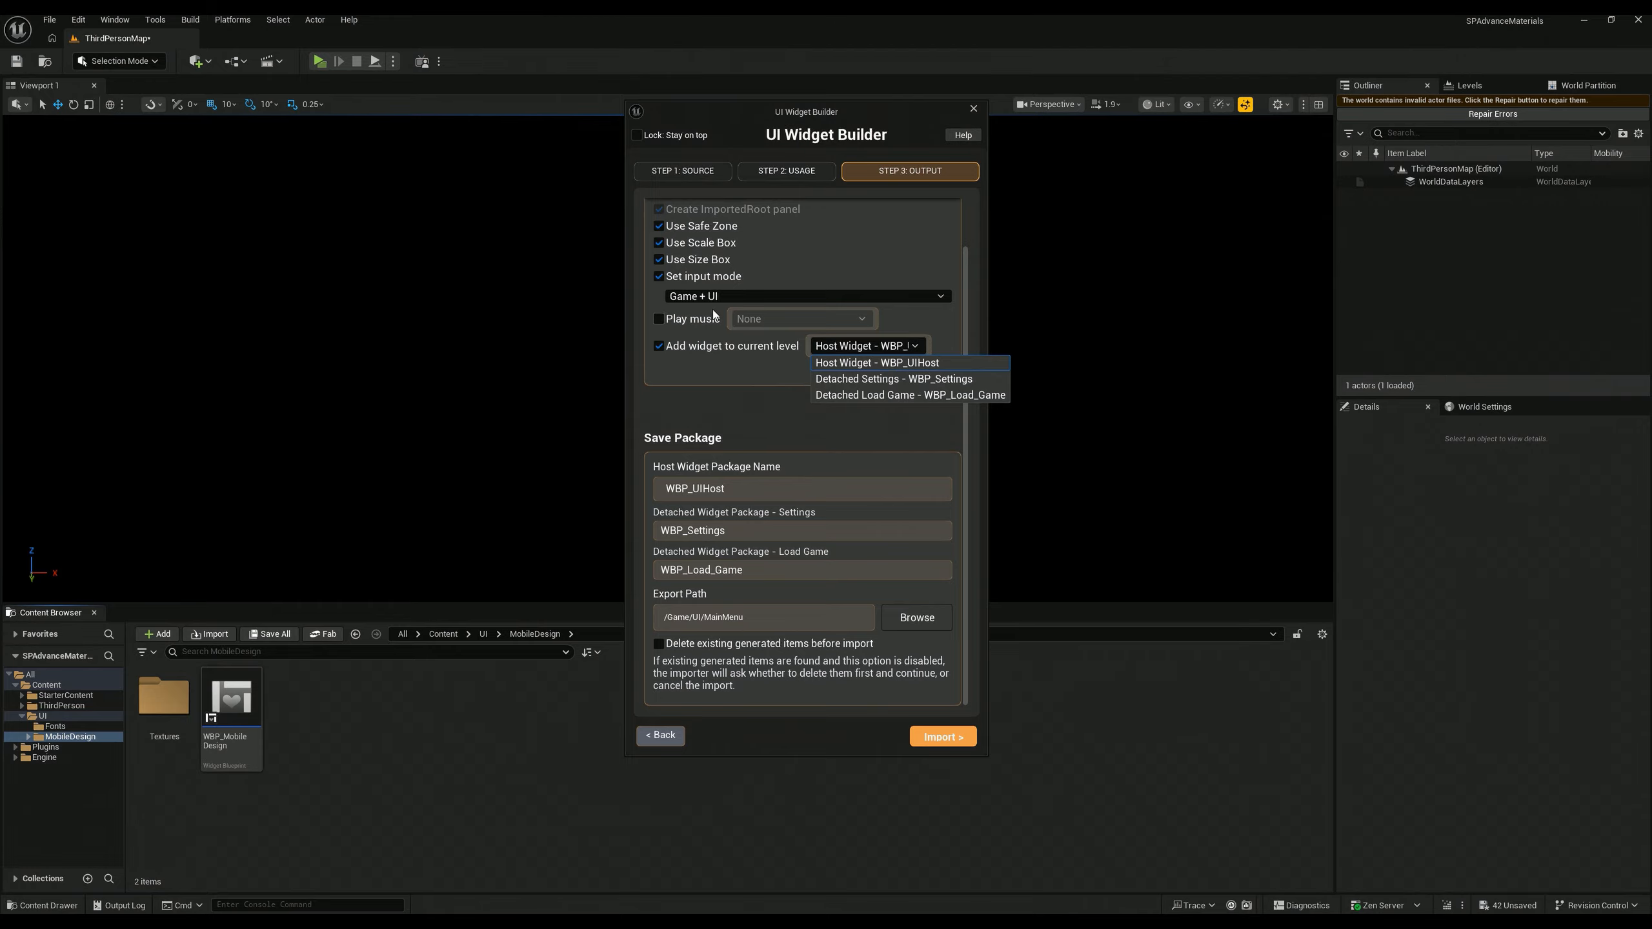
Step: Load the saved preset whose name starts with Mobile_D in the Usage stage
click(773, 173)
click(670, 281)
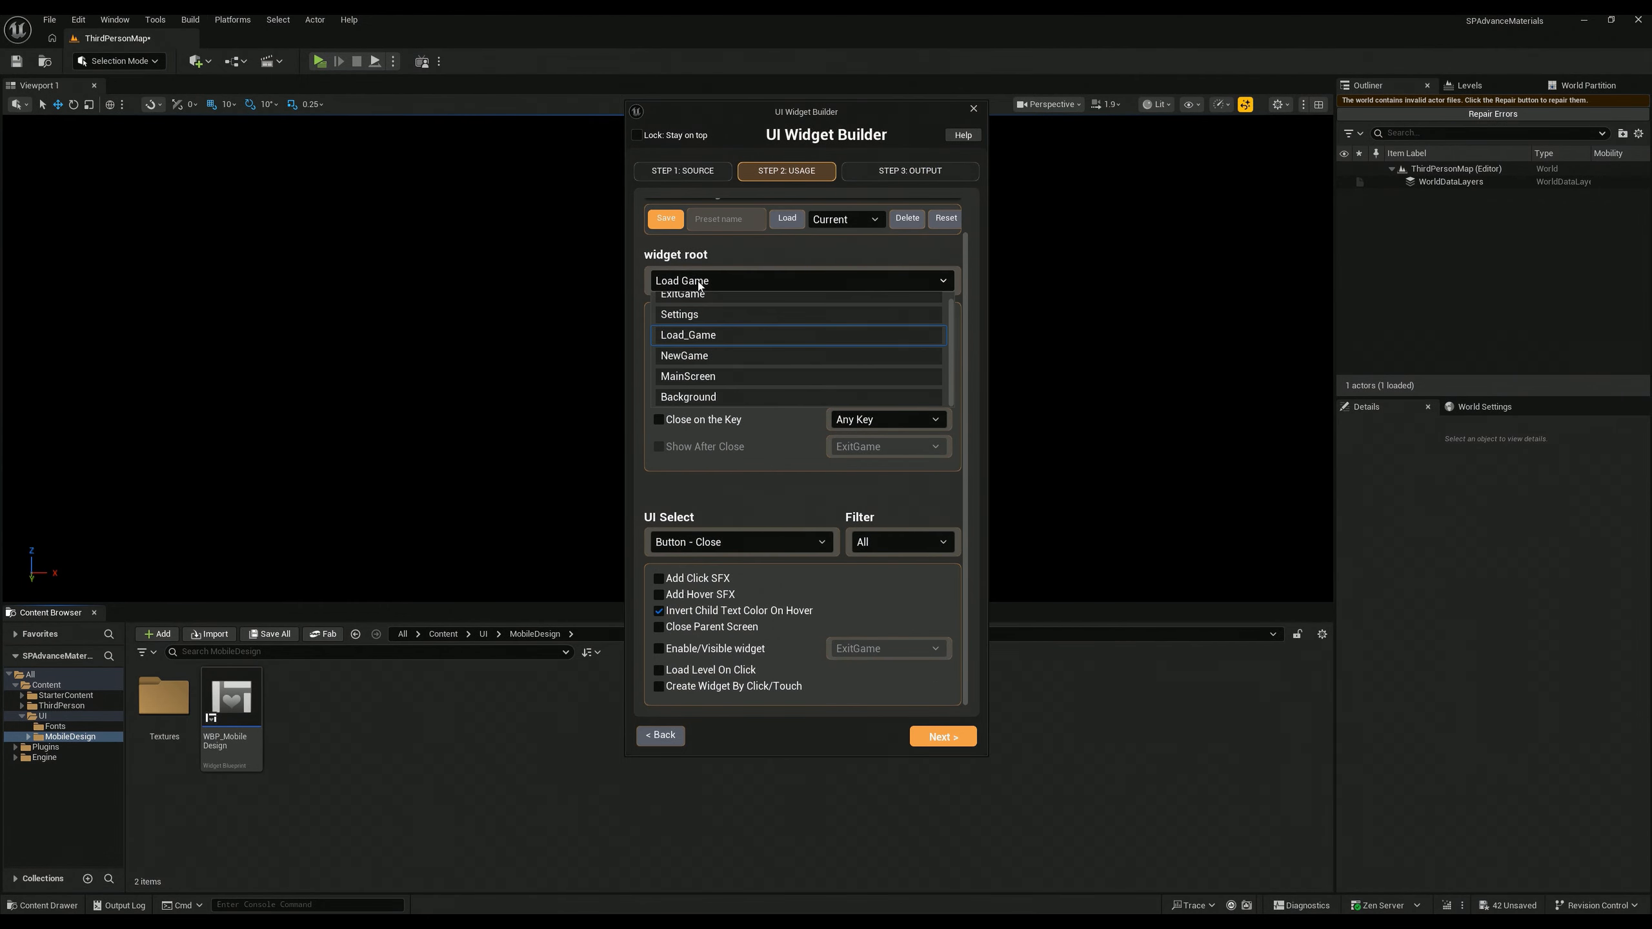
click(840, 220)
click(851, 300)
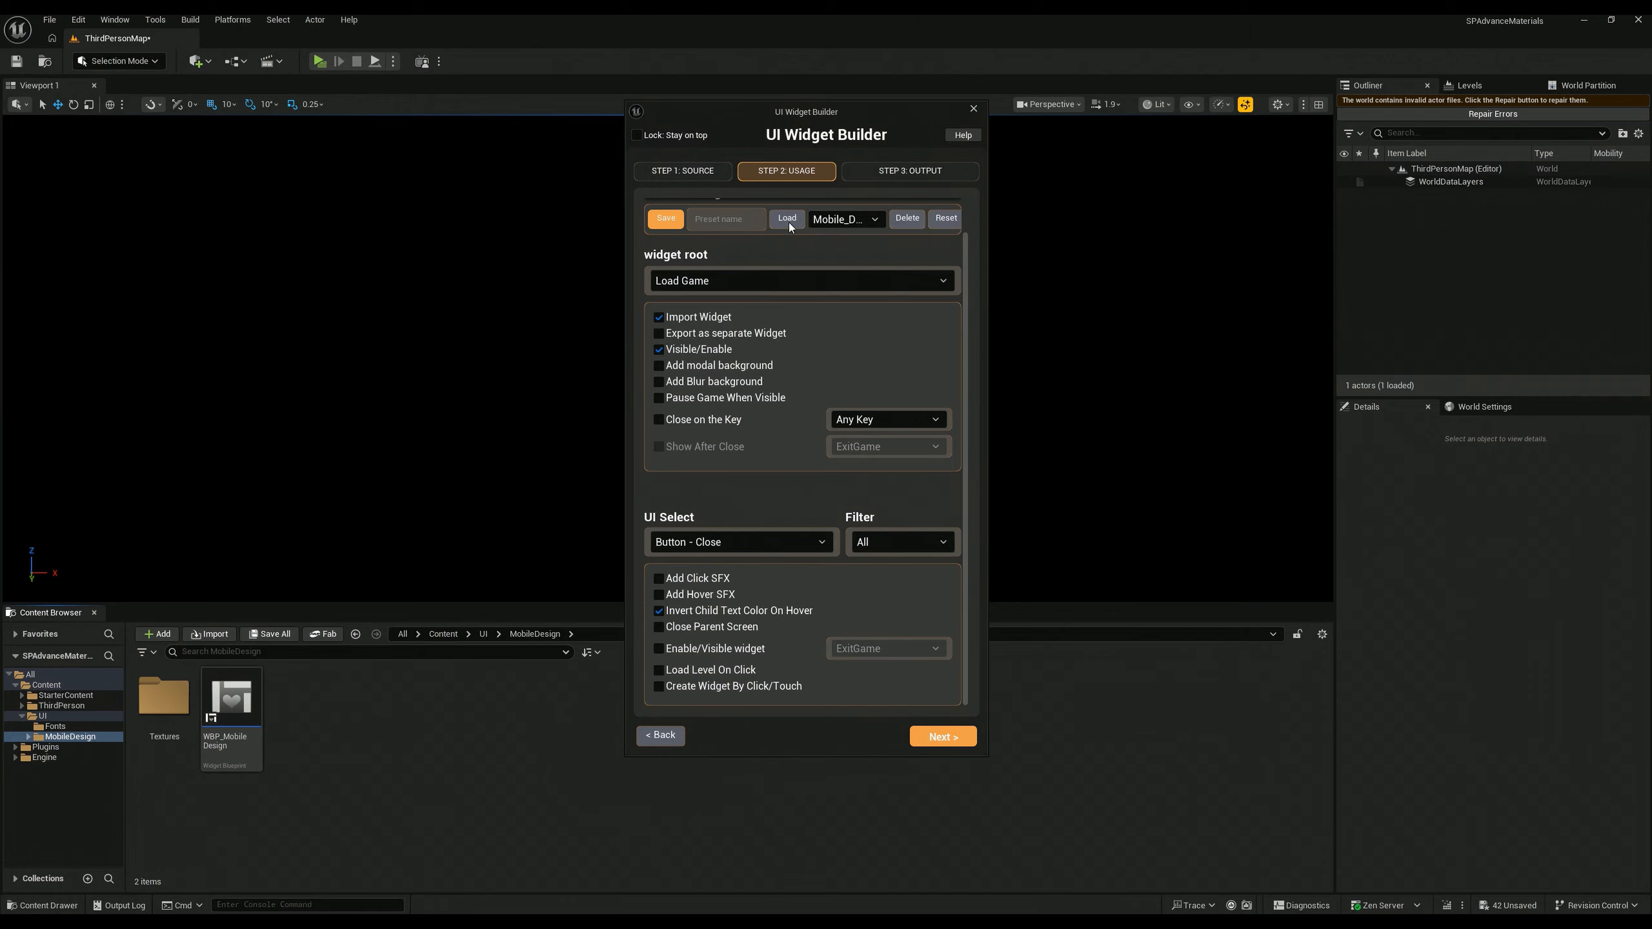
click(790, 220)
Step: Import WBP_MobileDesign into /Game/UI/MobileDesign, confirm replacing the existing generated items, and close UI Widget Builder
click(890, 172)
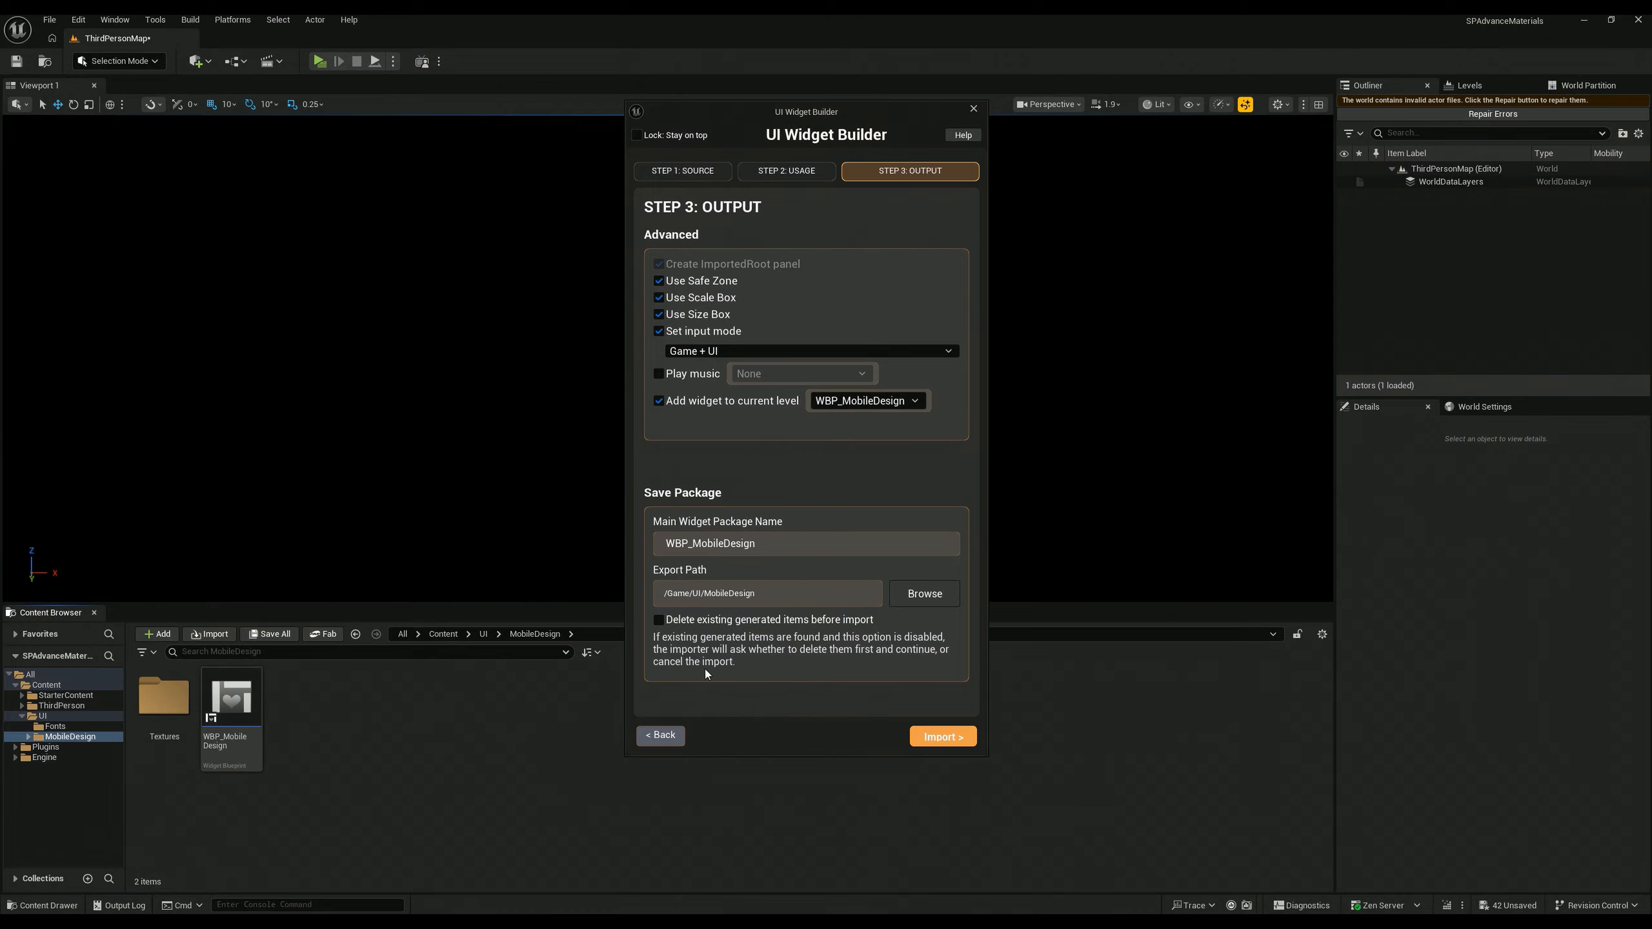
click(953, 741)
click(935, 525)
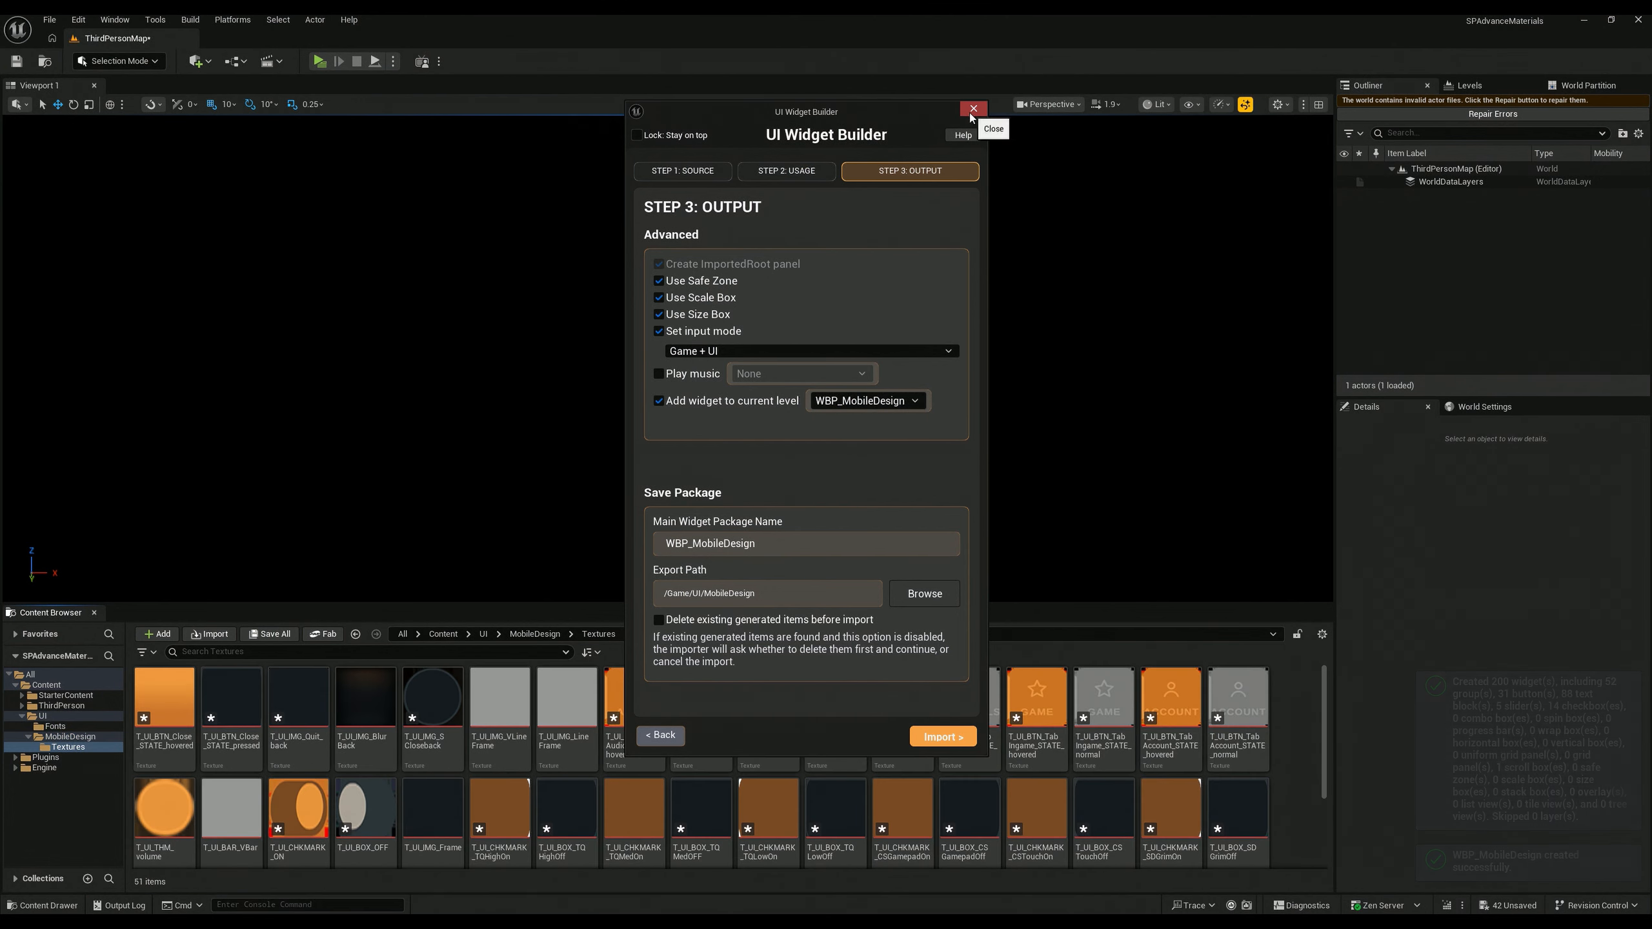
click(969, 112)
Step: Open WBP_MobileDesign from the MobileDesign folder and expand its hierarchy down to the screens under ImportedRoot
click(535, 634)
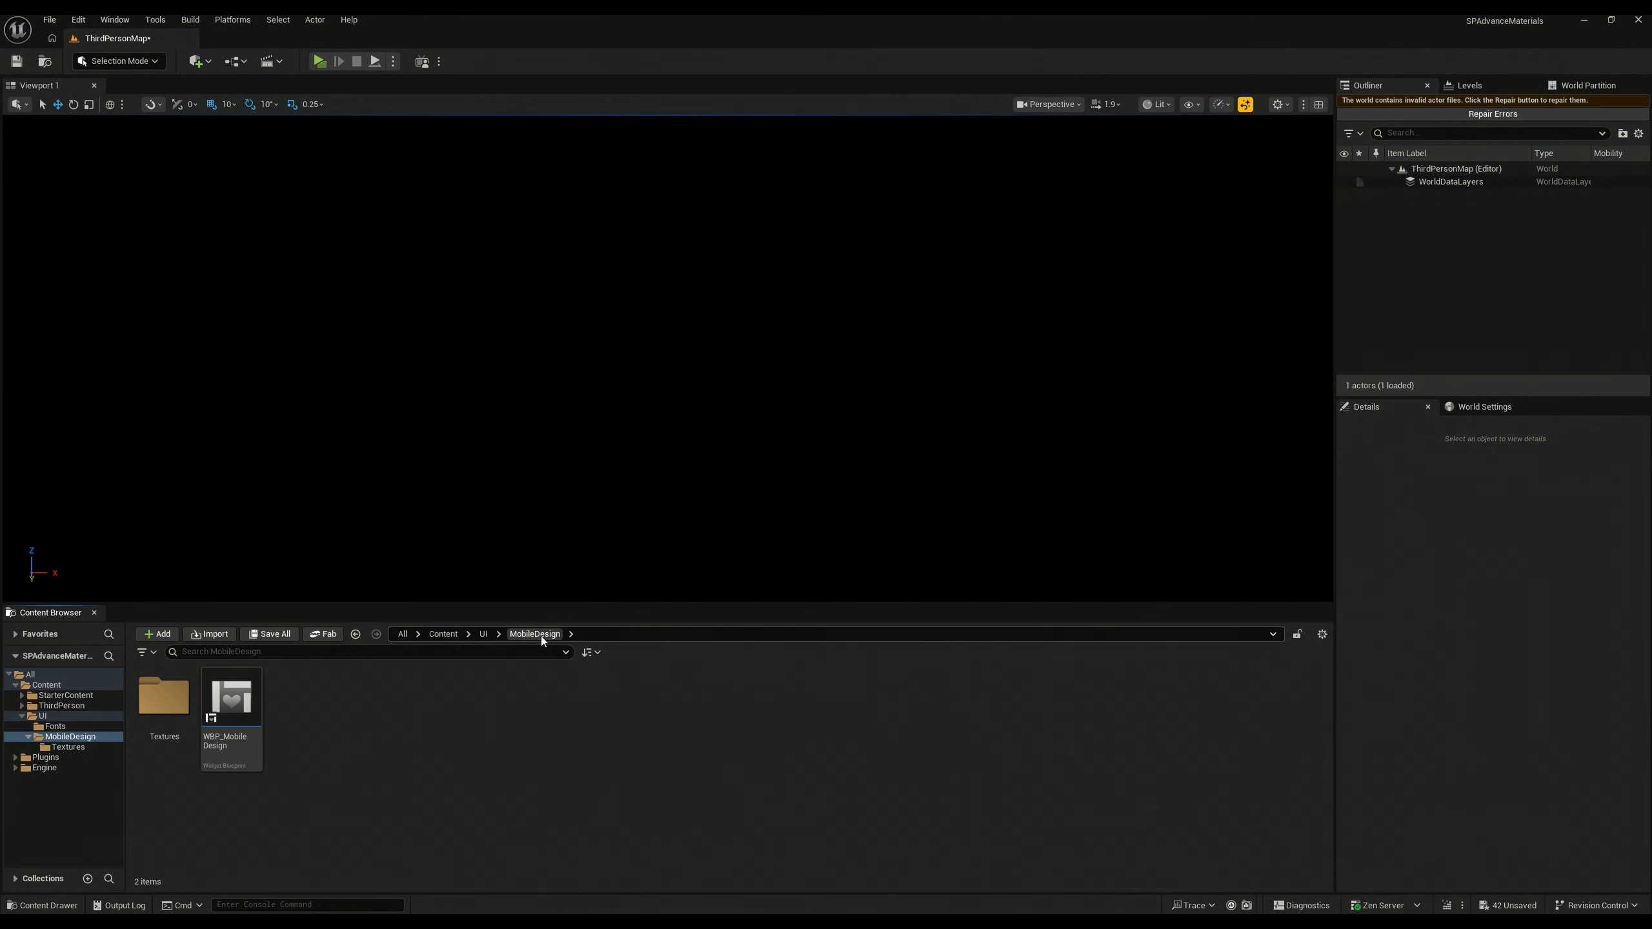
double_click(232, 715)
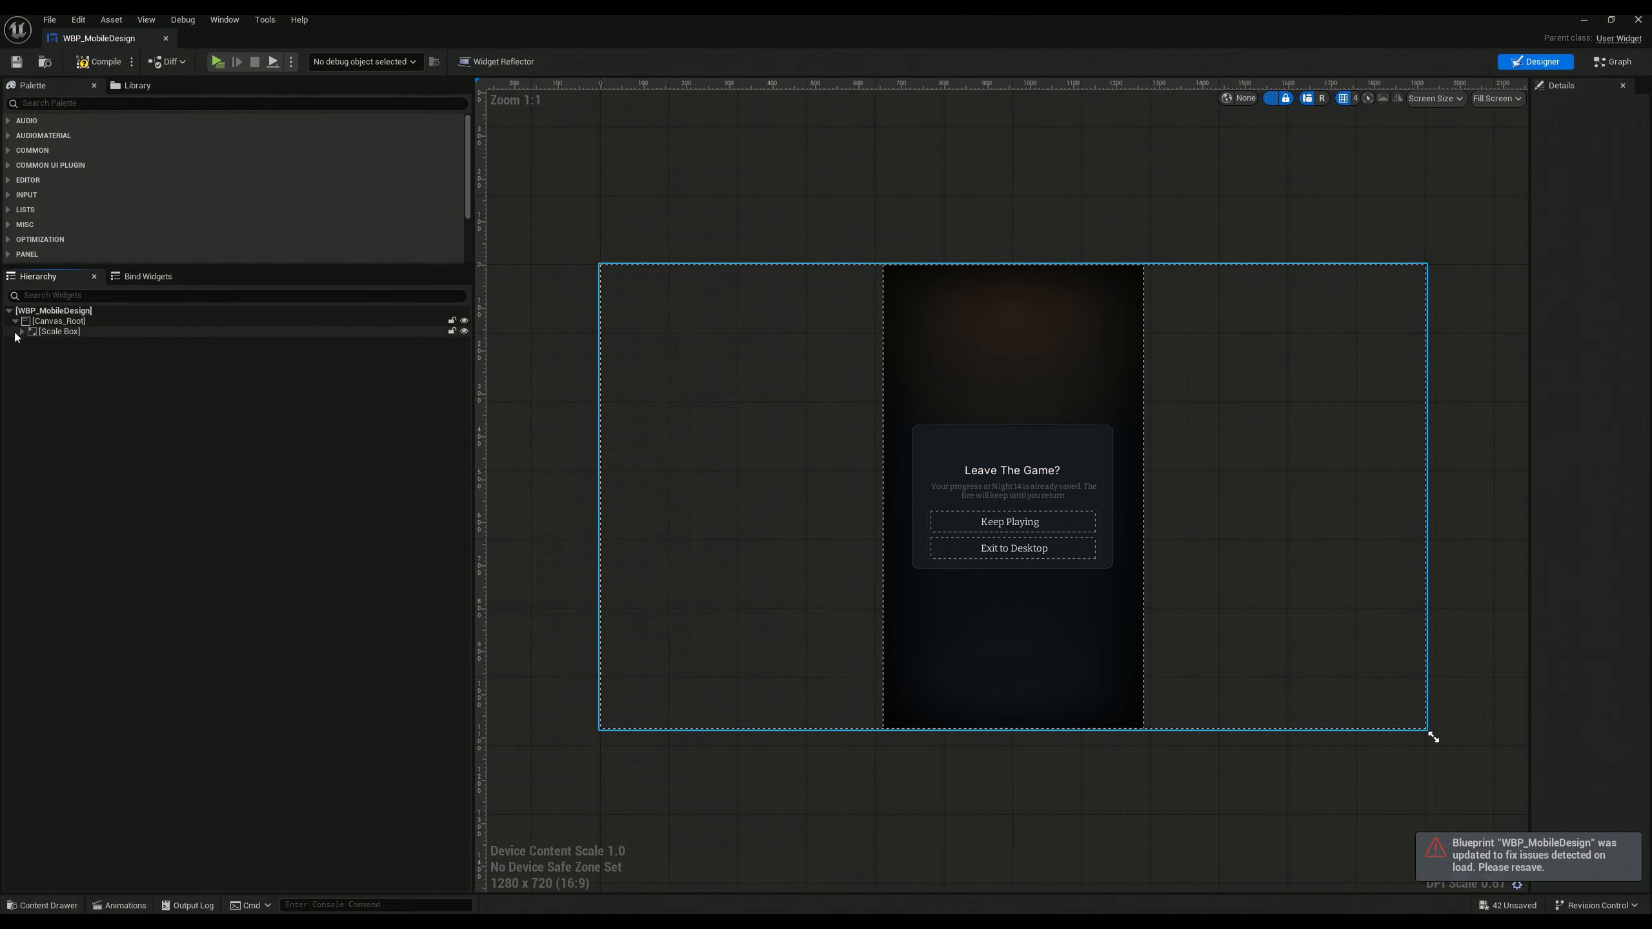
click(16, 332)
click(21, 332)
click(28, 342)
click(35, 352)
click(40, 363)
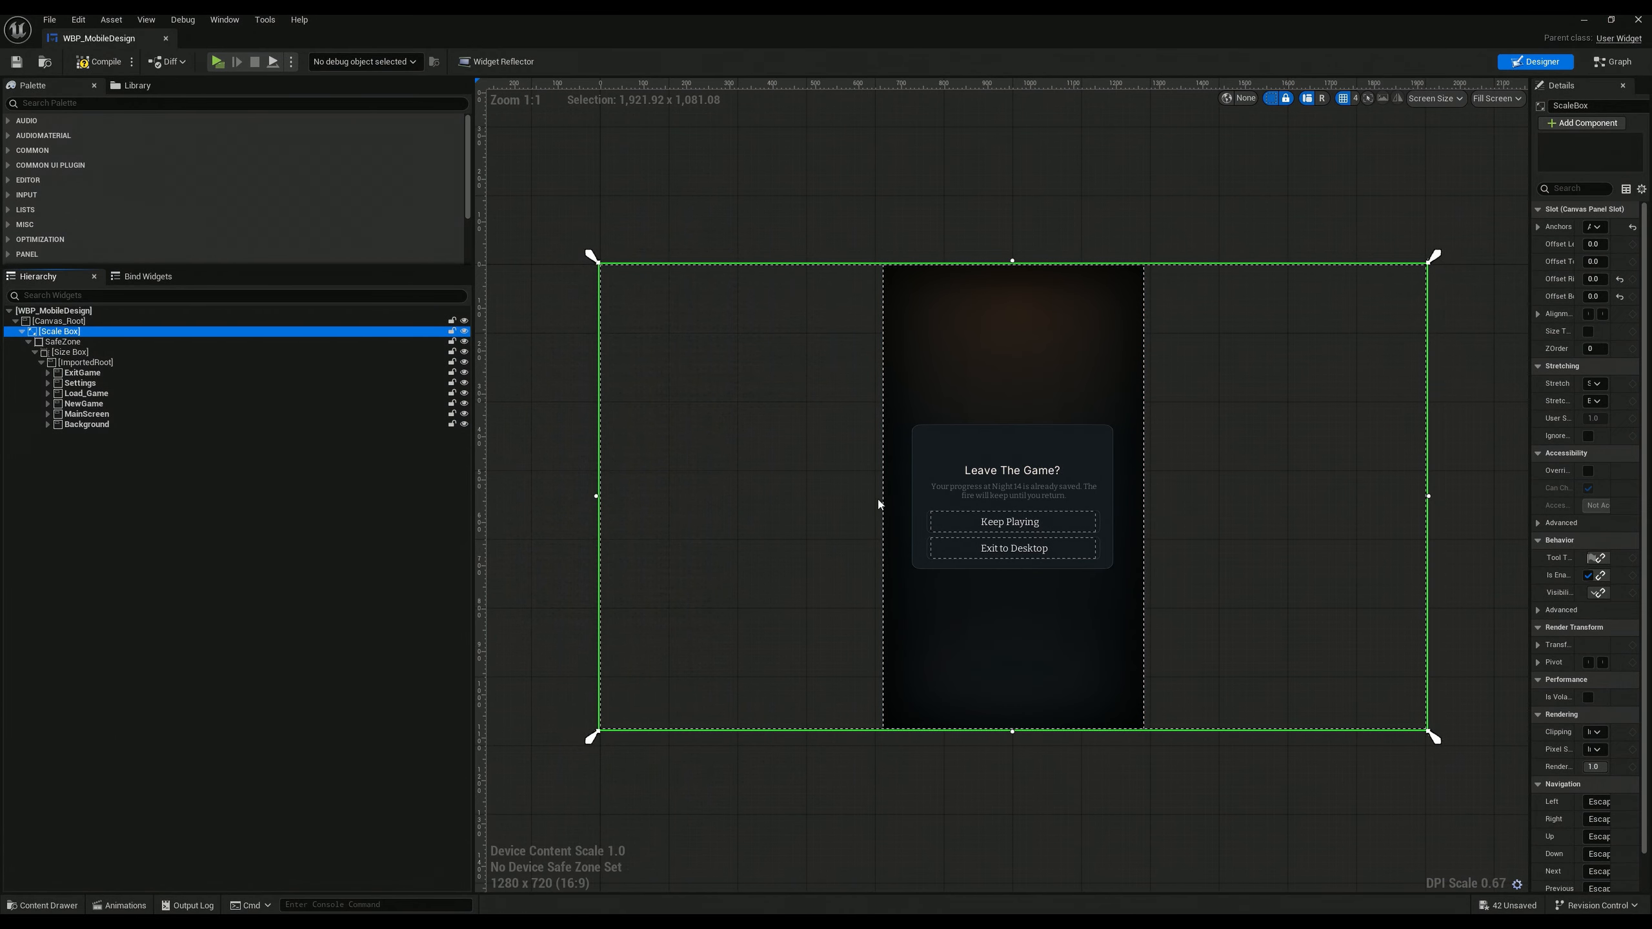
Step: Hide the ExitGame, Settings, Load_Game and NewGame panels in the designer, leaving MainScreen and Background shown
scroll(846, 501, up, 1)
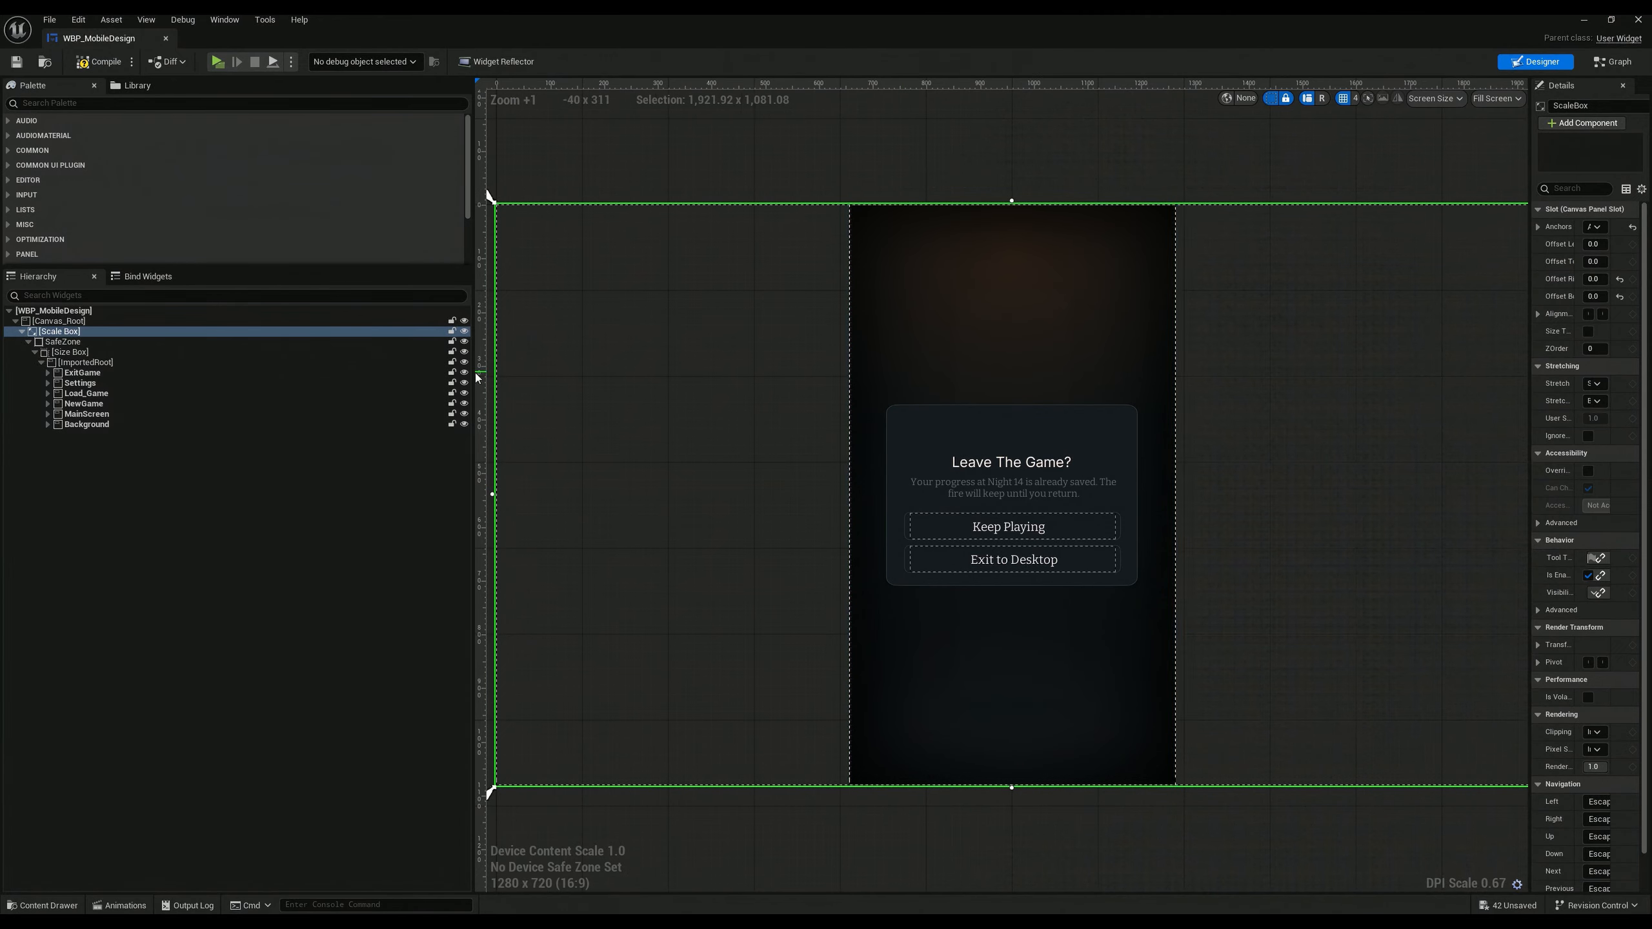
click(465, 404)
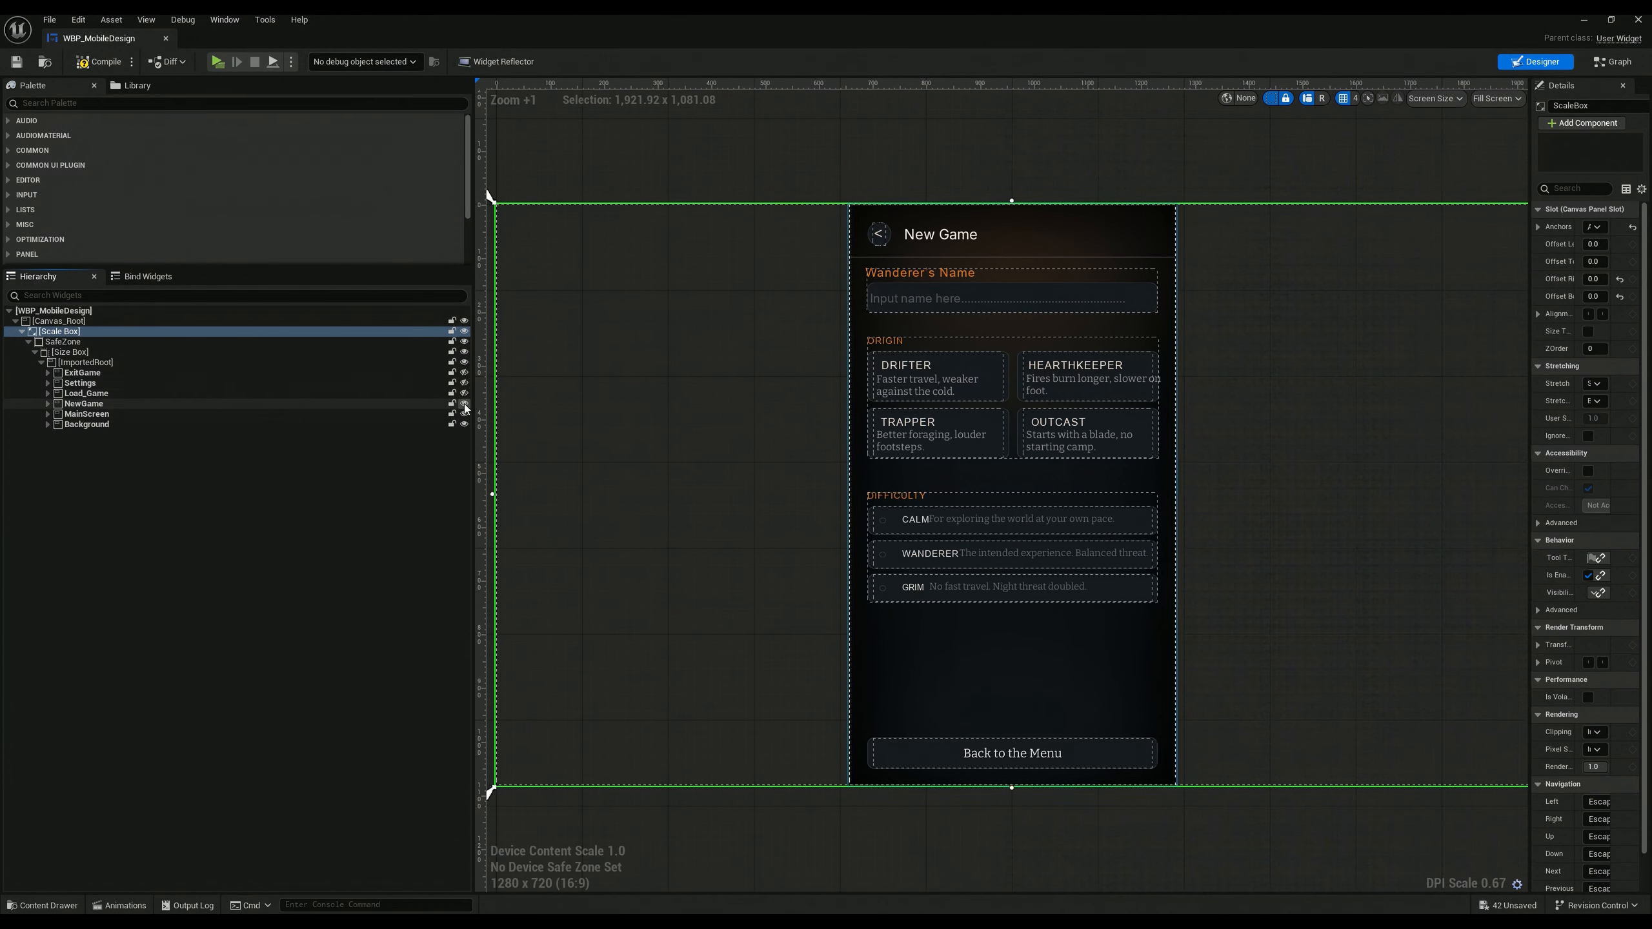
click(465, 404)
Step: Run the menu in a preview window, open its Settings screen and switch between the Display and Controls tabs
click(215, 64)
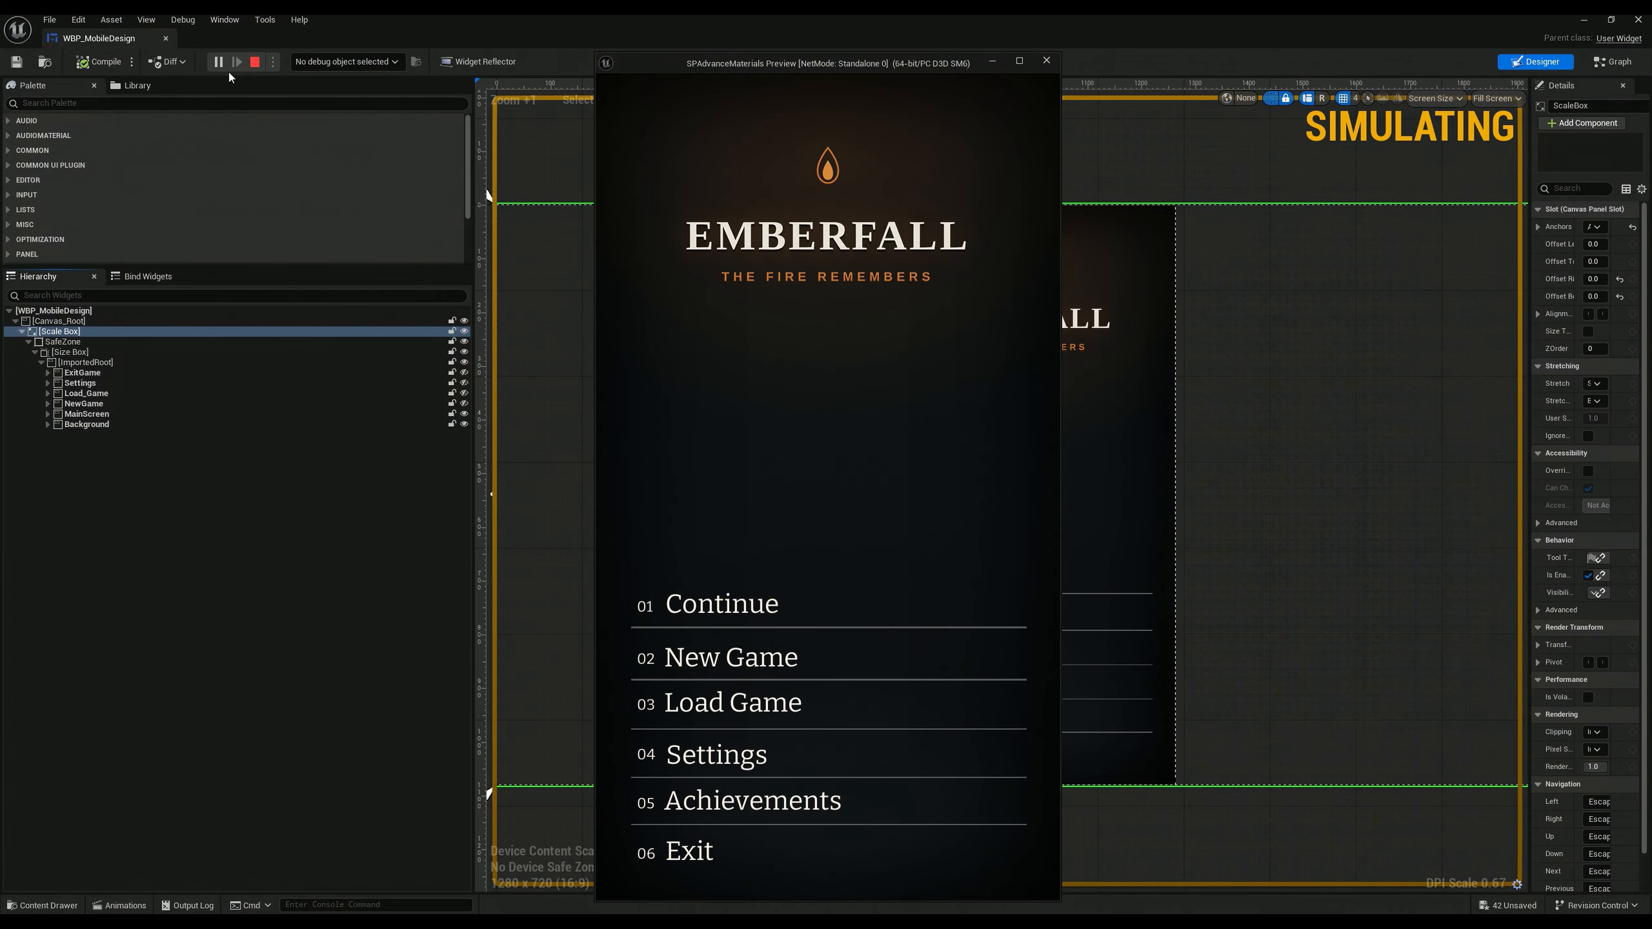
click(748, 756)
click(627, 250)
click(626, 311)
click(626, 250)
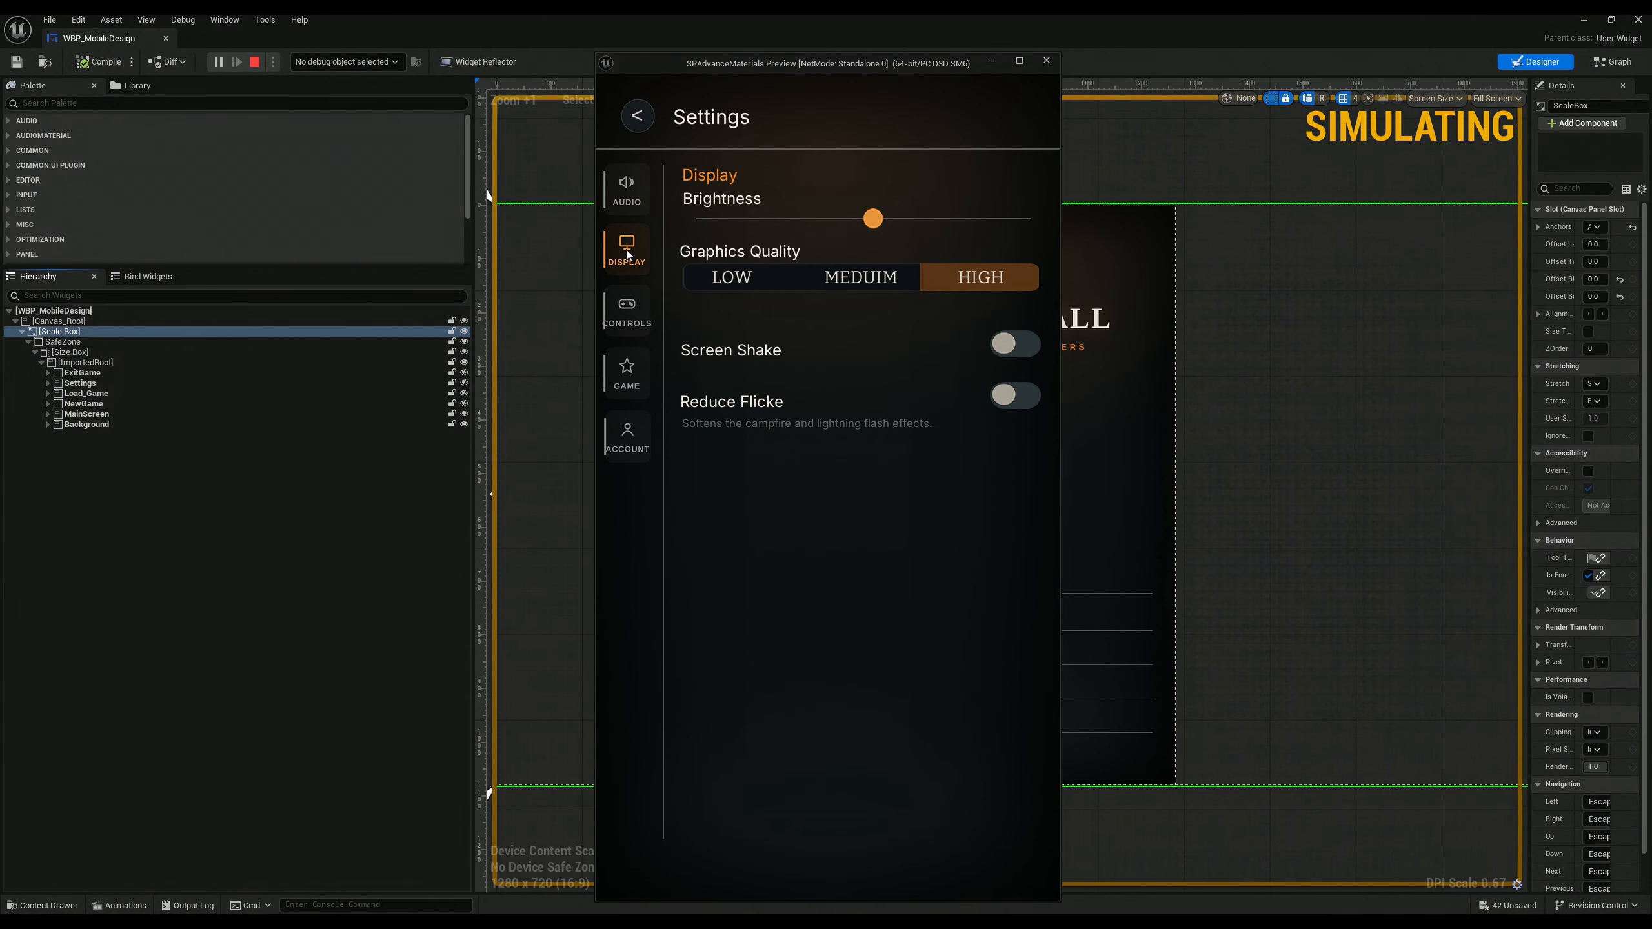
Step: Test the Low, Medium and High graphics quality buttons and the Game tab's options, ending on the Audio tab
click(750, 284)
click(856, 286)
click(937, 285)
click(627, 372)
click(865, 229)
click(733, 230)
click(627, 192)
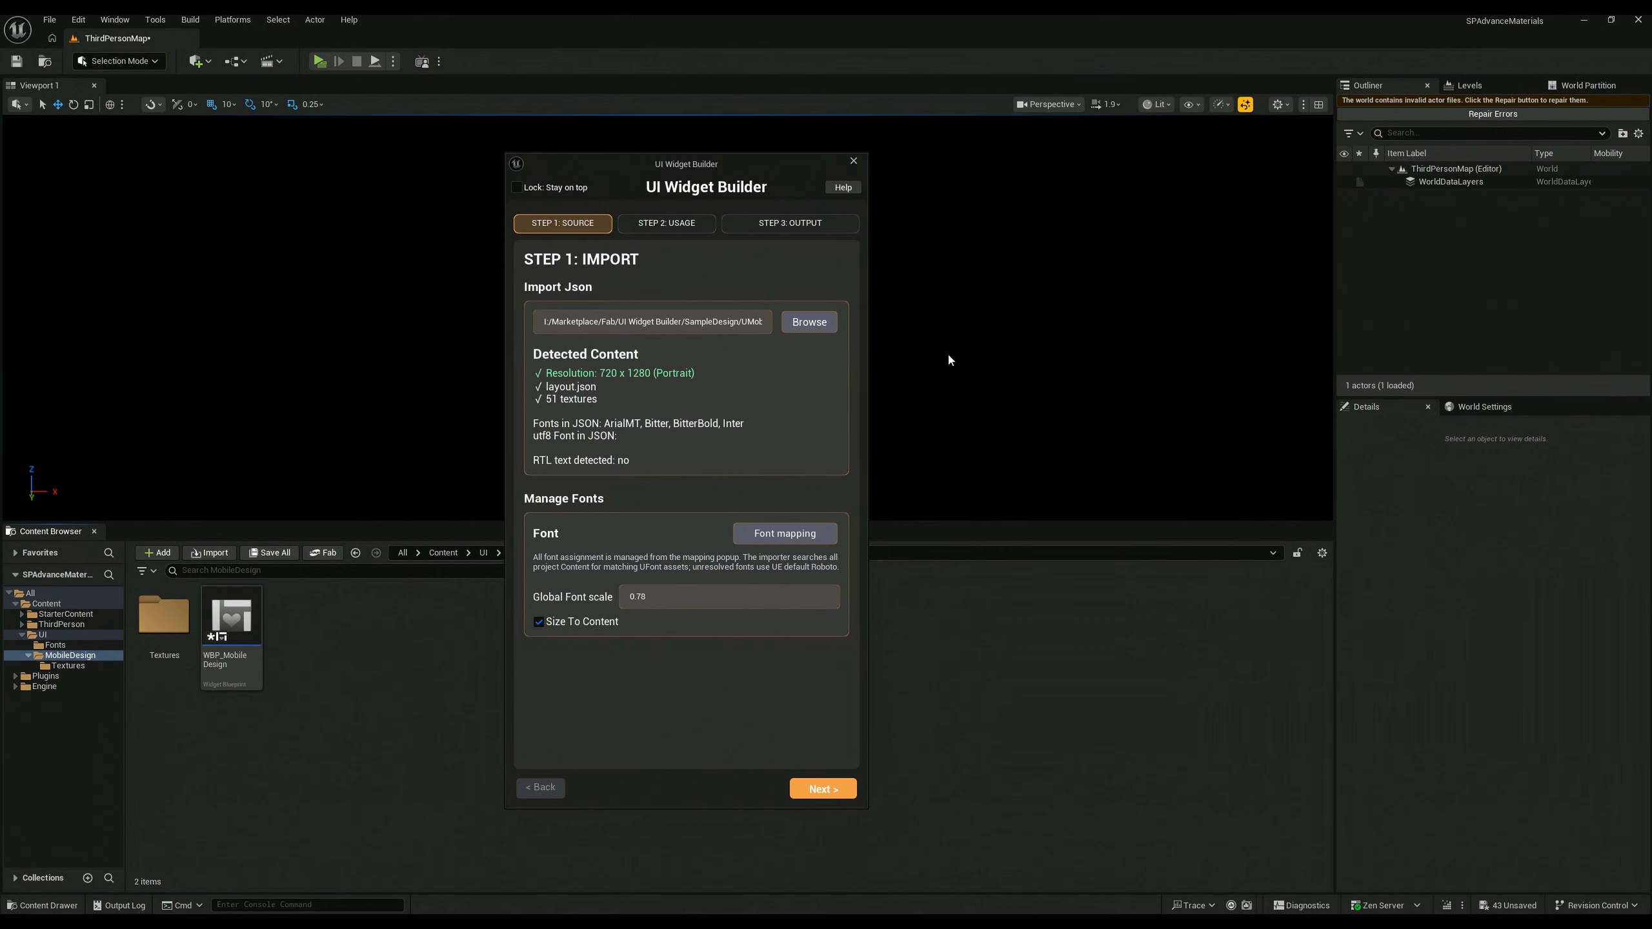
Step: Review the font mapping paths for ArialMT, Bitter, BitterBold and Inter in the Source stage, and close the mapping window
mouse_move(715, 167)
mouse_down()
mouse_move(728, 153)
mouse_move(697, 139)
mouse_up()
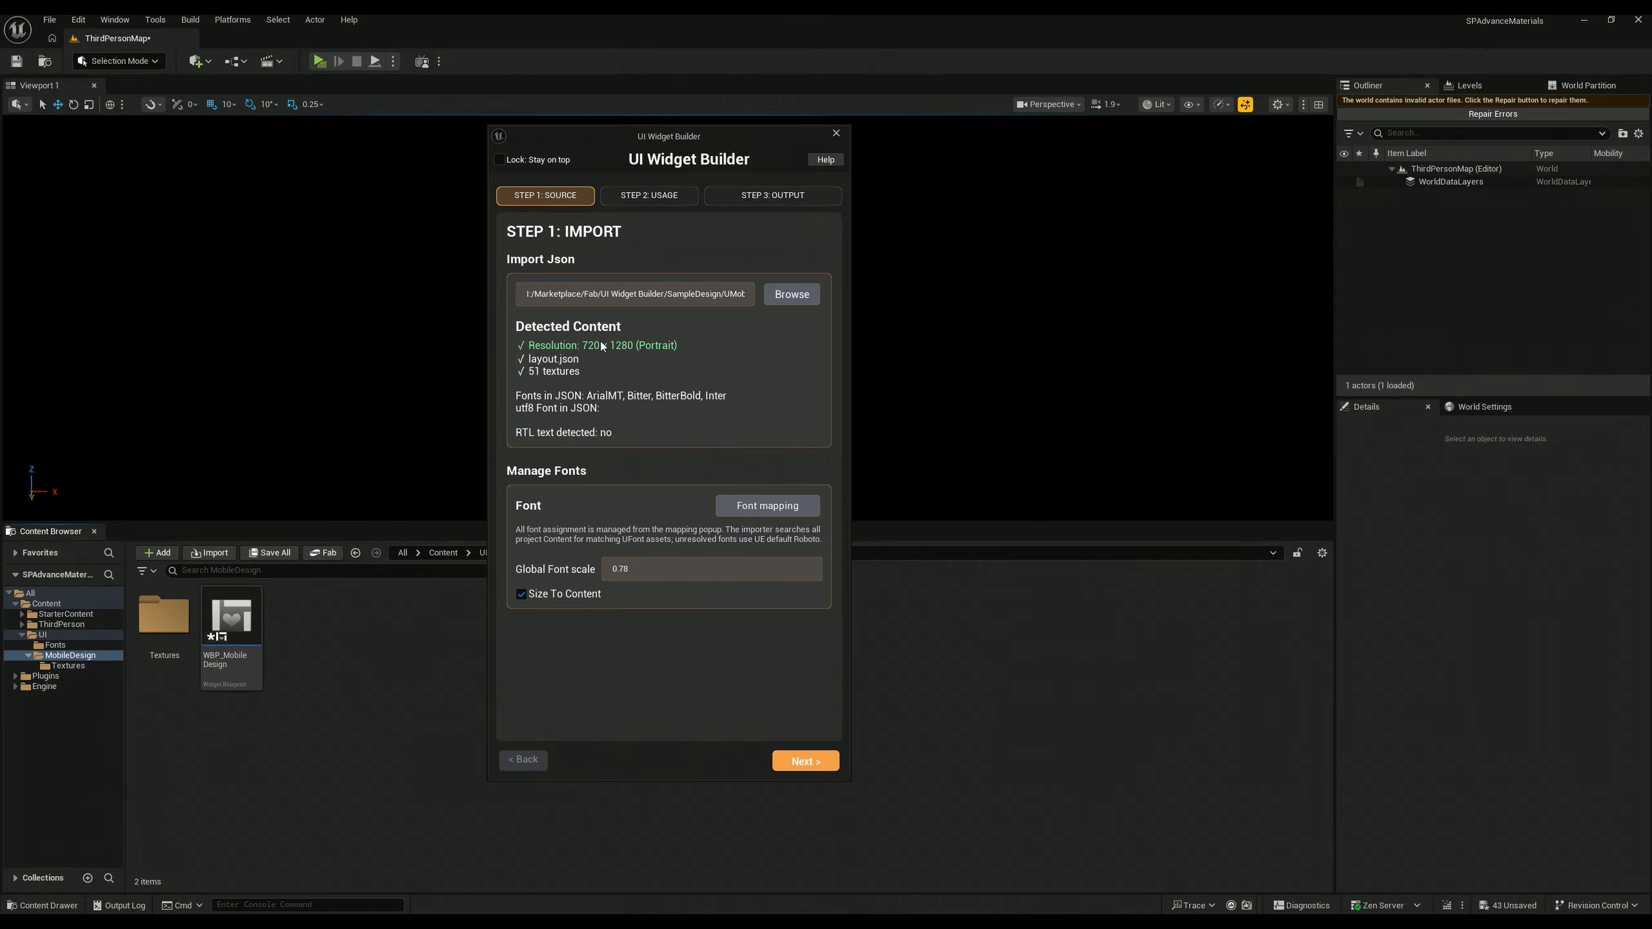
click(796, 512)
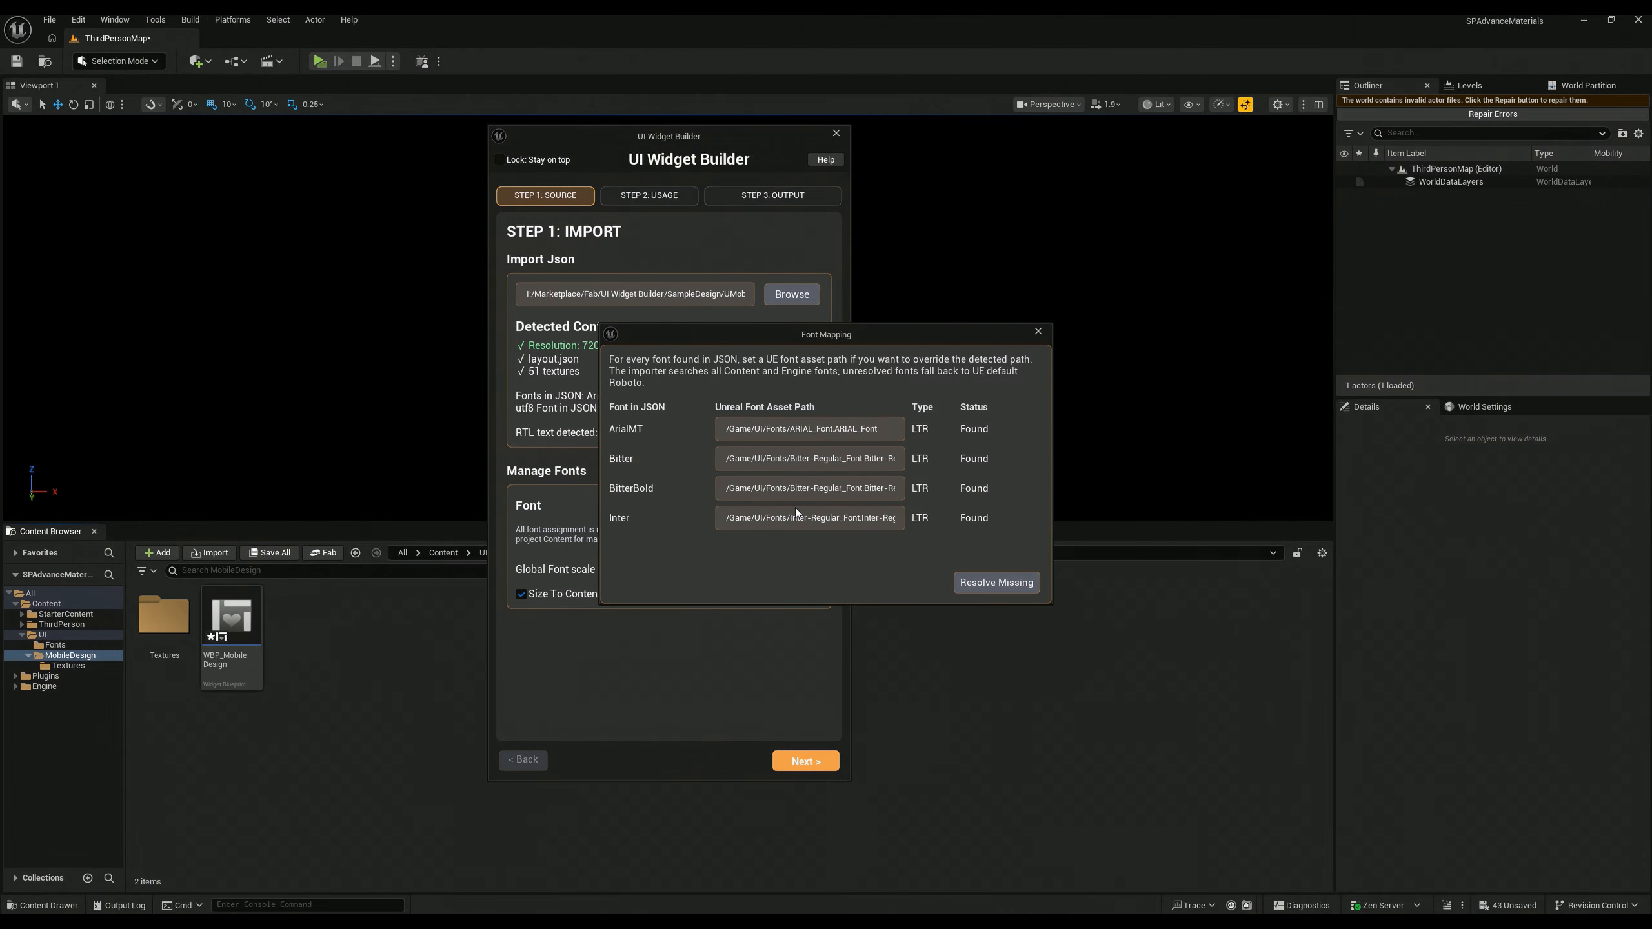
drag(602, 335, 645, 310)
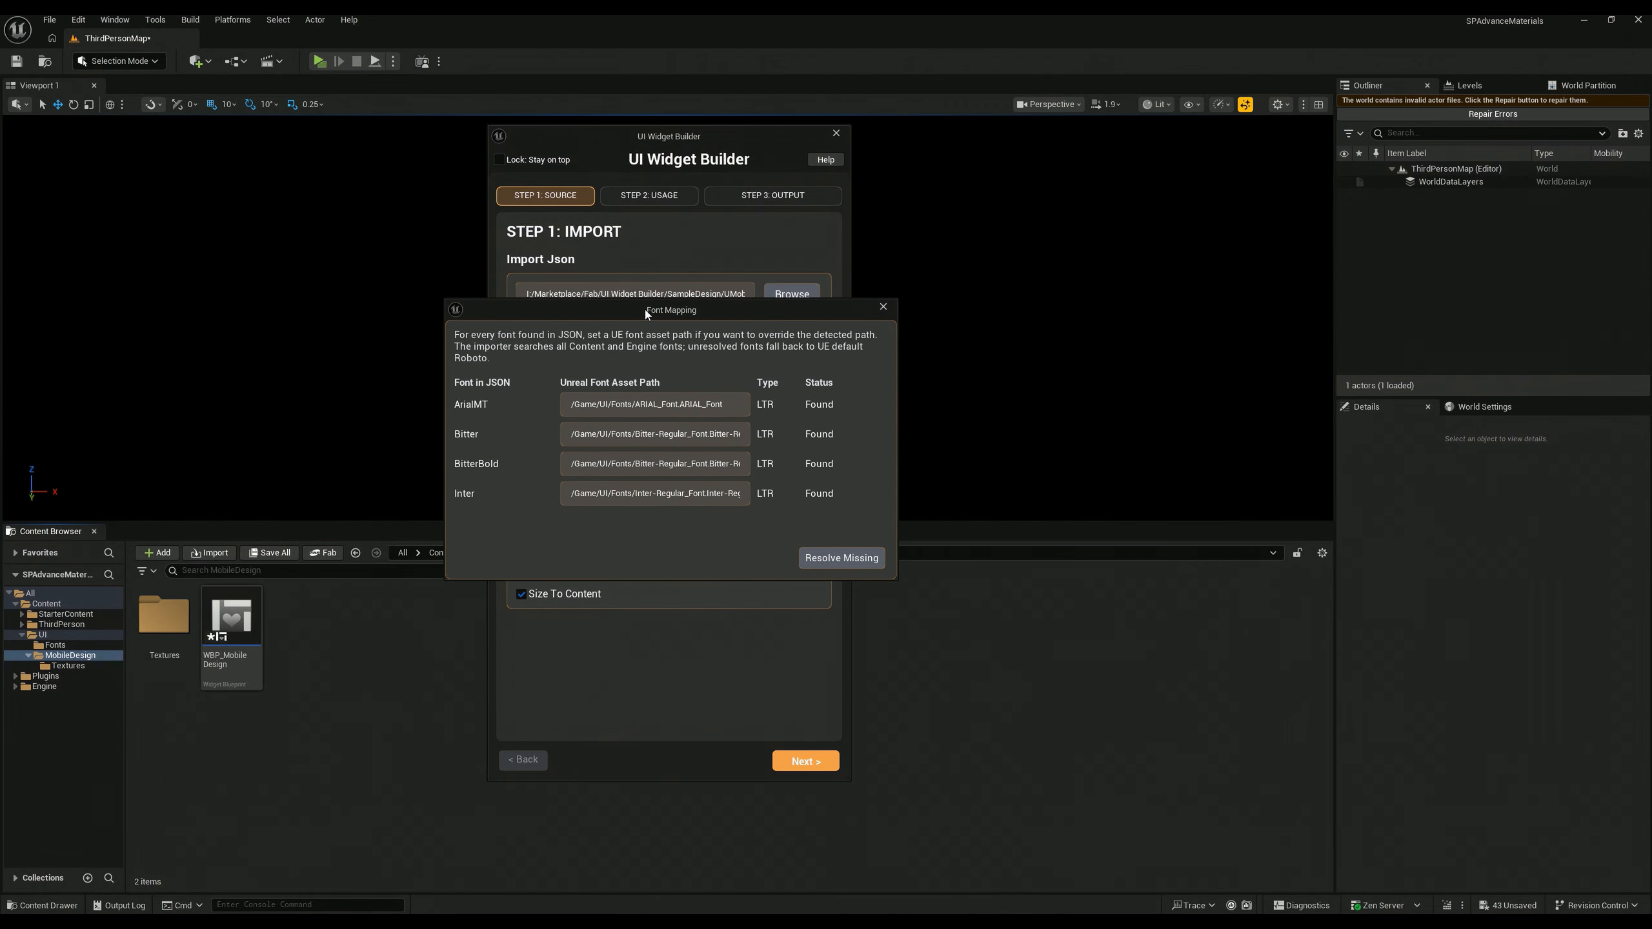
click(582, 406)
drag(708, 435, 799, 463)
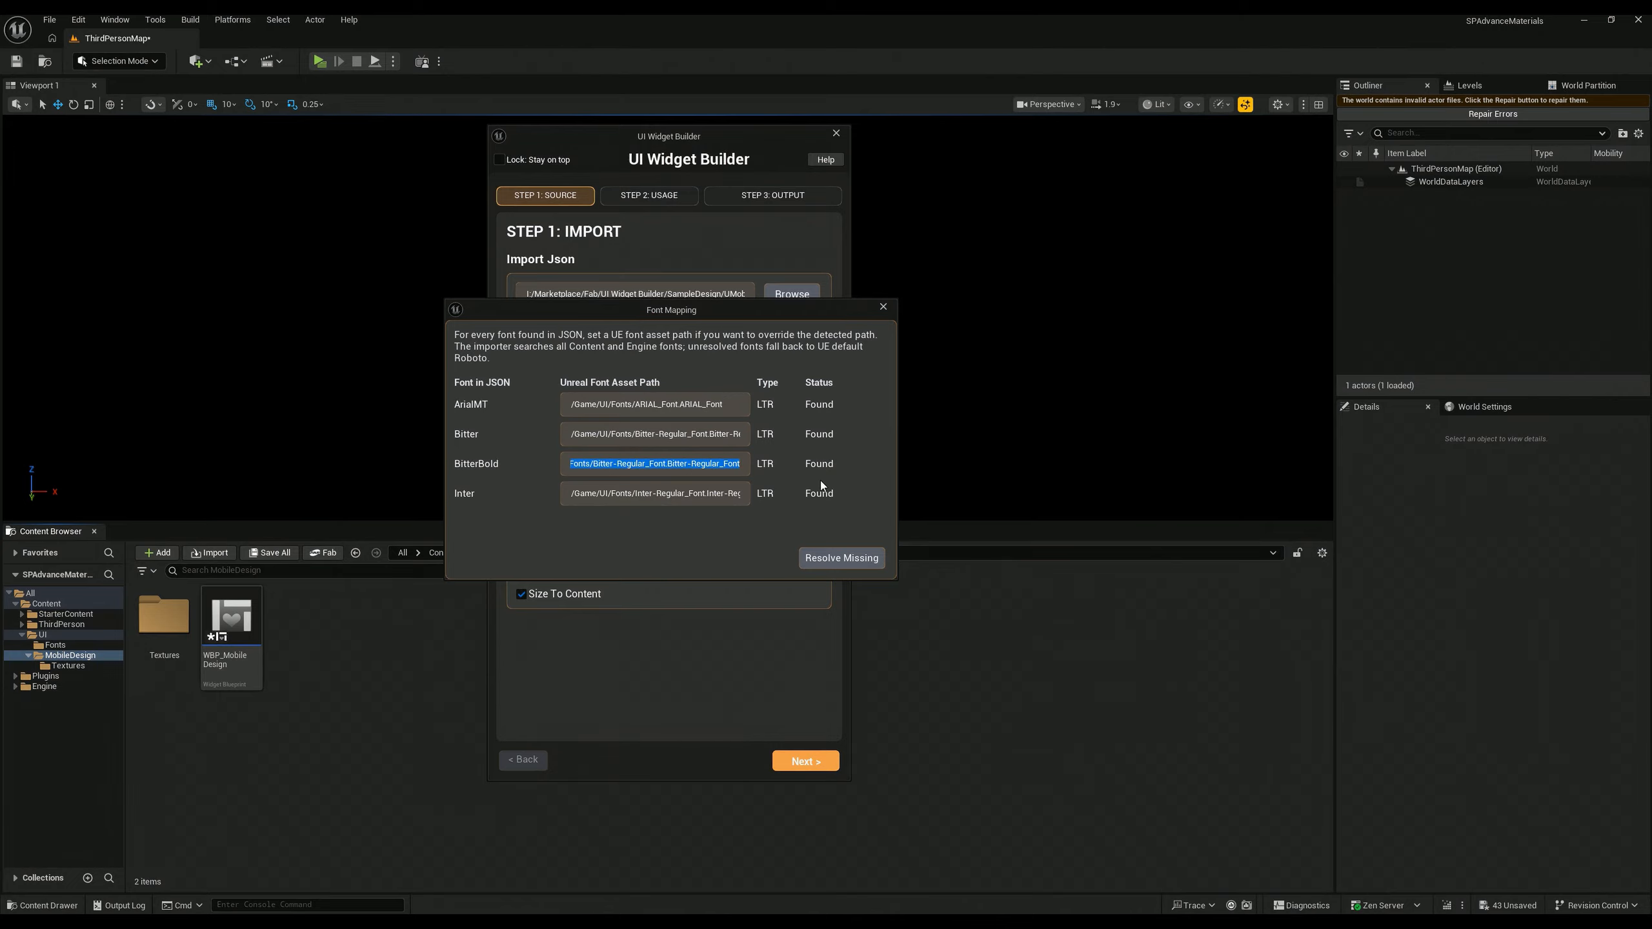
drag(572, 495, 802, 496)
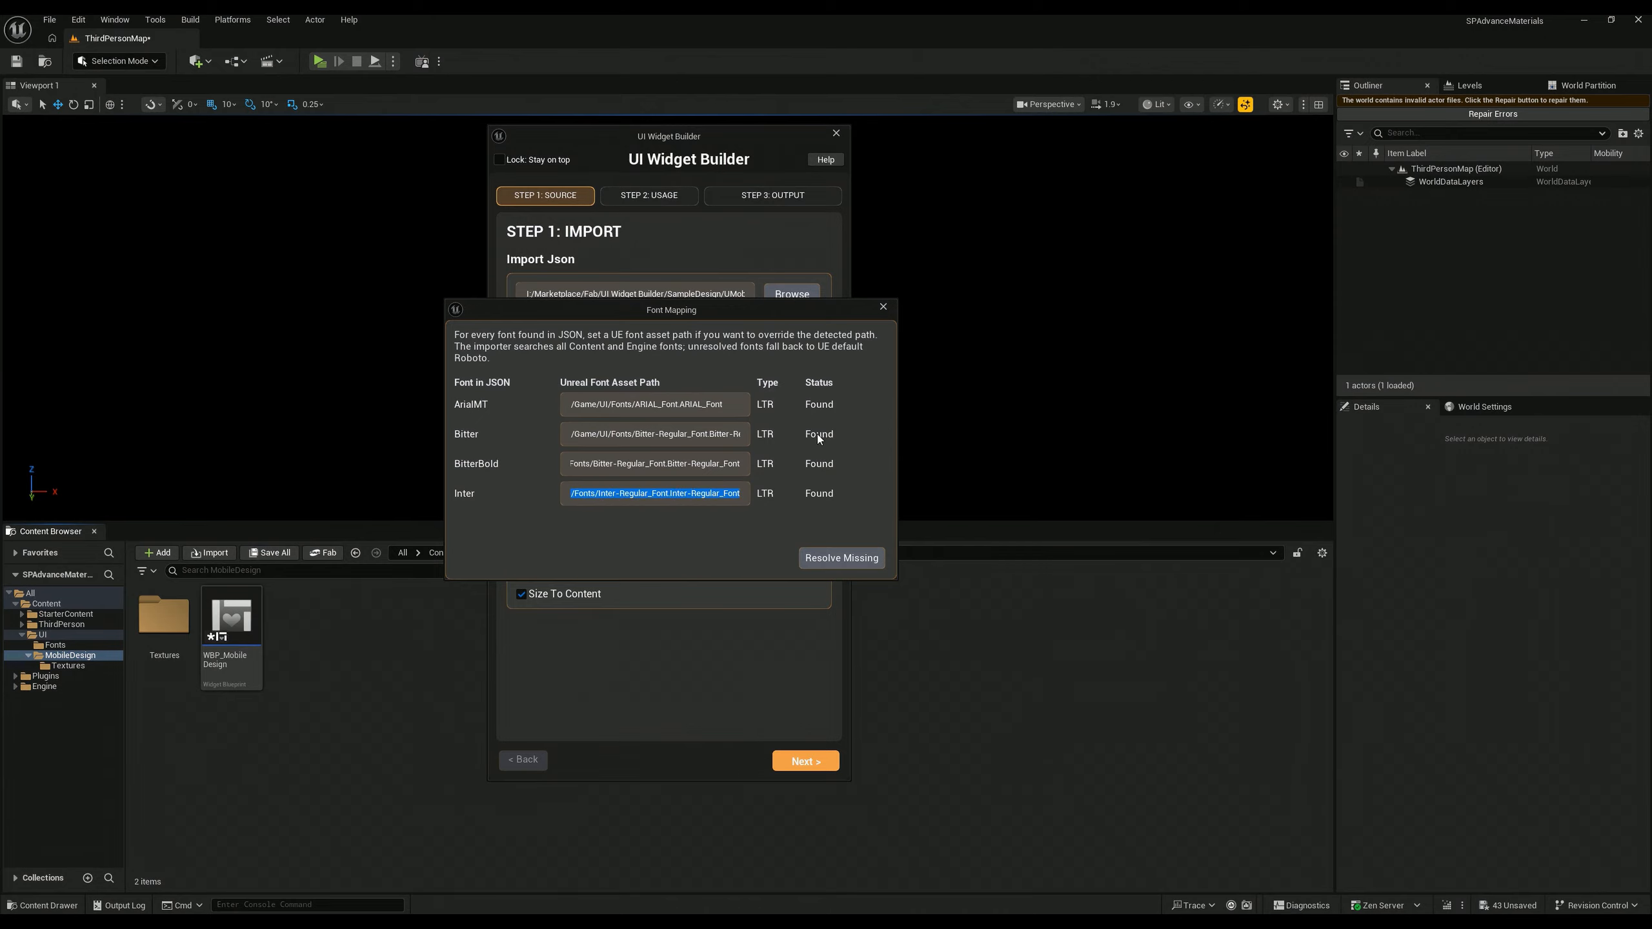
click(644, 561)
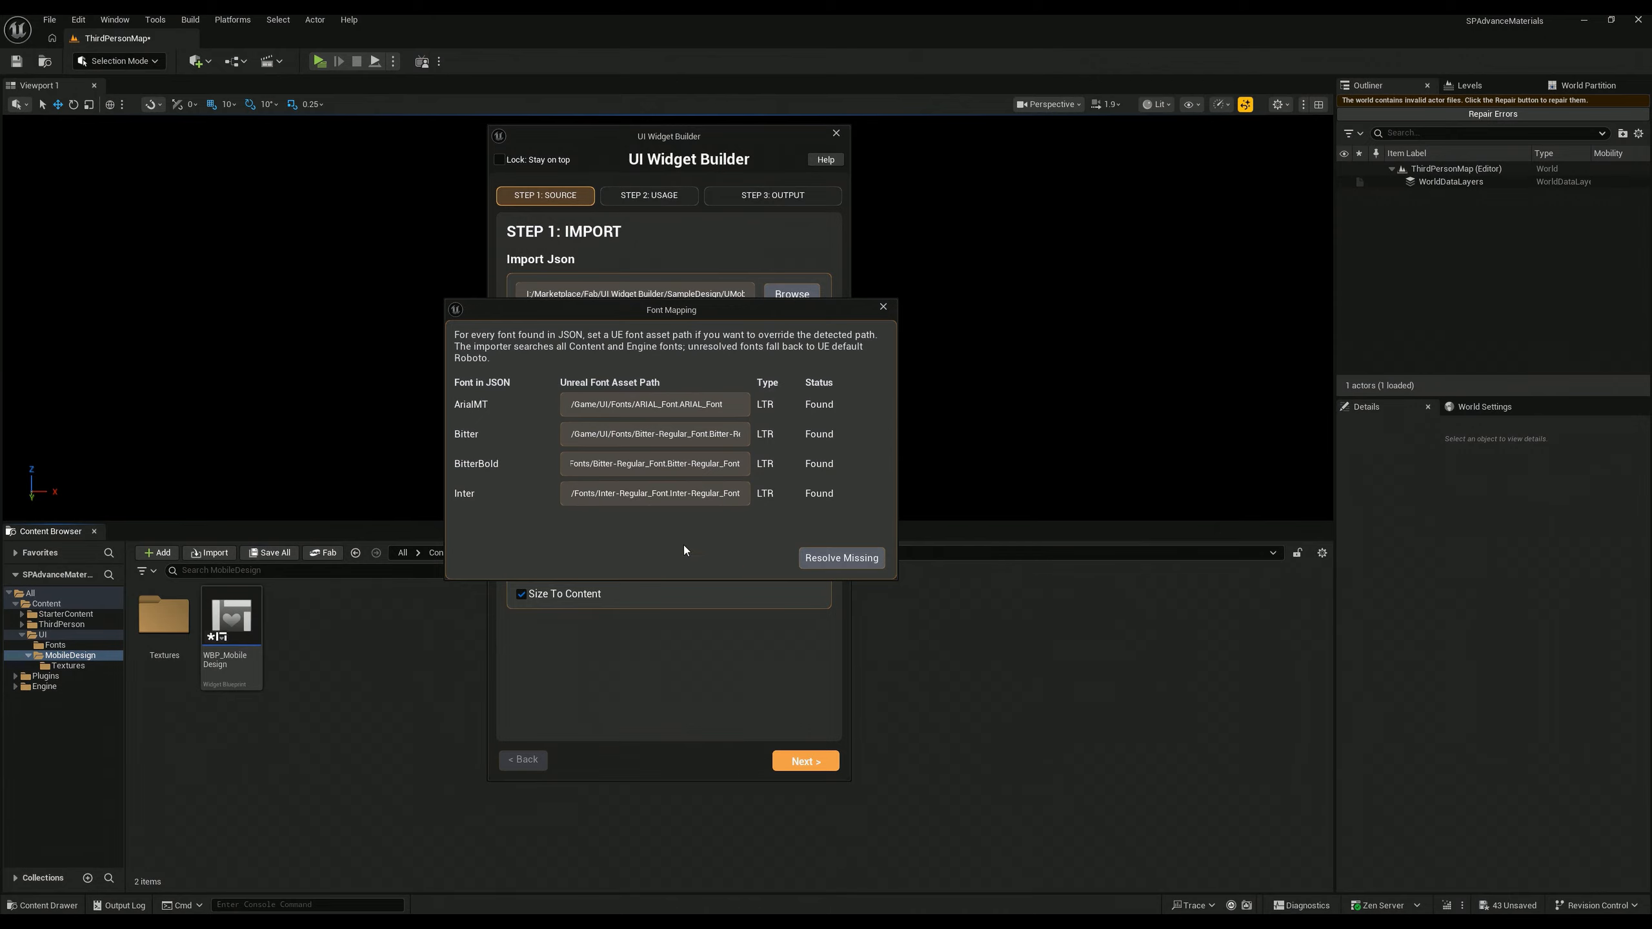
click(882, 308)
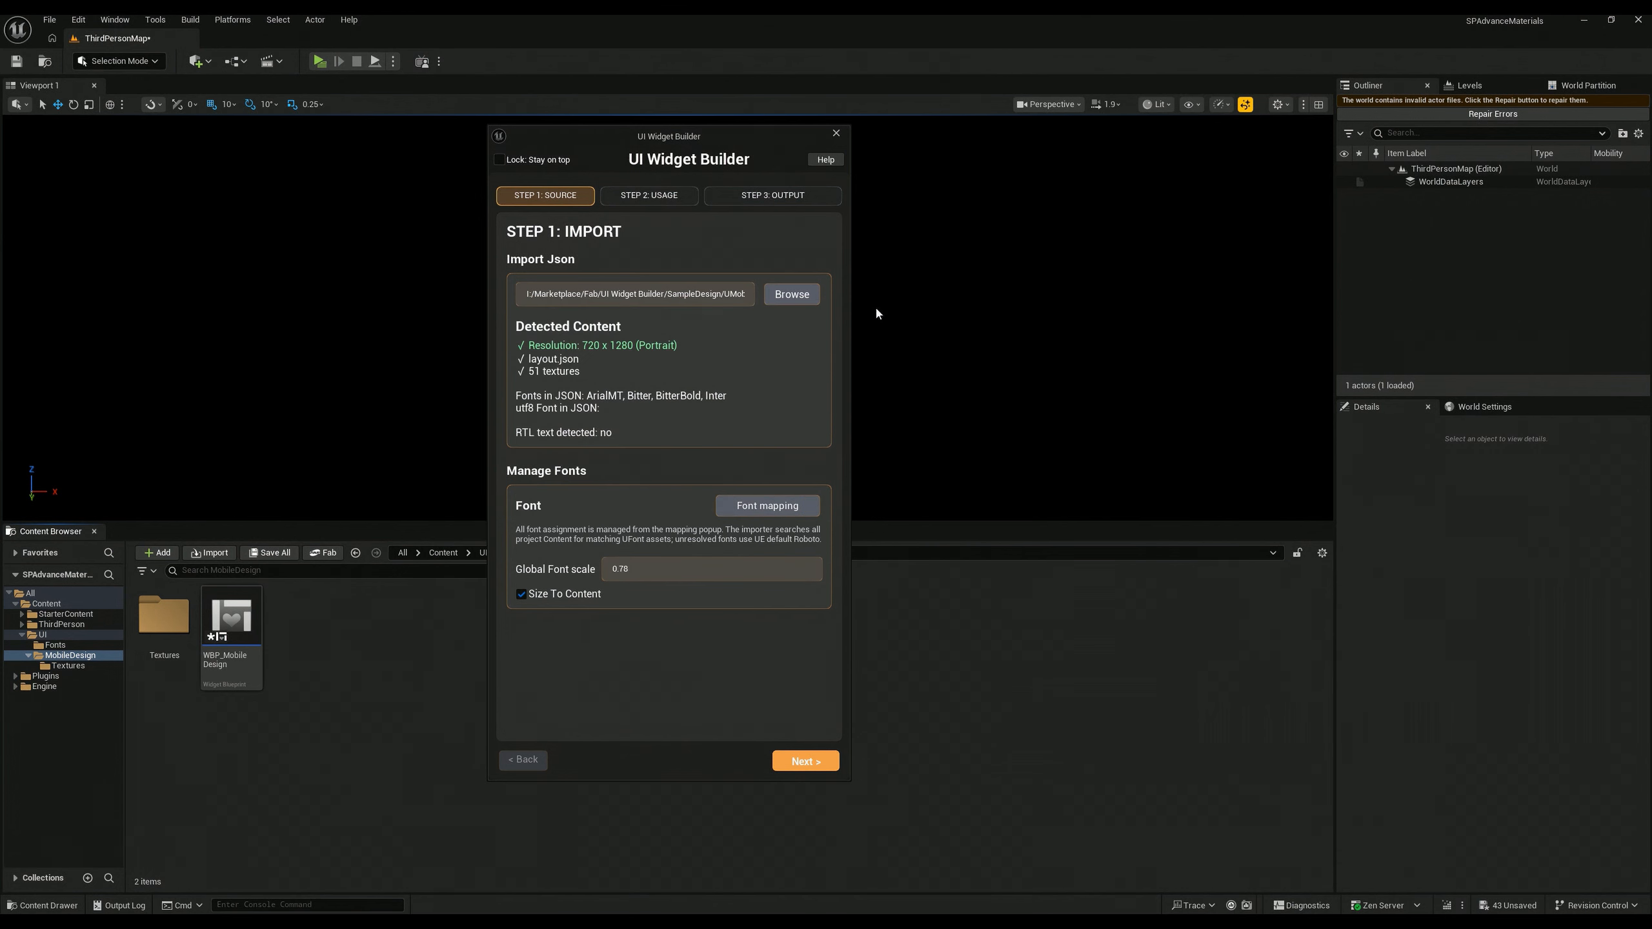
Step: Look through the Fonts, MobileDesign and UI folders in the project content
click(54, 645)
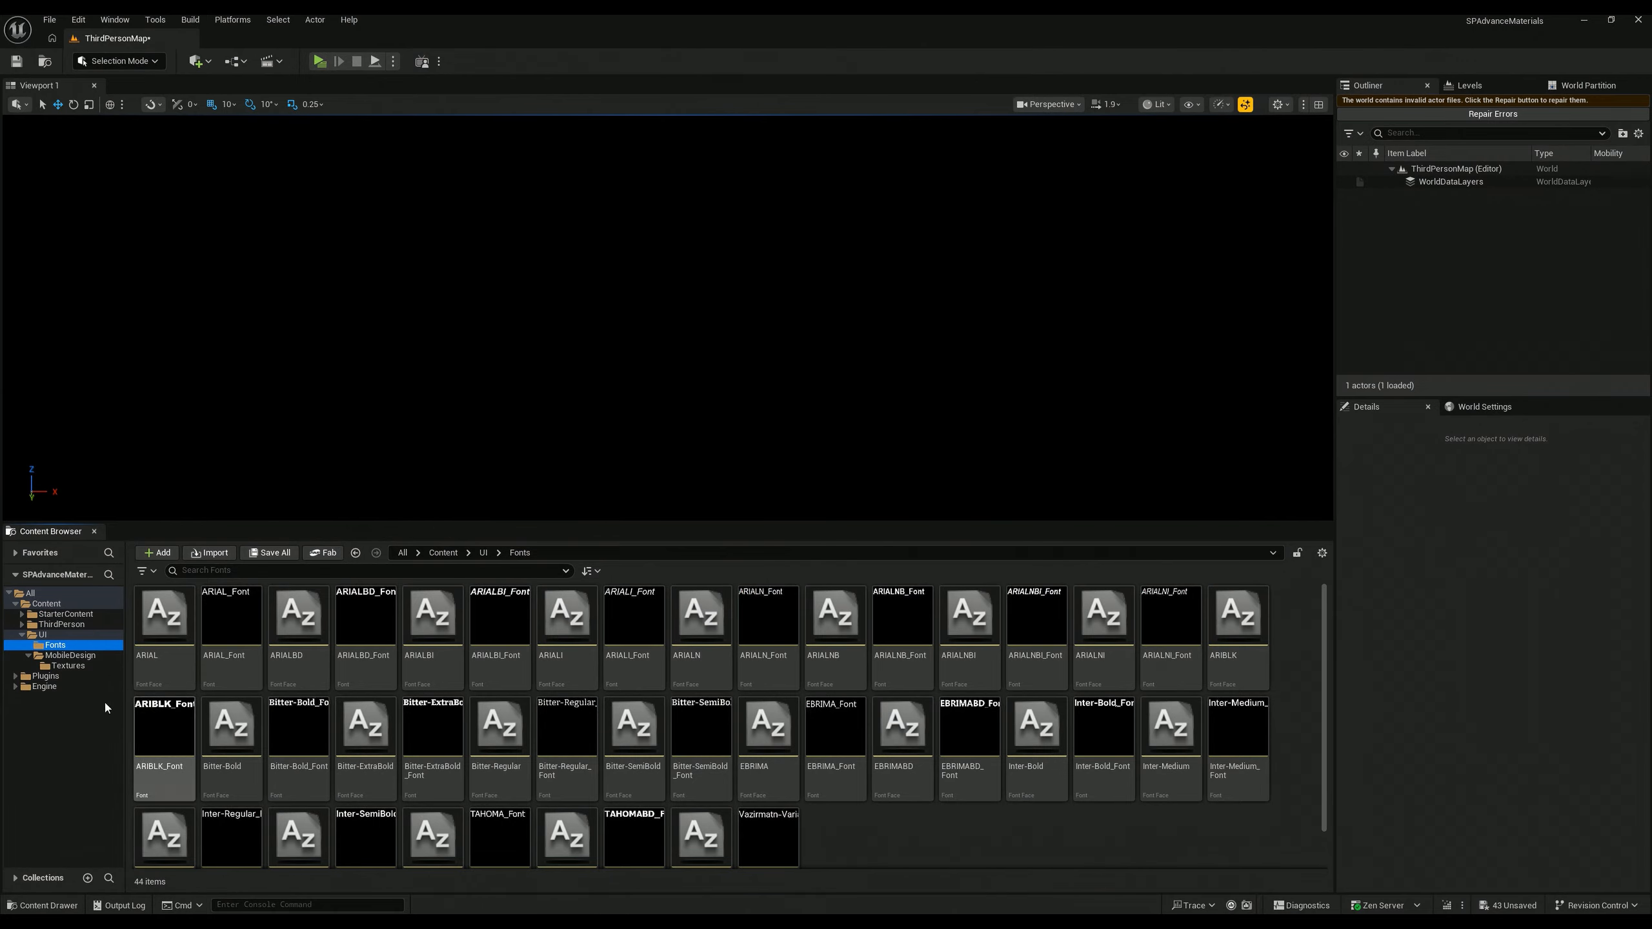
click(60, 657)
click(53, 636)
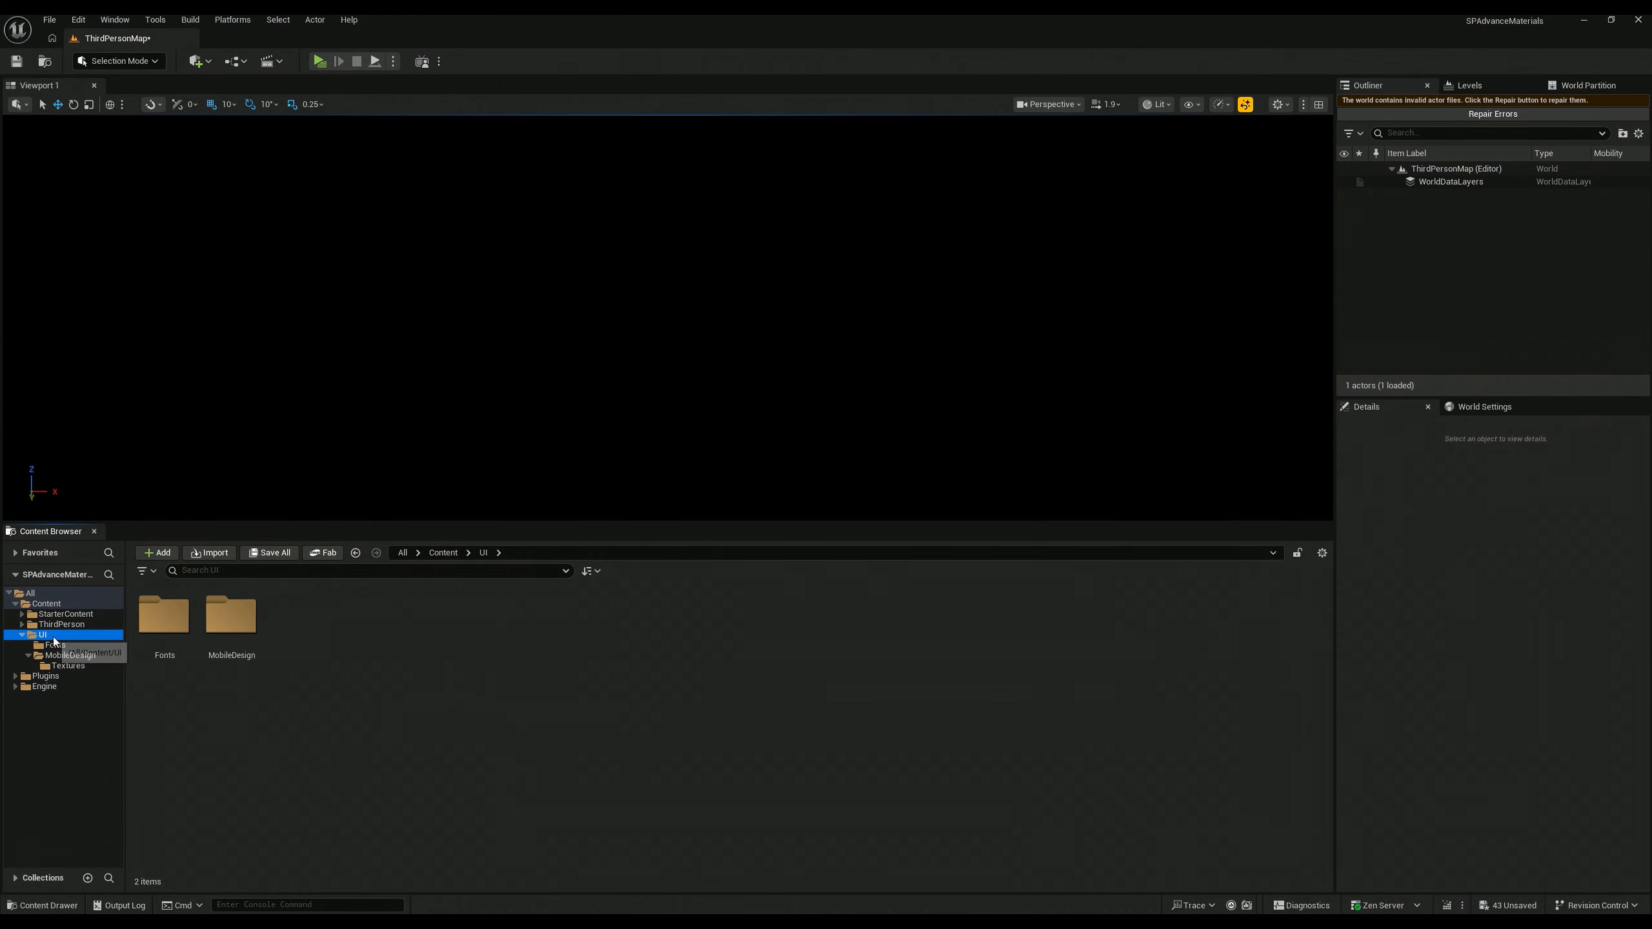
click(276, 880)
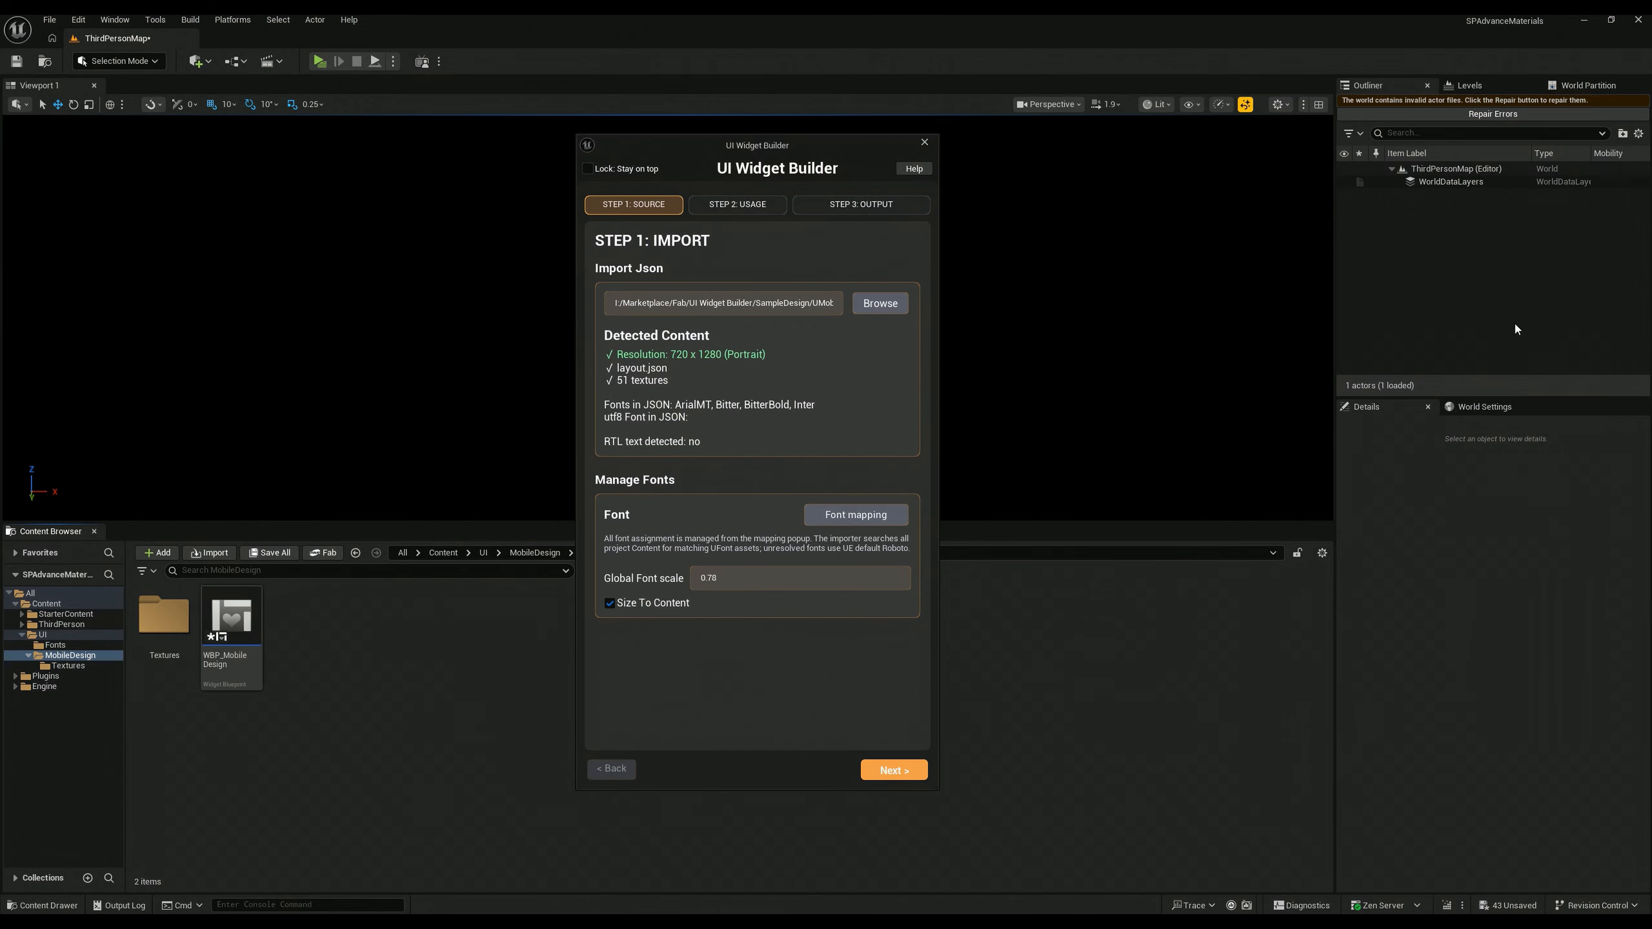
Step: Check the export path in the Output stage and reimport WBP_MobileDesign, agreeing to delete the existing generated items
click(827, 206)
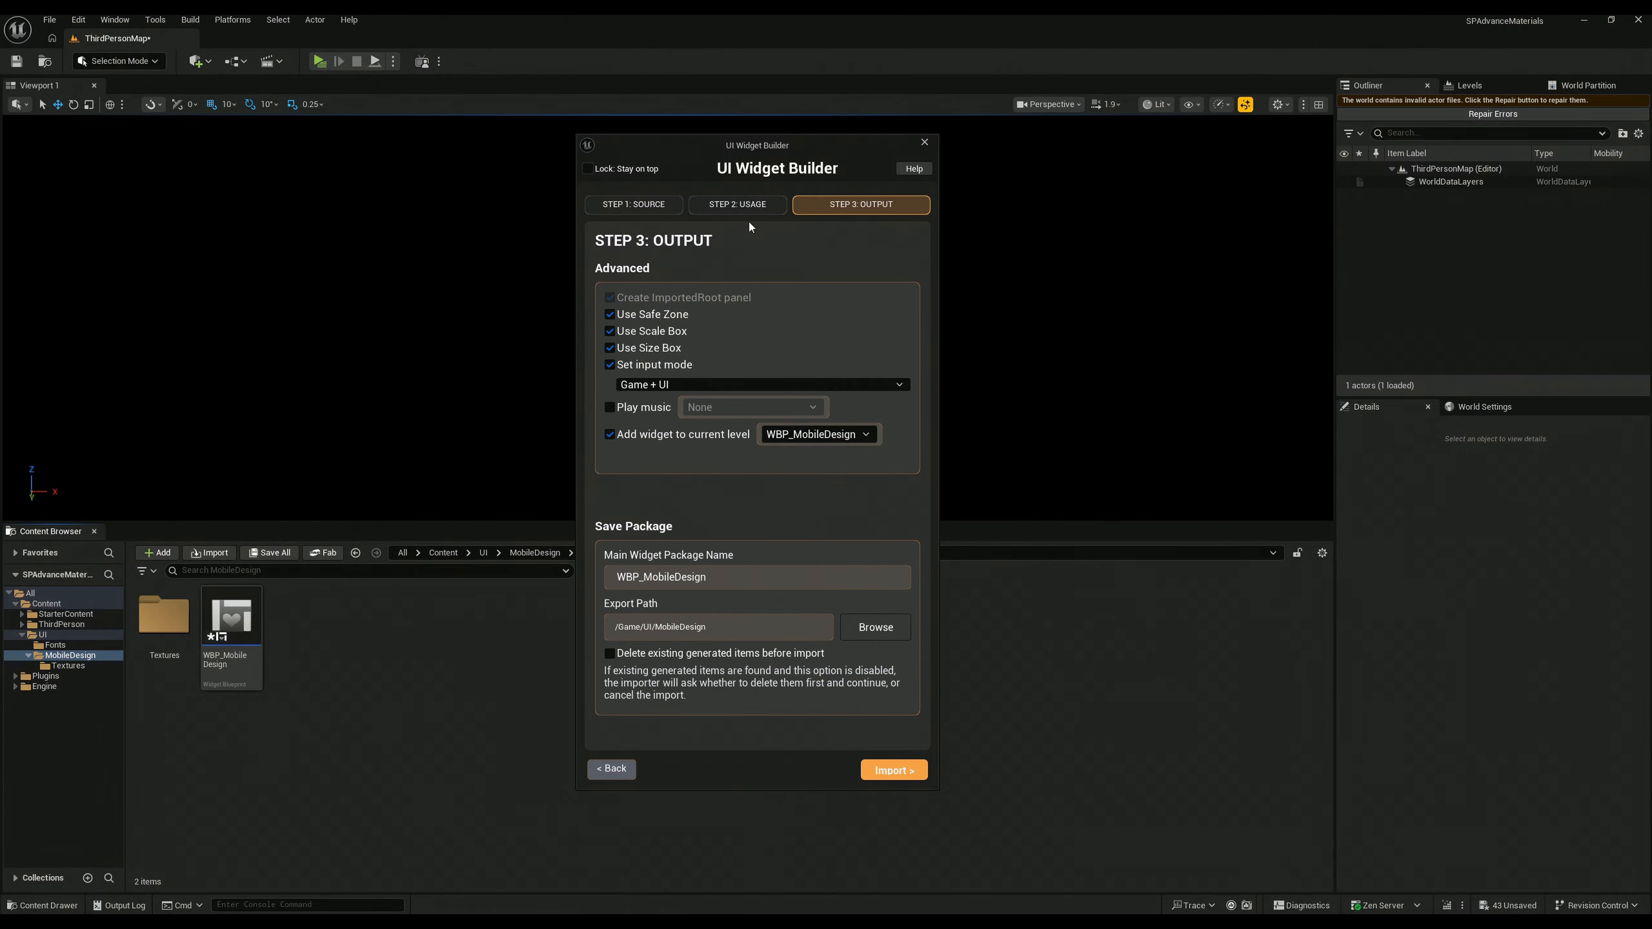
drag(712, 626, 612, 628)
click(887, 773)
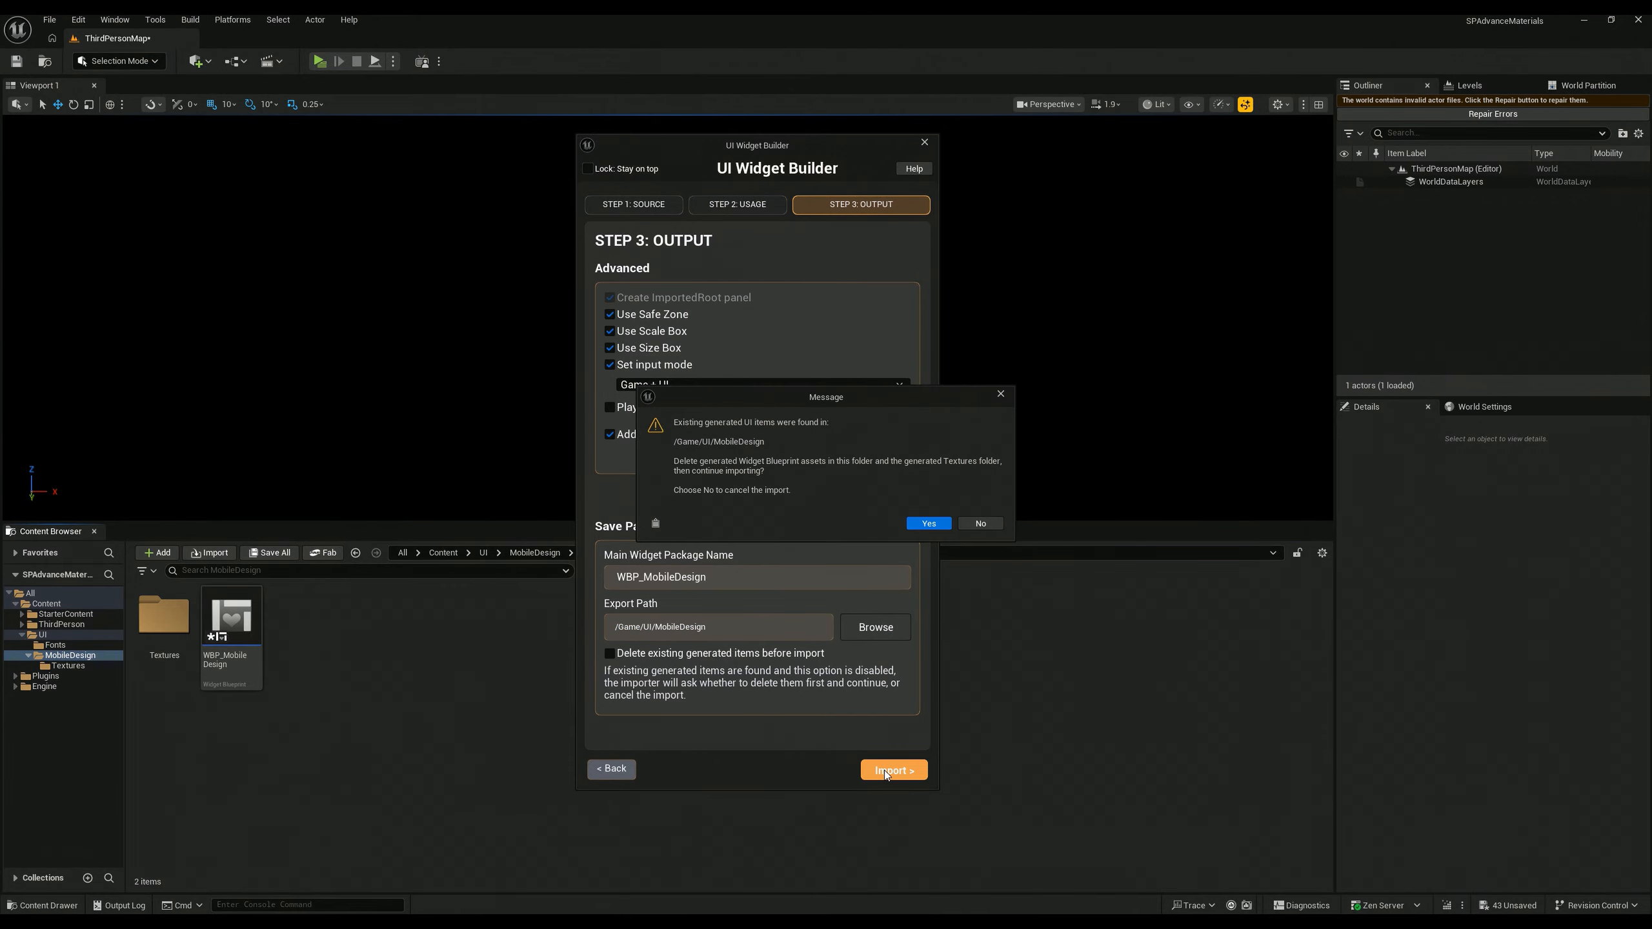
drag(746, 393, 630, 313)
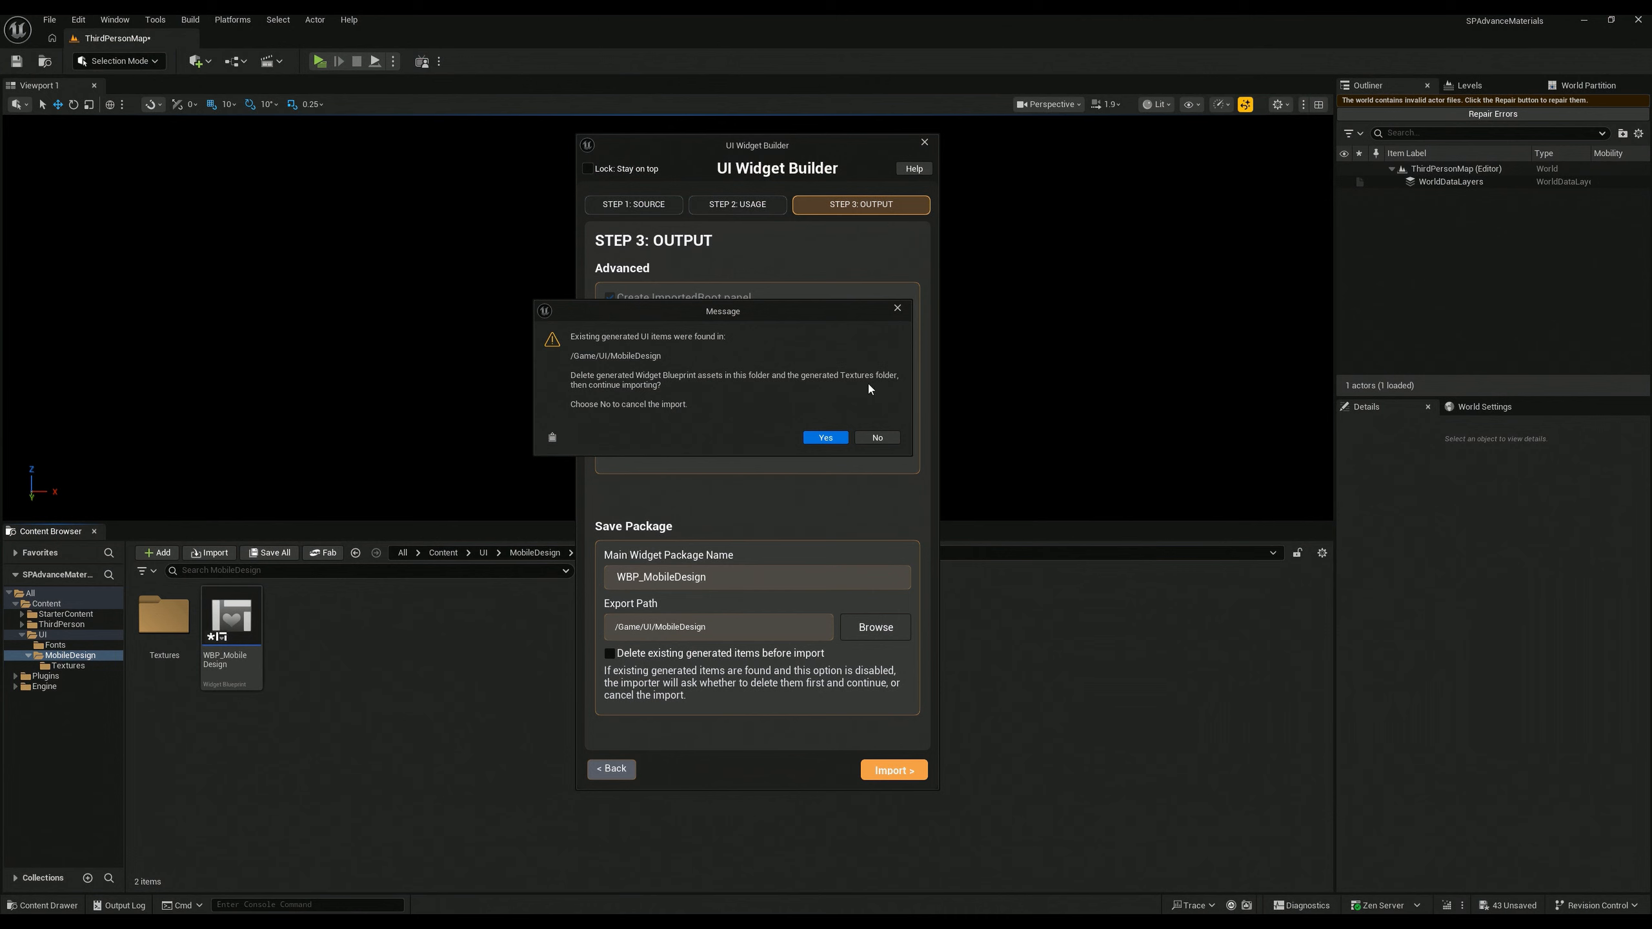
click(831, 437)
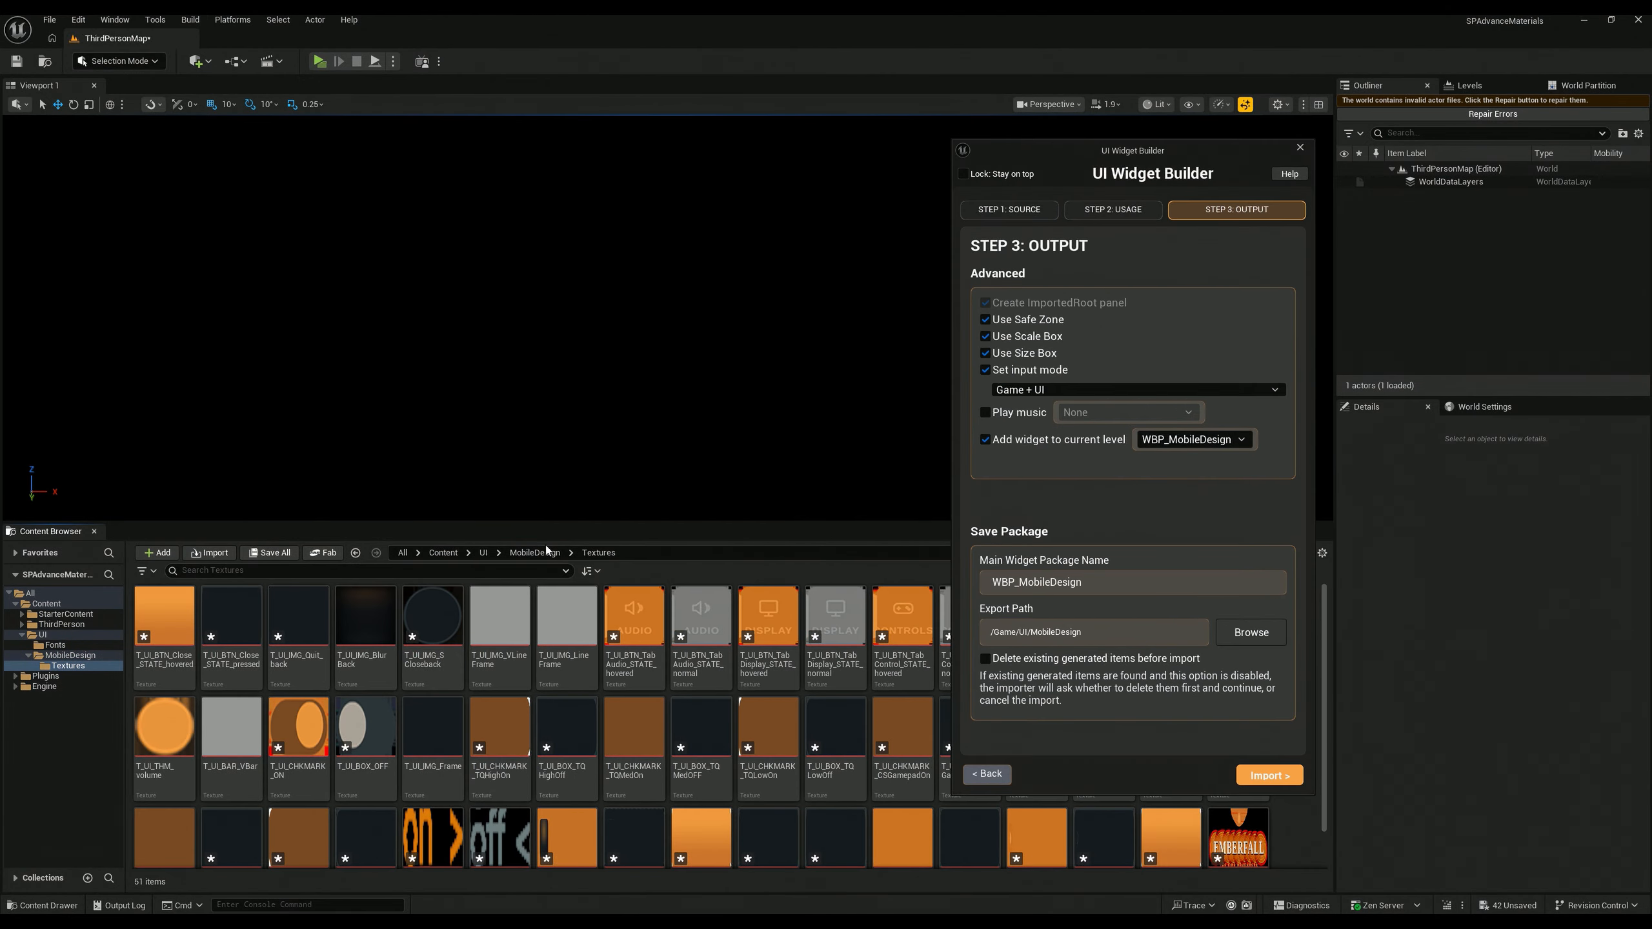
Step: Open the reimported WBP_MobileDesign from the MobileDesign folder, inspect its event graph and close the widget editor
click(542, 552)
click(233, 626)
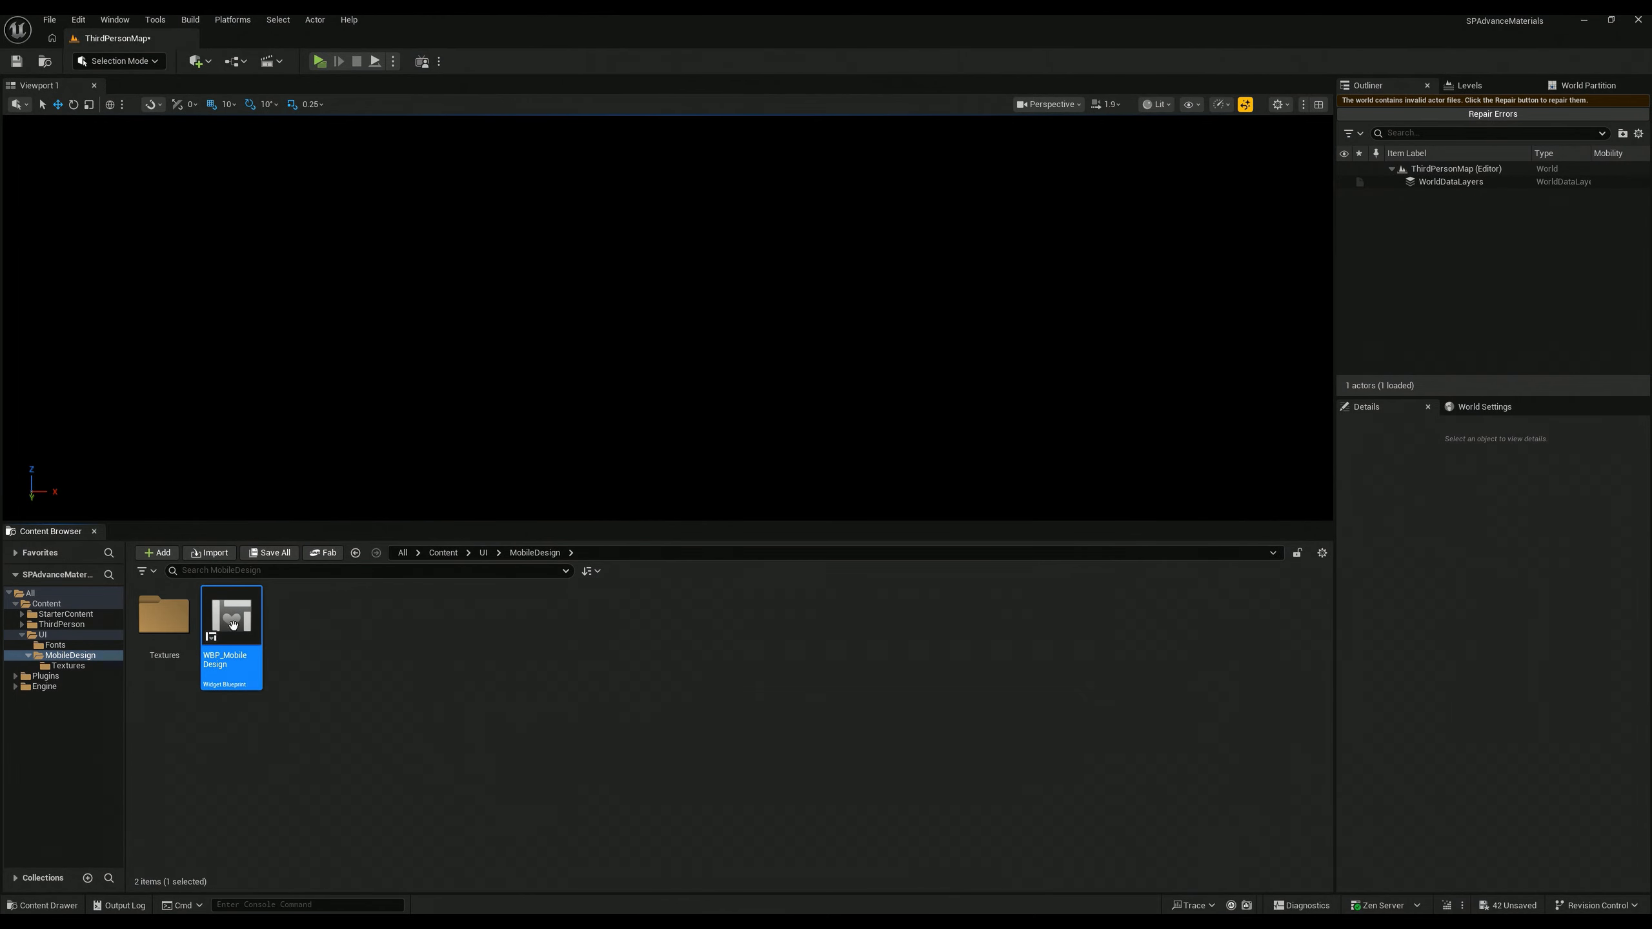
double_click(233, 625)
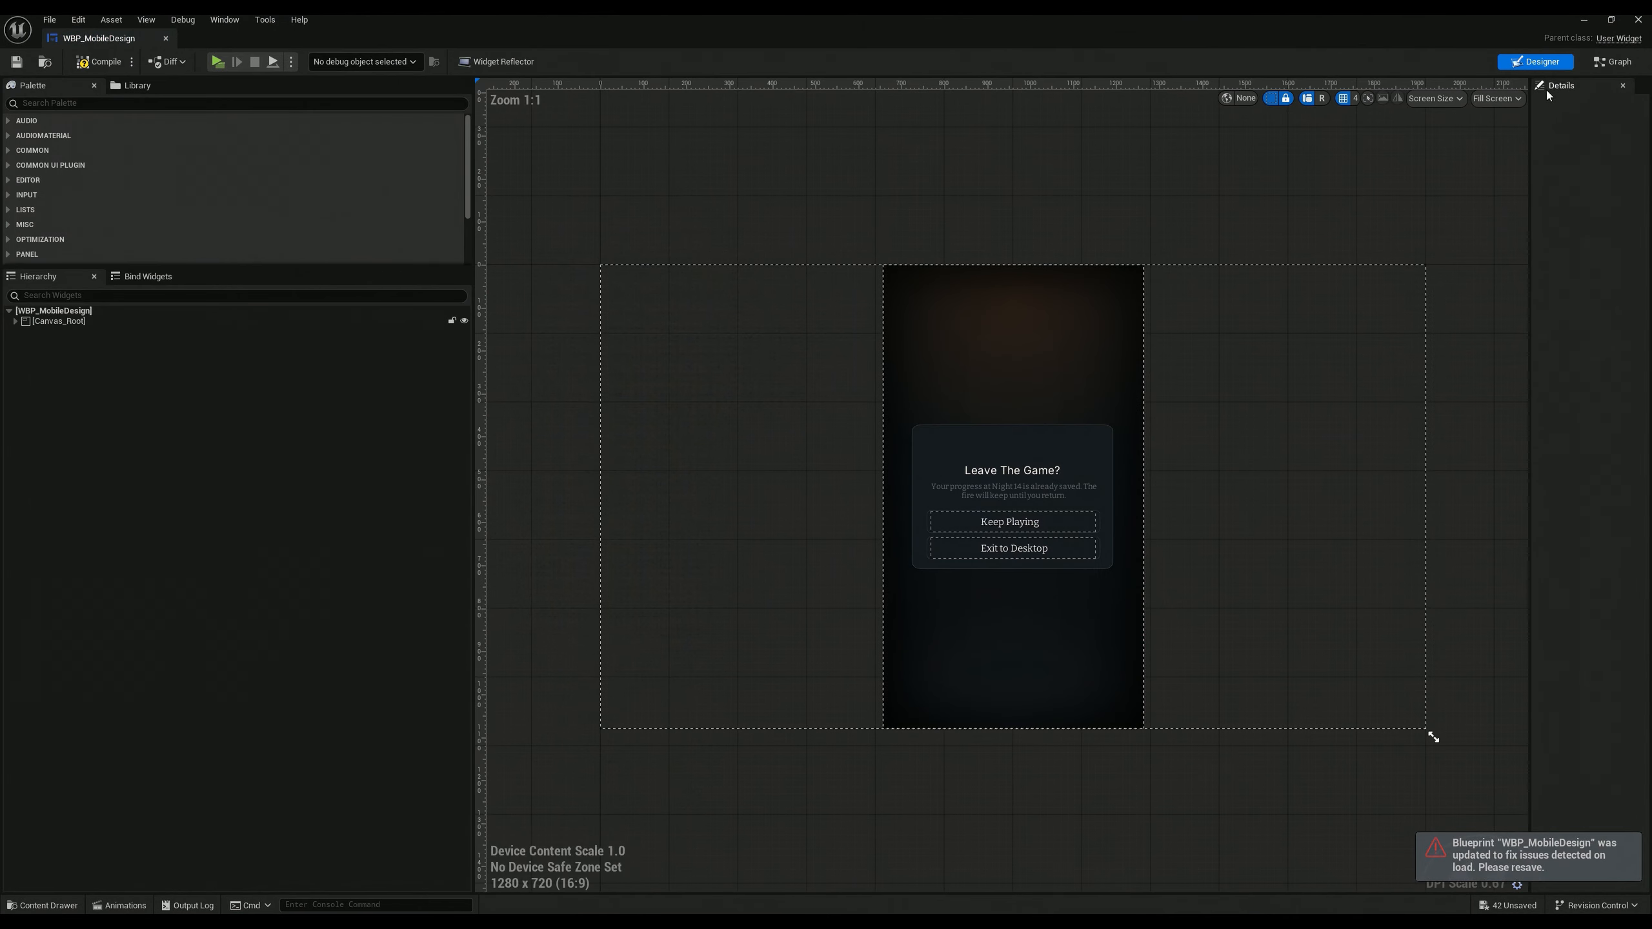
click(1609, 62)
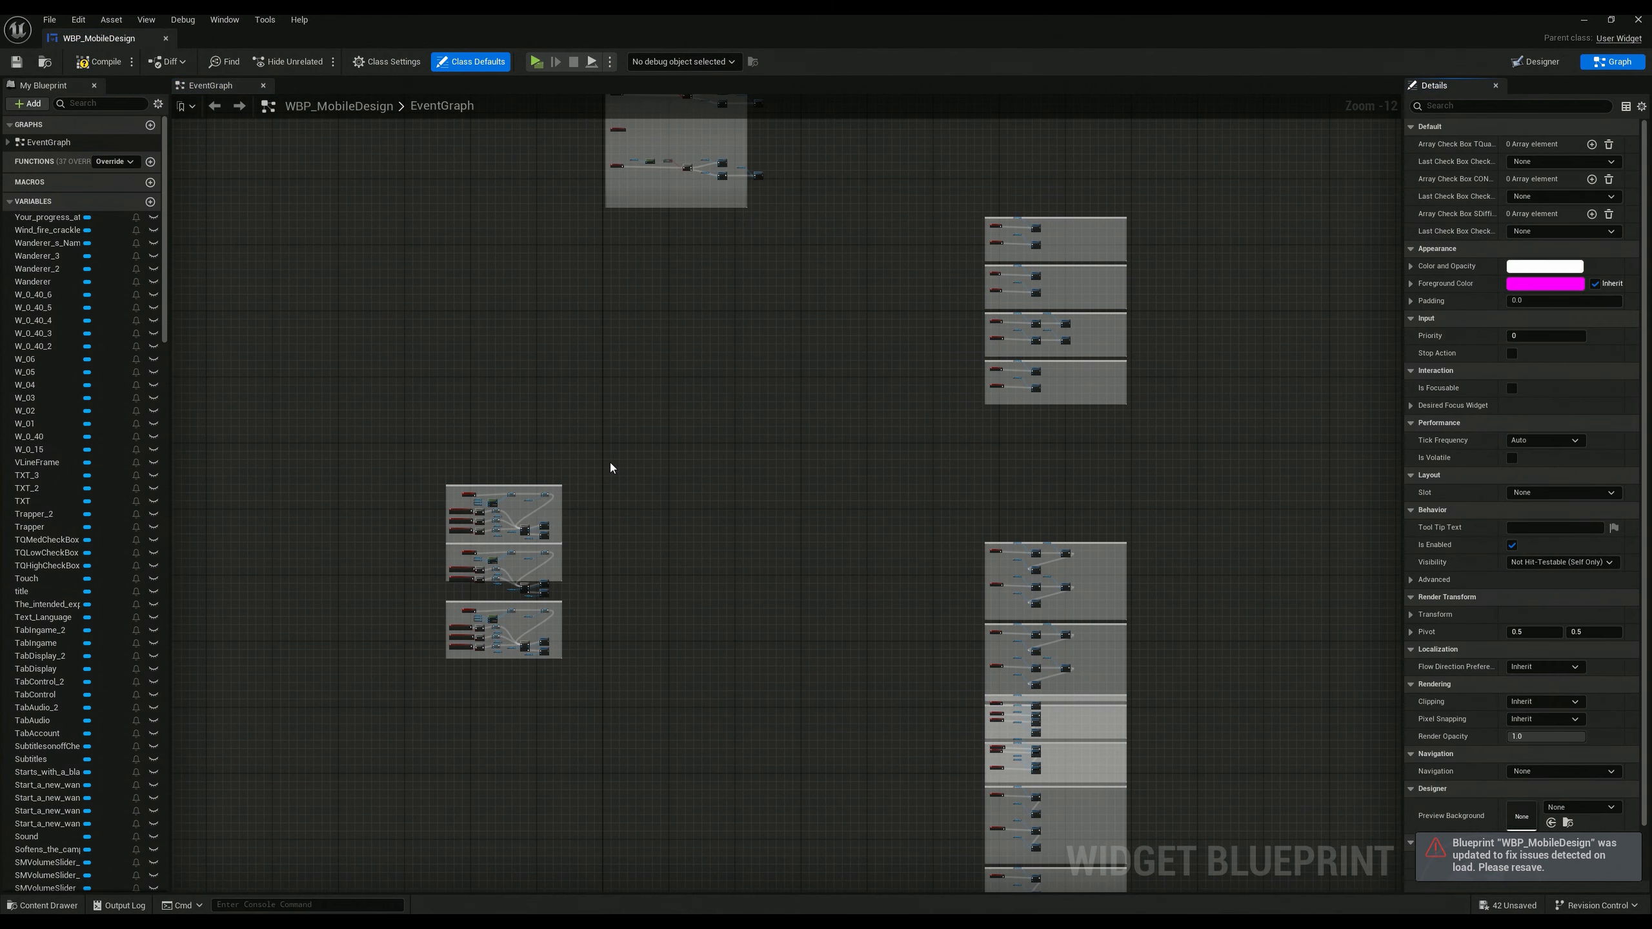
click(1638, 20)
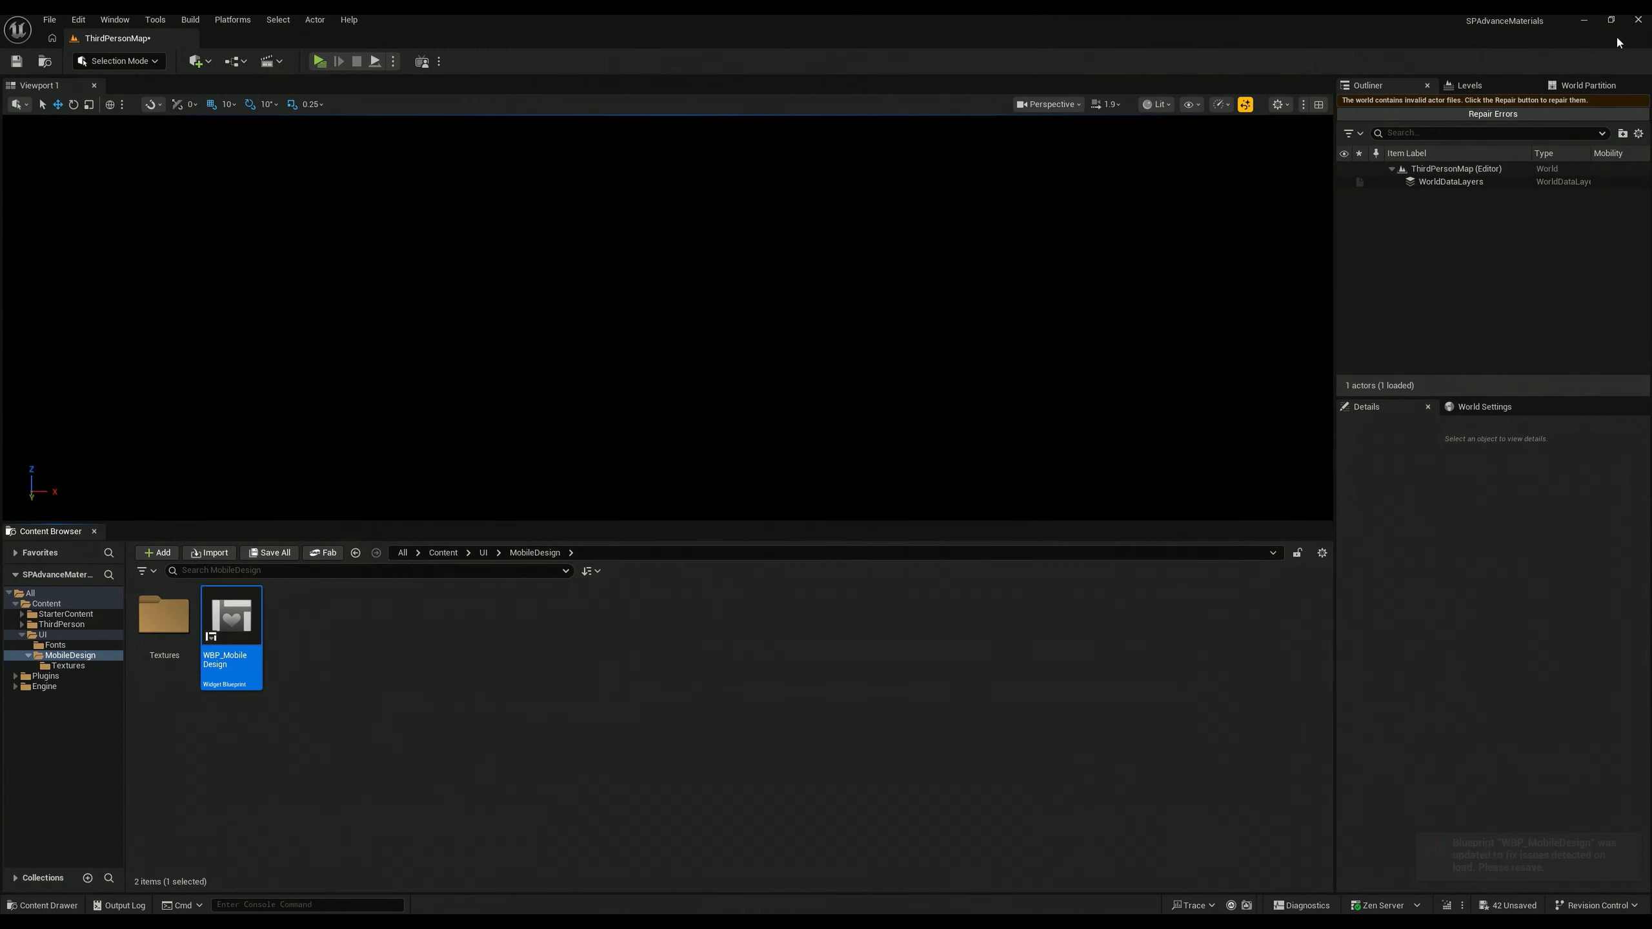
Step: Switch to Photoshop and show the MainMenu, Credits, Exit, LoadLevel and settings widget groups in UIWB_DesignSample_Advance_01.psd
click(254, 892)
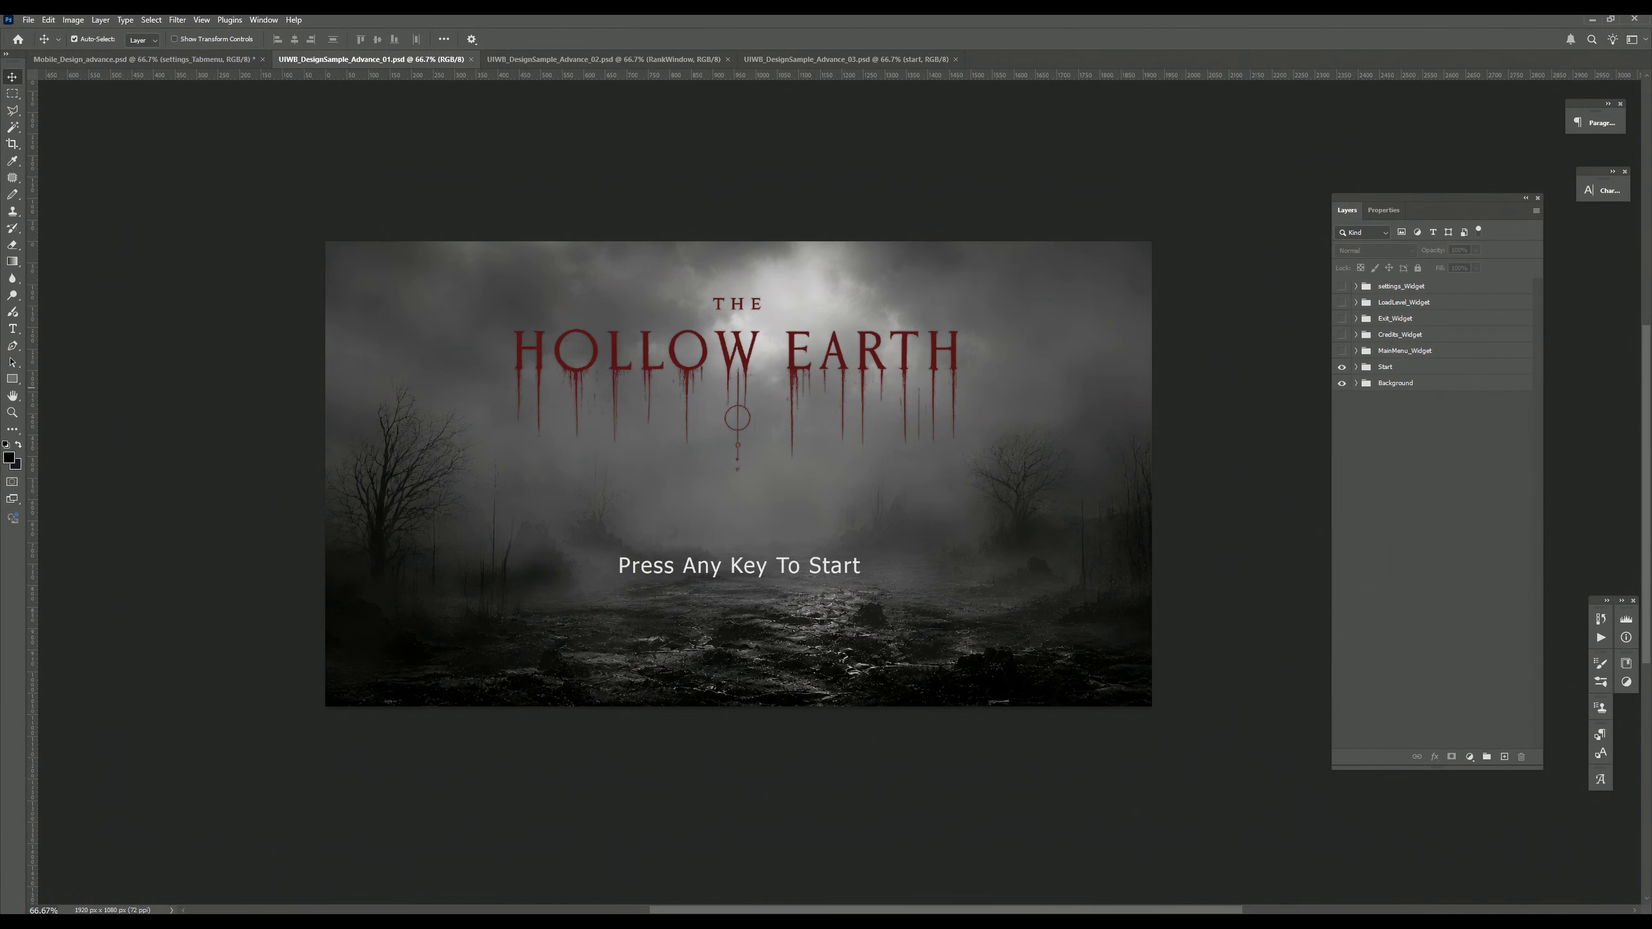
drag(1429, 195, 1302, 193)
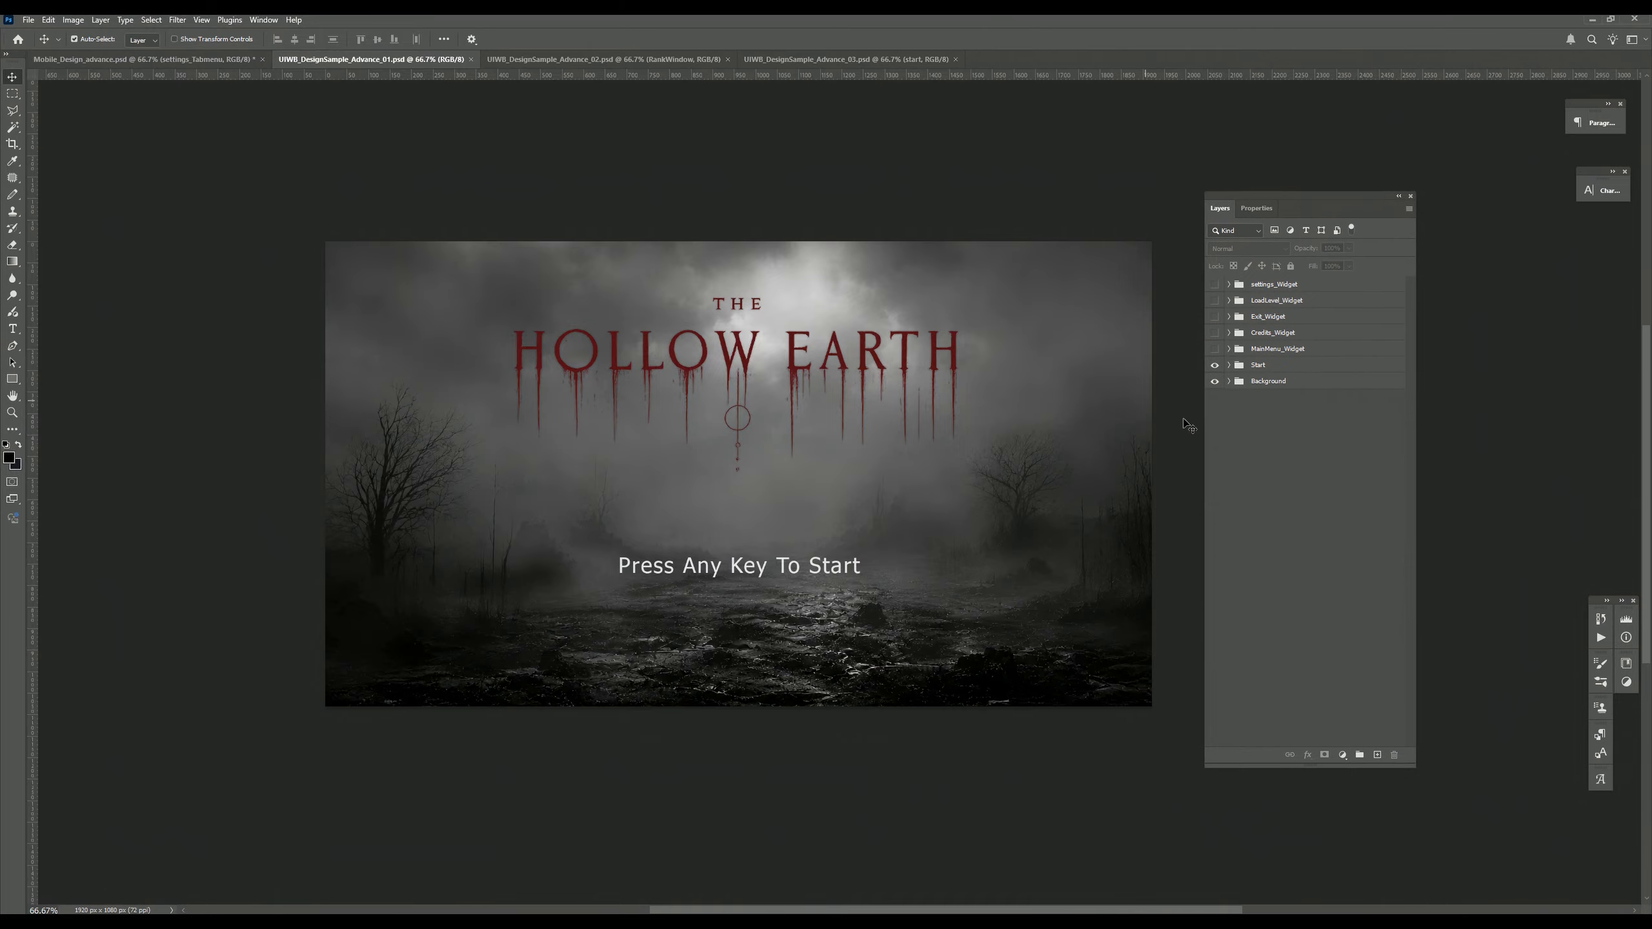
click(1214, 350)
click(1214, 332)
click(1214, 316)
click(1215, 300)
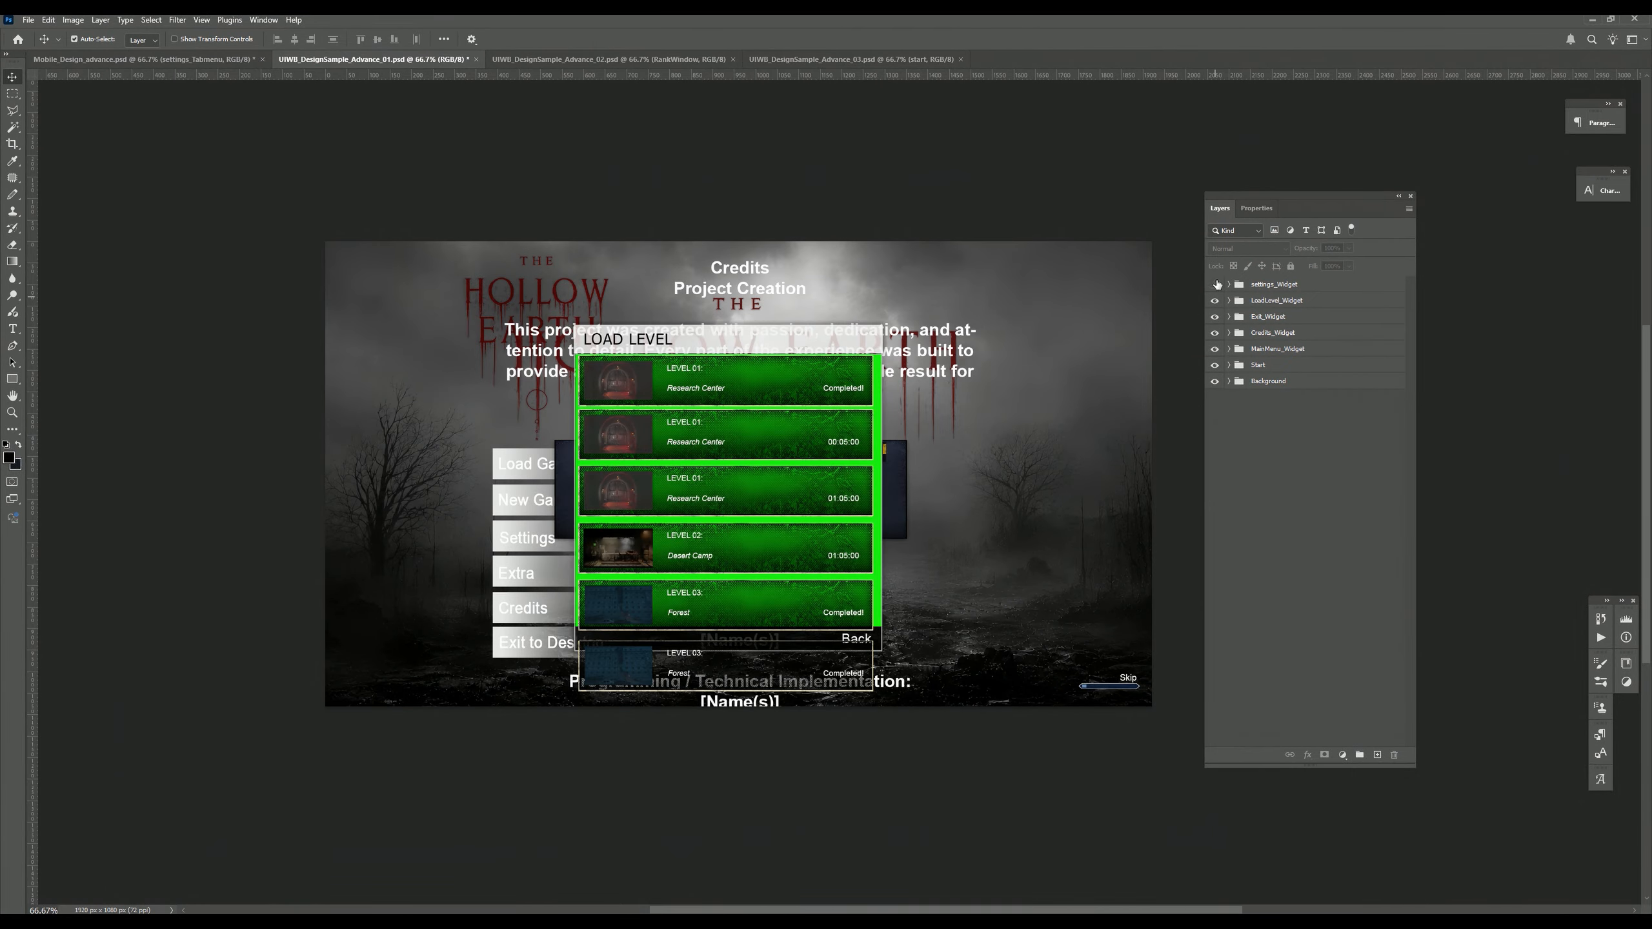
click(1215, 285)
Step: Hide the settings, LoadLevel, Exit, Credits and MainMenu widget groups, keeping only Start and Background shown
click(1216, 286)
click(1216, 302)
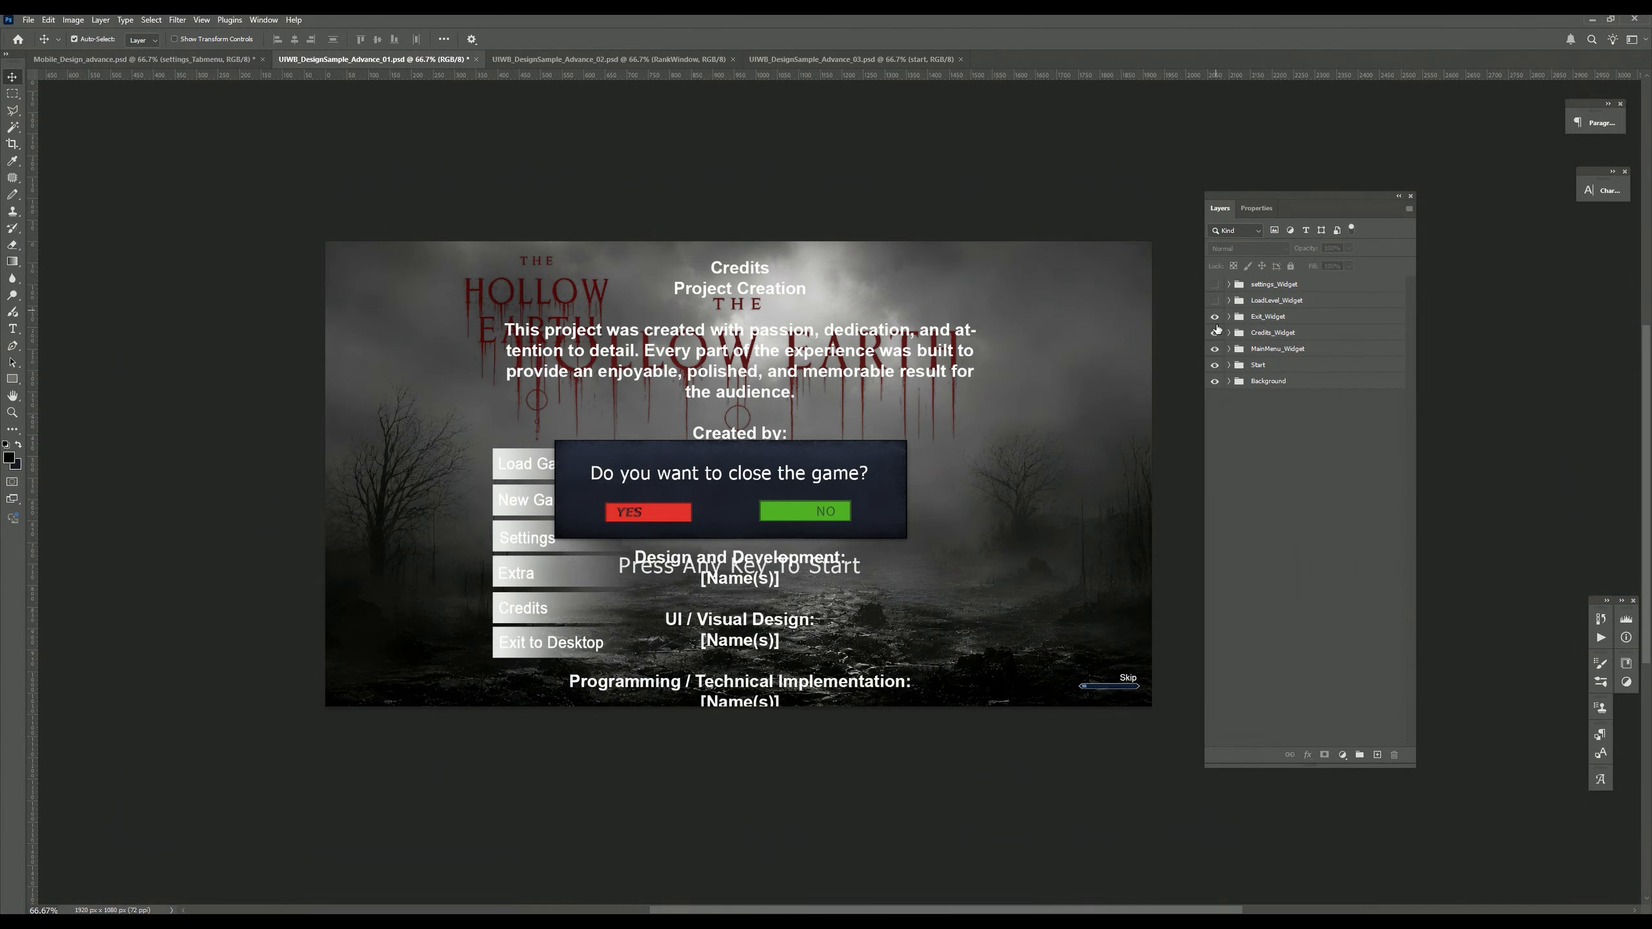
click(1224, 317)
click(1215, 333)
click(1215, 318)
click(1215, 350)
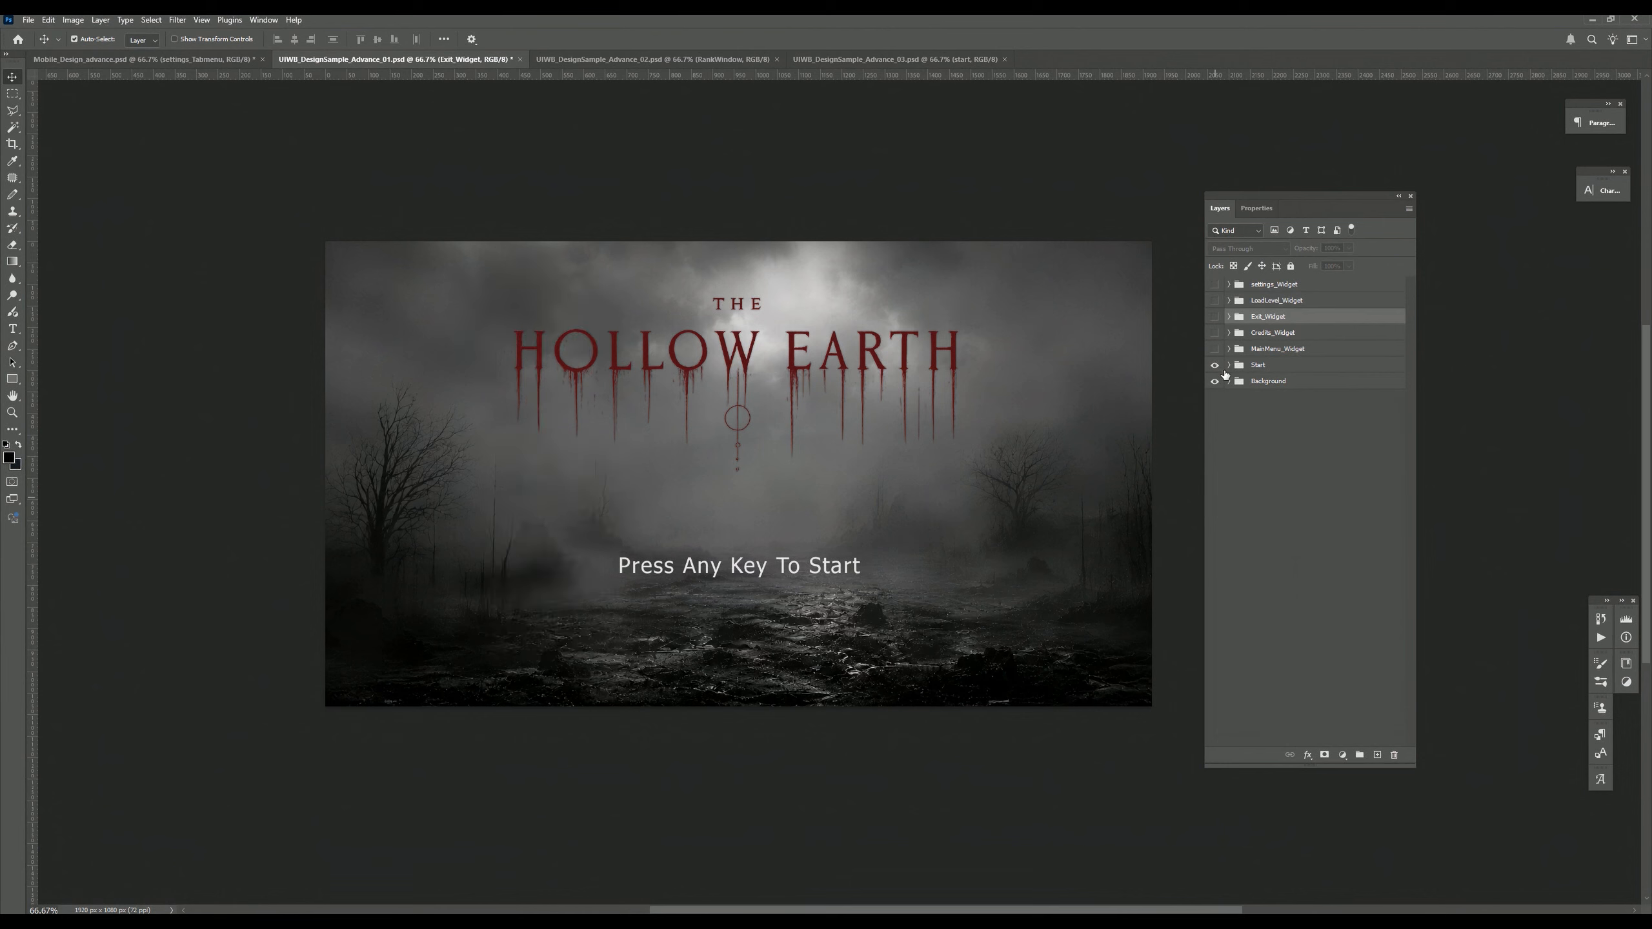
Step: Switch to Unreal and bring up the UI Widget Builder at its Source stage
click(1229, 365)
mouse_move(205, 920)
click(188, 875)
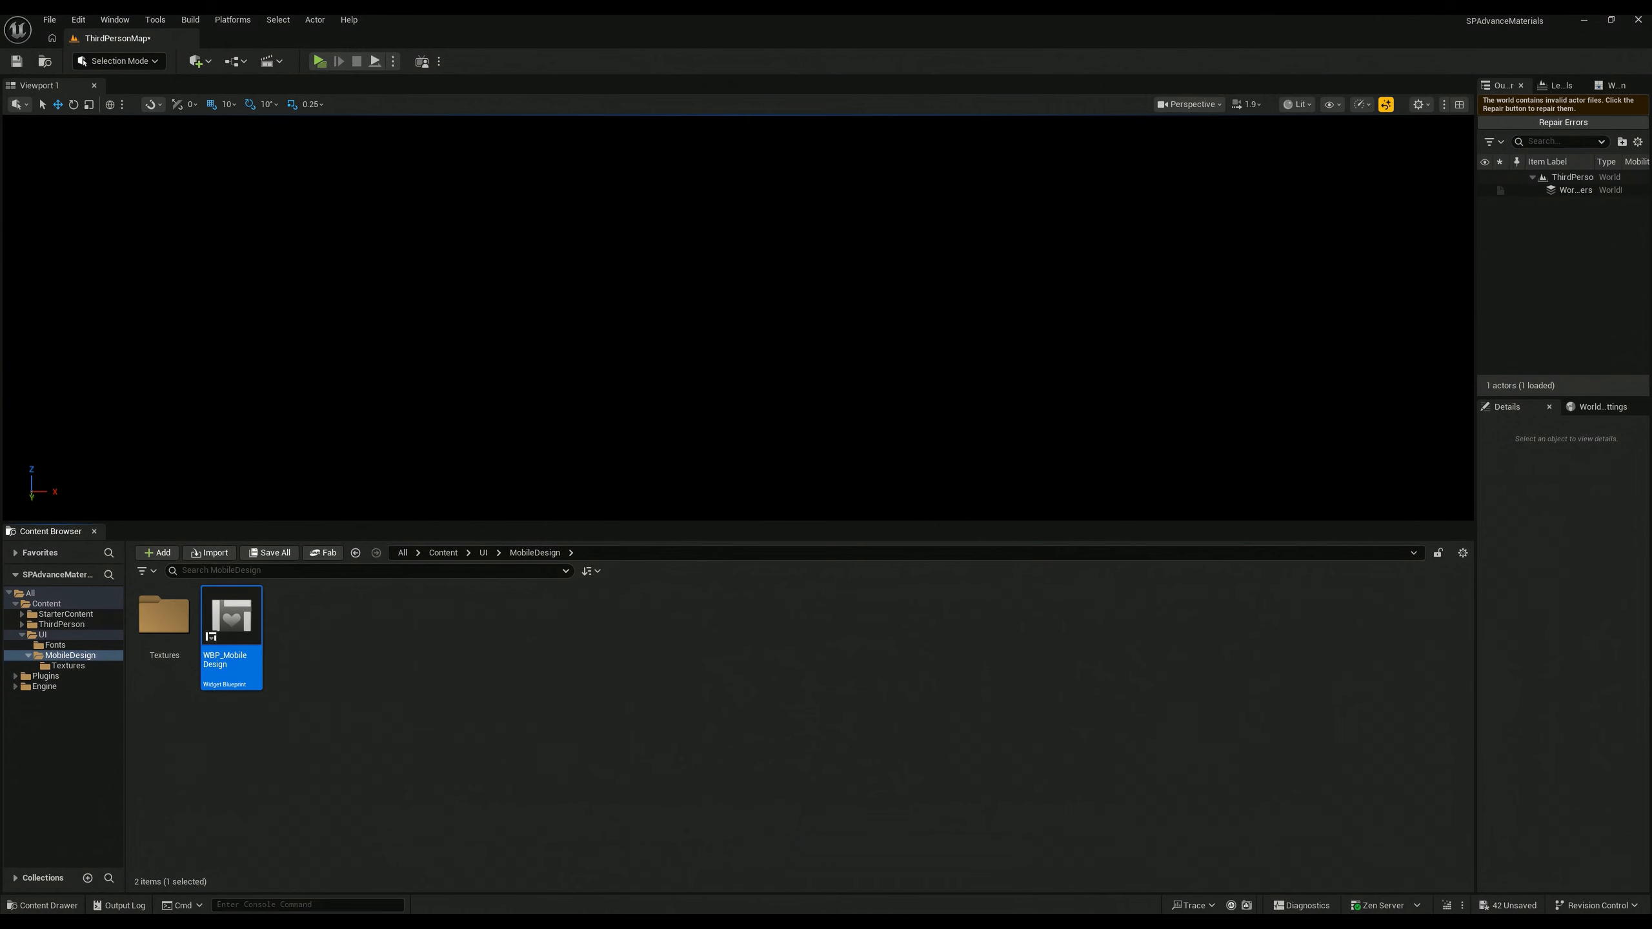
click(272, 878)
click(1025, 218)
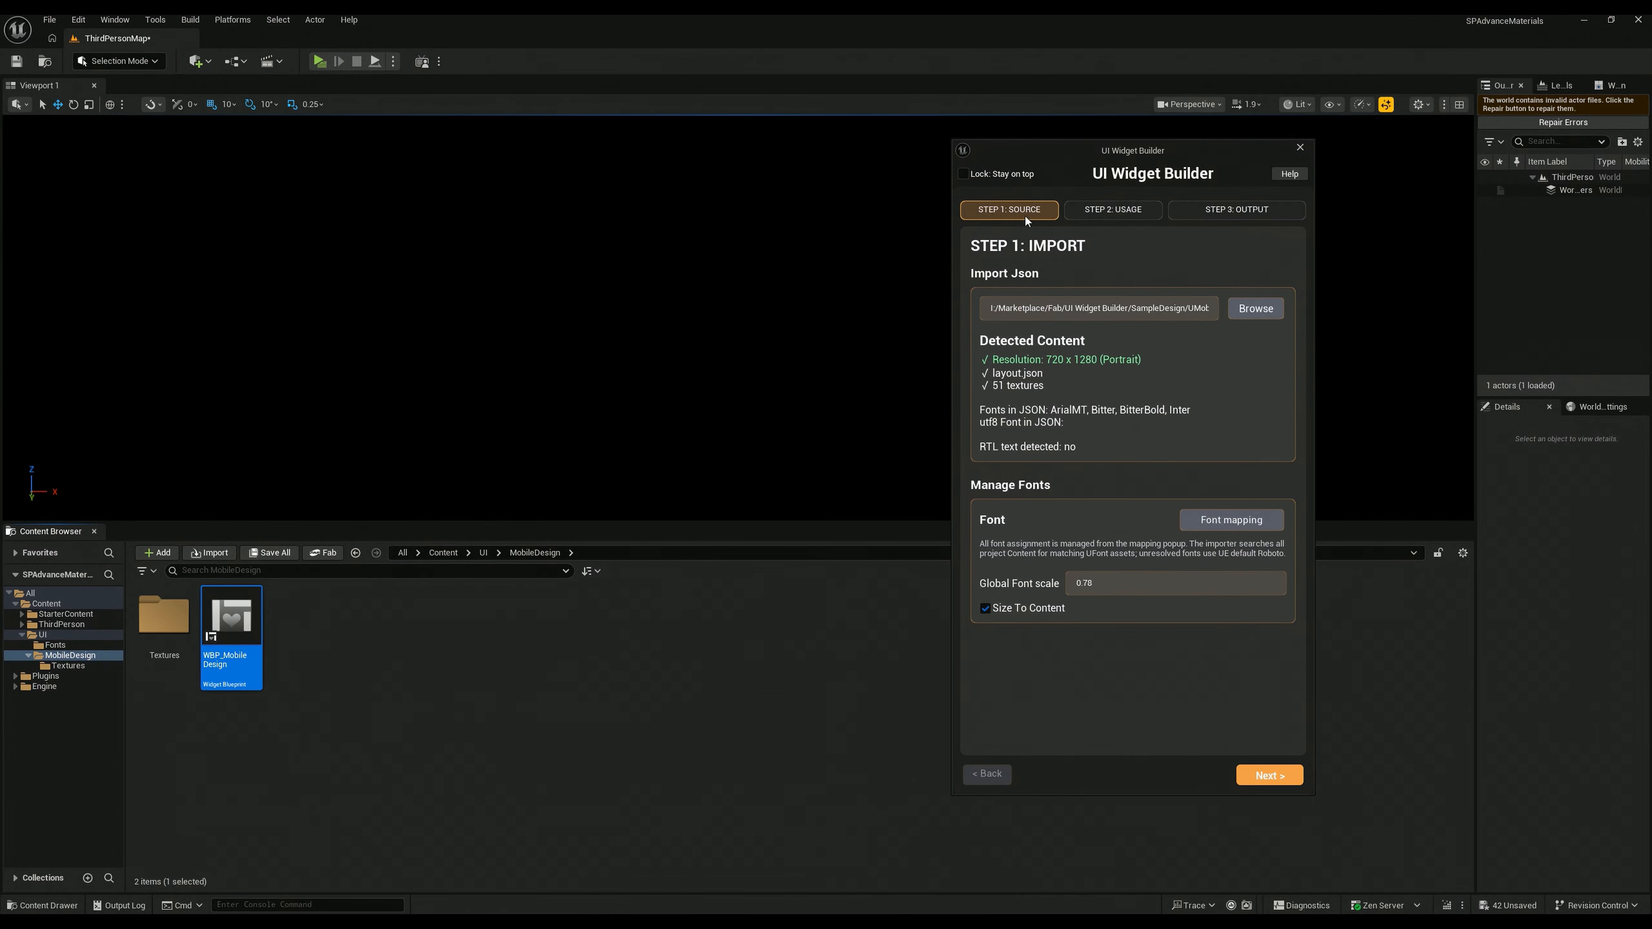
Step: Choose the UIWB_DesignSample_Advance_02 folder inside SampleDesign as the import source
click(1257, 309)
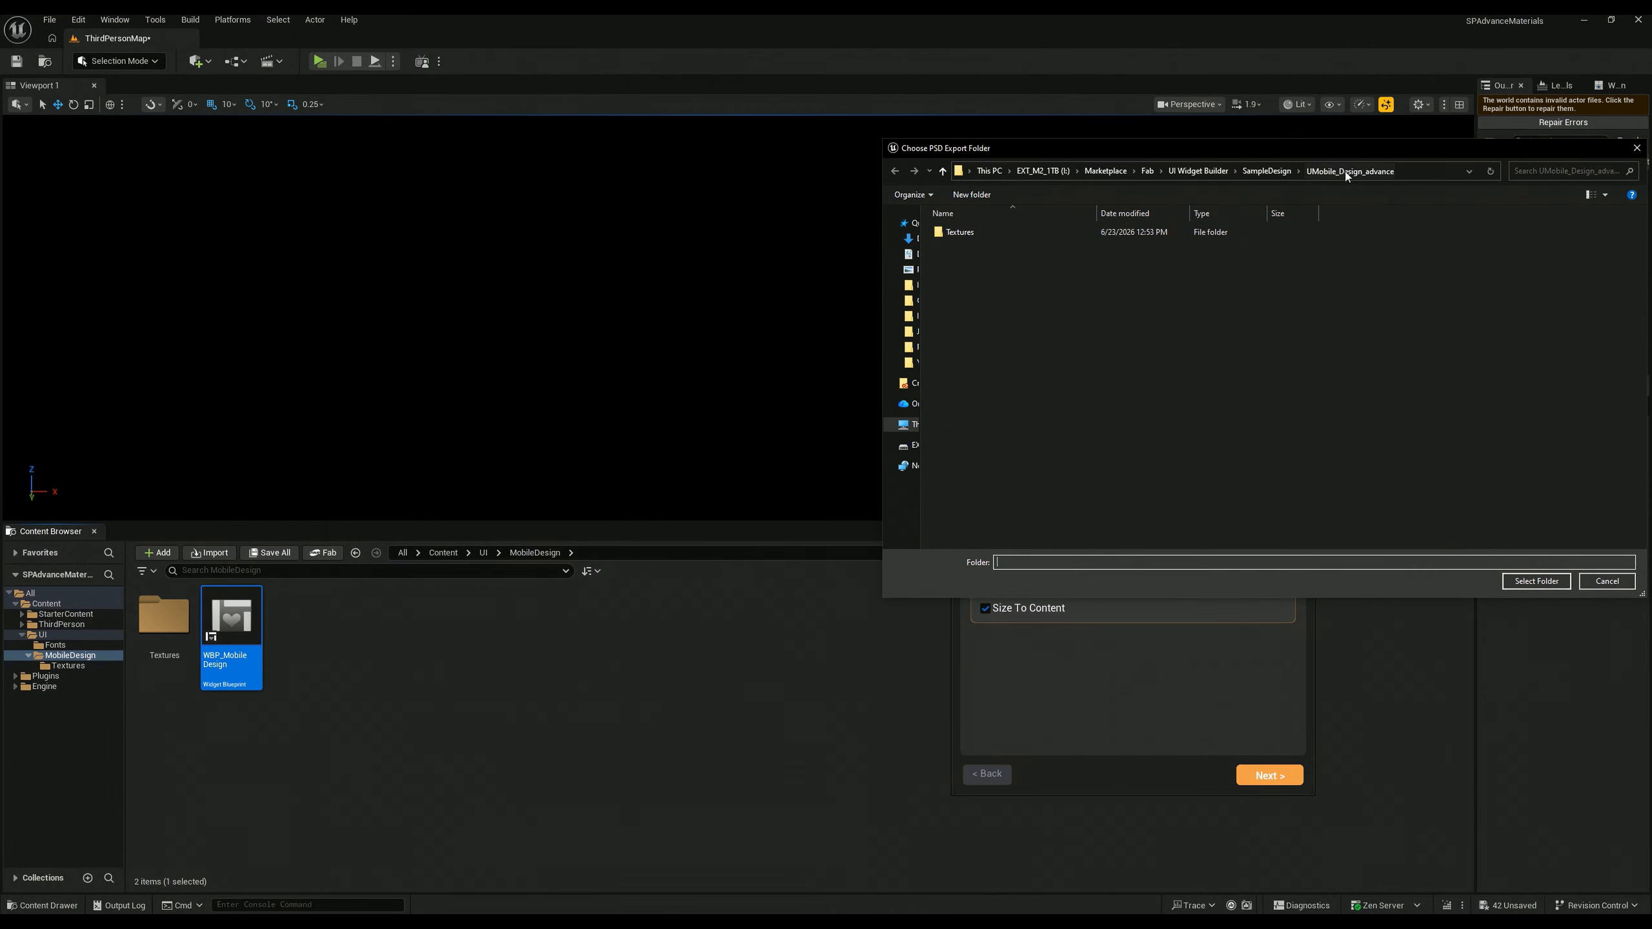
click(1268, 170)
click(1023, 287)
double_click(1023, 287)
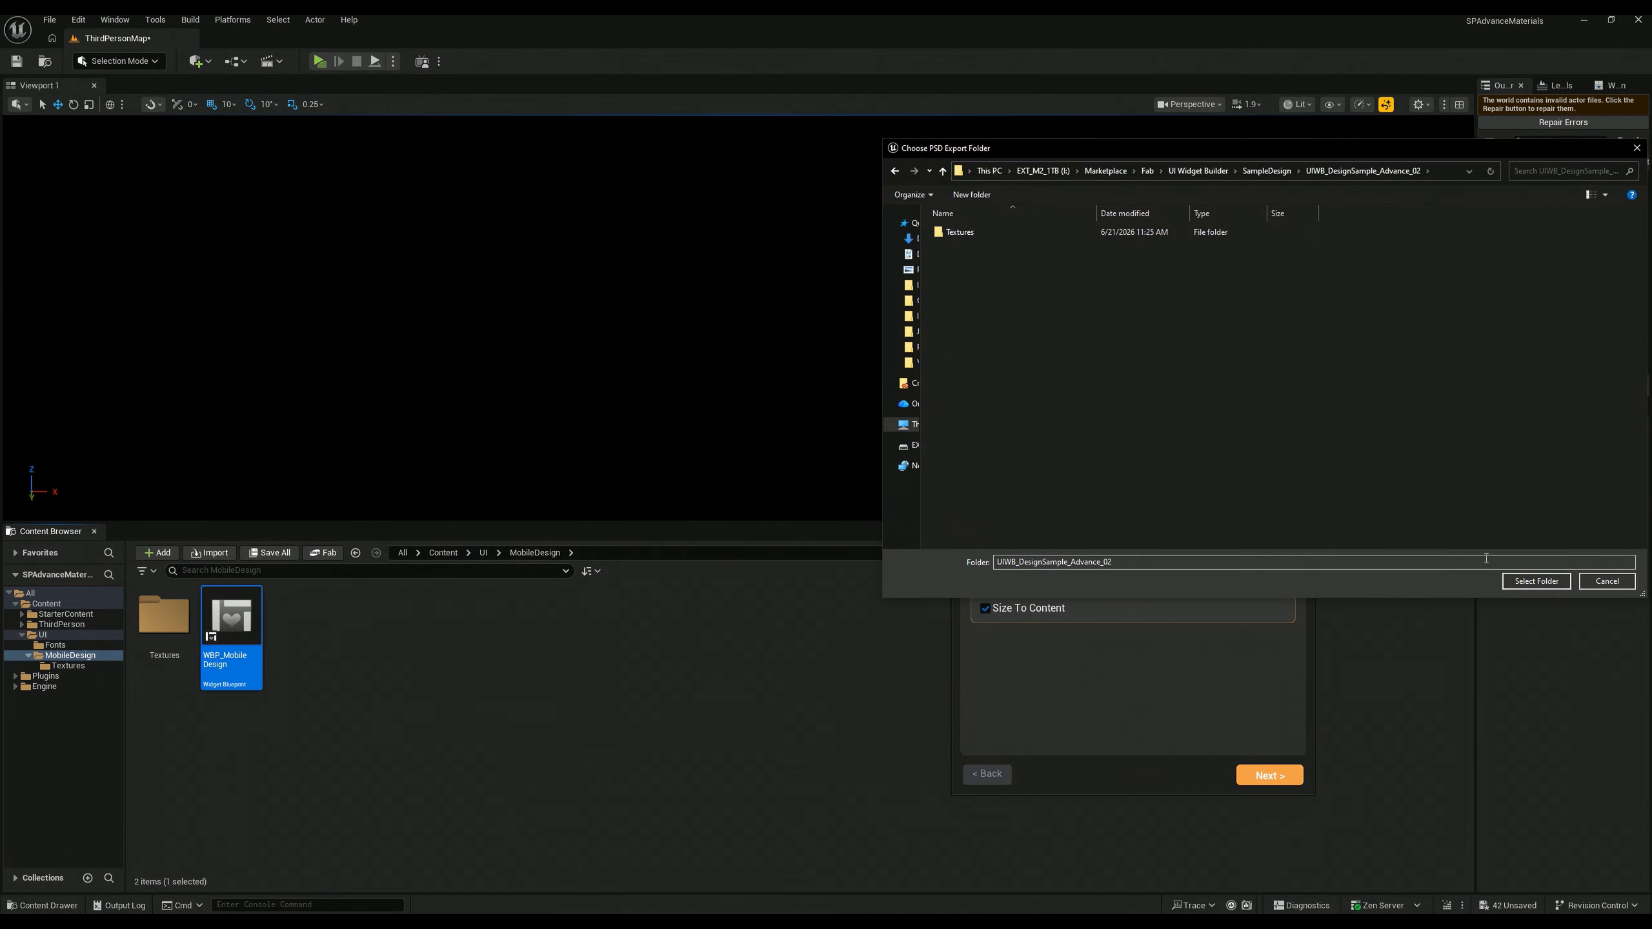
click(1536, 582)
mouse_move(1152, 922)
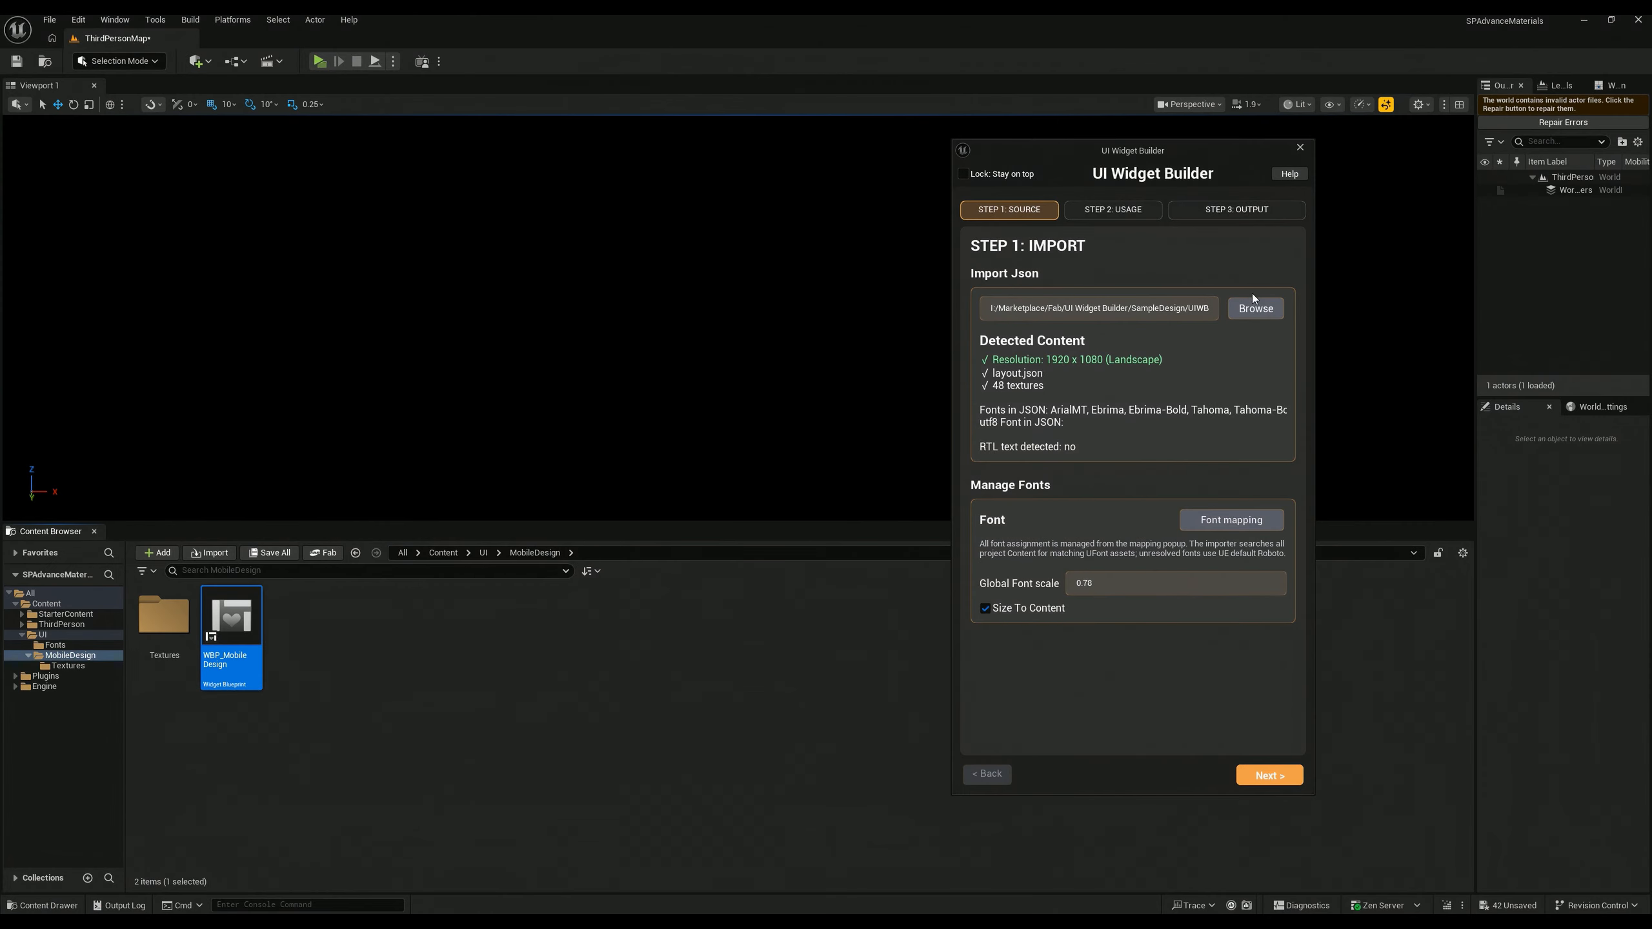
Step: Set the import source to the UIWB_DesignSample folder inside SampleDesign
click(1253, 304)
click(1262, 172)
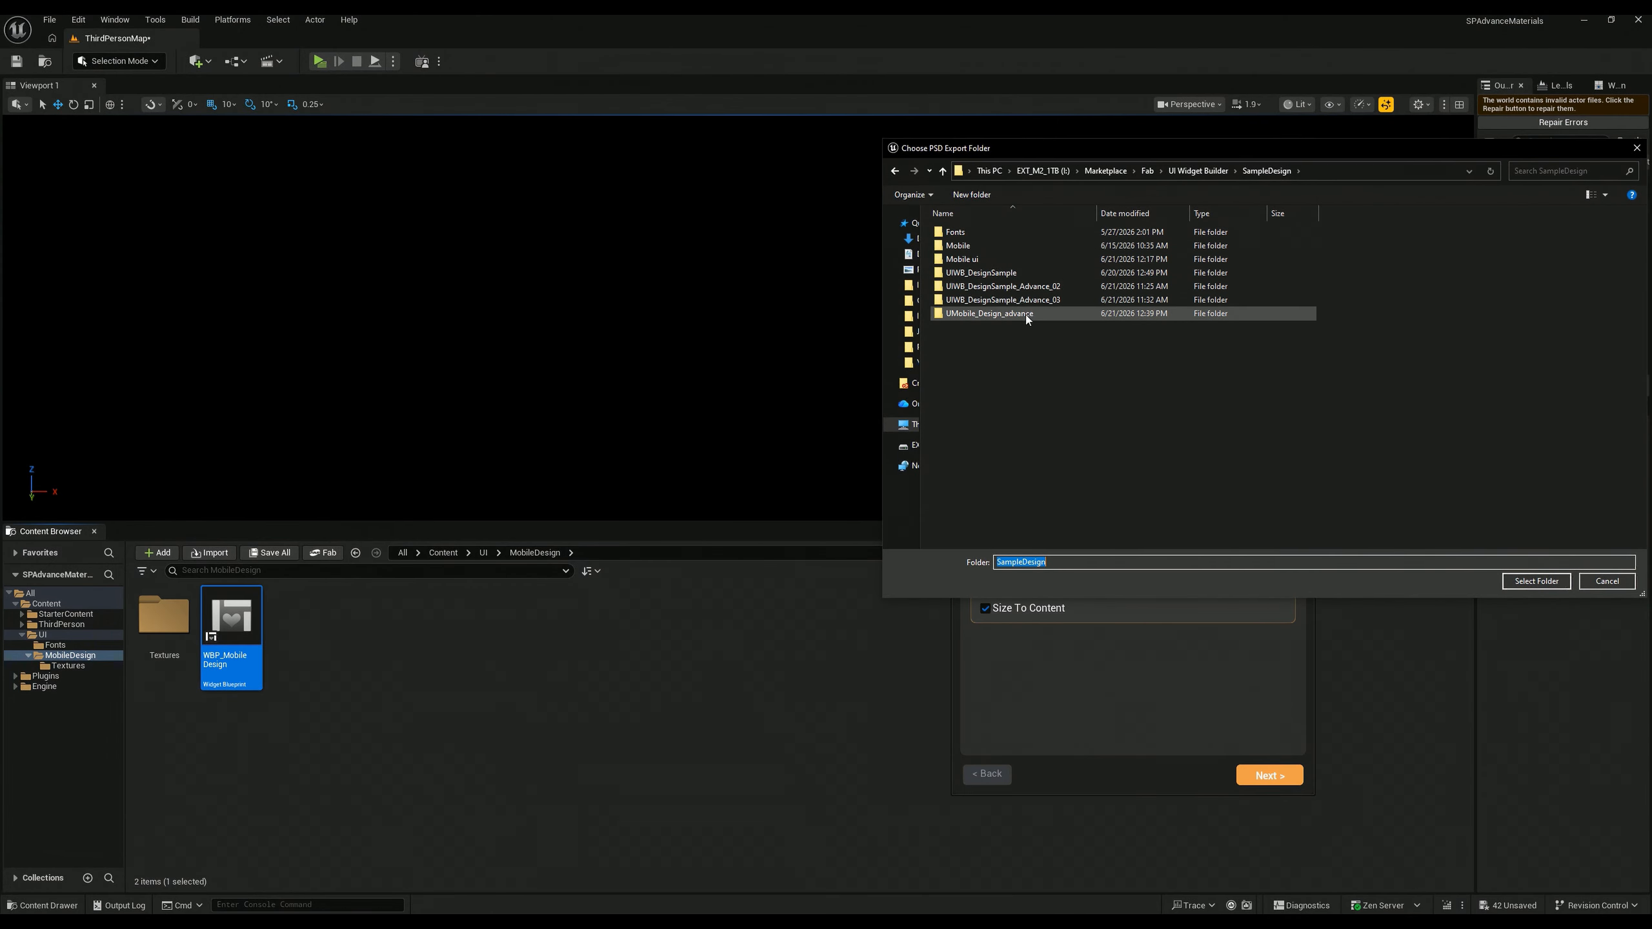
click(1009, 279)
double_click(1009, 279)
click(1508, 582)
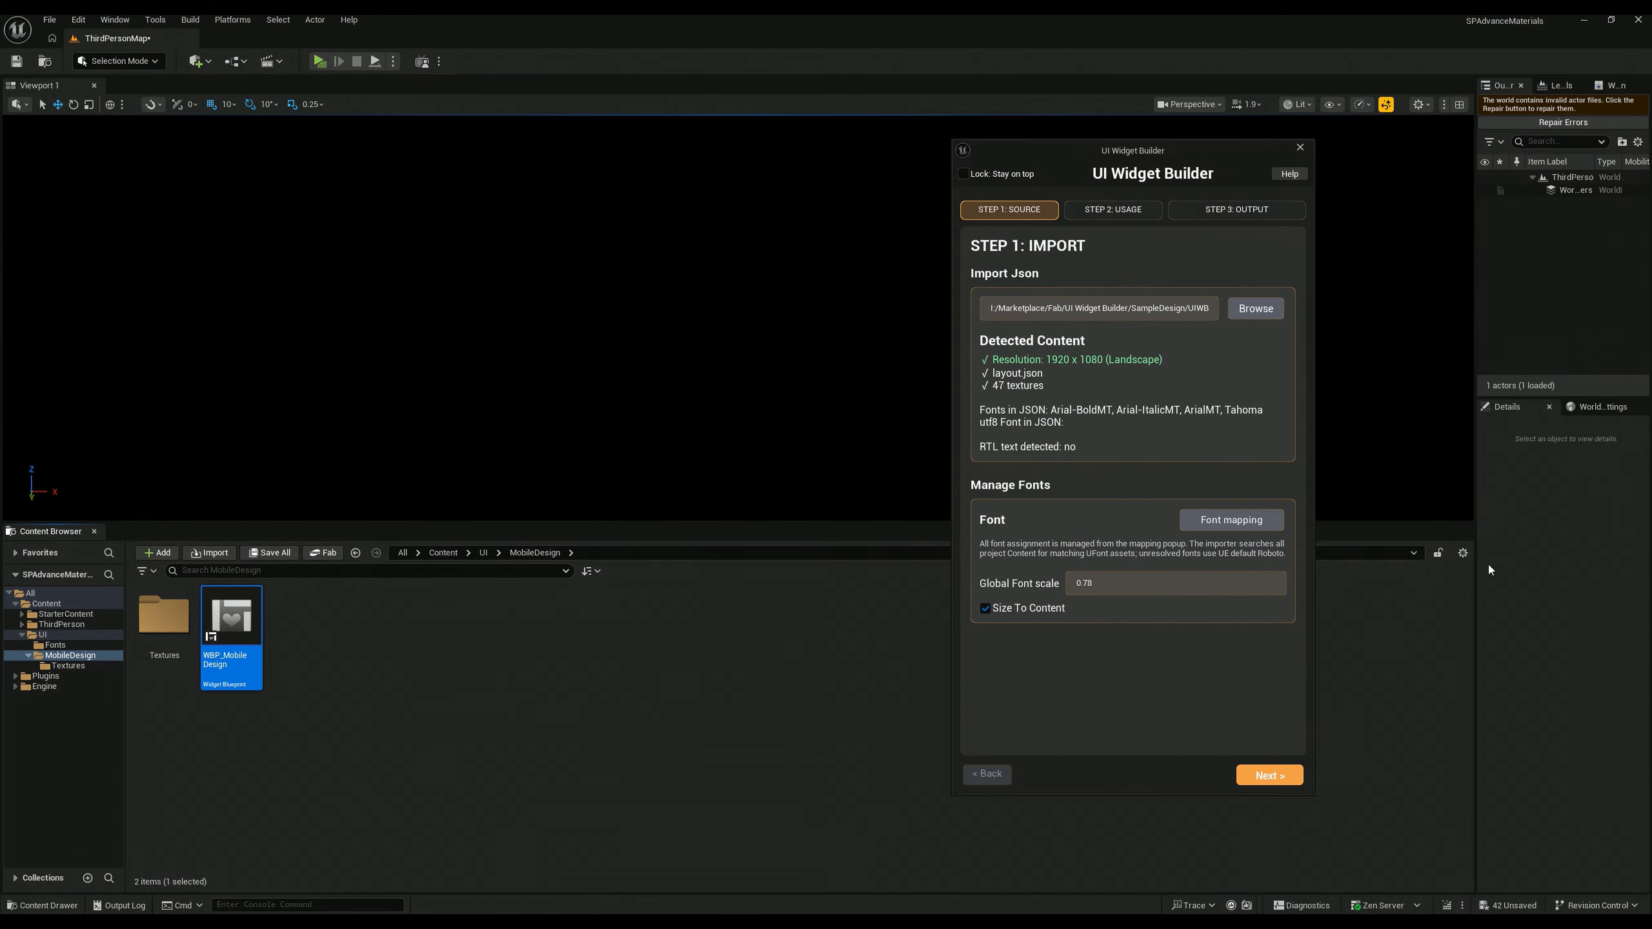
Step: Load the DesignSample preset in the Usage stage and import WBP_DesignSample into /Game/UI/DesignSample
click(1112, 210)
click(1120, 356)
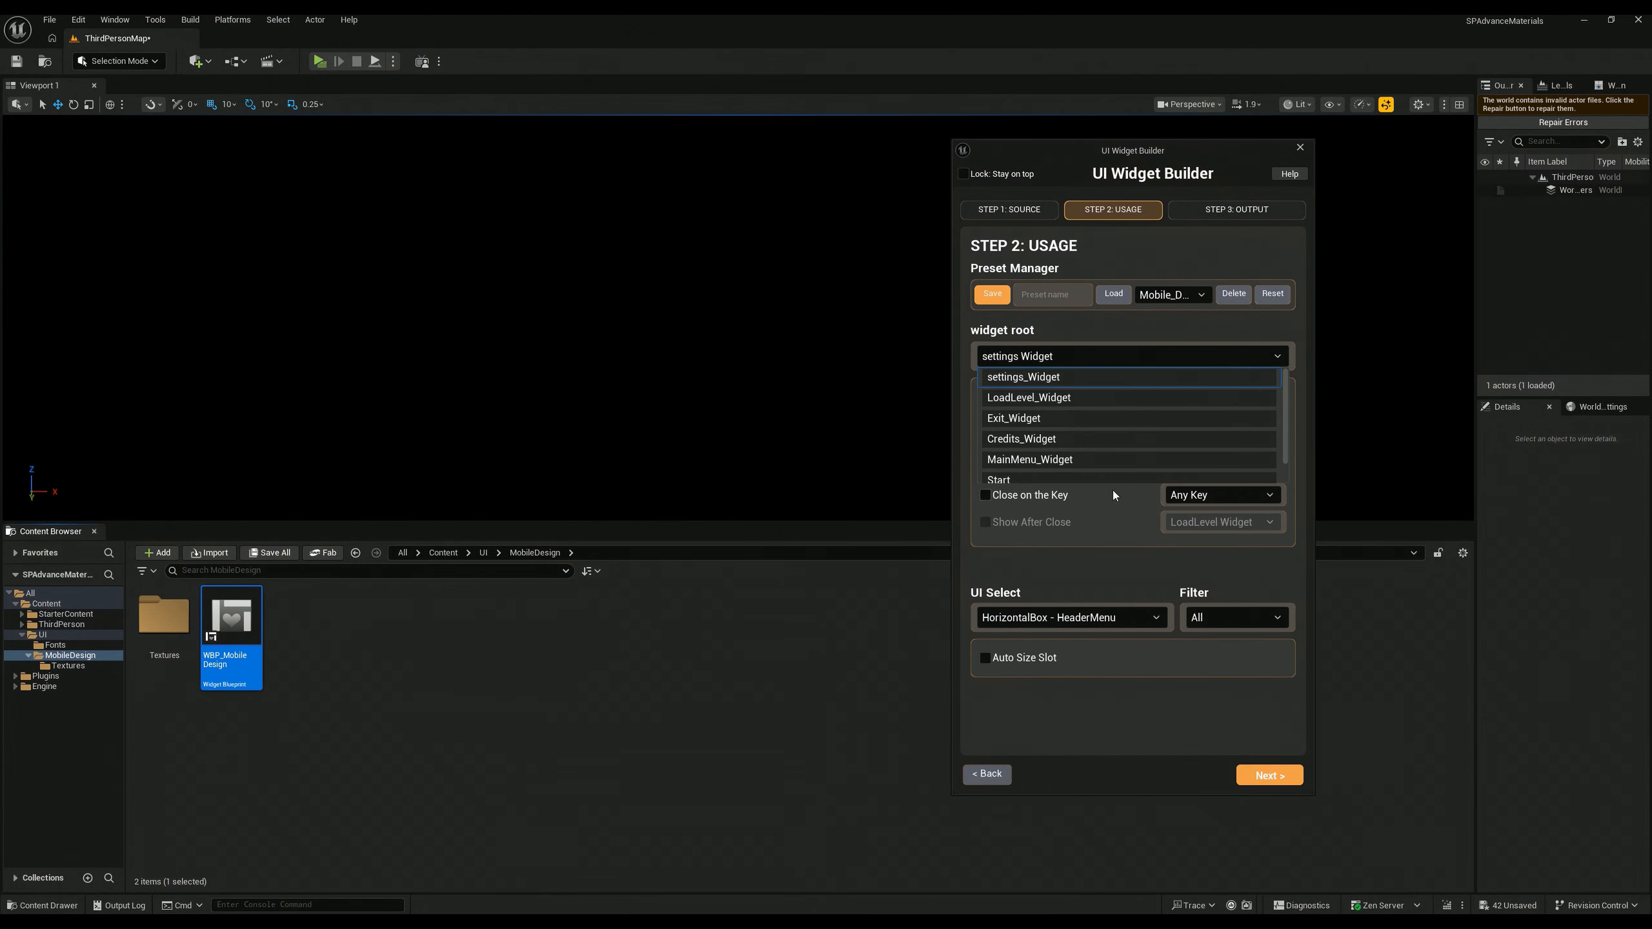
click(1120, 293)
click(1171, 295)
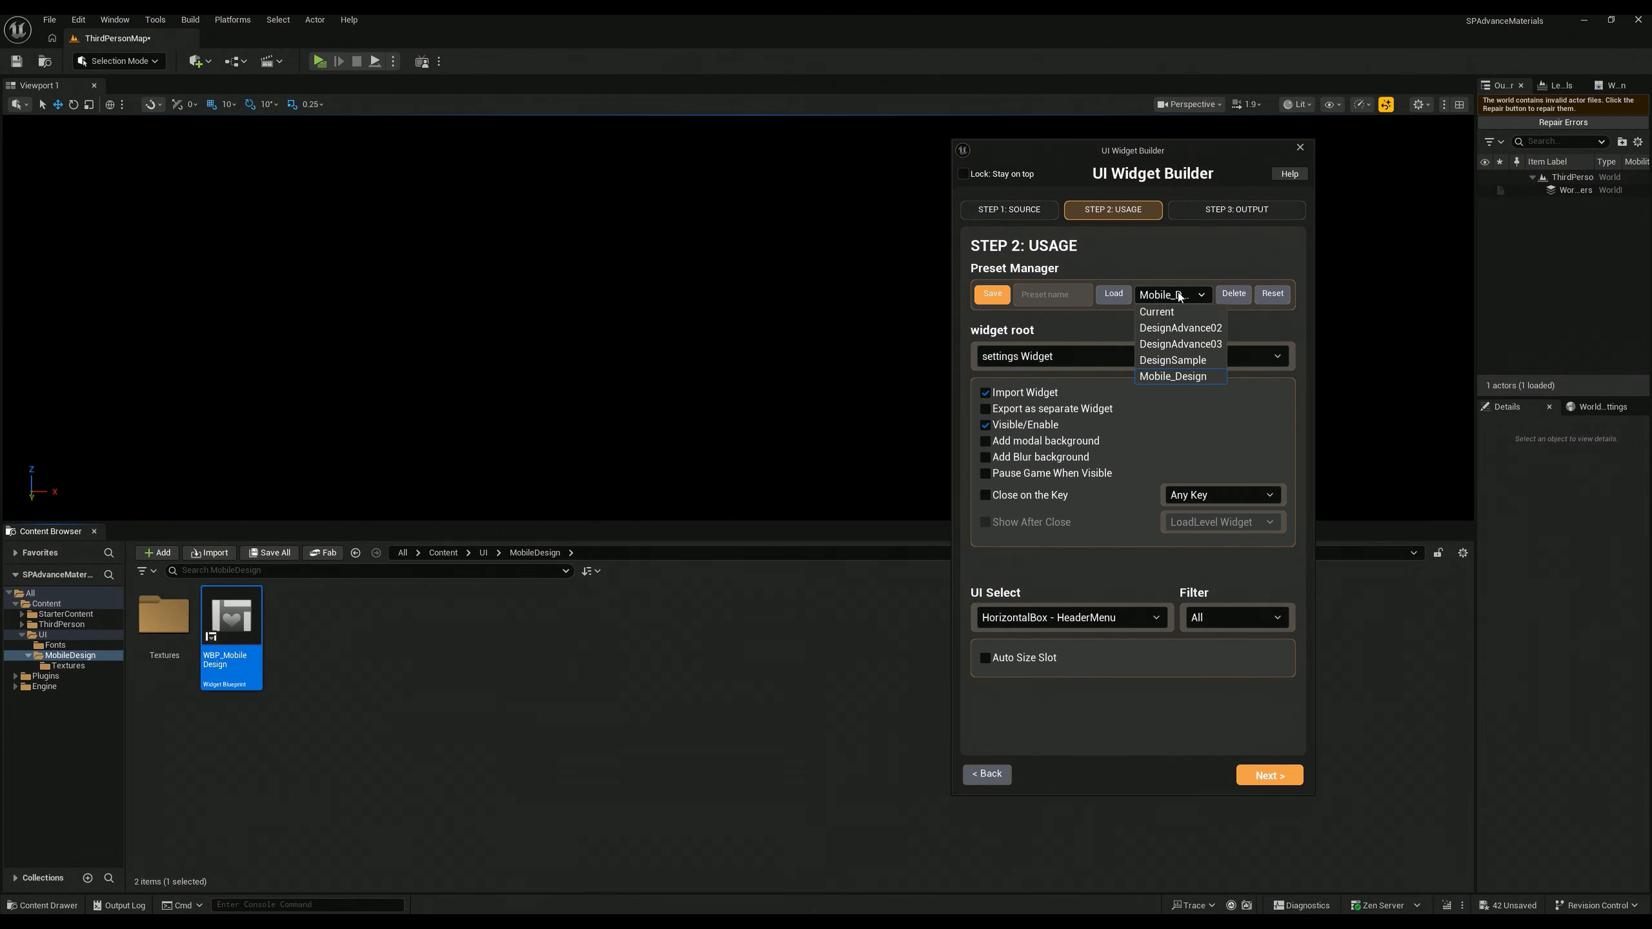
click(1188, 361)
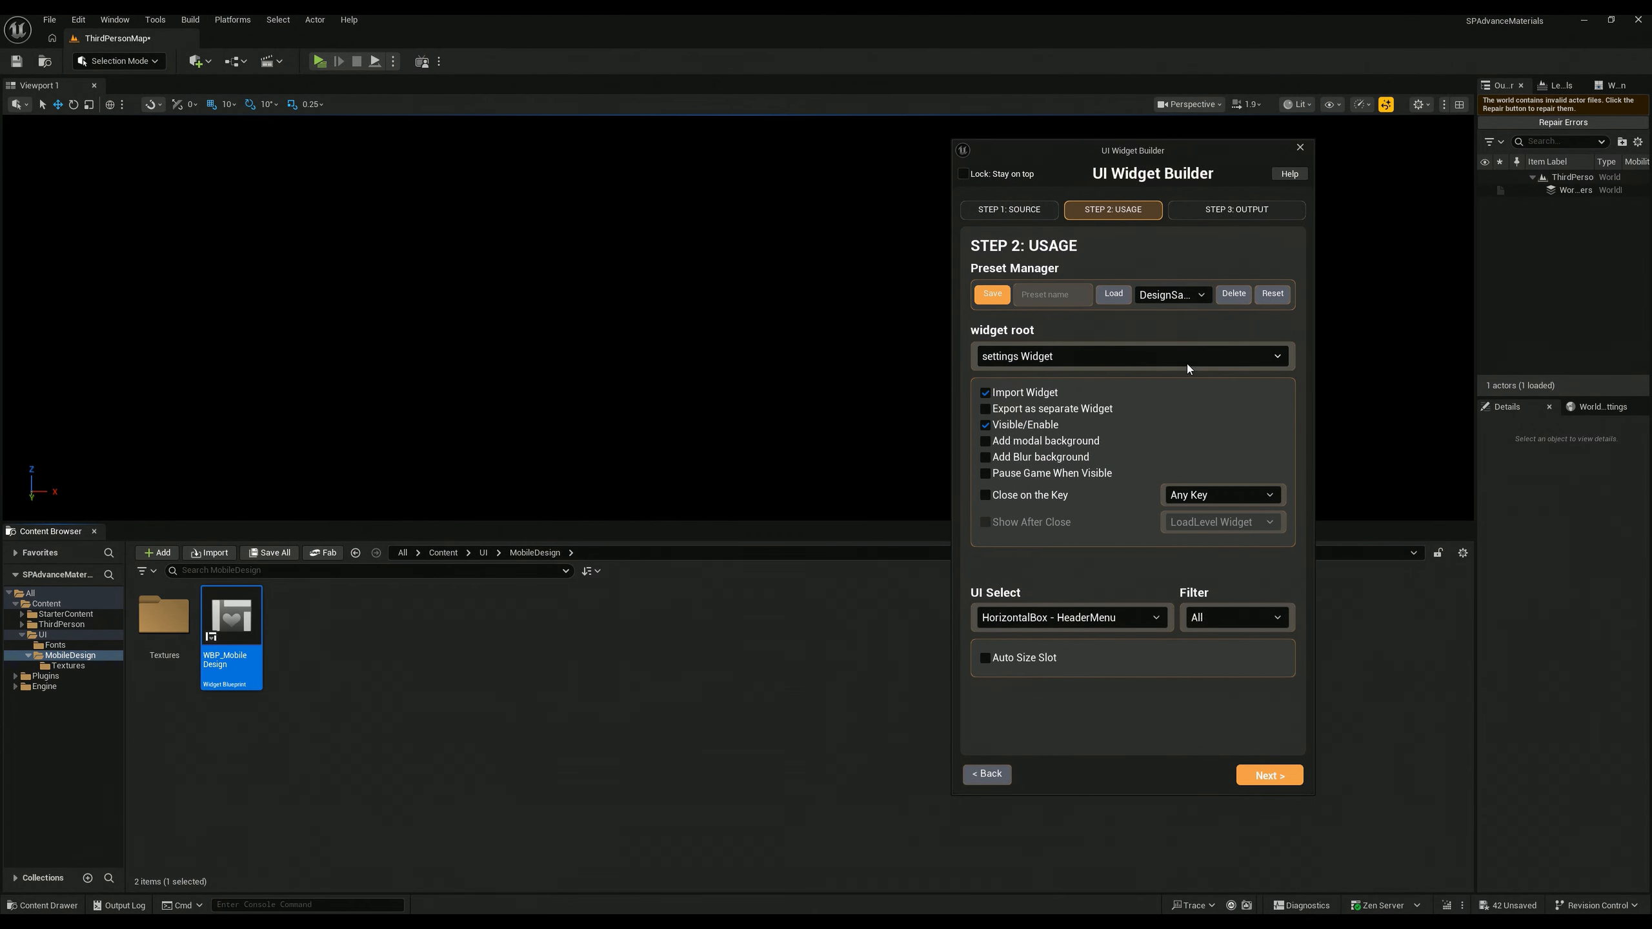
click(1105, 293)
click(1245, 777)
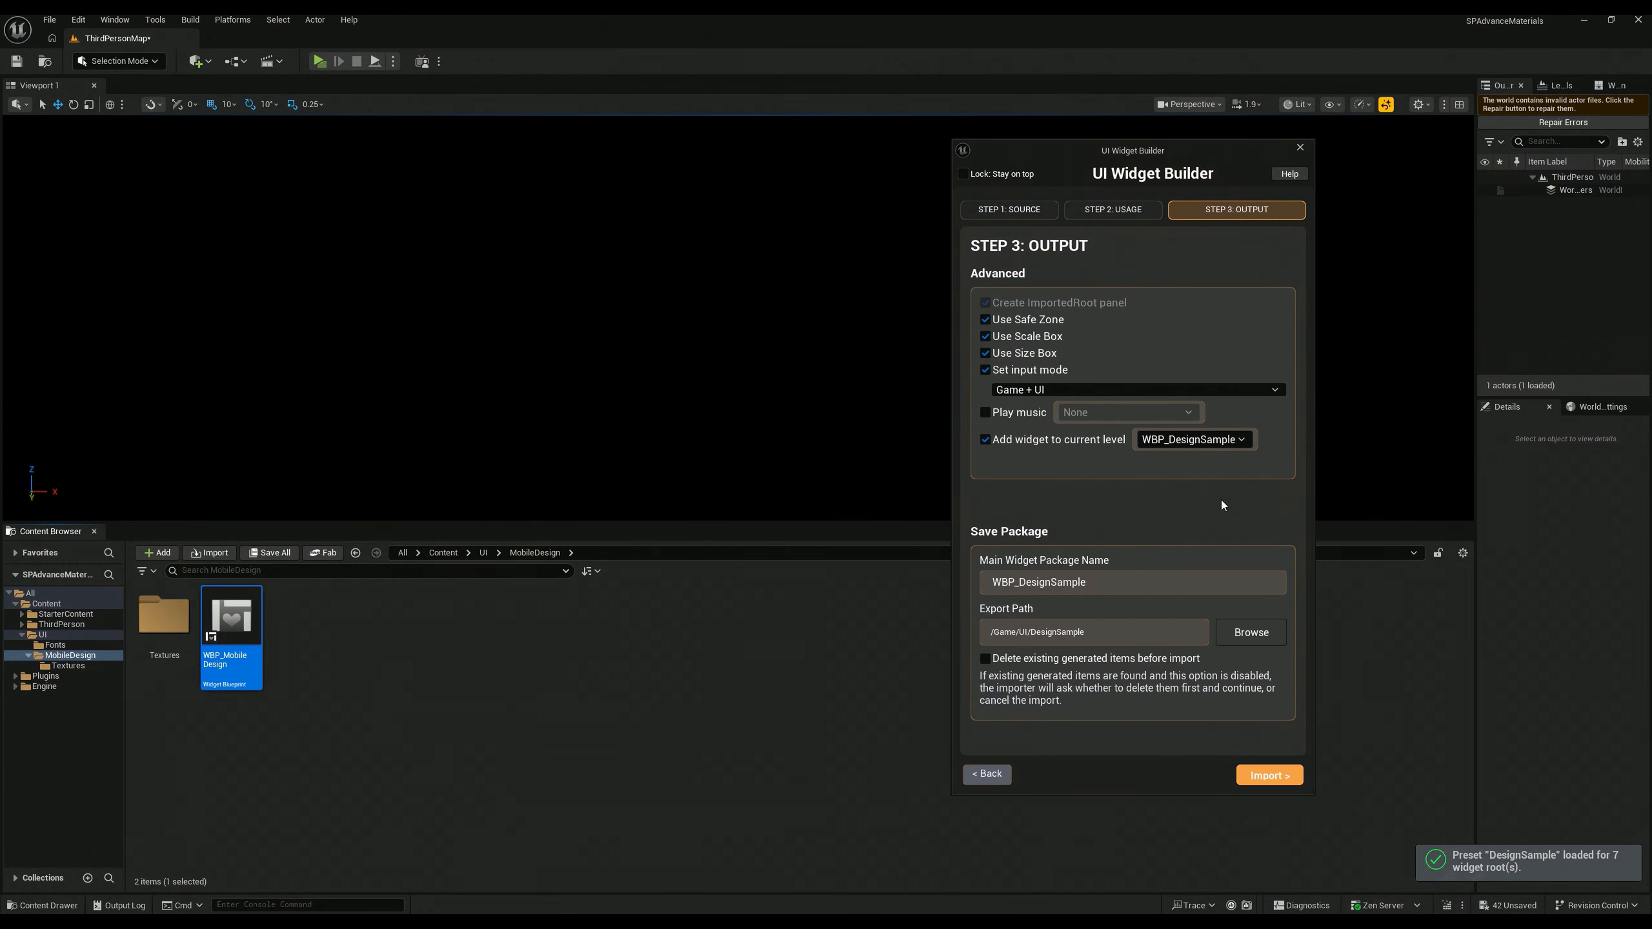
click(1268, 775)
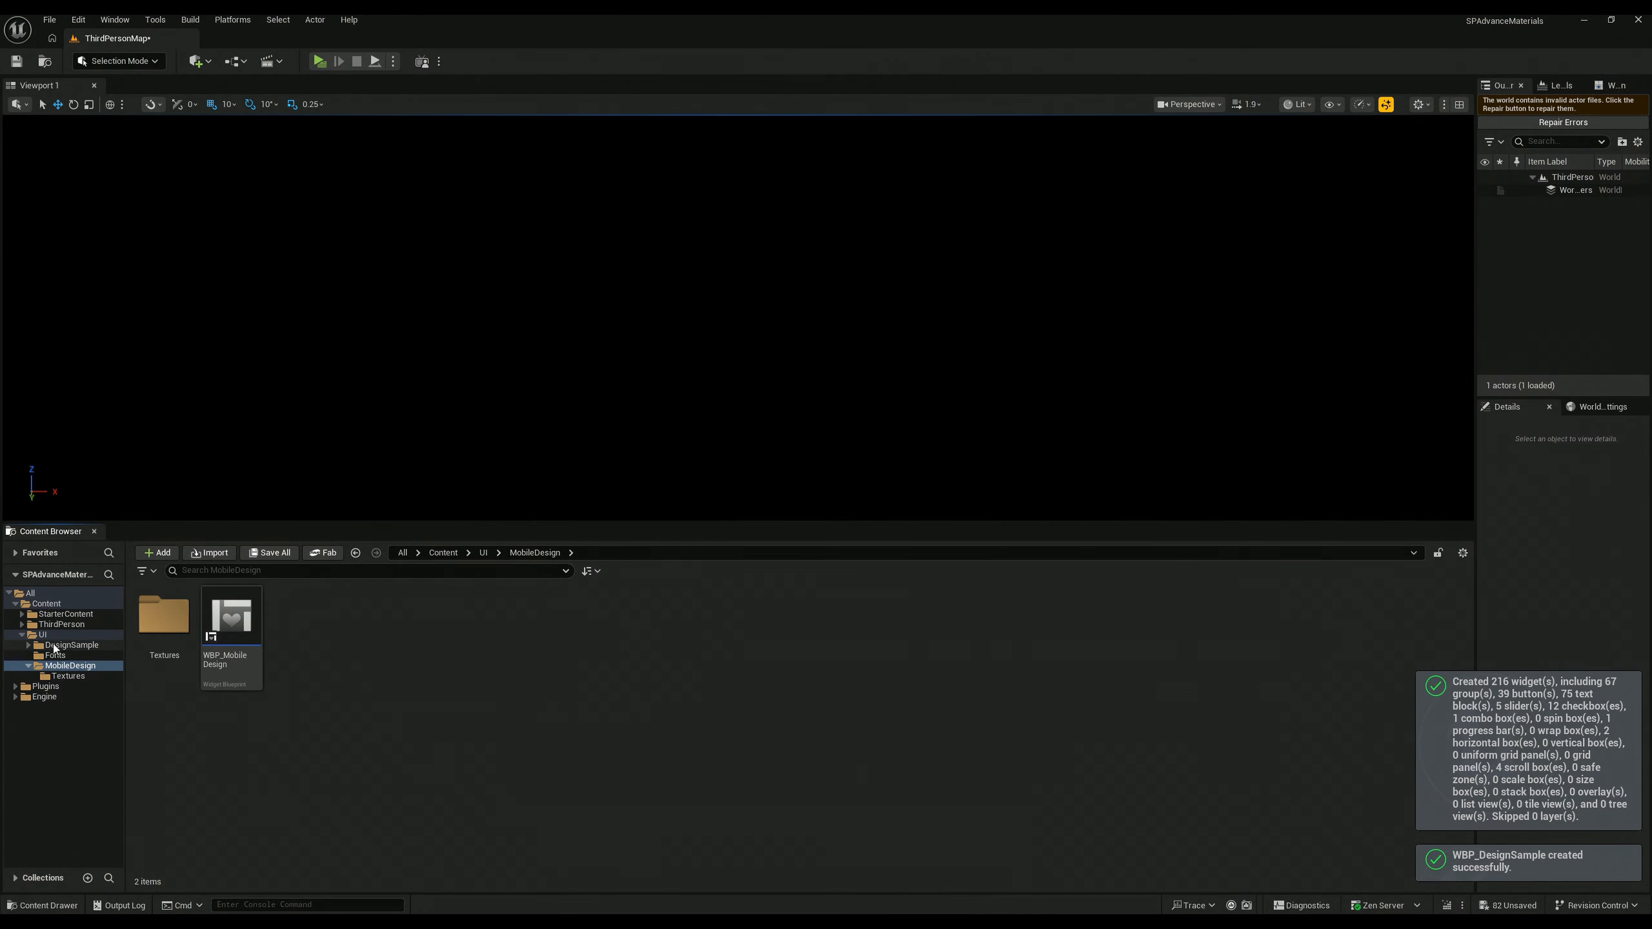
Step: Open WBP_DesignSample from the DesignSample folder and examine its generated event graph
click(55, 644)
double_click(236, 620)
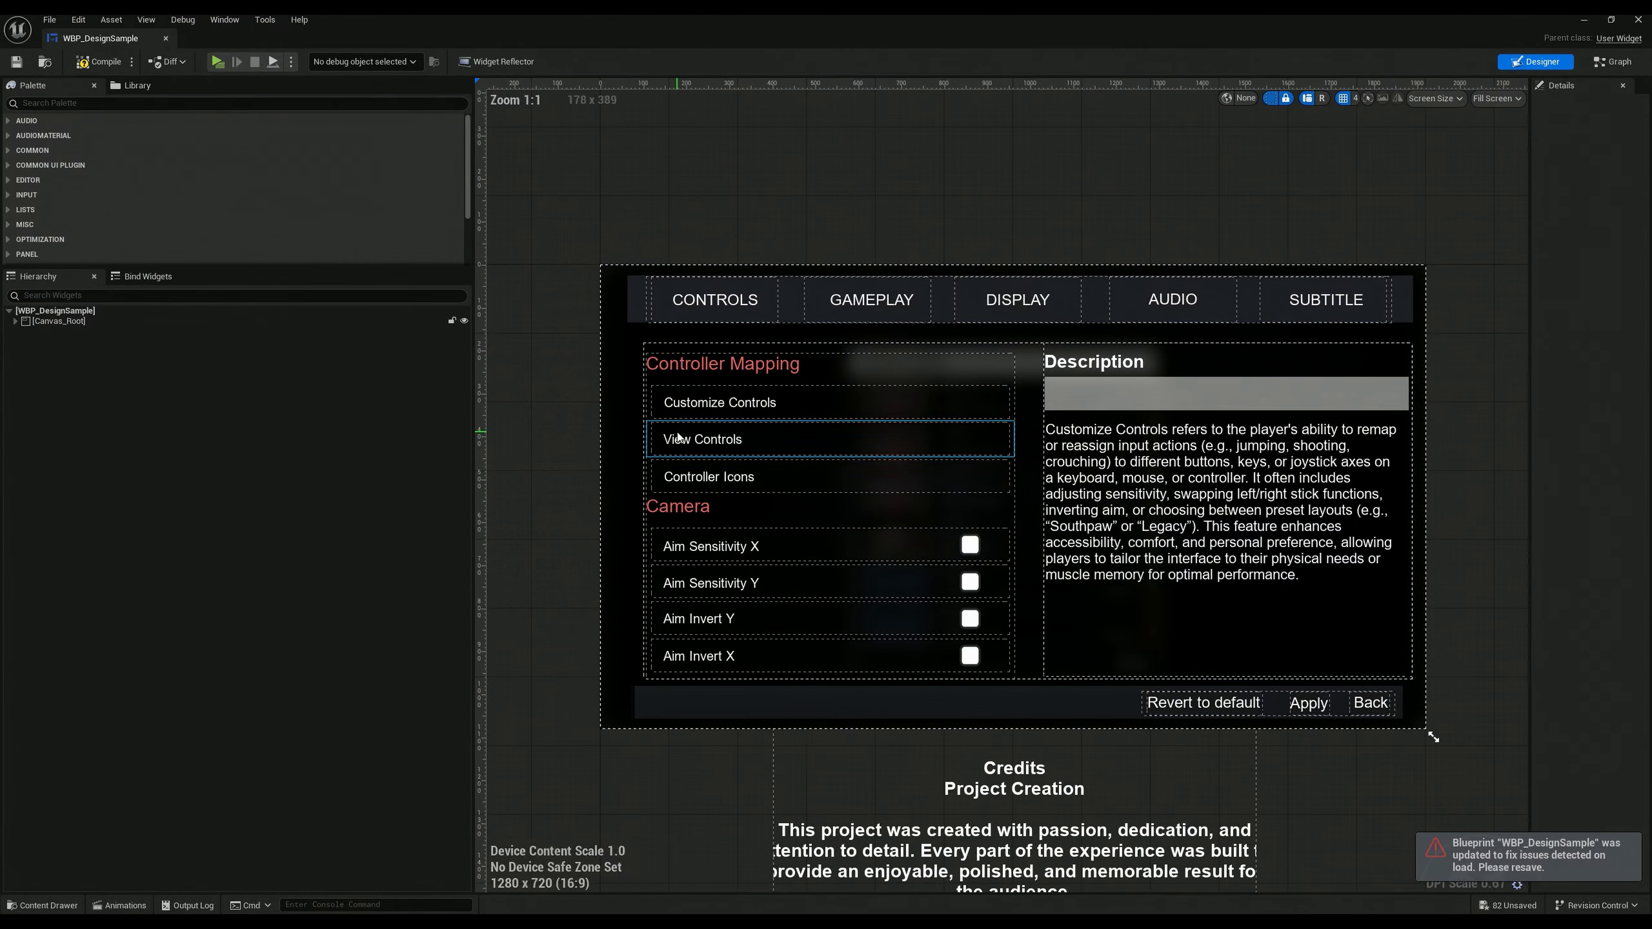
scroll(1013, 521, down, 2)
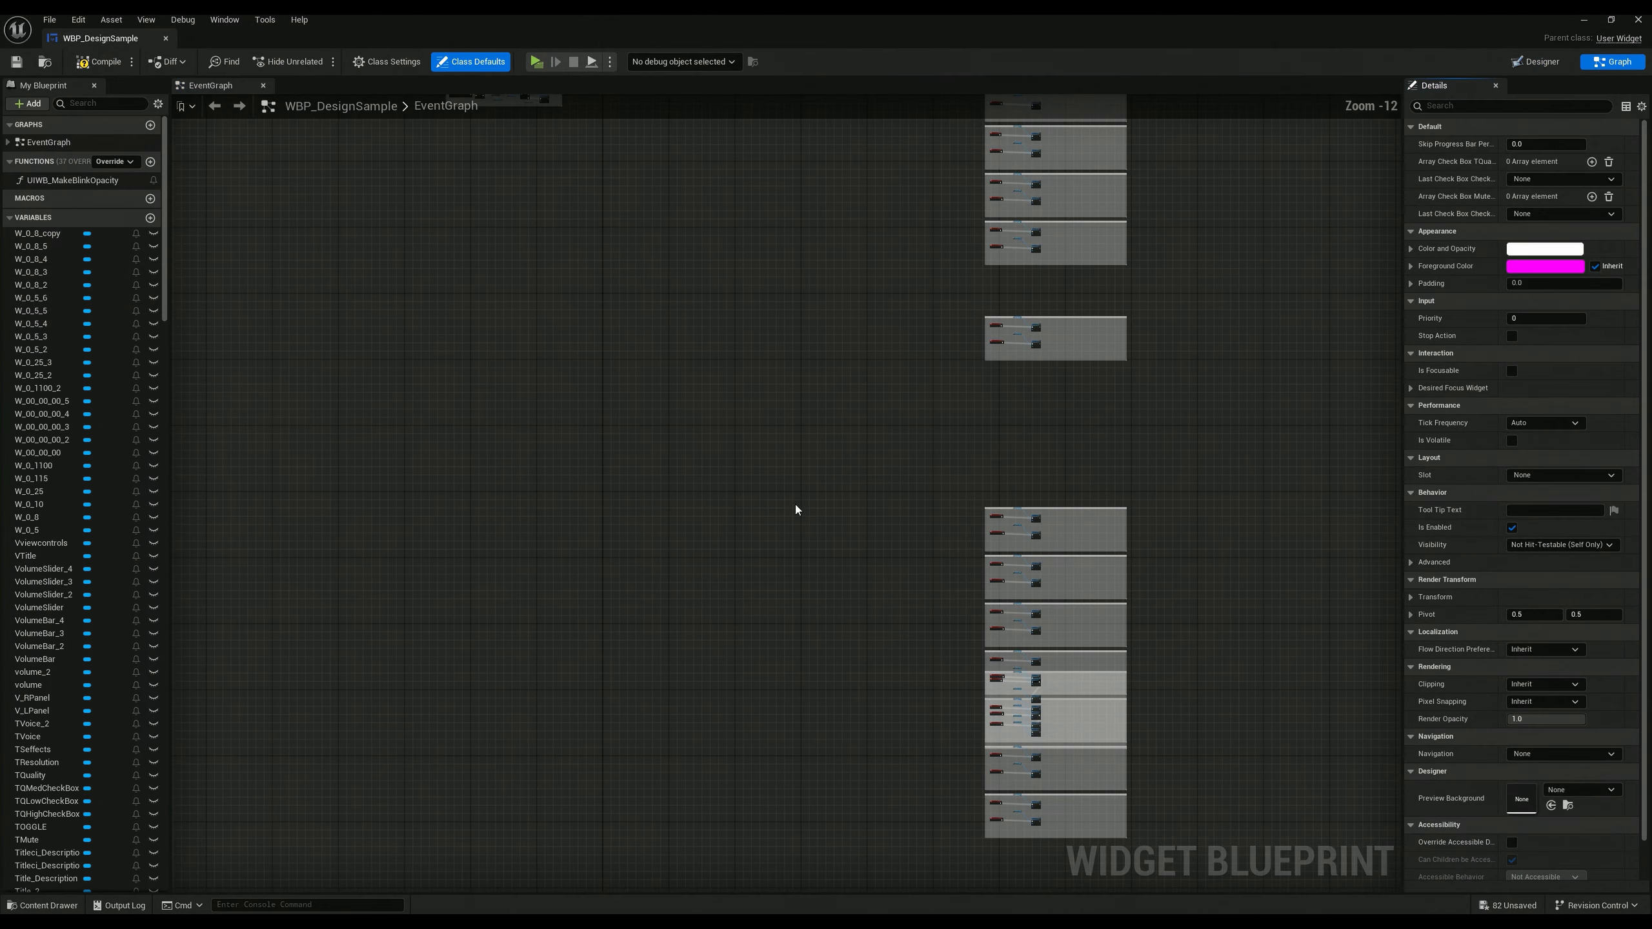
scroll(1135, 306, up, 2)
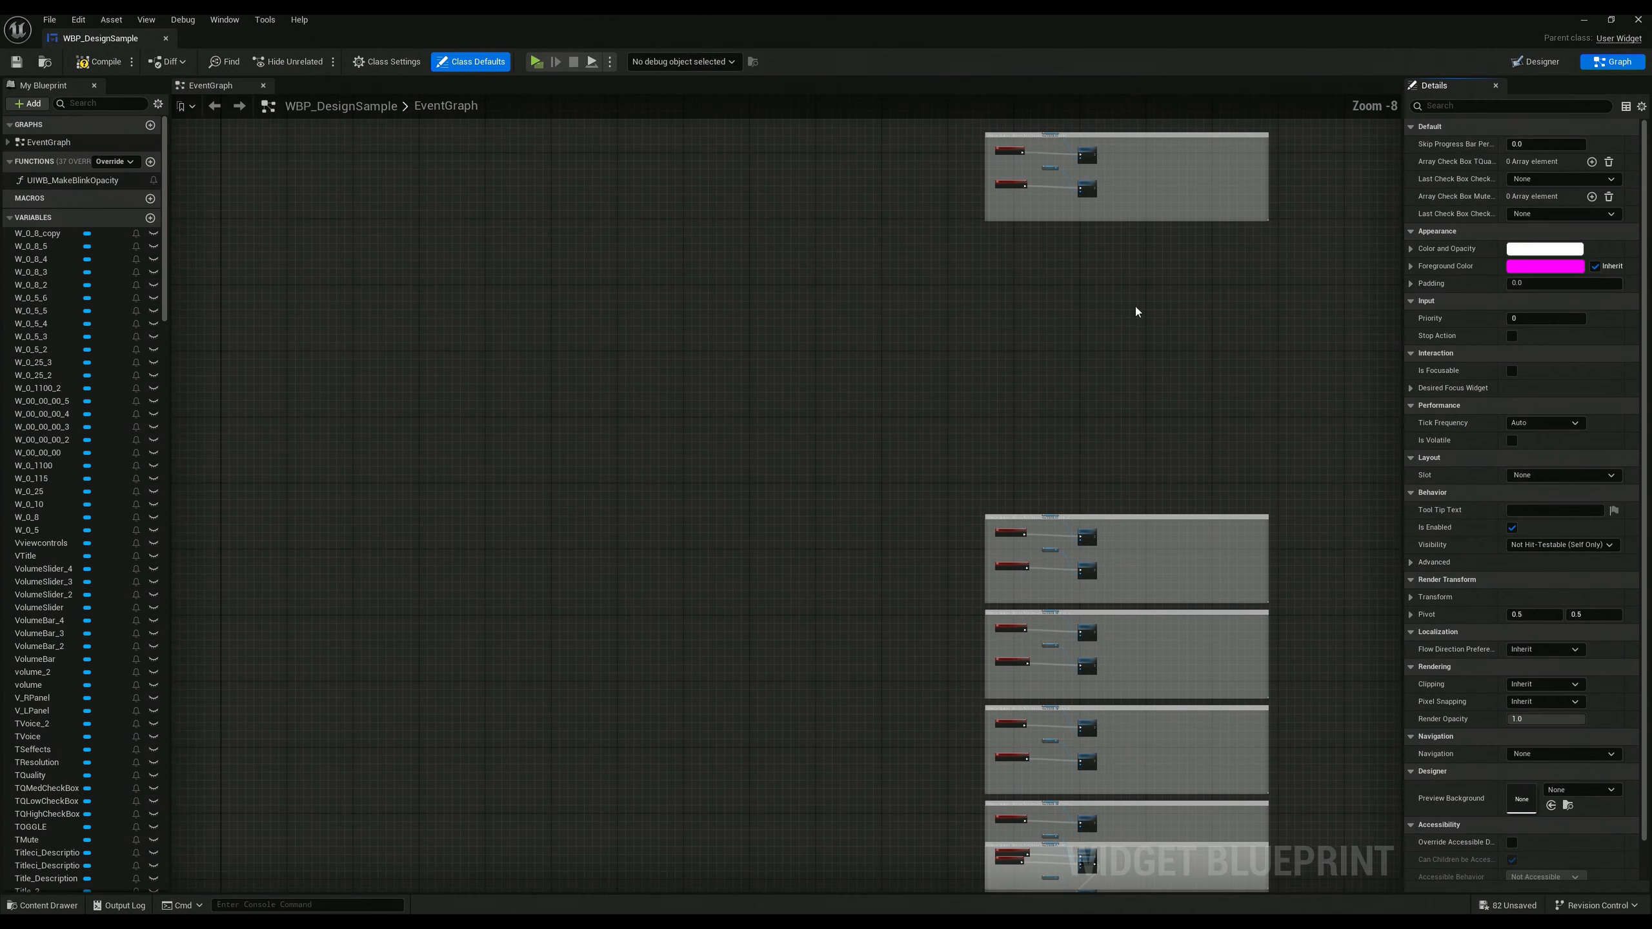
scroll(1028, 560, down, 3)
right_drag(558, 177, 635, 550)
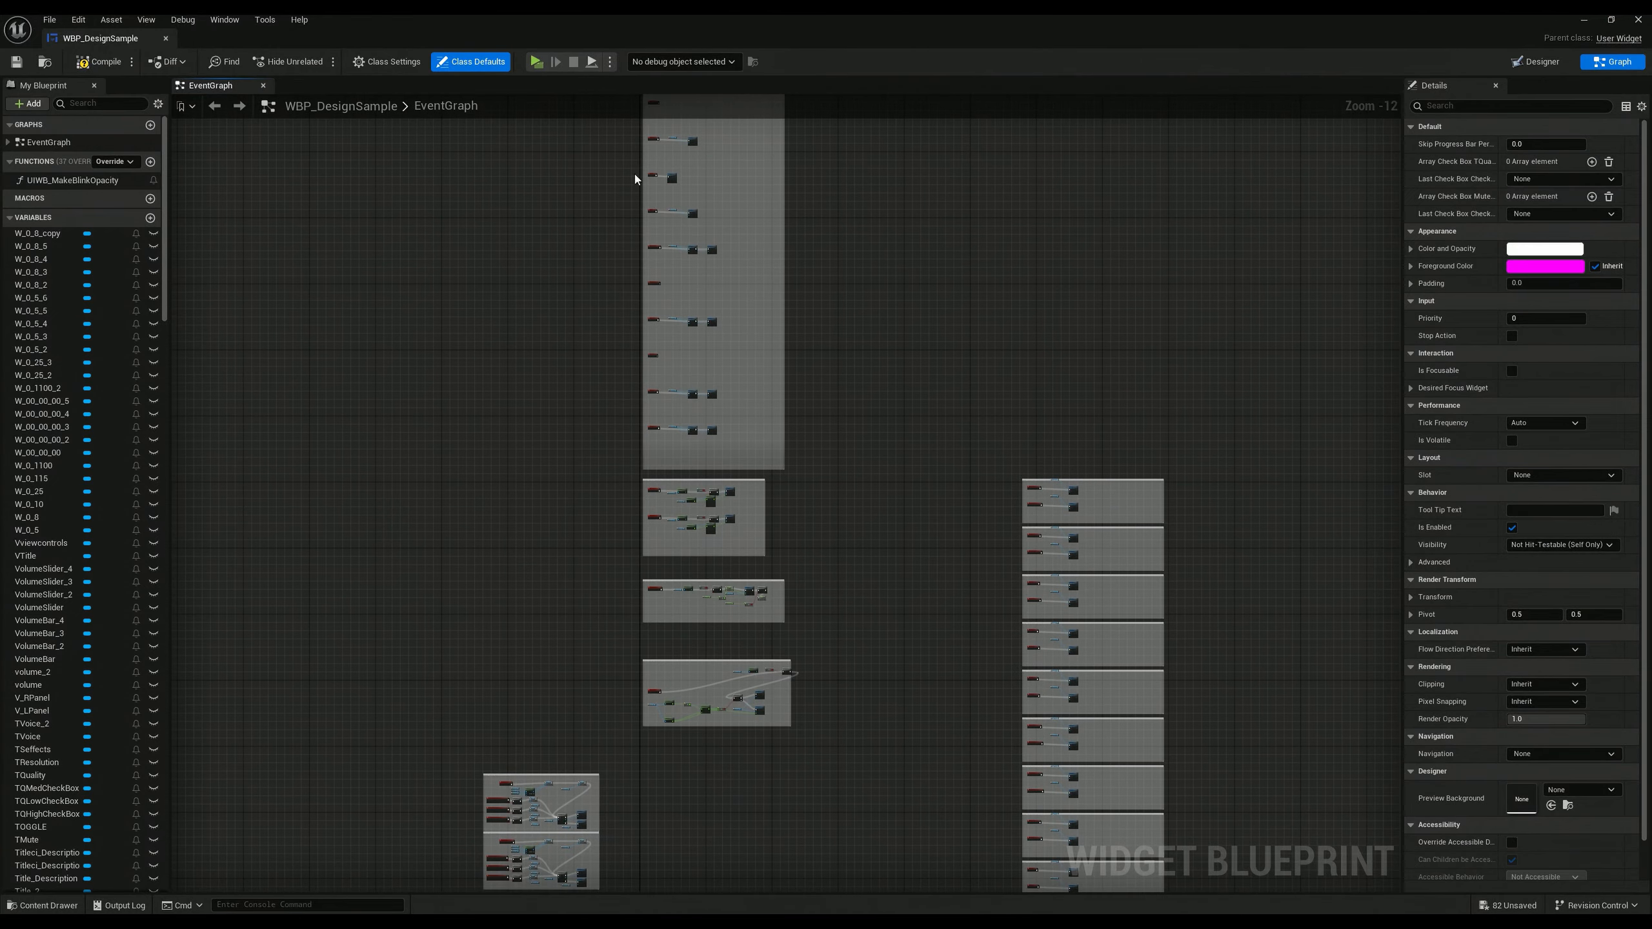
Step: Play the level in a preview window, go past the start screen and enter the settings menu
click(538, 64)
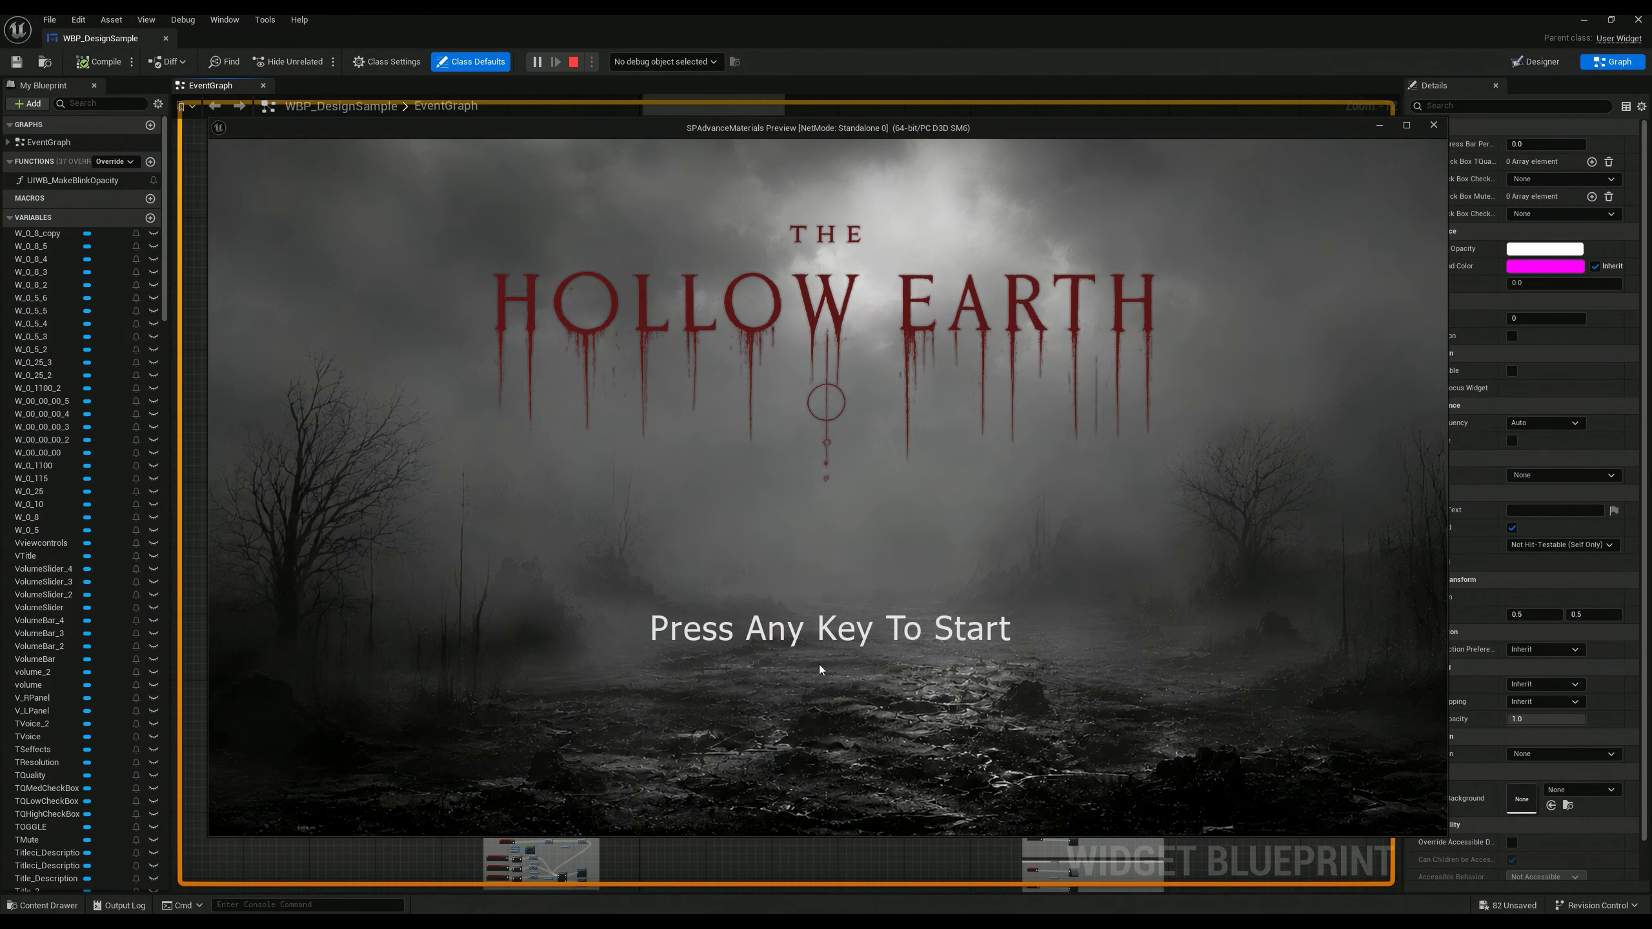
click(840, 715)
click(532, 589)
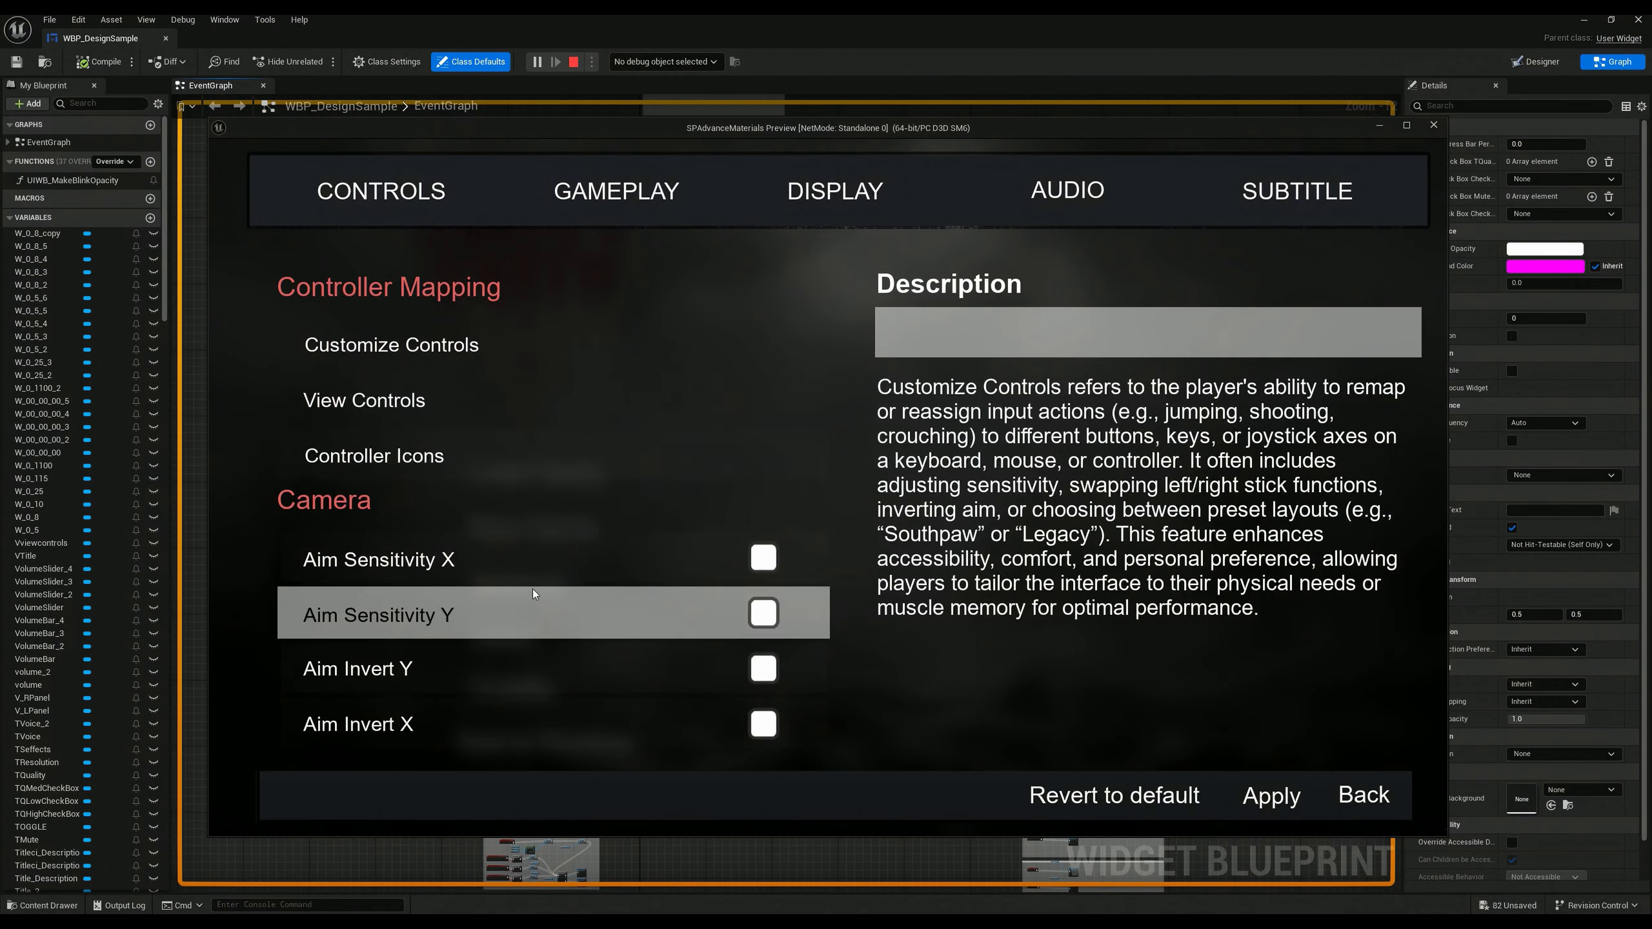
Step: Test the GAMEPLAY, AUDIO and SUBTITLE pages of the running settings menu, adjust an audio slider and return to CONTROLS
click(643, 195)
click(1067, 190)
click(1297, 190)
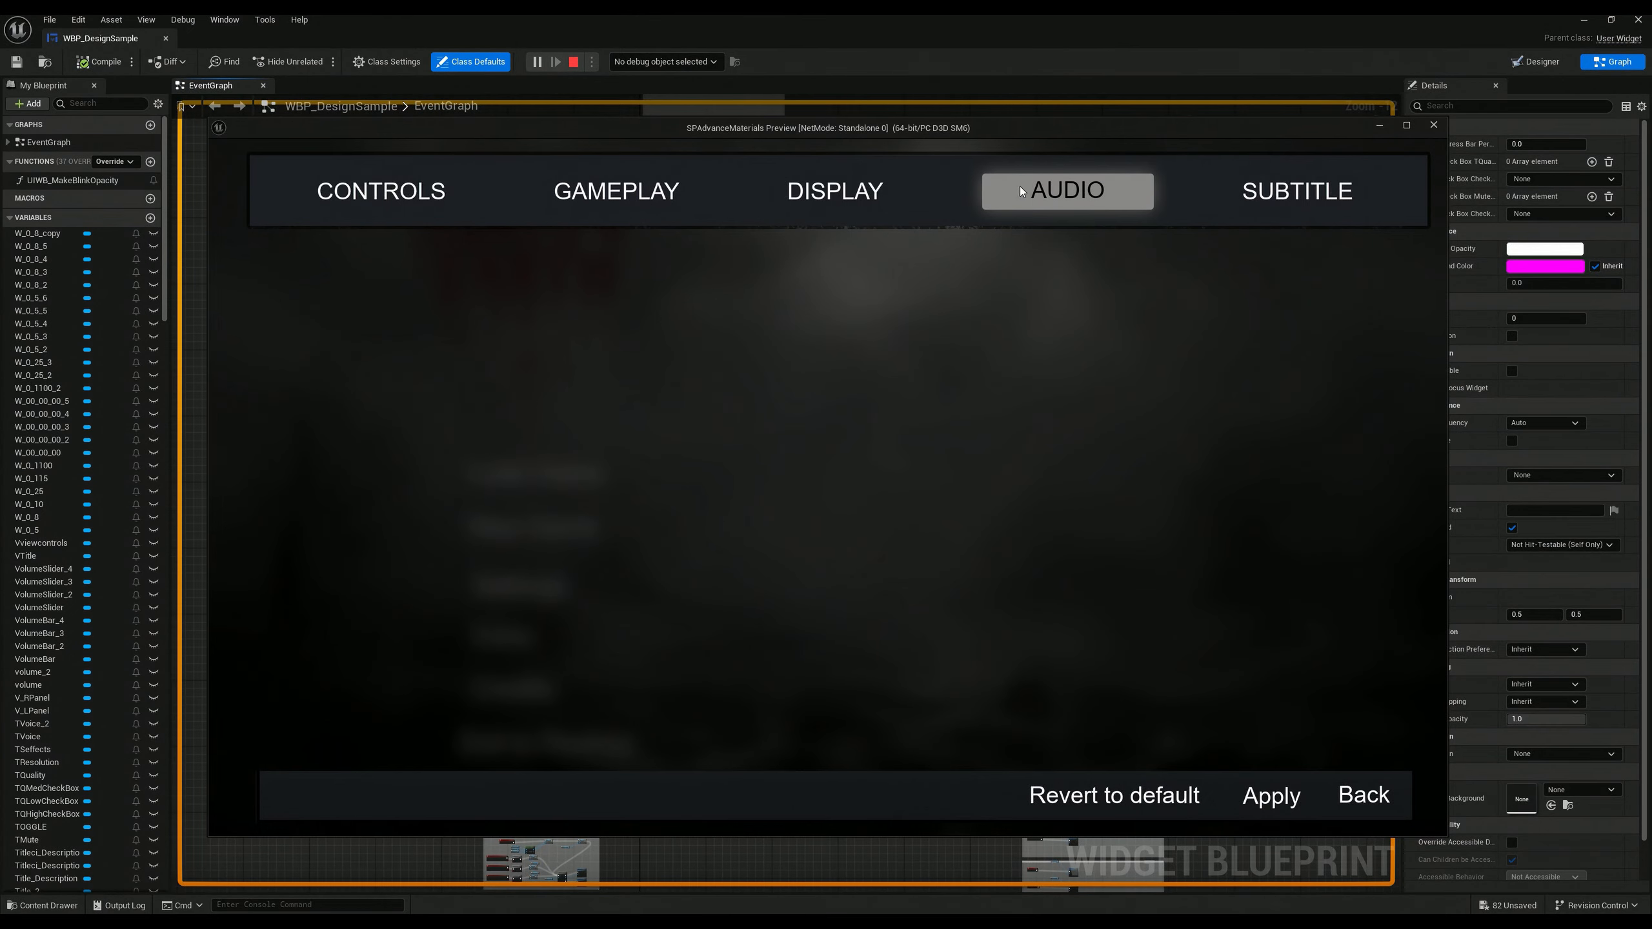
click(1067, 189)
drag(592, 422, 635, 421)
click(611, 212)
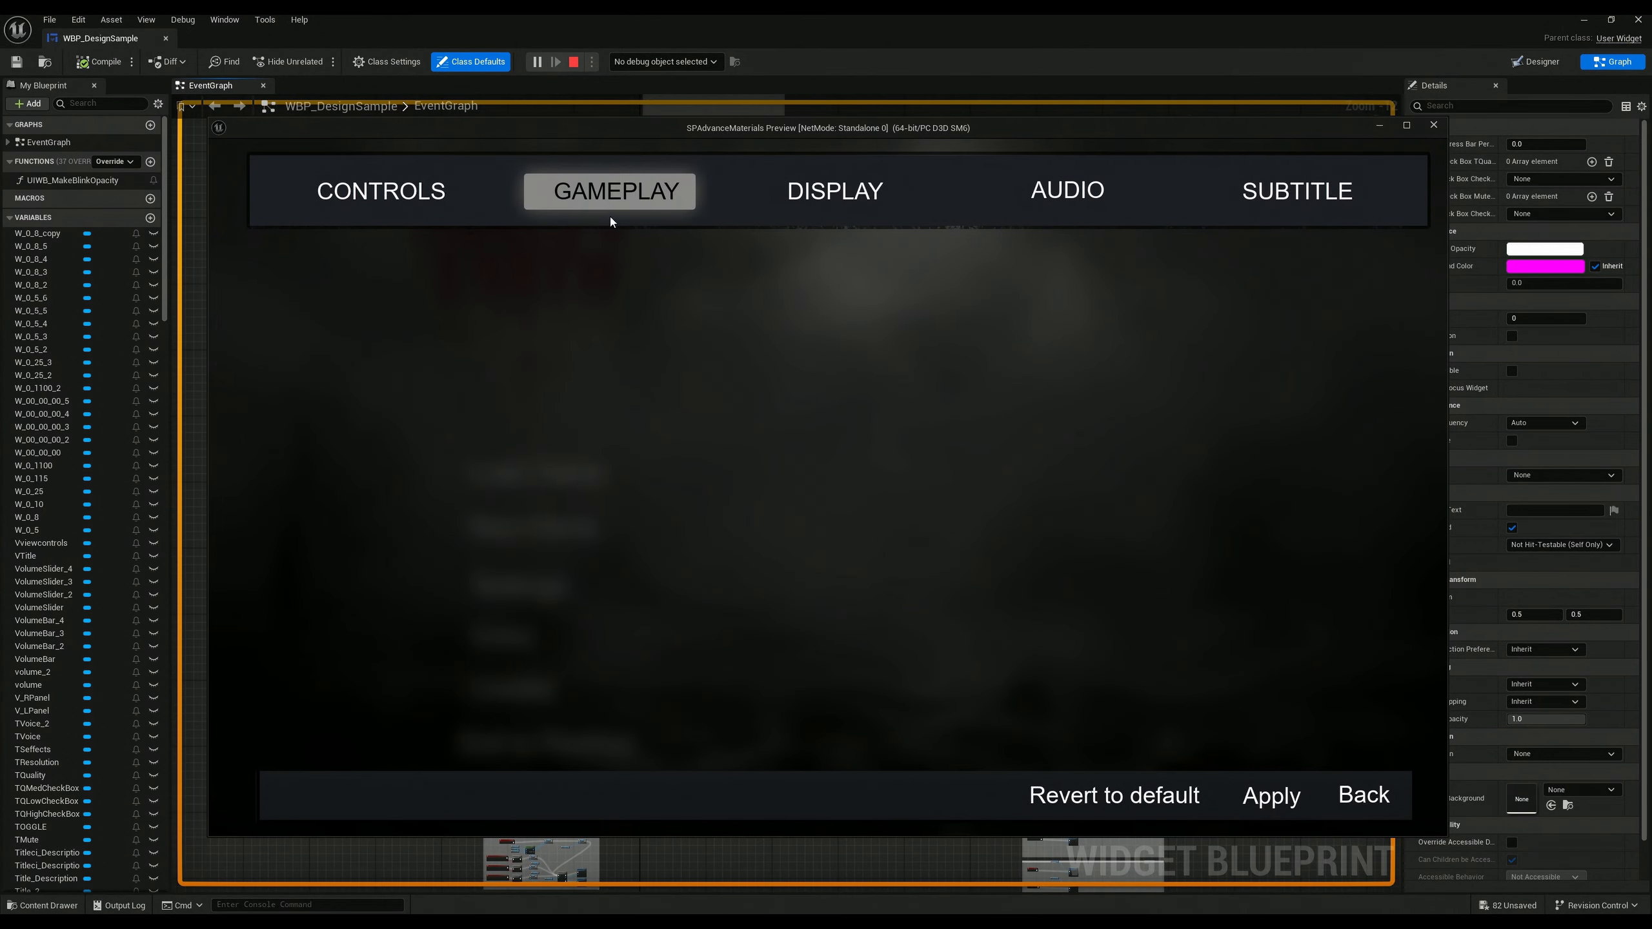
click(404, 190)
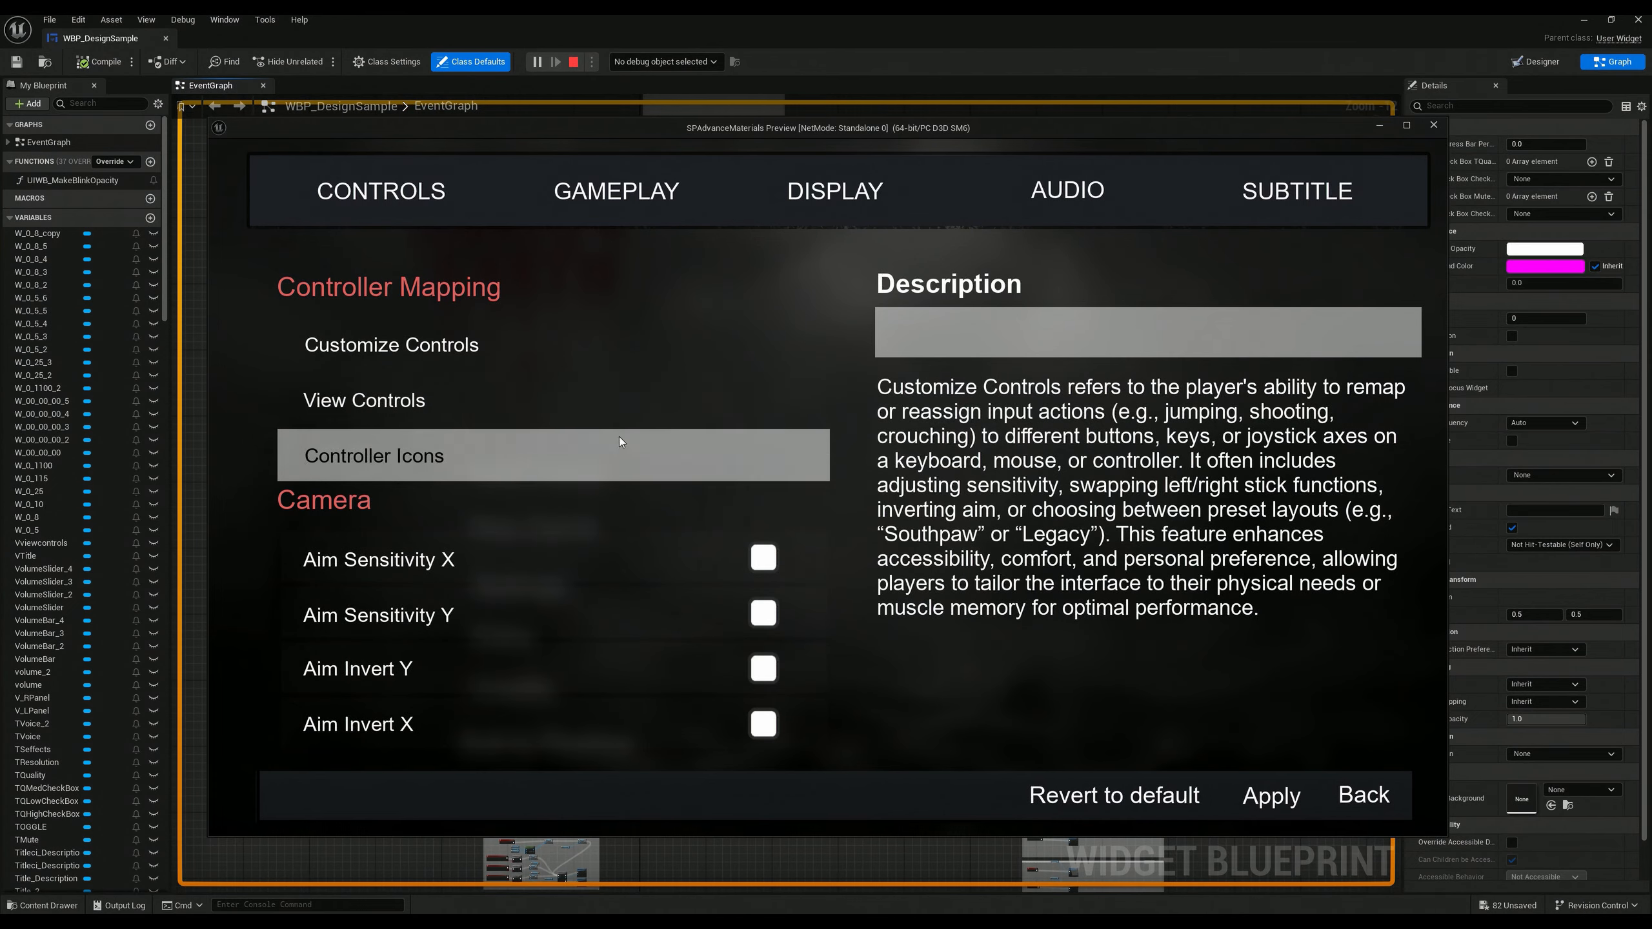